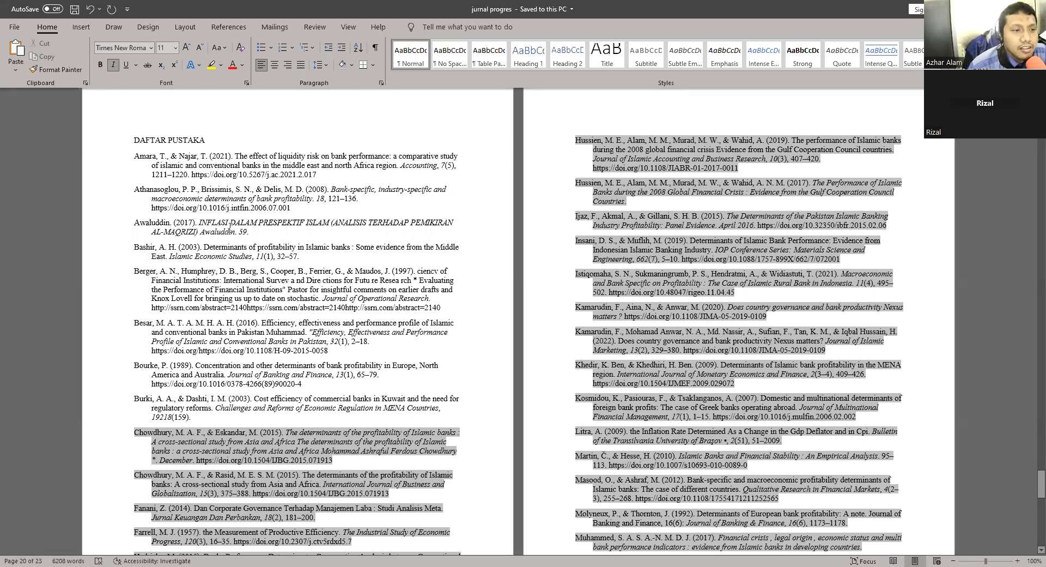
Step: Highlight in yellow the 2017 "INFLASI DALAM PRESPEKTIF ISLAM" and 2003 "Determinants of profitability in Islamic banks" references in the DAFTAR PUSTAKA
drag(138, 222, 250, 229)
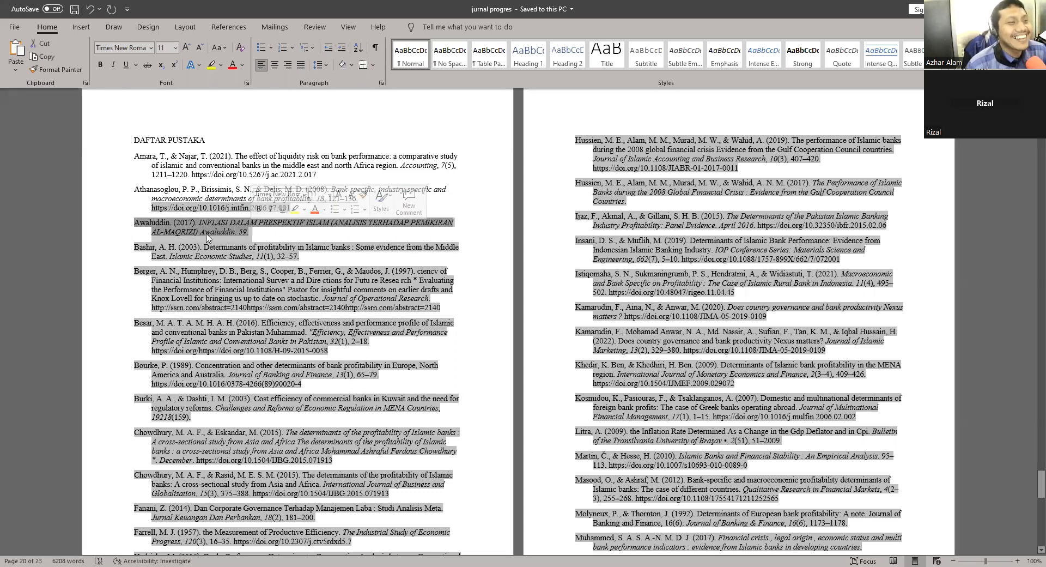
click(211, 65)
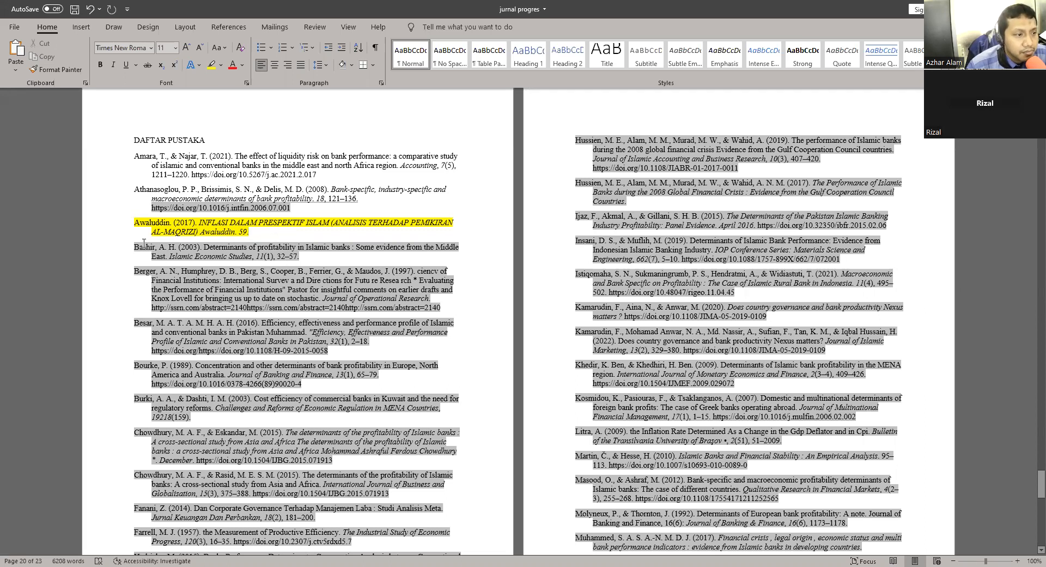
drag(135, 246, 300, 258)
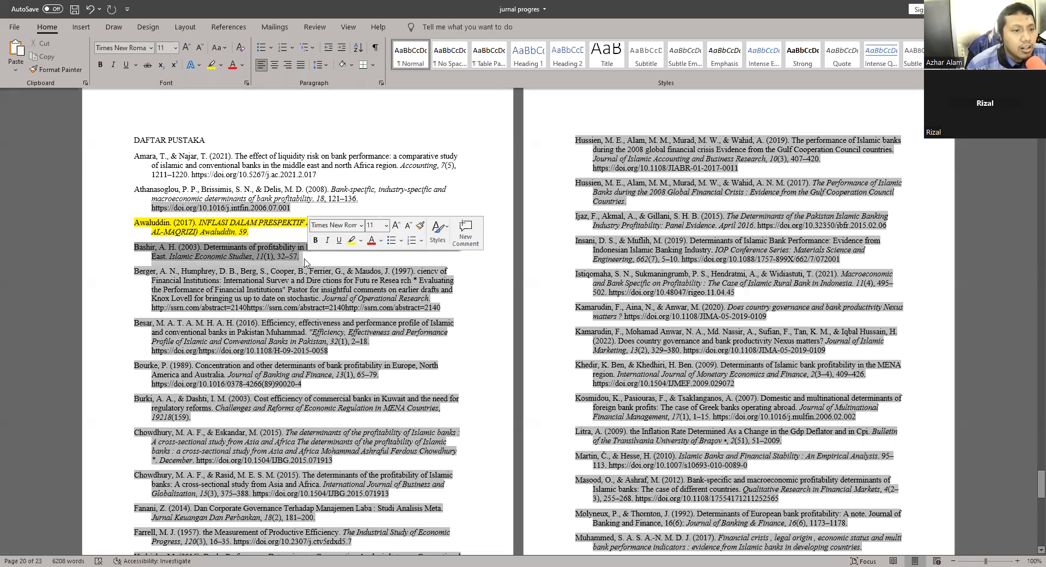
click(211, 64)
click(350, 126)
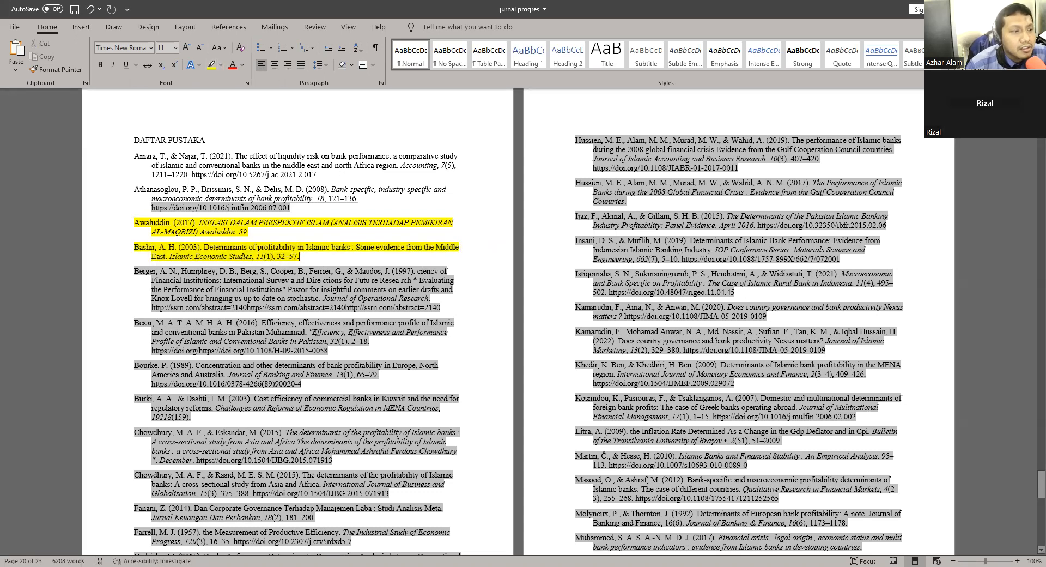
Step: Highlight in yellow the full 2003 reference "Cost efficiency of commercial banks in Kuwait and the need for regulatory reforms"
double_click(266, 174)
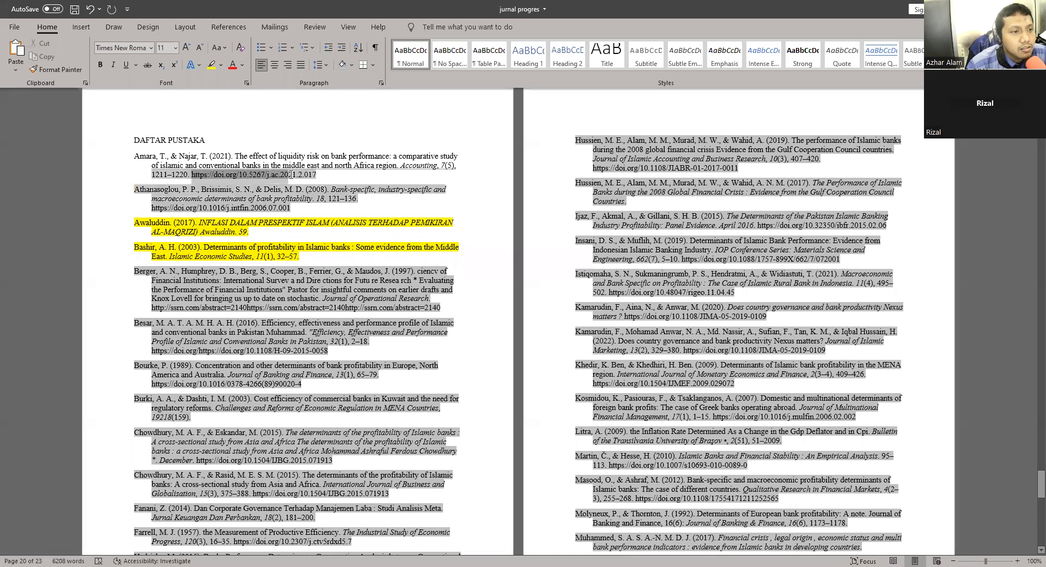
click(313, 236)
scroll(327, 256, down, 1)
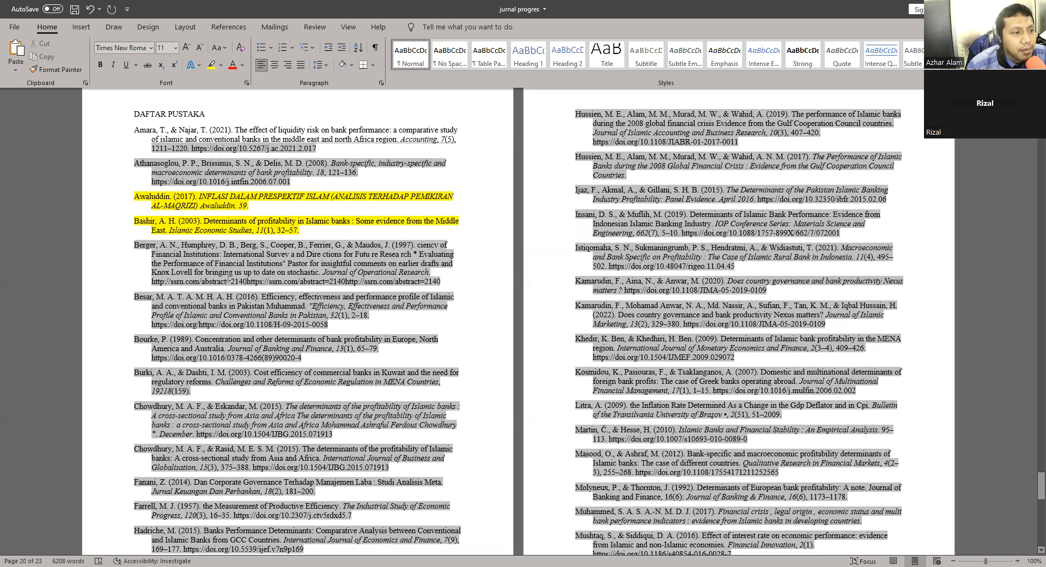
scroll(254, 281, down, 3)
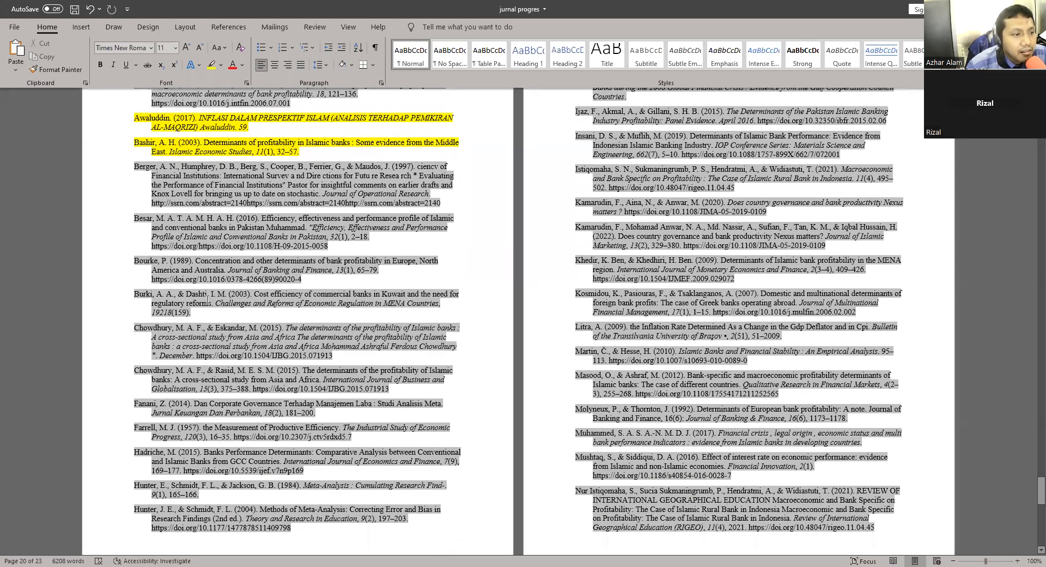
drag(137, 292, 192, 315)
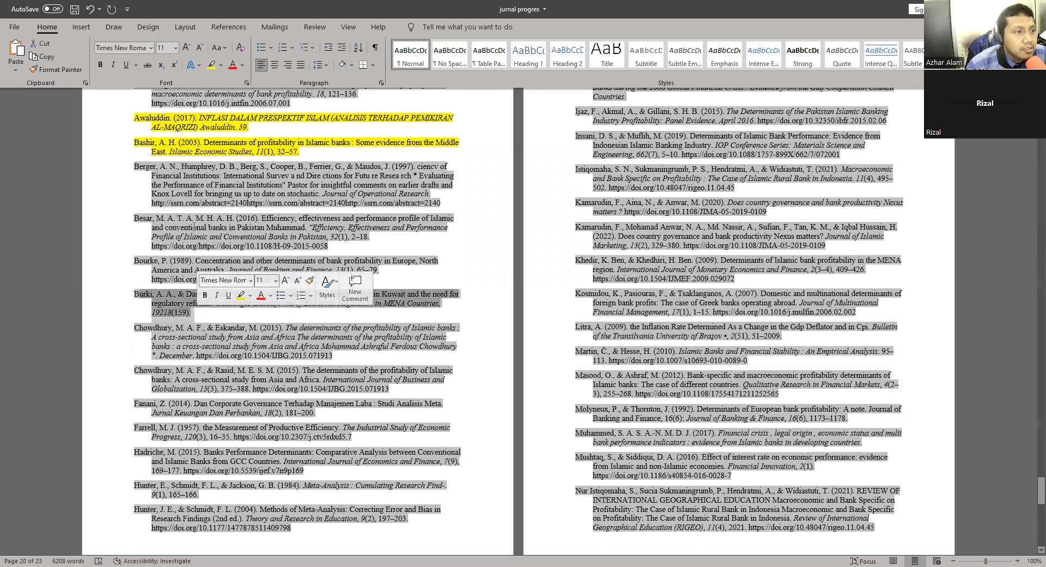
click(212, 64)
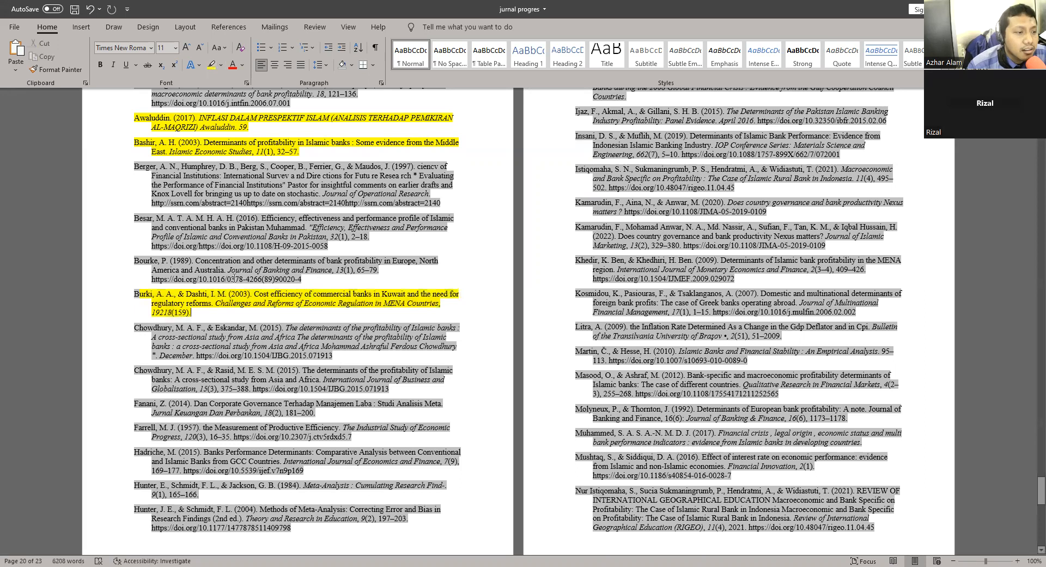
Step: Highlight in yellow the first of the two 2015 references on the determinants of the profitability of Islamic banks in Asia and Africa
scroll(279, 321, down, 2)
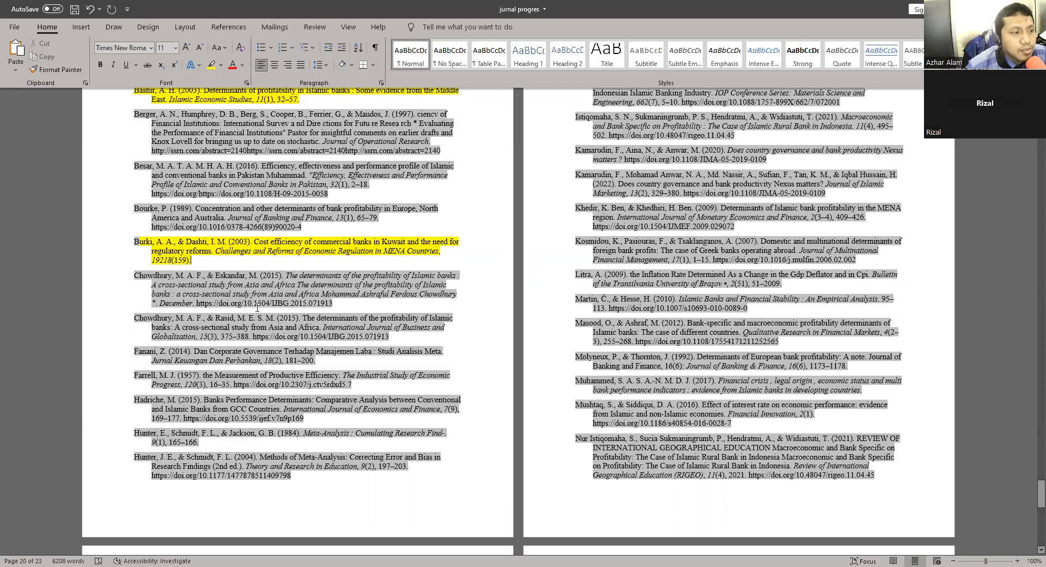
drag(131, 240, 190, 261)
key(Right)
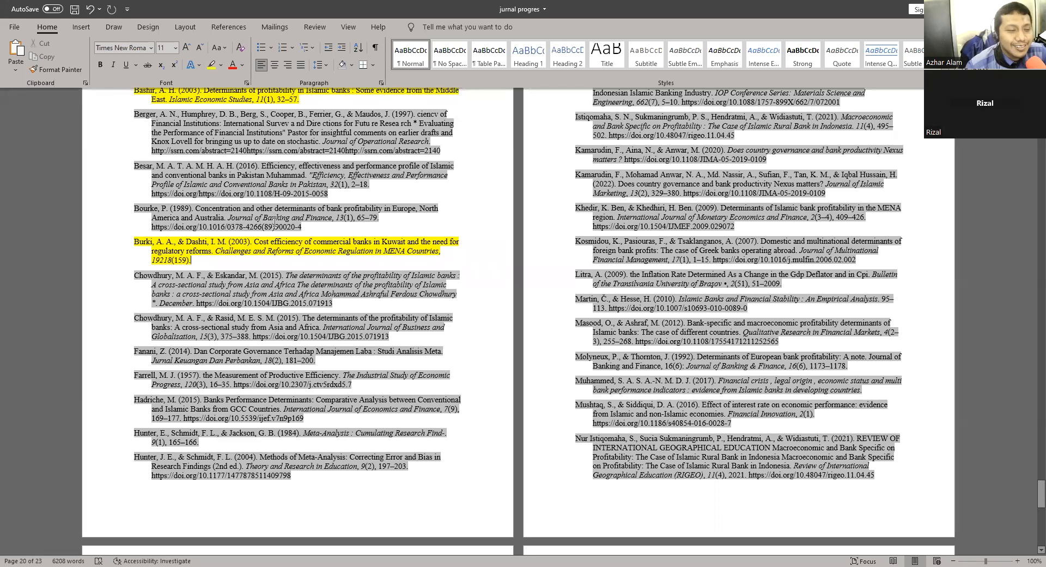
click(307, 284)
drag(292, 274, 286, 293)
click(162, 278)
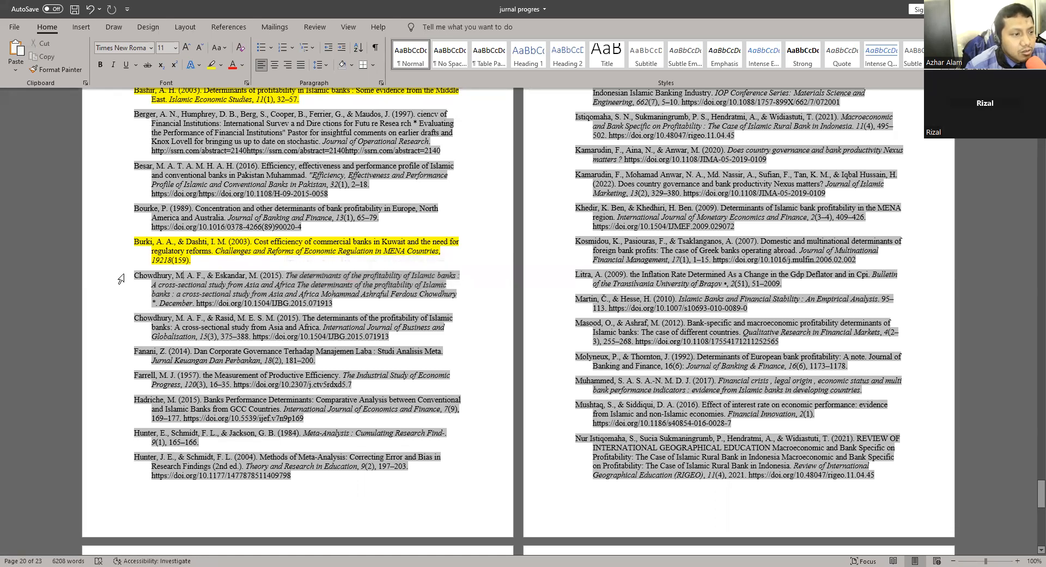
drag(136, 274, 339, 303)
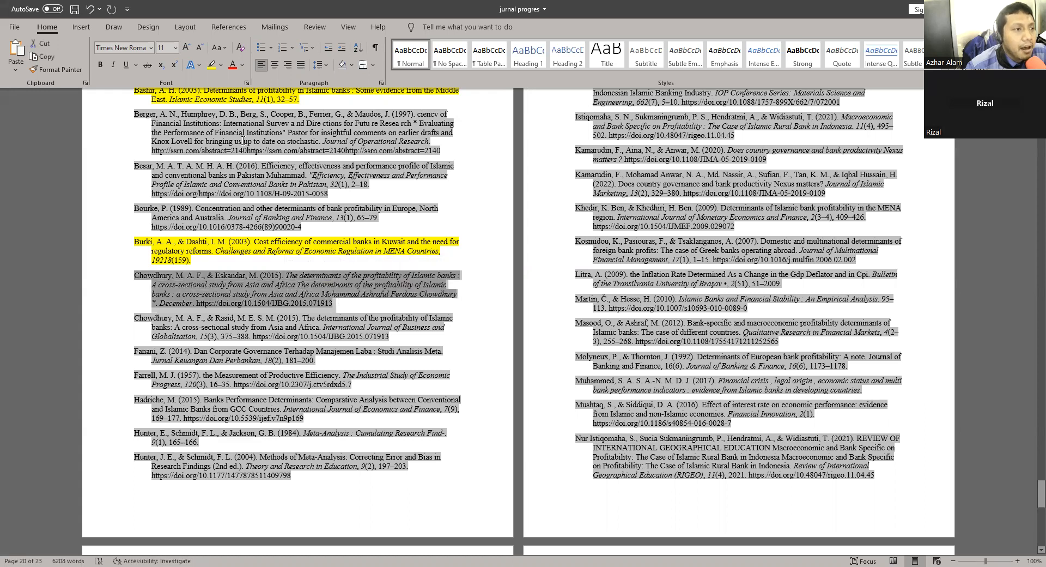
click(213, 66)
click(388, 310)
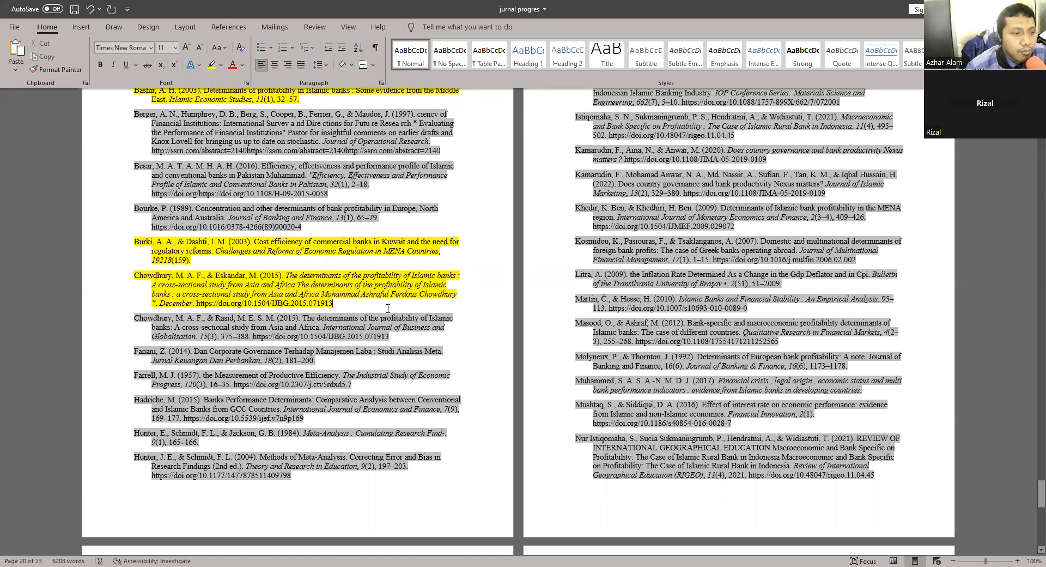
Step: Highlight in yellow the 2014 reference "Dan Corporate Governance Terhadap Manajemen Laba : Studi Analisis Meta"
scroll(388, 309, down, 1)
scroll(371, 310, down, 1)
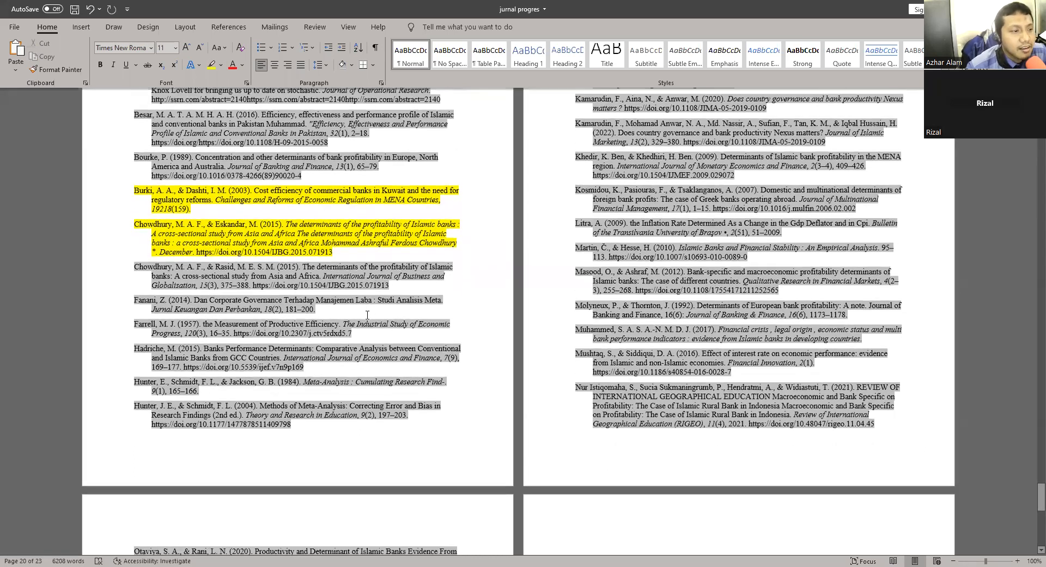
drag(134, 299, 318, 310)
click(212, 64)
click(400, 307)
Step: Highlight in yellow the 1984 reference "Meta-Analysis : Cumulating Research Find-"
scroll(400, 307, down, 2)
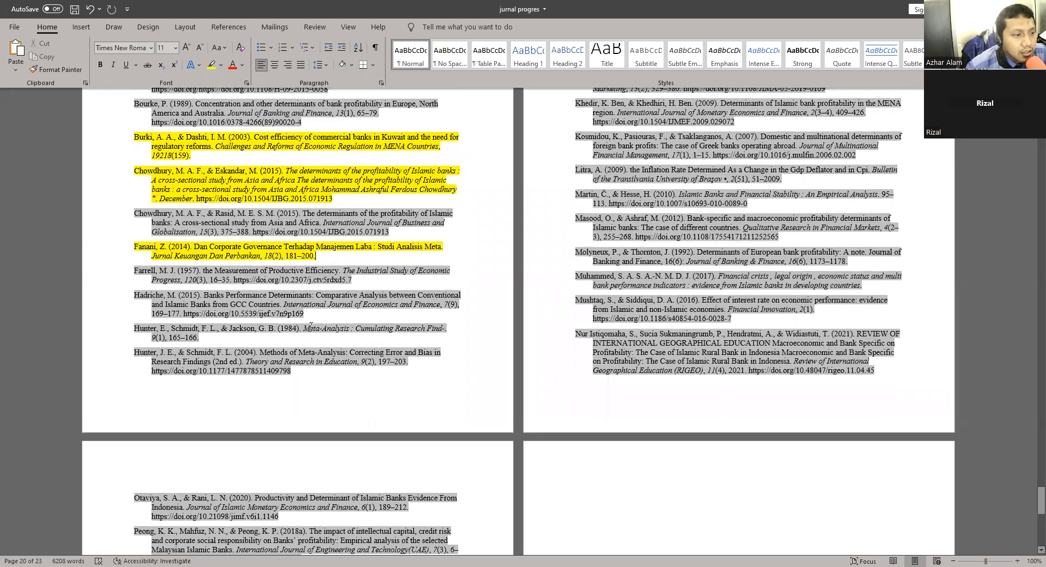
drag(153, 327, 222, 337)
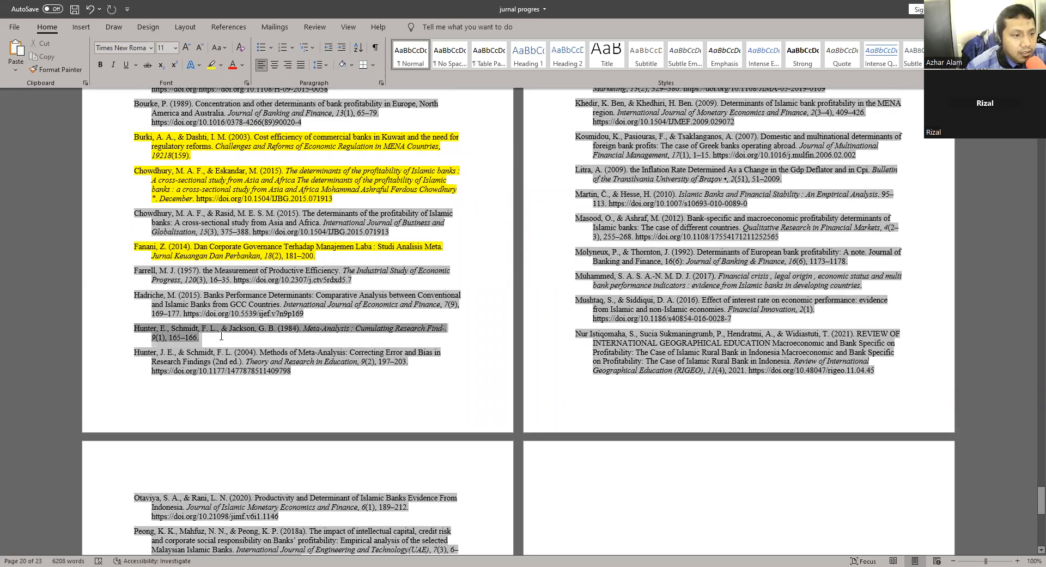
click(211, 66)
key(Right)
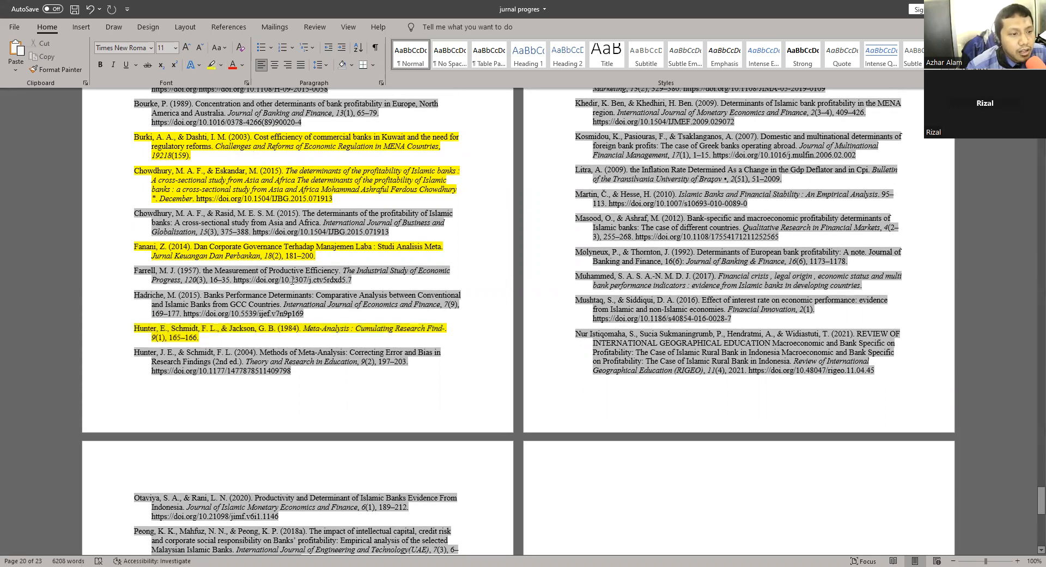
Step: Highlight in yellow the 2017 reference "The Performance of Islamic Banks during the 2008 Global Financial Crisis" on the second bibliography page
scroll(657, 334, up, 1)
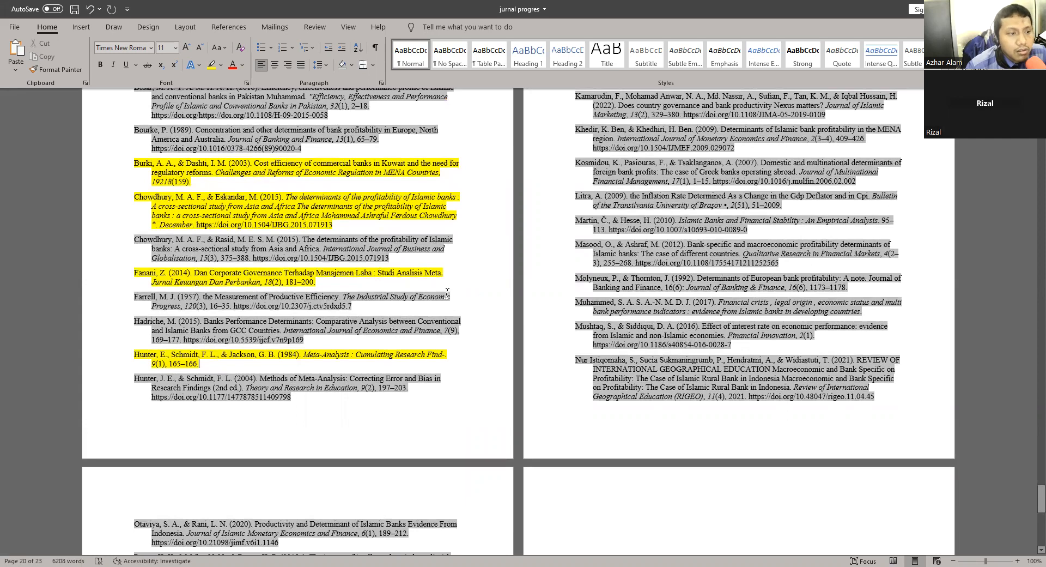
scroll(757, 253, up, 2)
scroll(756, 252, up, 7)
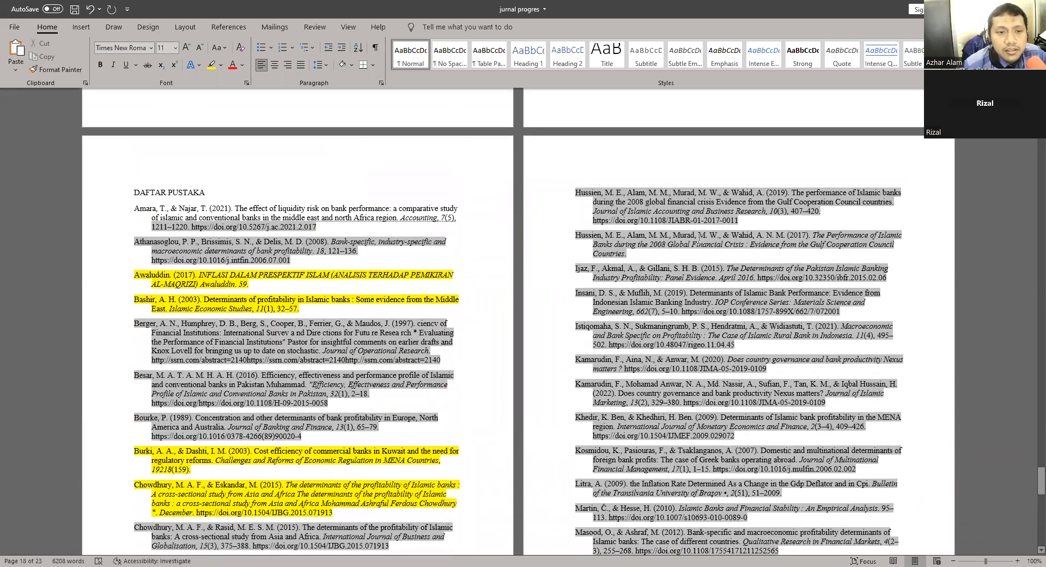
scroll(699, 238, down, 1)
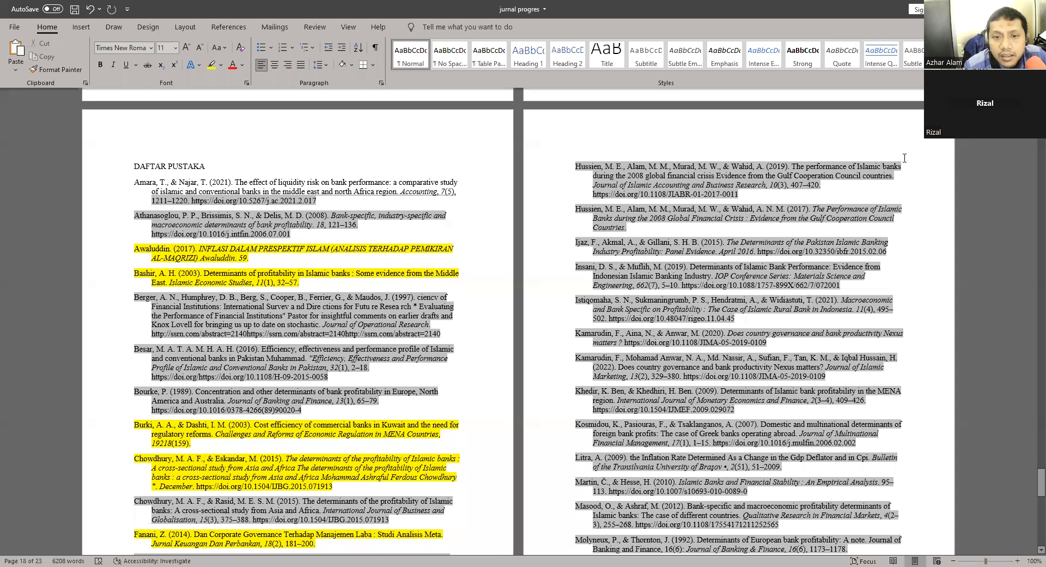
drag(576, 208, 629, 228)
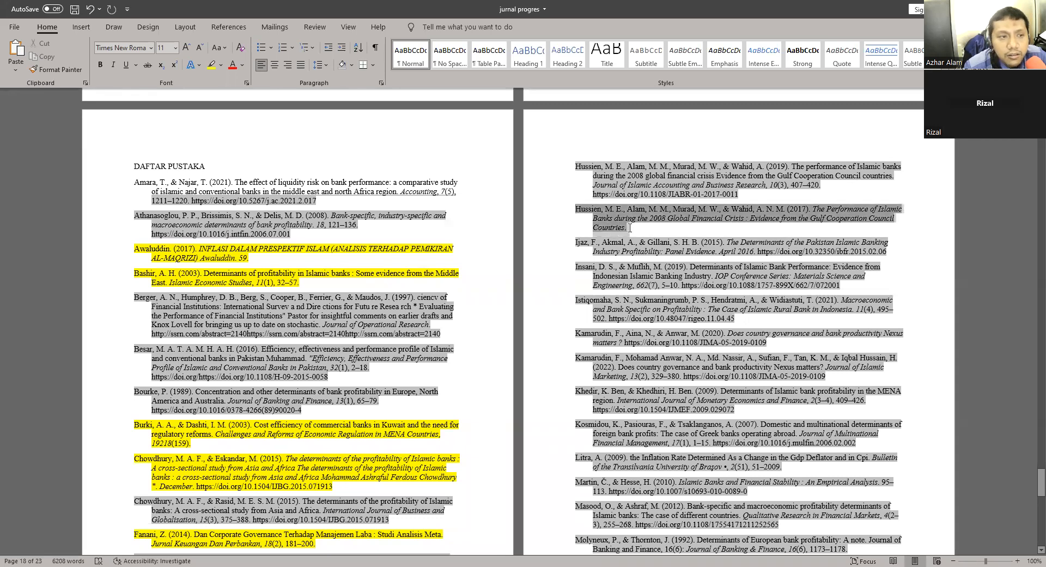
click(212, 64)
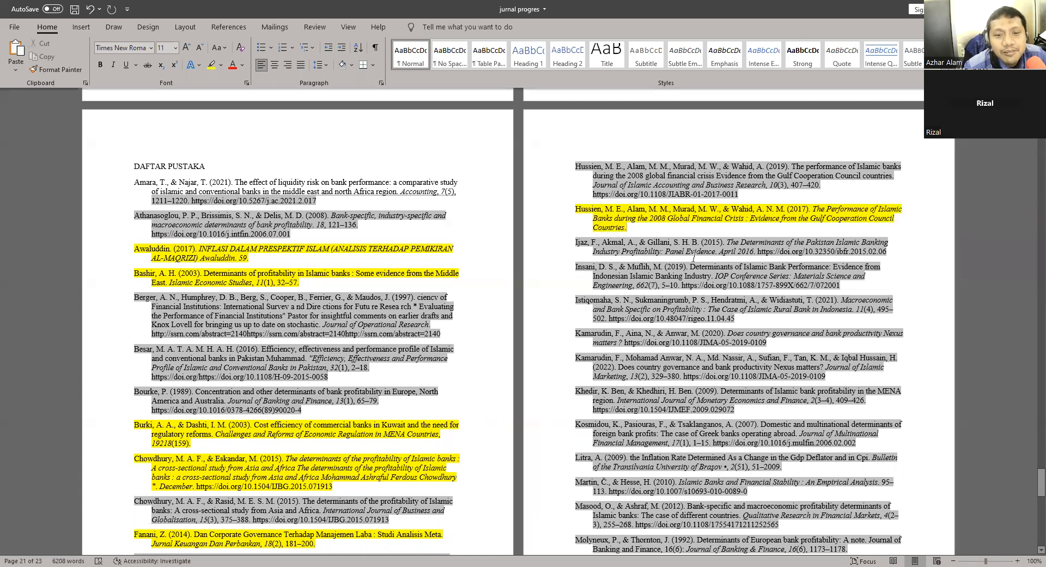
Step: Highlight in yellow the 2009 reference "the Inflation Rate Determined As a Change in the Gdp Deflator and in Cpi"
scroll(695, 267, down, 2)
scroll(687, 288, down, 1)
scroll(692, 287, down, 3)
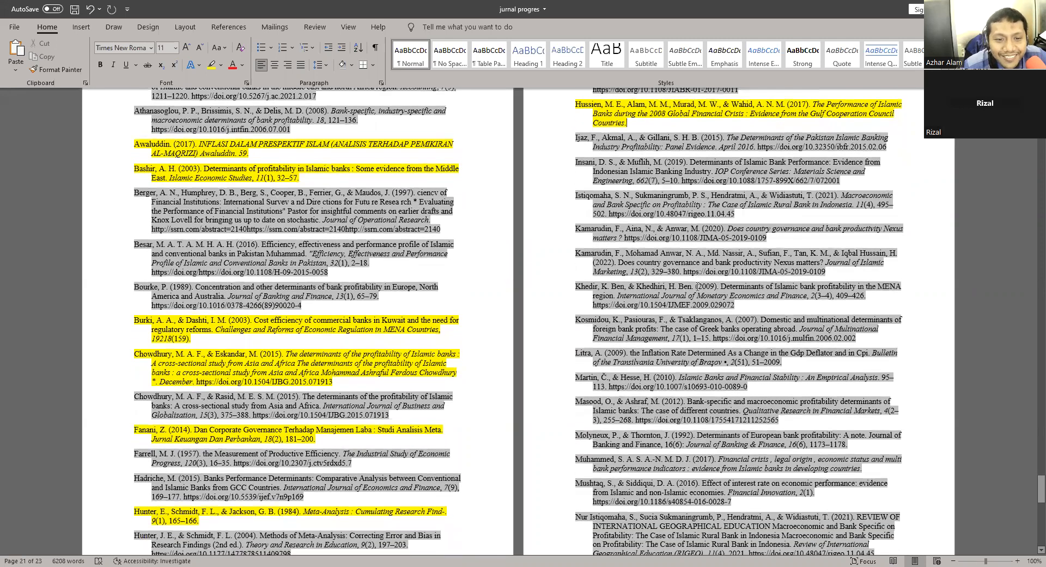
scroll(697, 286, down, 3)
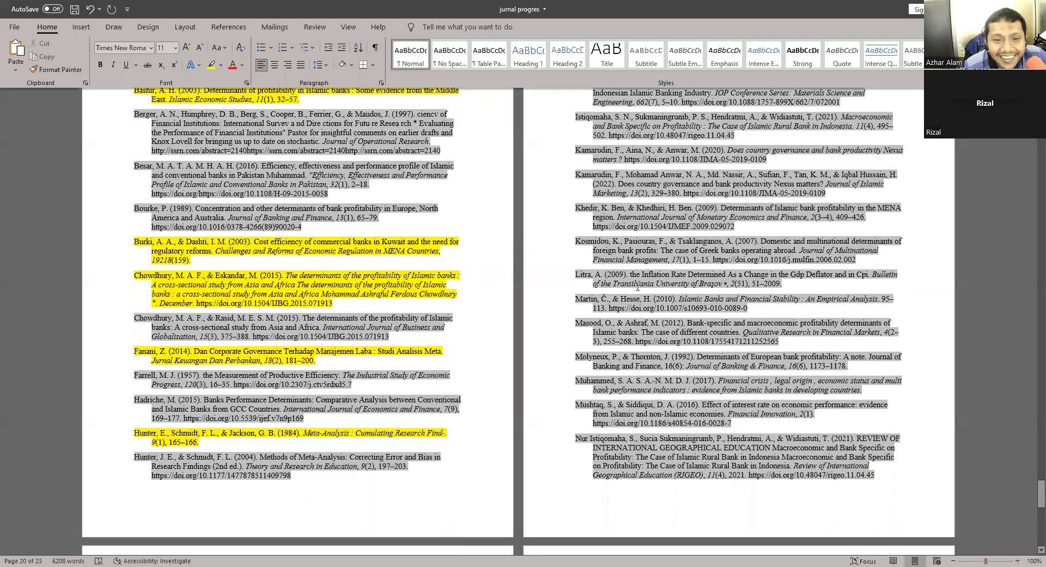
drag(578, 274, 794, 286)
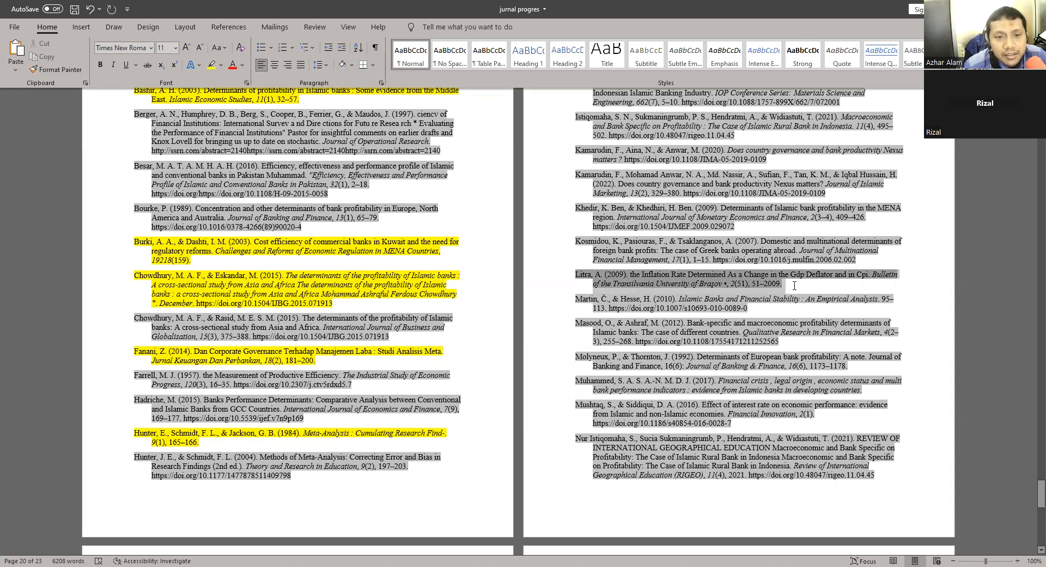
click(212, 65)
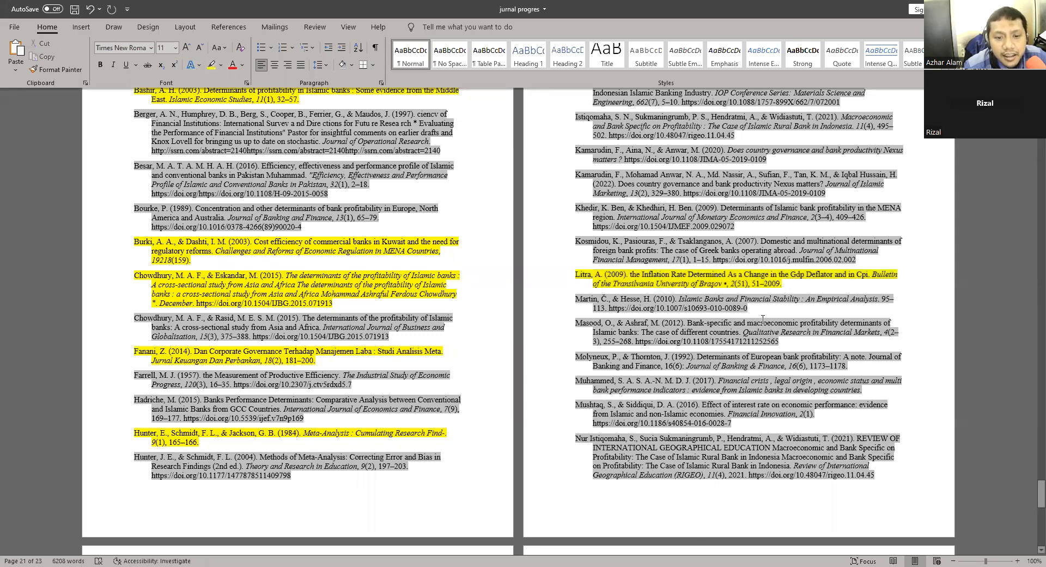
Step: Highlight in yellow the 1992 "Determinants of European bank profitability: A note" and 2017 "Financial crisis, legal origin, economic status" references
scroll(763, 318, down, 3)
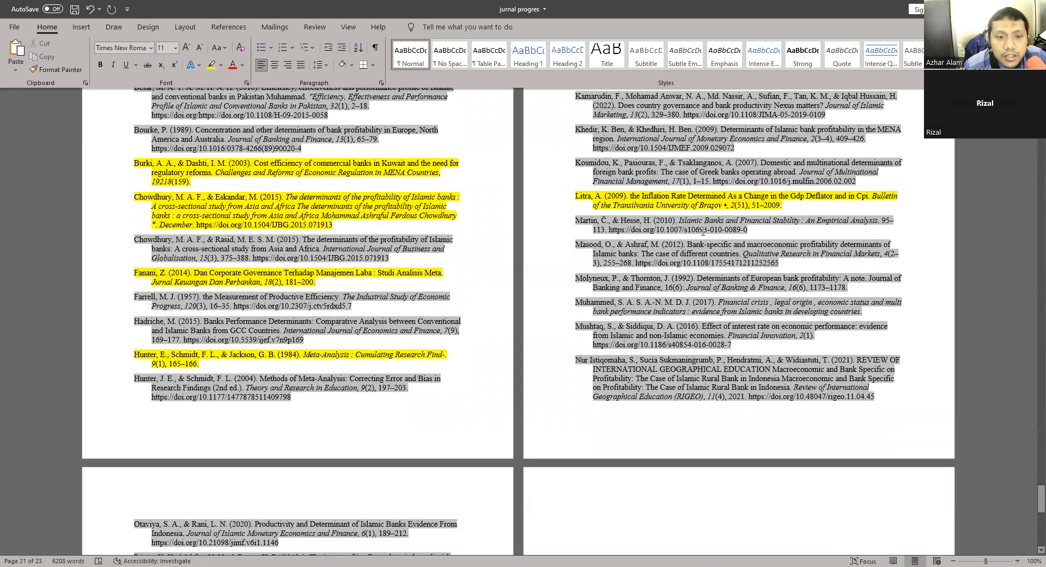
drag(576, 278, 856, 282)
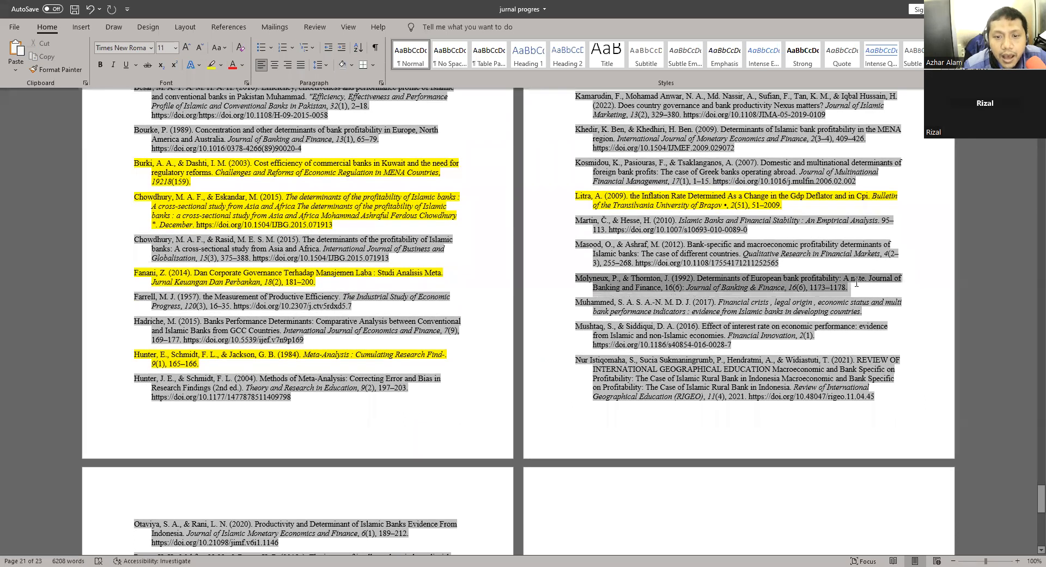
click(211, 64)
scroll(721, 223, down, 3)
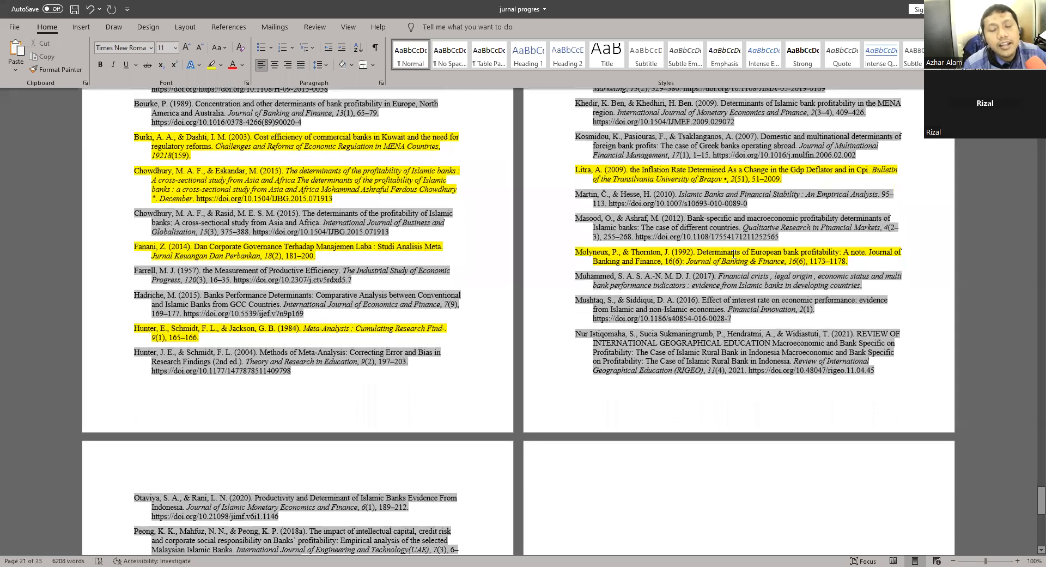
scroll(730, 264, down, 1)
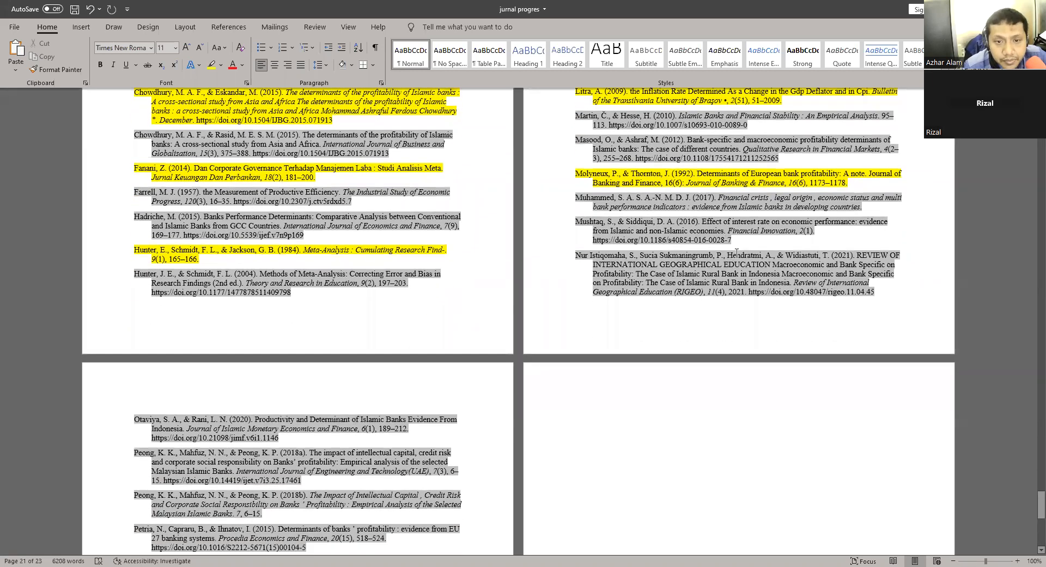
drag(577, 199, 850, 217)
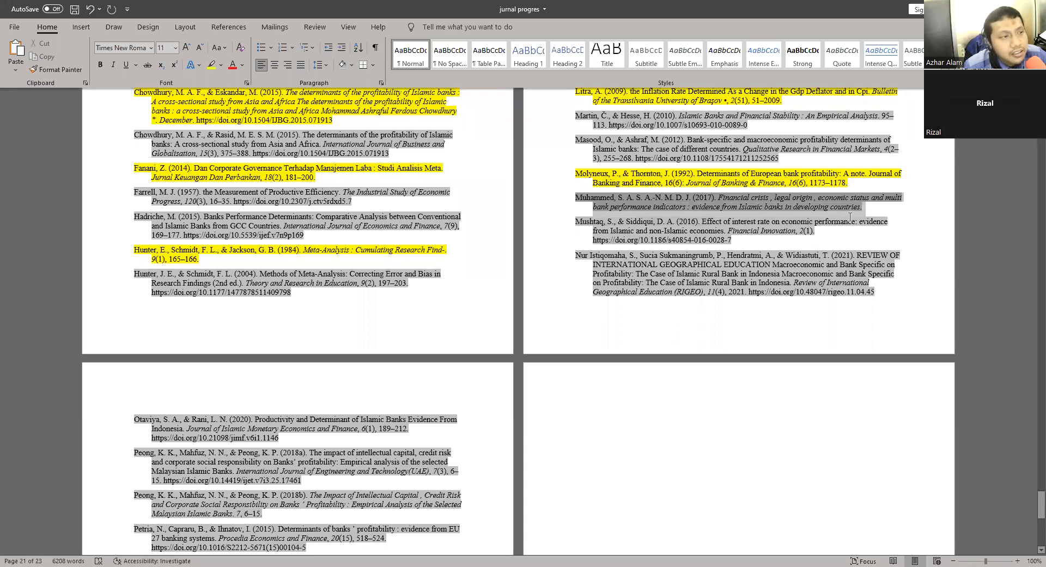
click(211, 65)
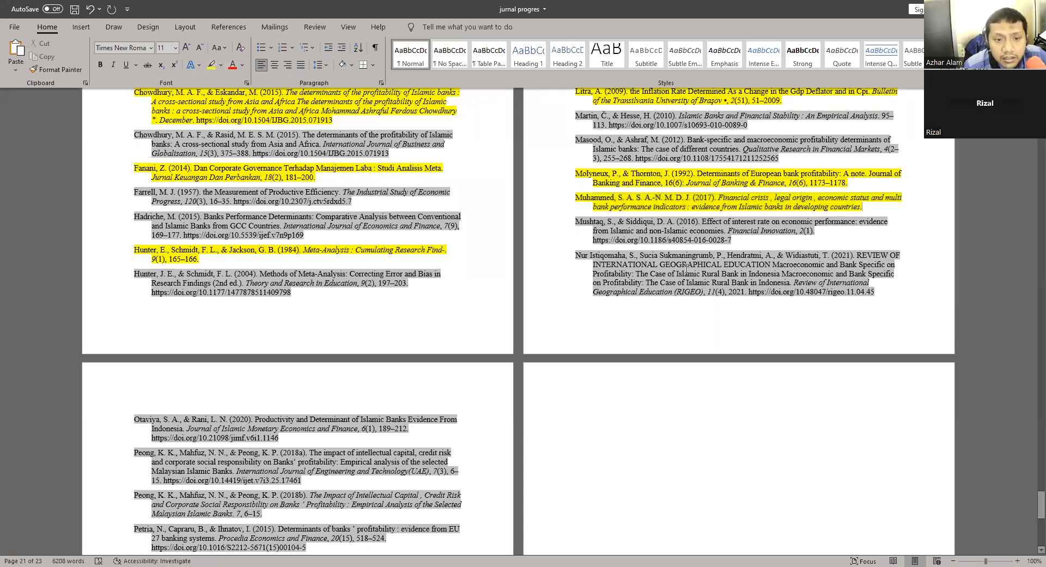
Step: Highlight in yellow the 2018b reference "The Impact of Intellectual Capital, Credit Risk and Corporate Social Responsibility on Banks' Profitability" on the last bibliography page
scroll(206, 279, down, 6)
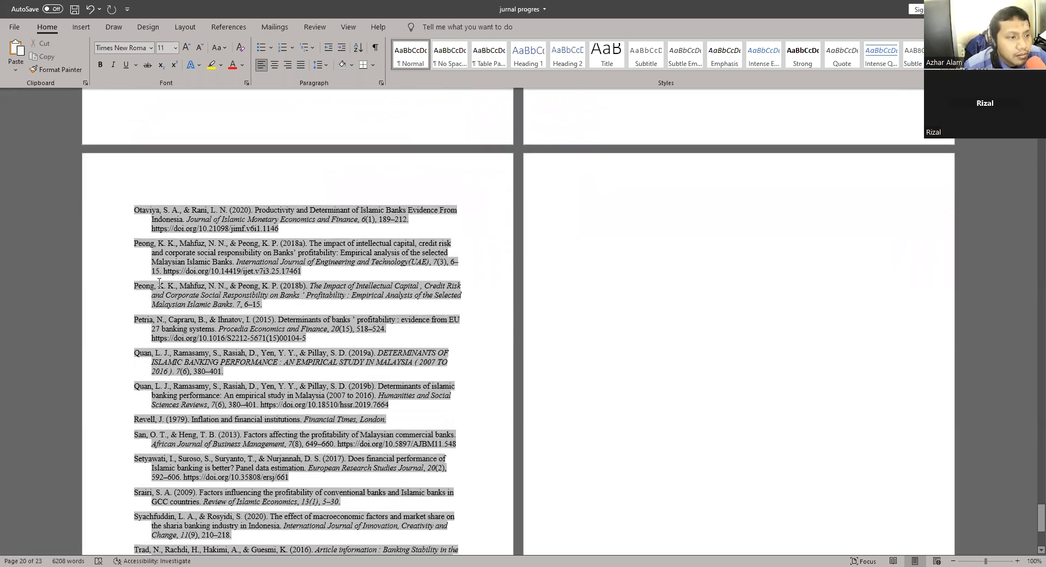
drag(134, 286, 264, 304)
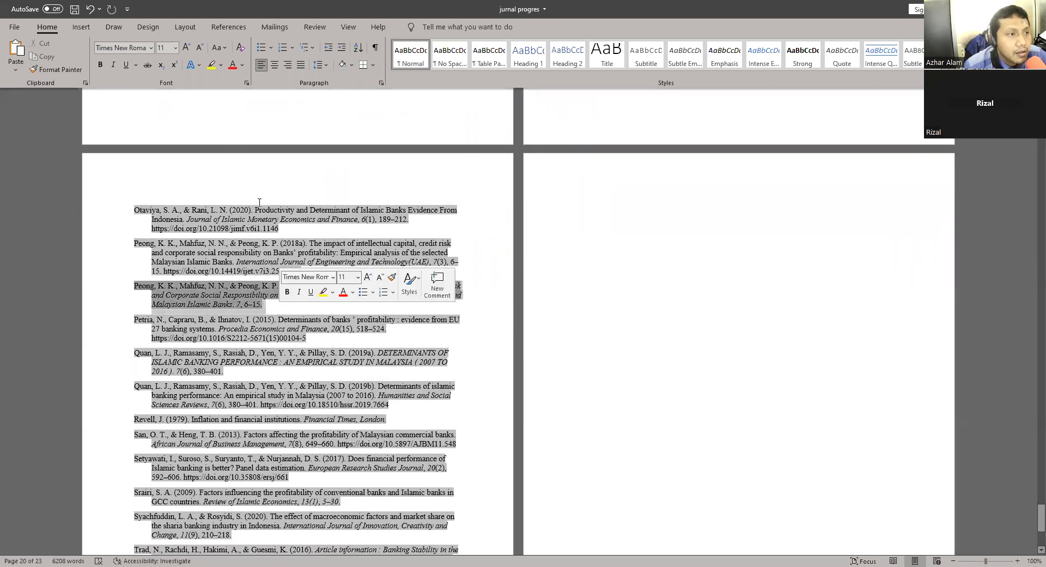
click(211, 65)
click(295, 255)
Step: Highlight in yellow the duplicate 2019a and 2019b references on the determinants of Islamic banking performance in Malaysia
scroll(294, 255, down, 2)
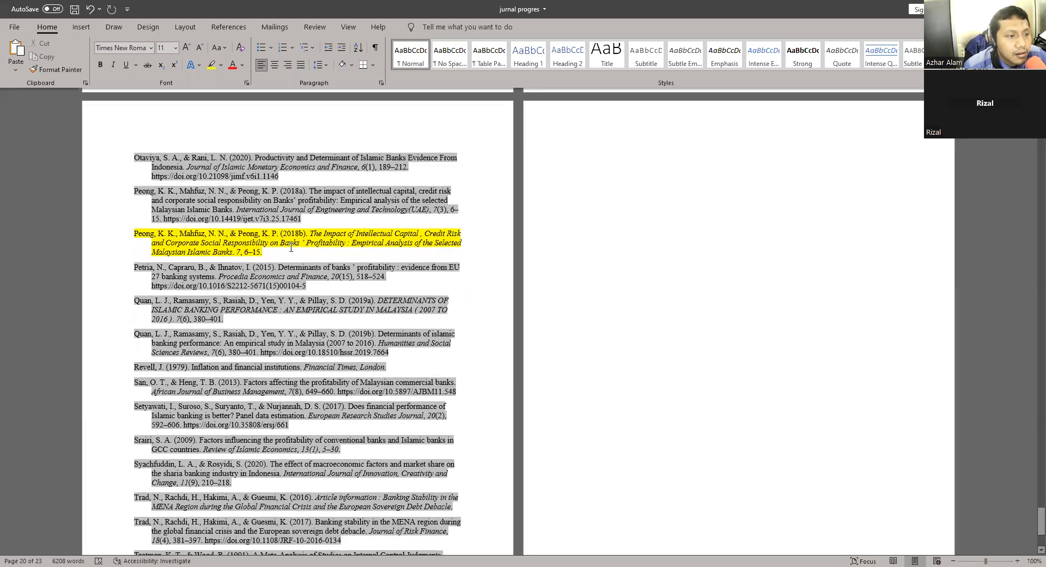
scroll(294, 255, down, 1)
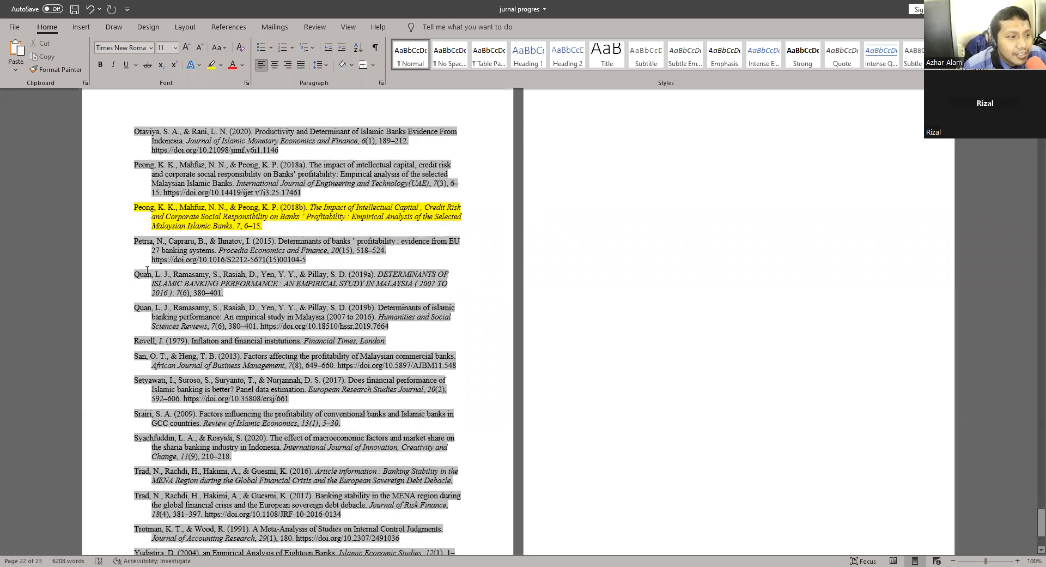
drag(137, 274, 231, 291)
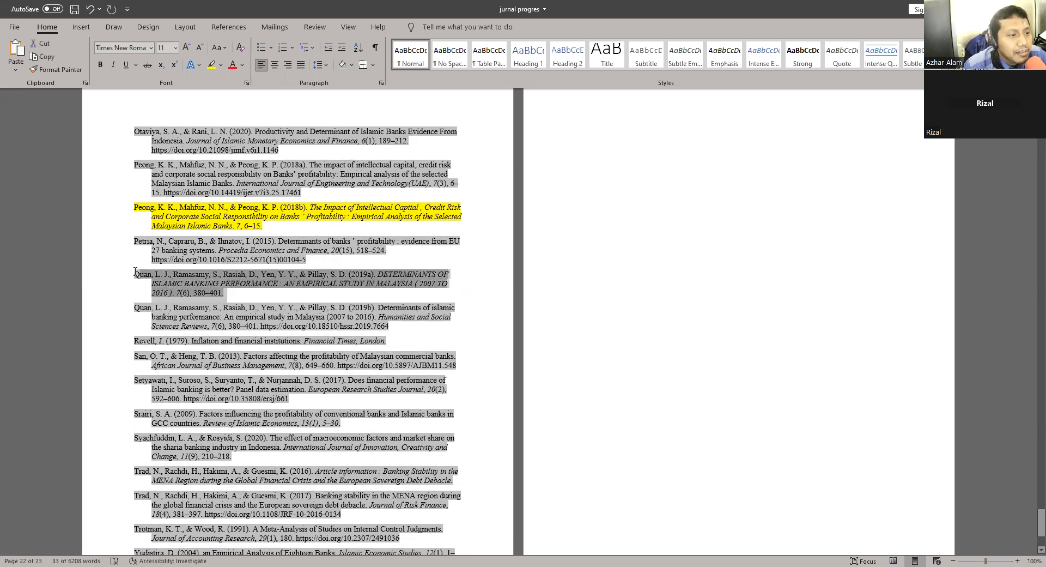
drag(134, 271, 231, 293)
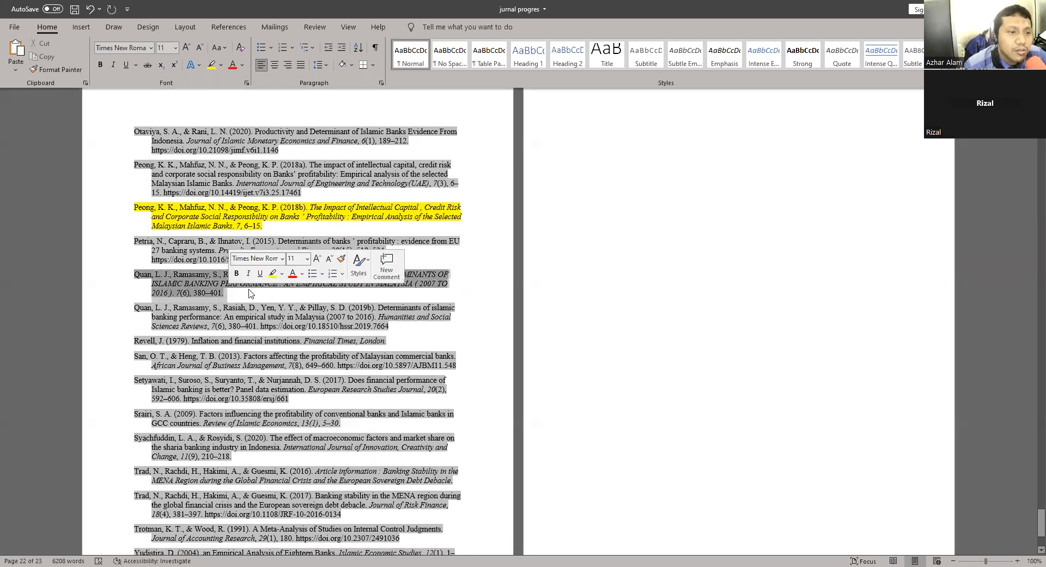
click(212, 65)
click(364, 291)
scroll(363, 294, down, 1)
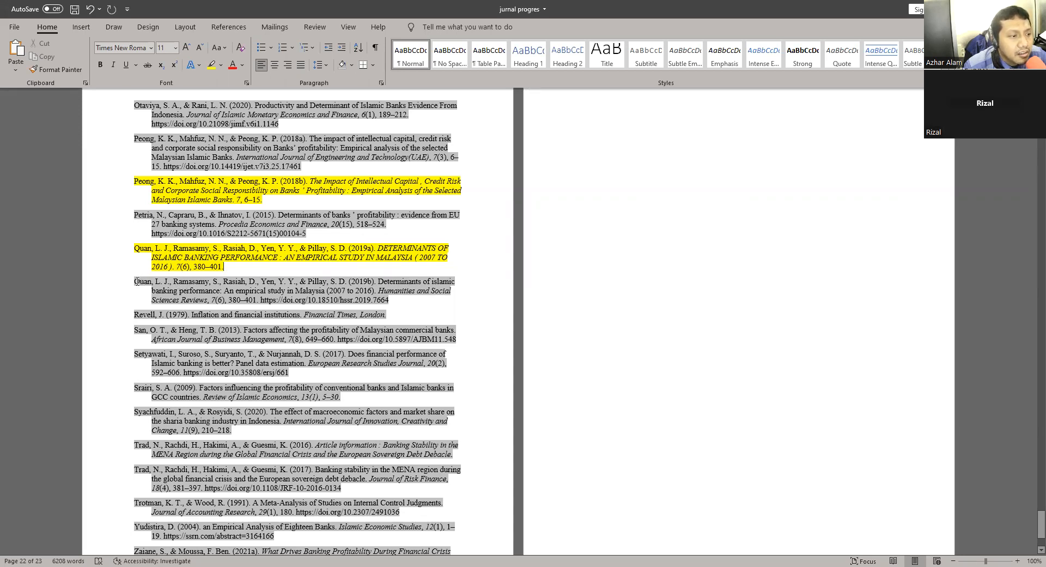
drag(150, 283, 409, 301)
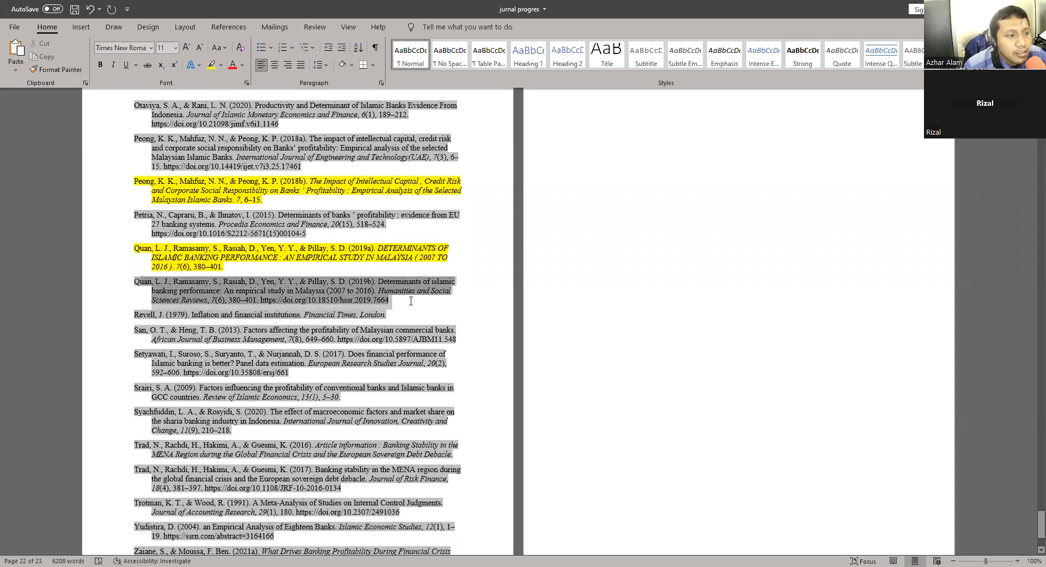
drag(138, 280, 398, 299)
click(211, 64)
Step: Change the highlight of the 2019a and 2019b Malaysian Islamic banking performance references to turquoise
click(137, 254)
drag(138, 248, 233, 290)
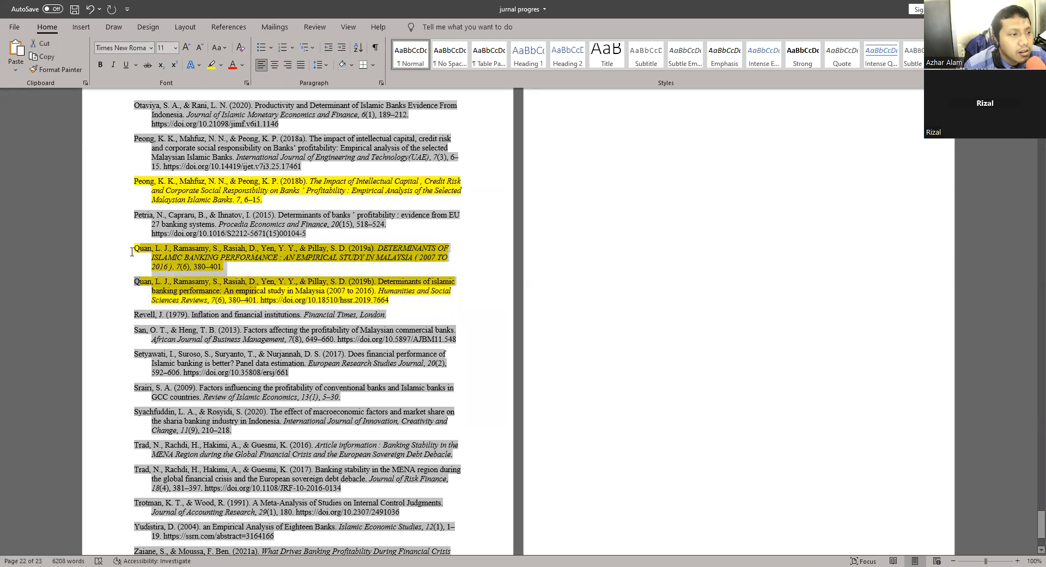
click(124, 260)
drag(135, 250, 397, 302)
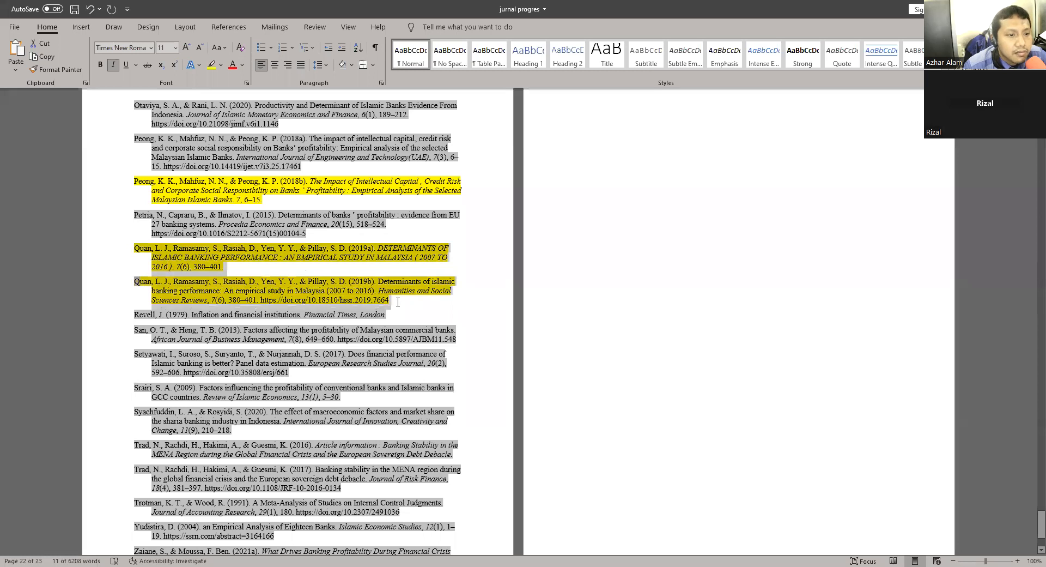
click(222, 66)
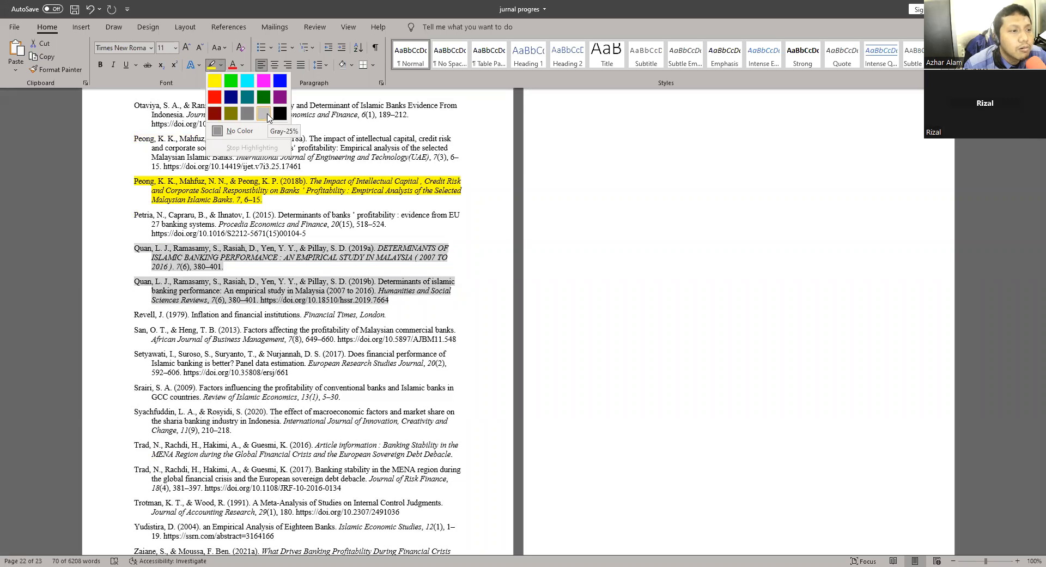
click(245, 82)
click(301, 243)
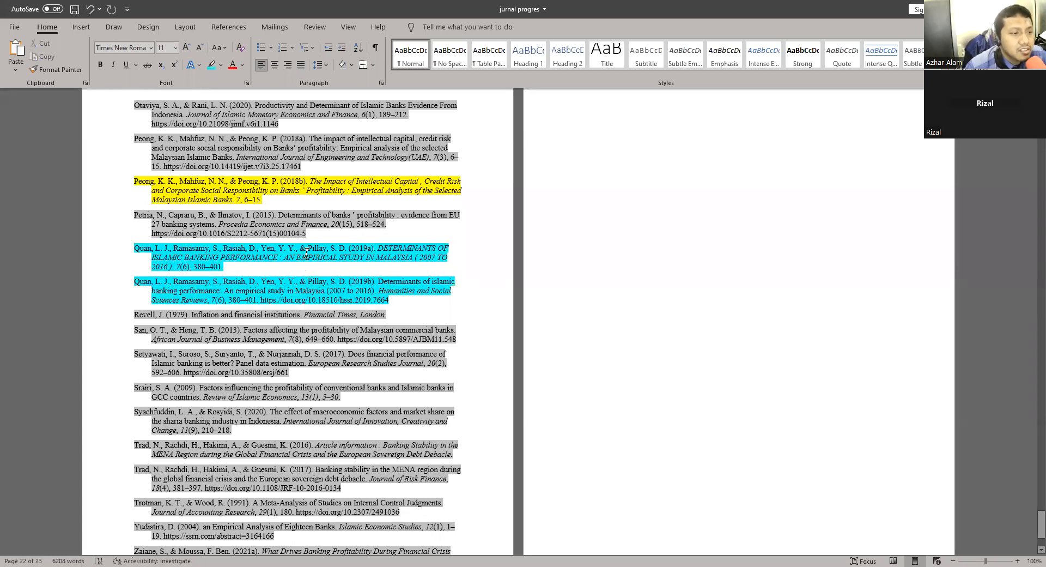
Step: Highlight in yellow the 1979 reference "Inflation and financial institutions"
scroll(307, 254, down, 2)
scroll(305, 257, down, 3)
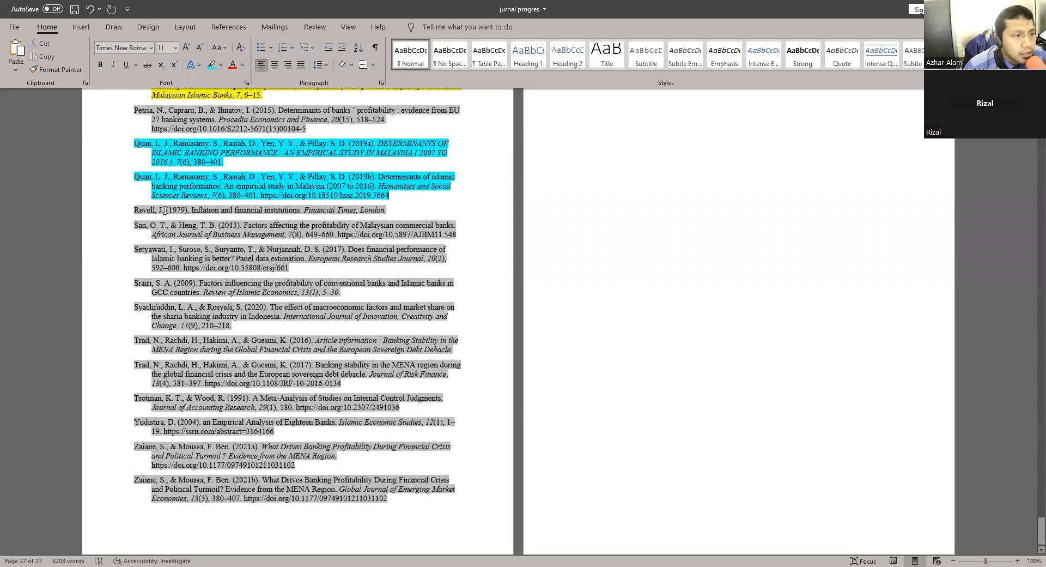
drag(347, 217, 386, 210)
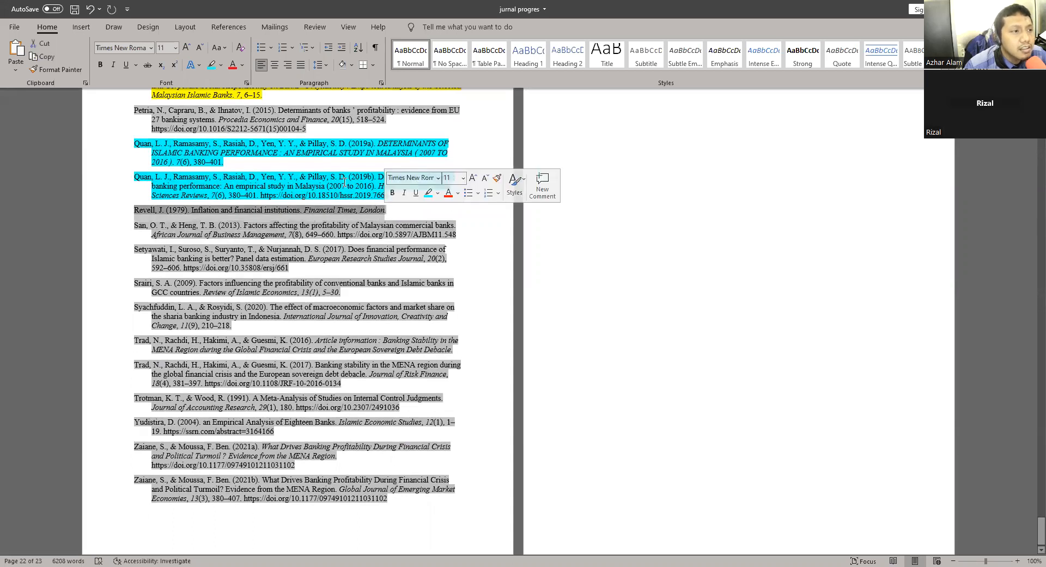
click(246, 64)
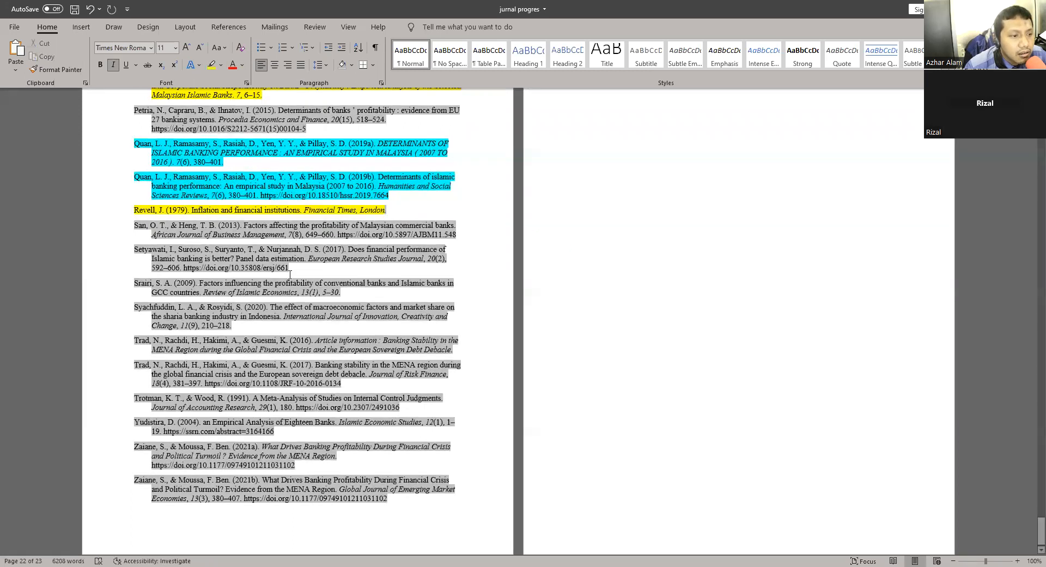
Step: Highlight in yellow the 2009 reference "Factors influencing the profitability of conventional banks and Islamic banks in GCC countries"
scroll(301, 274, down, 1)
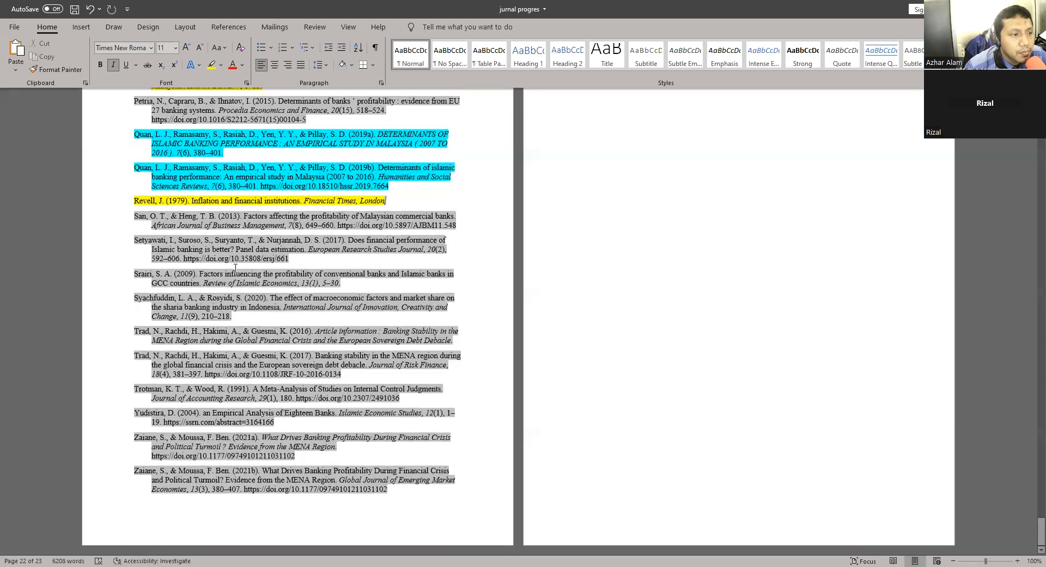
drag(137, 272, 347, 283)
drag(135, 272, 344, 282)
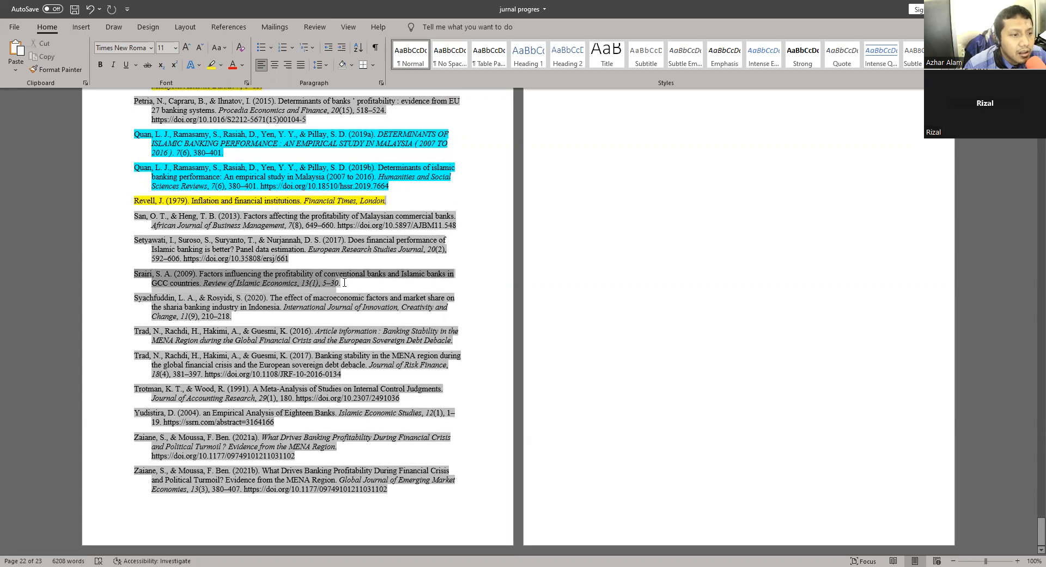
click(211, 64)
Step: Highlight in yellow the 2020 reference "The effect of macroeconomic factors and market share on the sharia banking industry in Indonesia"
click(147, 306)
drag(133, 298, 242, 318)
click(212, 64)
click(235, 317)
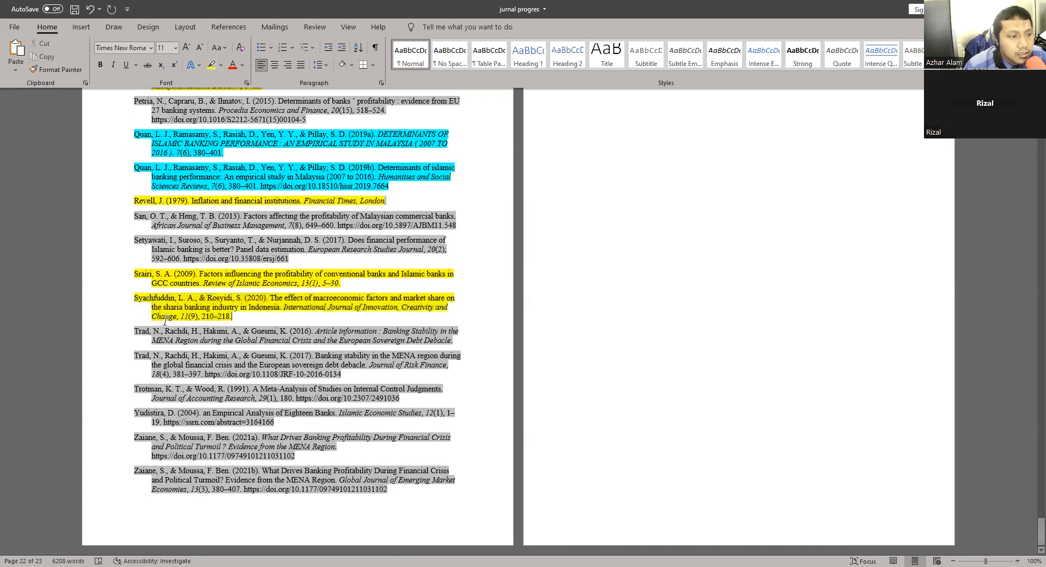
Step: Highlight in yellow the whole 2016 reference "Article information : Banking Stability in the MENA Region during the Global Financial Crisis"
drag(137, 331, 454, 341)
click(211, 64)
key(Right)
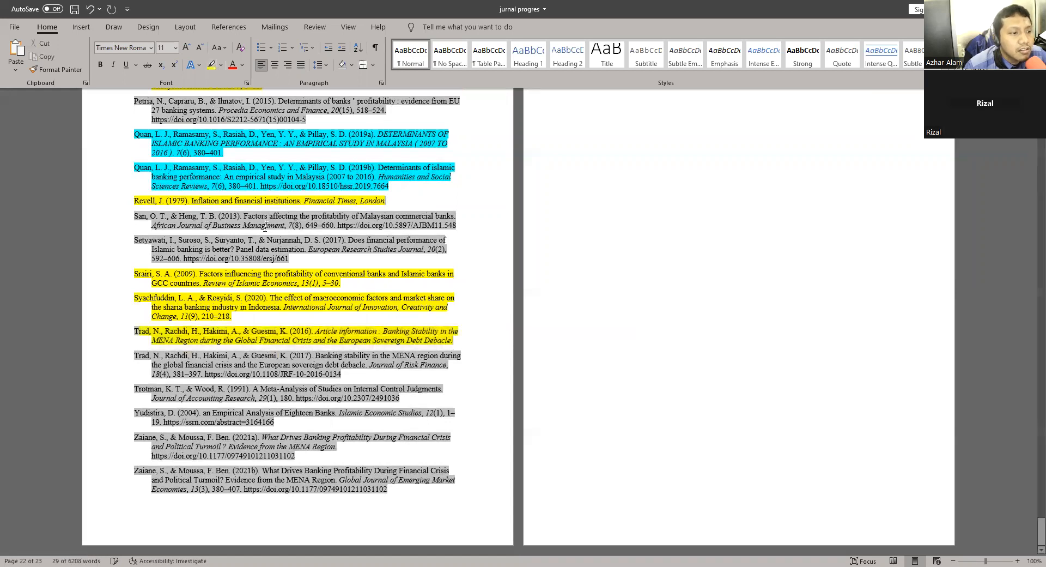
drag(136, 331, 141, 330)
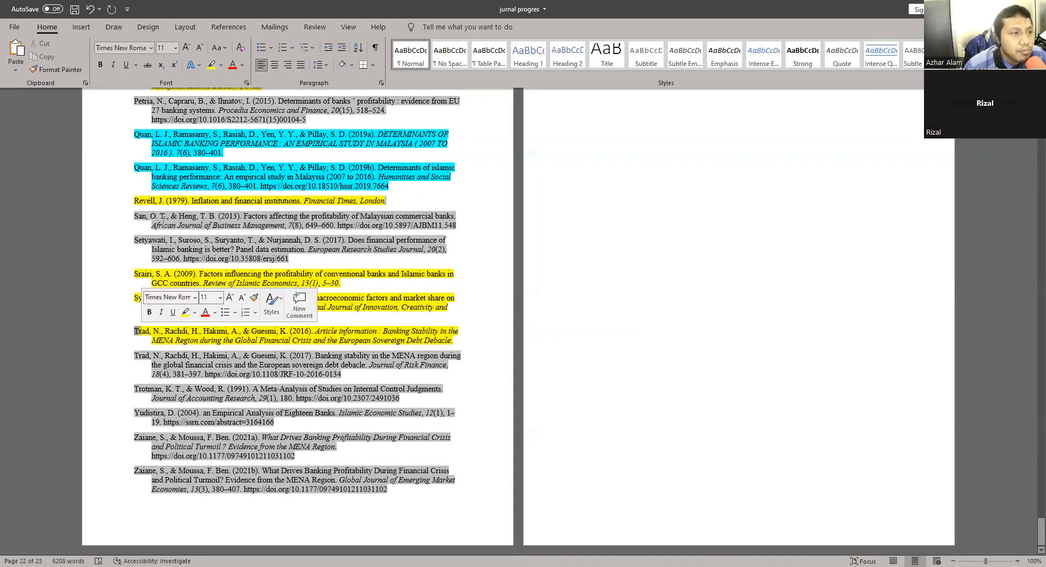
click(212, 64)
key(Right)
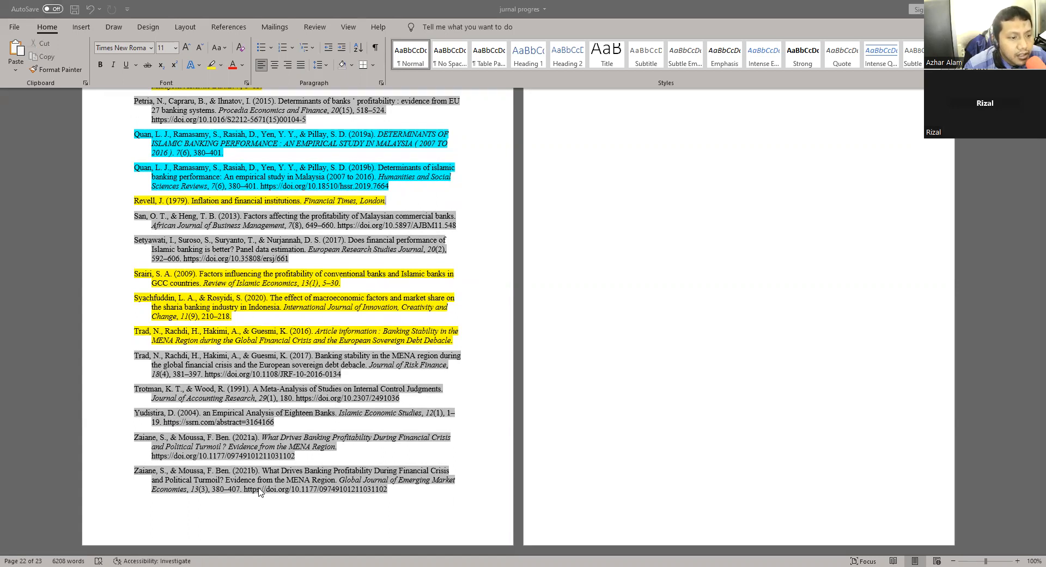
Step: Sync the library in Mendeley Desktop and search it for "INFLASI DALAM PRESPEKTIF ISLAM (ANALISIS TERHADAP PEMIKIRAN AL-MAQRIZI)" plus the author's name
scroll(702, 304, up, 5)
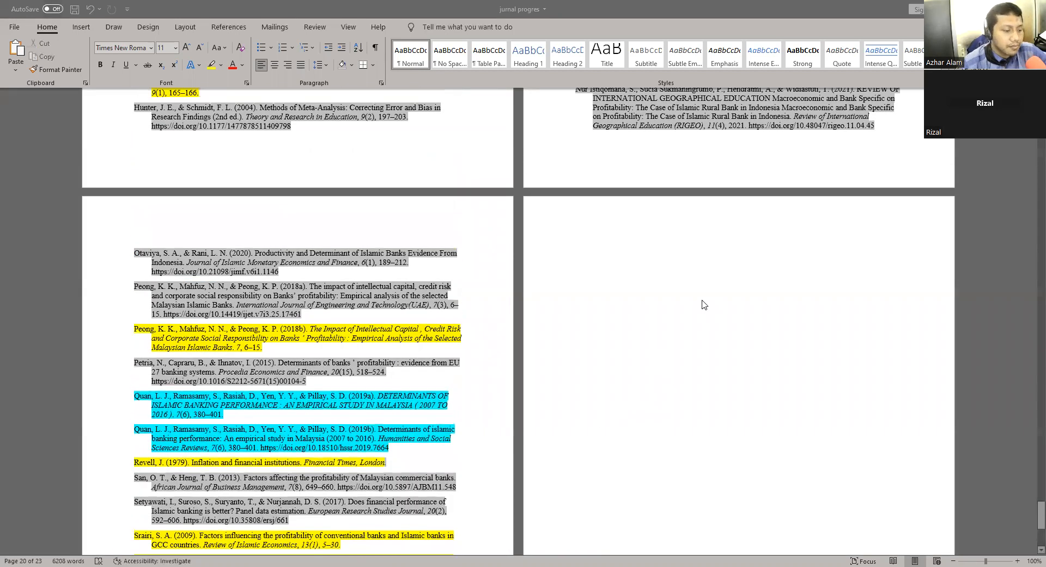
scroll(637, 301, up, 6)
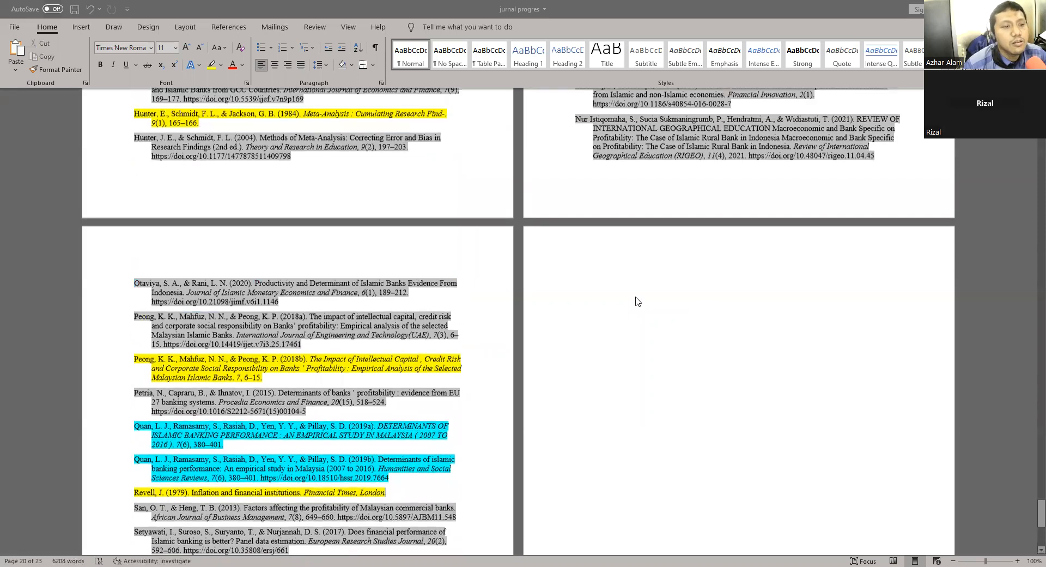
scroll(643, 301, up, 6)
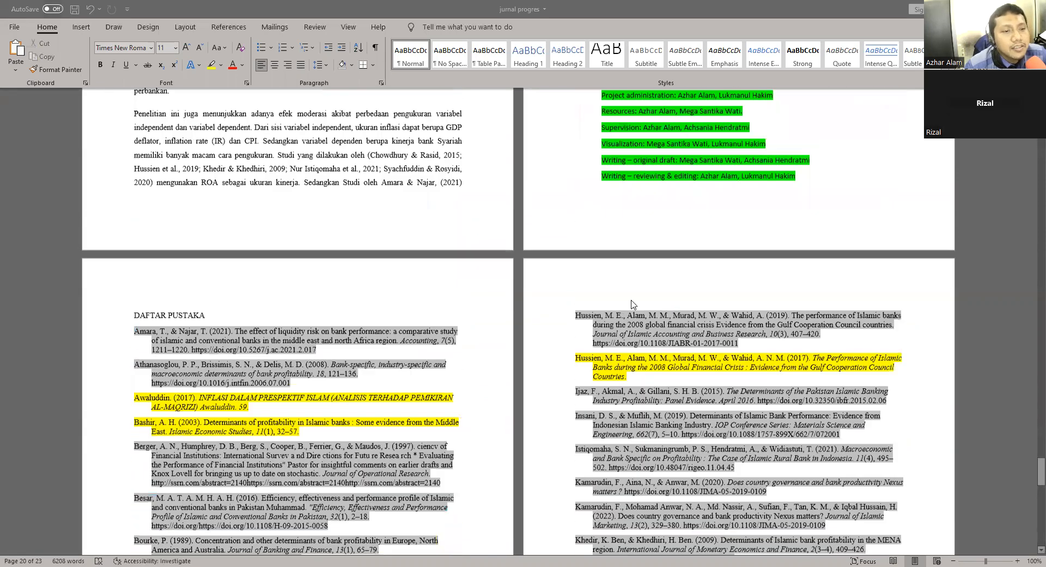
scroll(452, 307, down, 1)
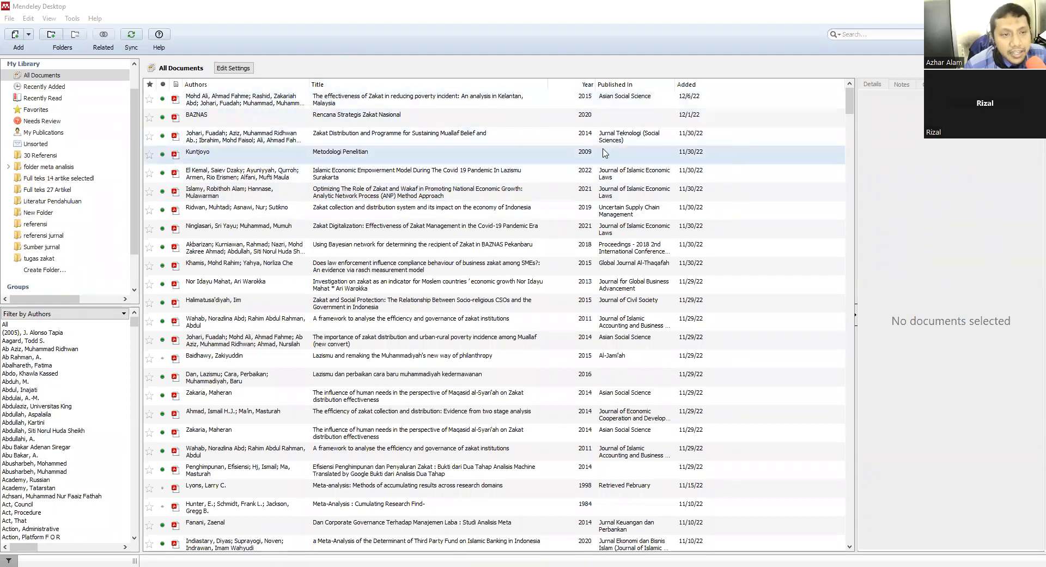
click(130, 36)
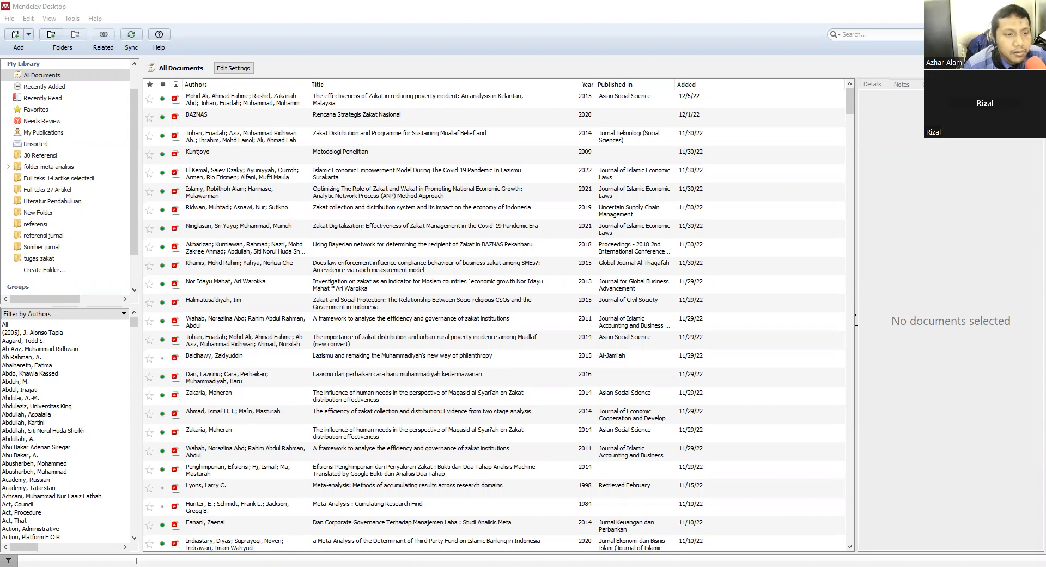
click(850, 34)
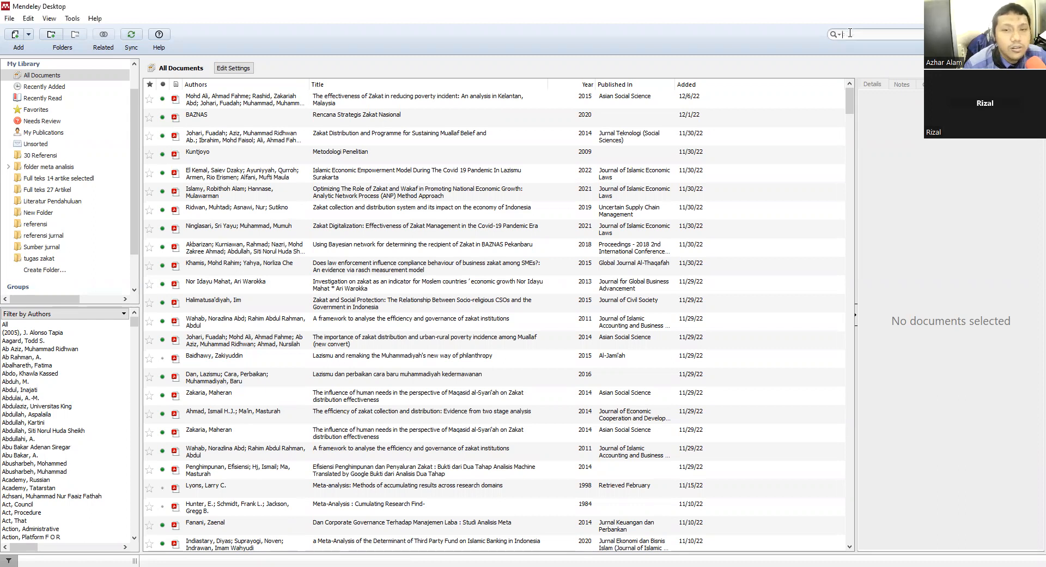
text(INFLASI DALAM PRESPEKTIF ISLAM (ANALISIS TERHADAP PEMIKIRAN AL-MAQRIZI) Awaluddin.)
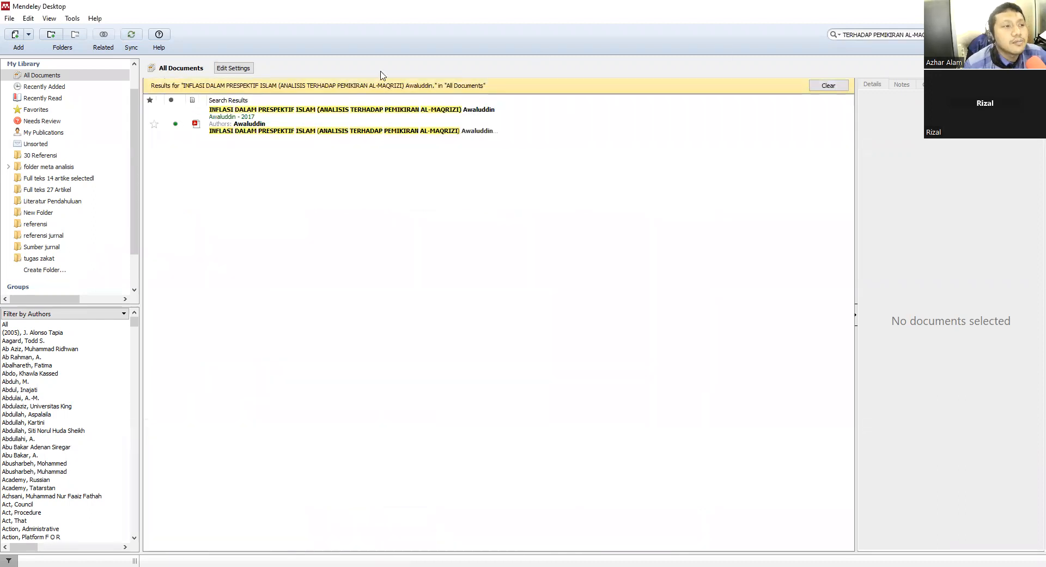
Step: Open the PDF of the found 2017 inflation article and examine its opening pages for the journal and publication details
click(299, 110)
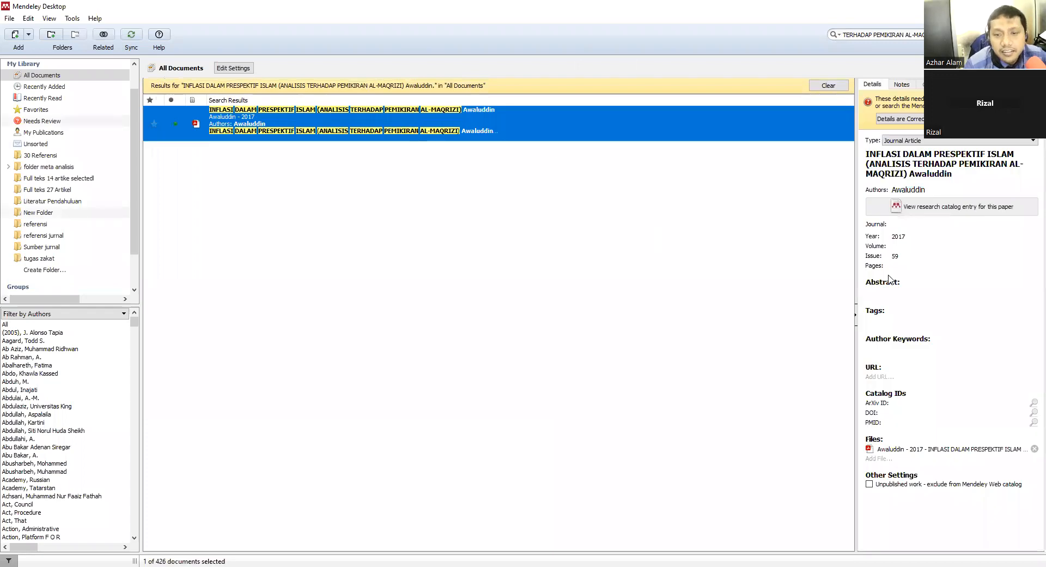
double_click(648, 117)
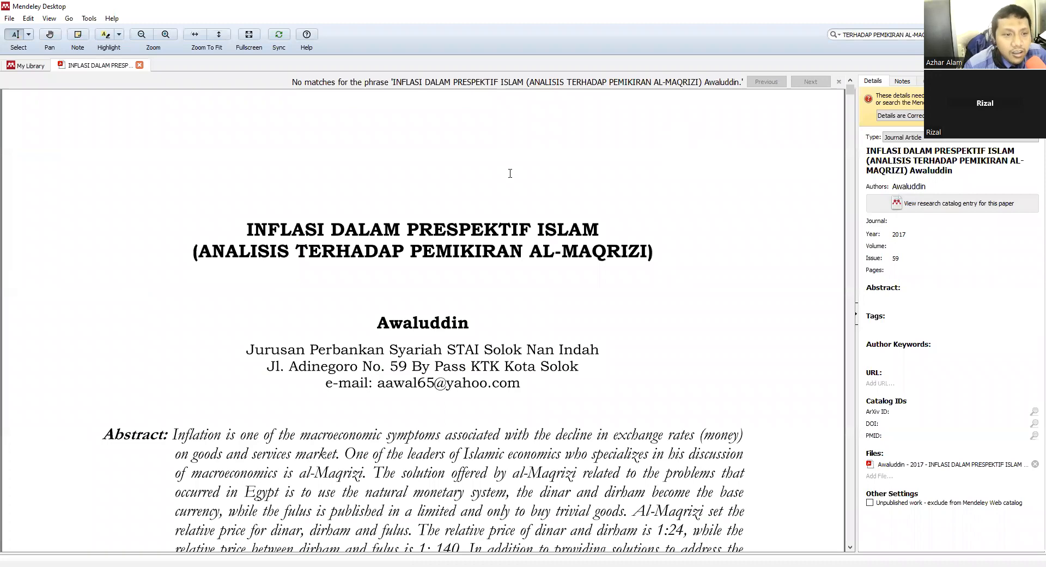
scroll(501, 205, down, 5)
scroll(507, 206, up, 5)
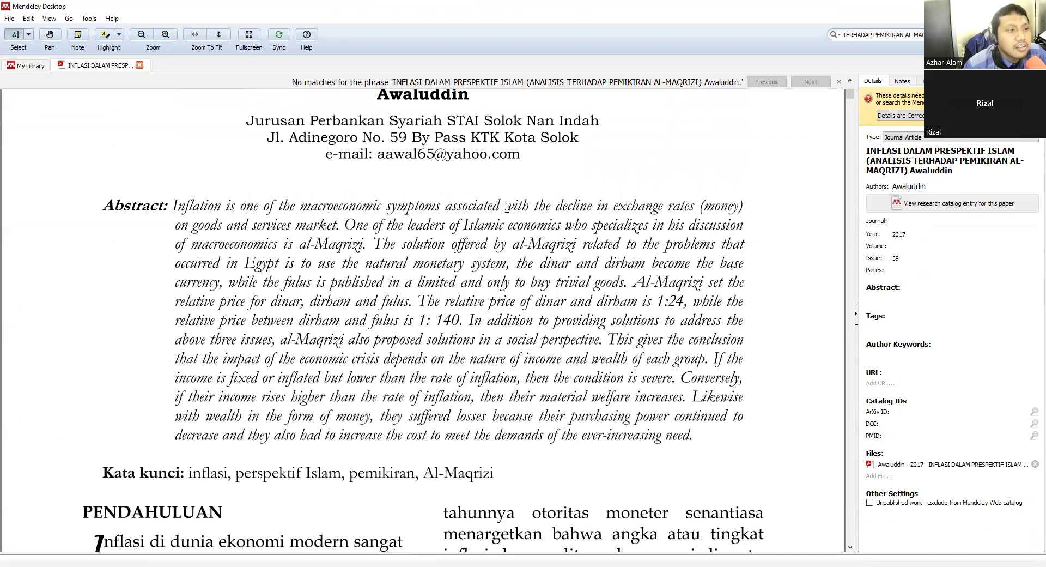
scroll(516, 206, down, 10)
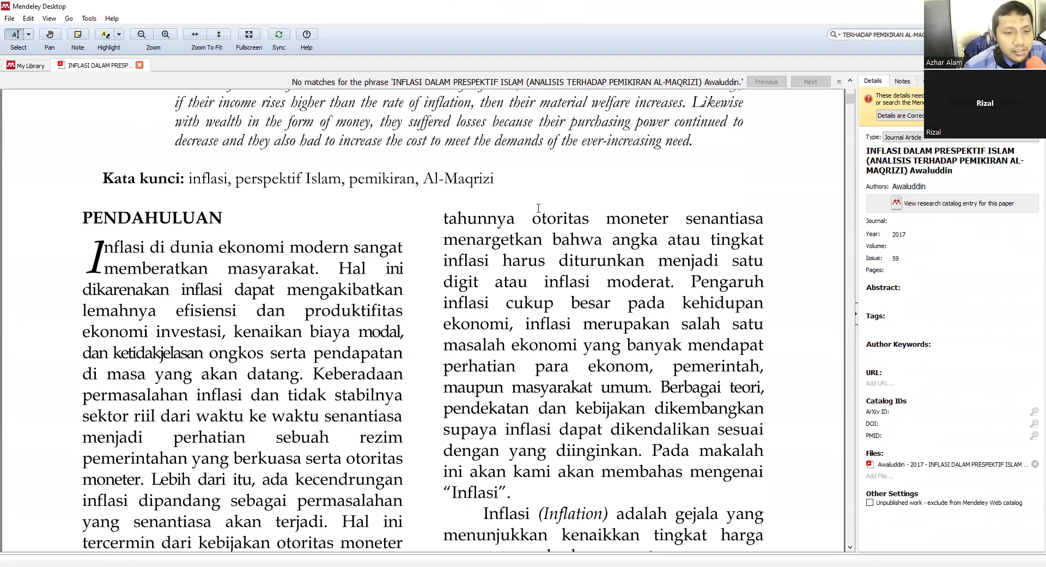
scroll(793, 154, up, 3)
scroll(793, 154, up, 1)
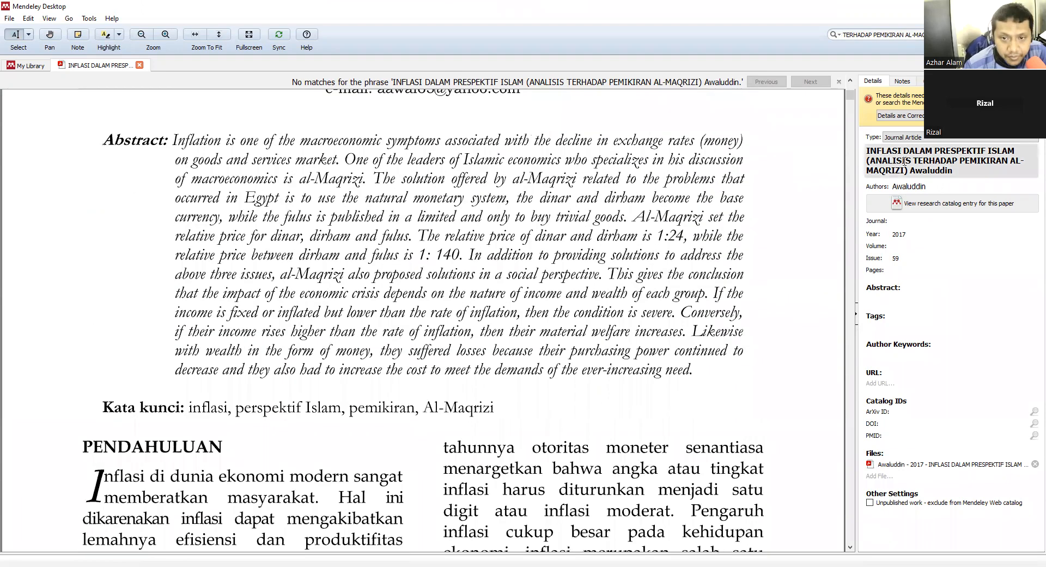
scroll(569, 182, up, 3)
scroll(569, 182, up, 2)
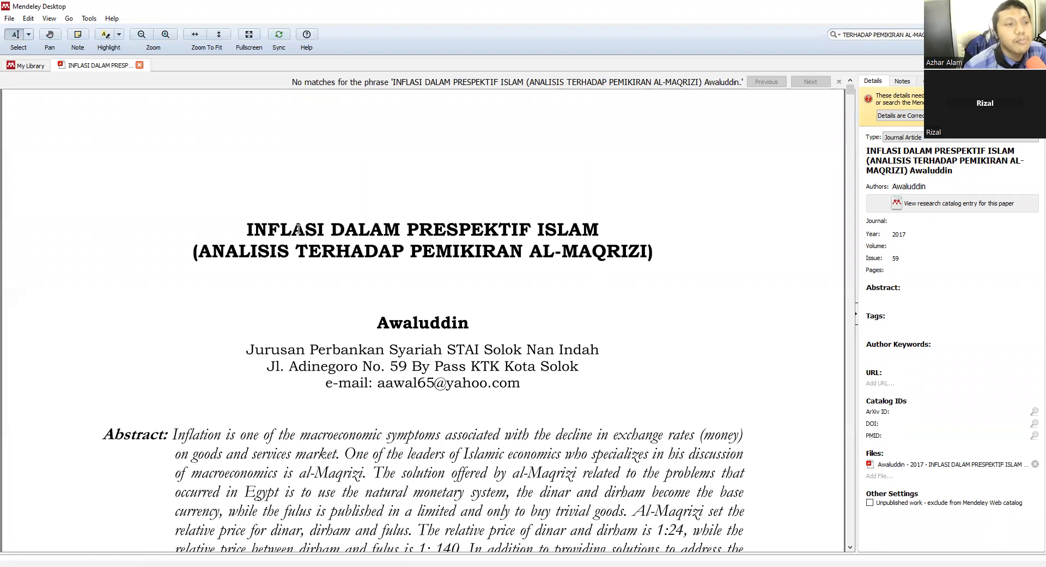
Step: Remove the author's name from the end of the inflation article's title in its details
click(915, 174)
drag(953, 170, 910, 167)
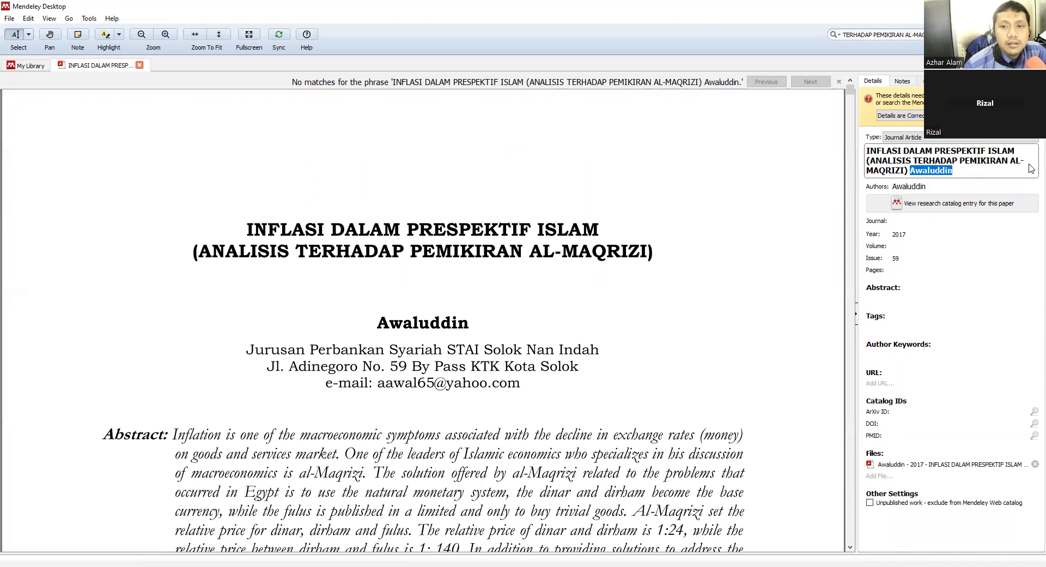
key(BackSpace)
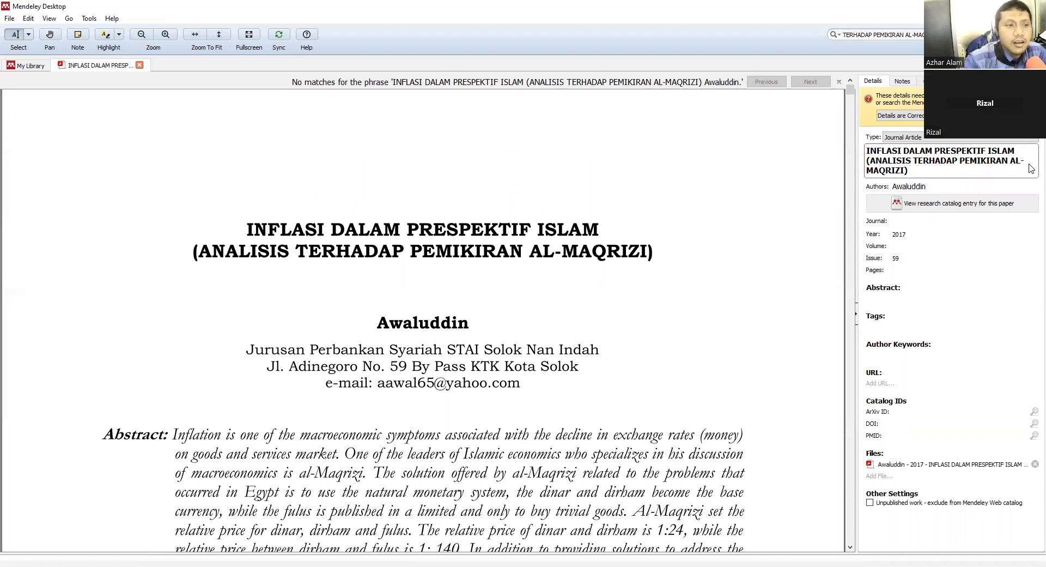
Step: Copy the article's title into a blank Word document and convert it to Capitalize Each Word
drag(930, 168, 868, 148)
right_click(875, 150)
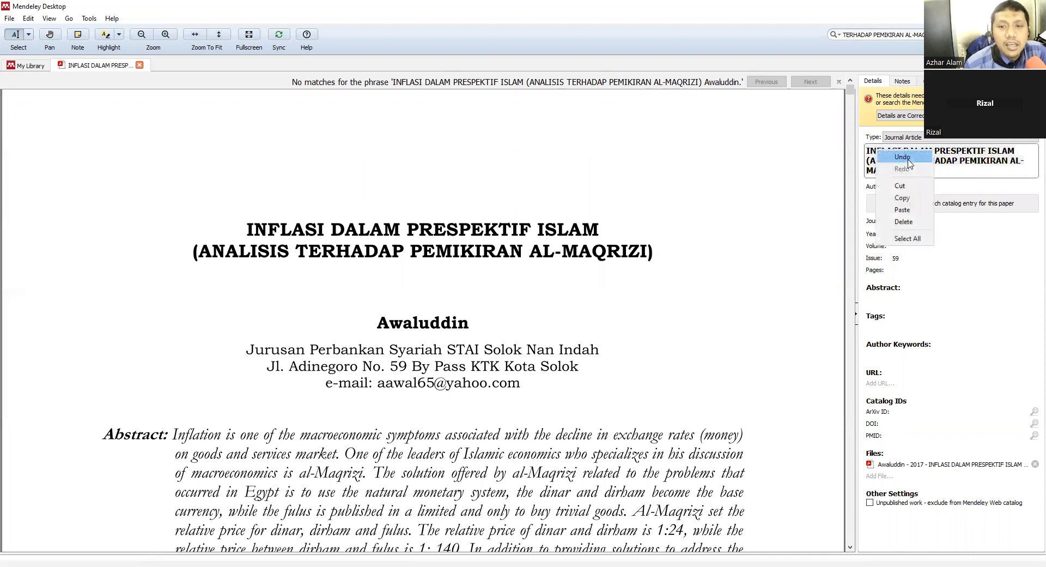
click(902, 198)
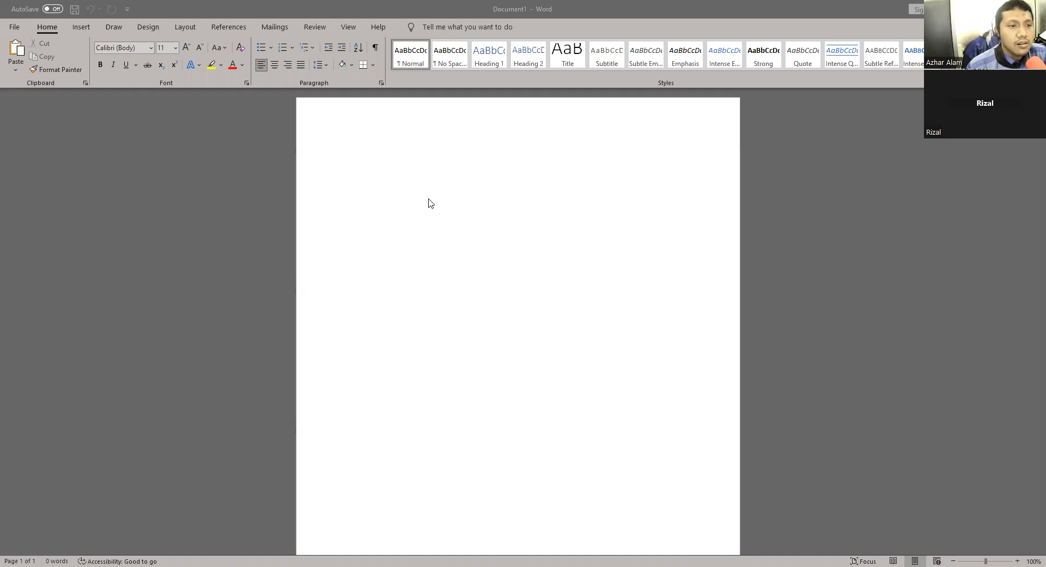
key(ctrl+v)
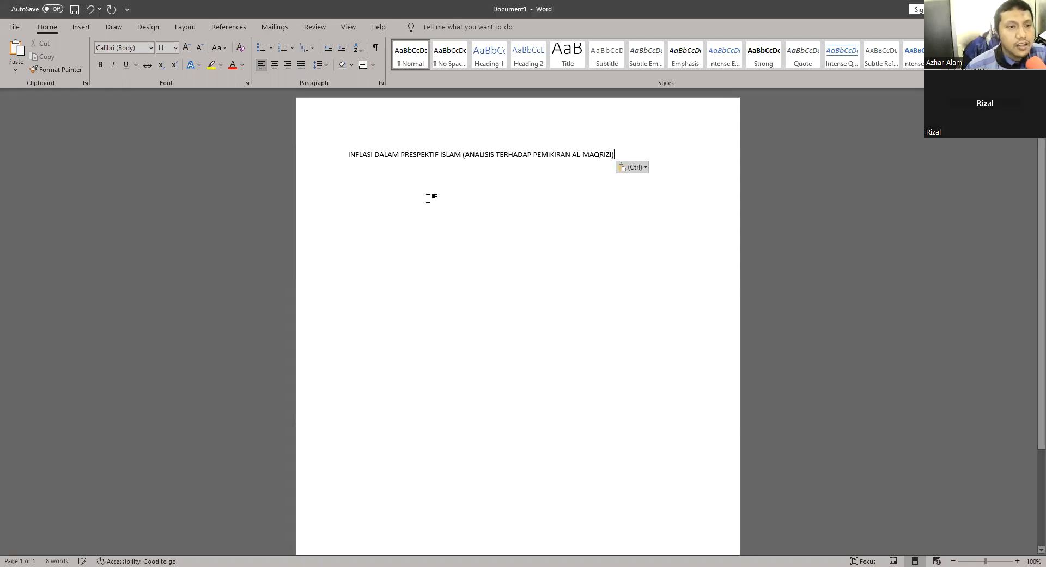
drag(348, 155, 628, 176)
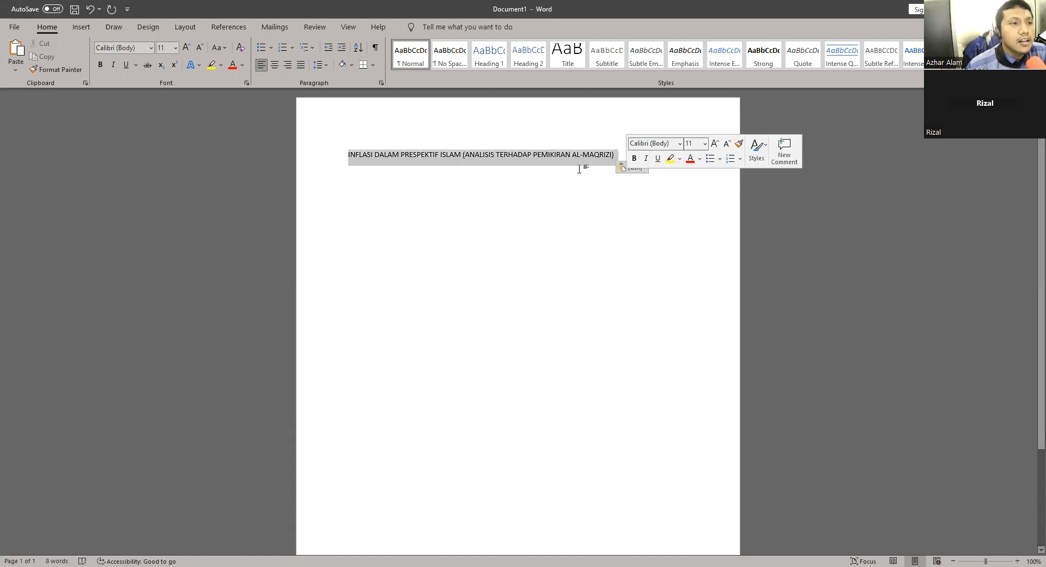
click(218, 48)
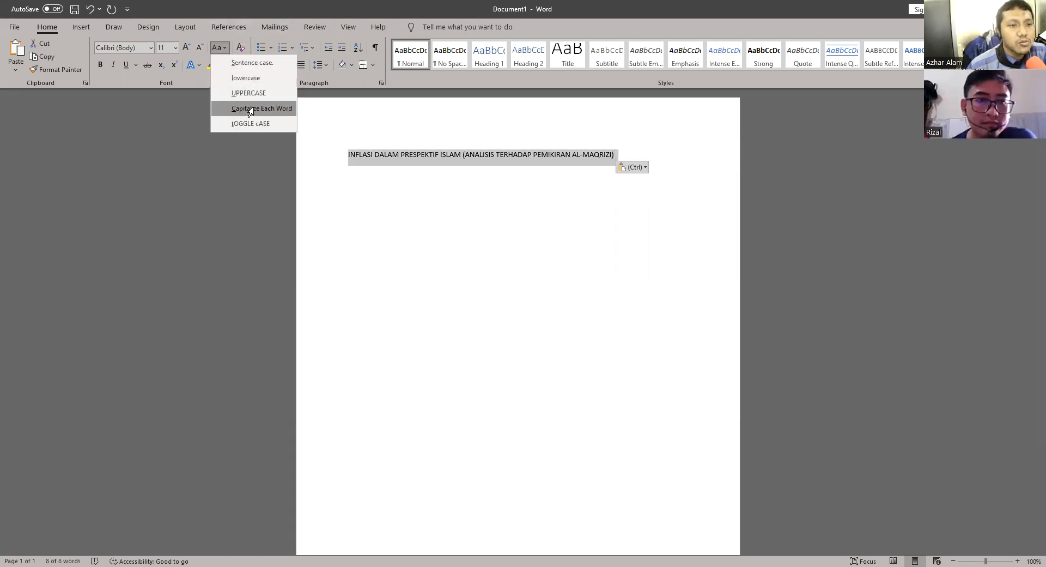
click(255, 108)
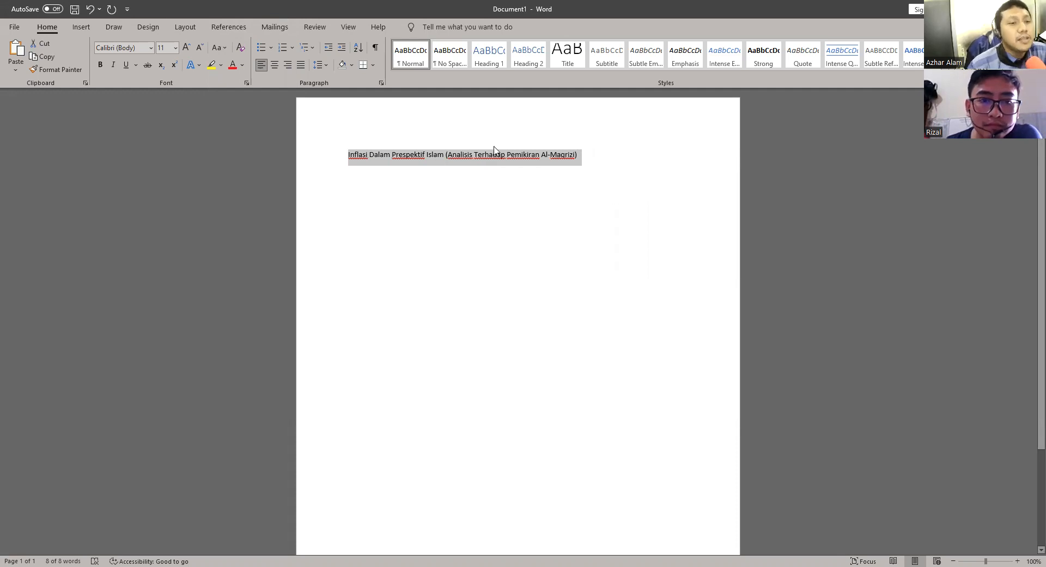
Step: Duplicate the capitalized title on a new line below the original
drag(585, 155, 353, 142)
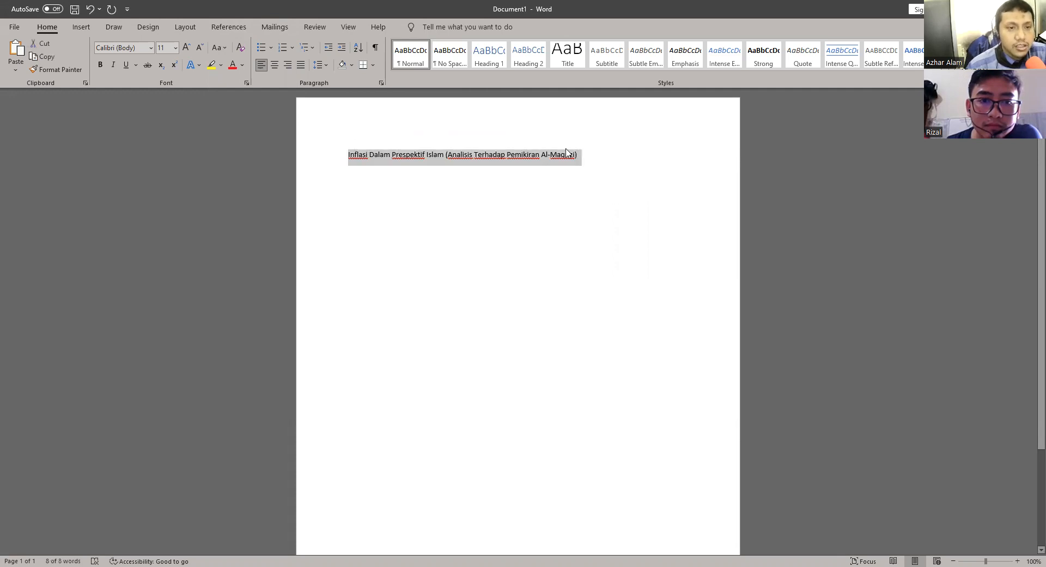
key(ctrl+c)
click(602, 158)
key(Return)
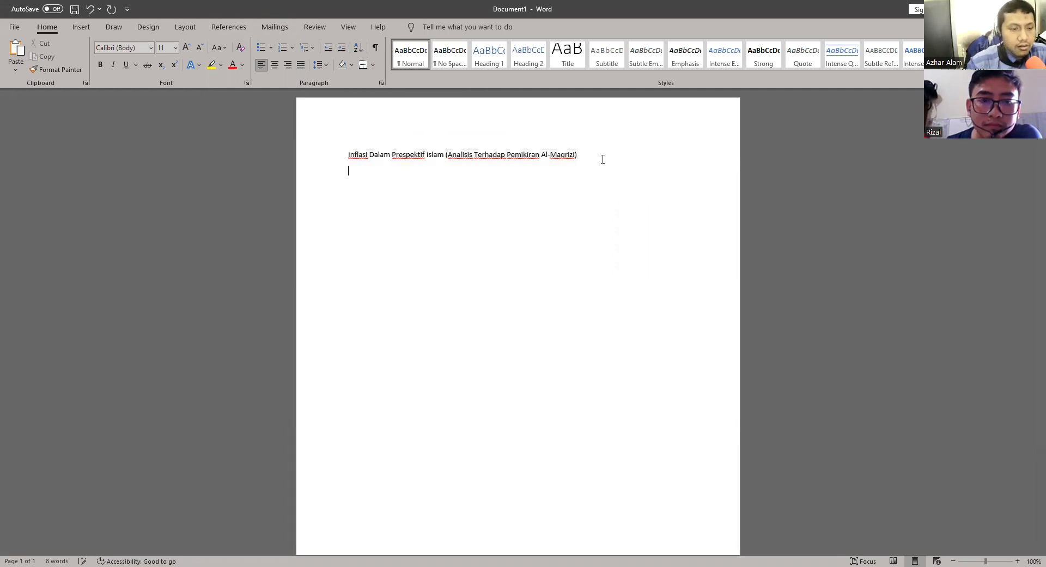
key(ctrl+v)
Step: Try to translate the second title line in Word with Translate Selection
drag(349, 171, 506, 216)
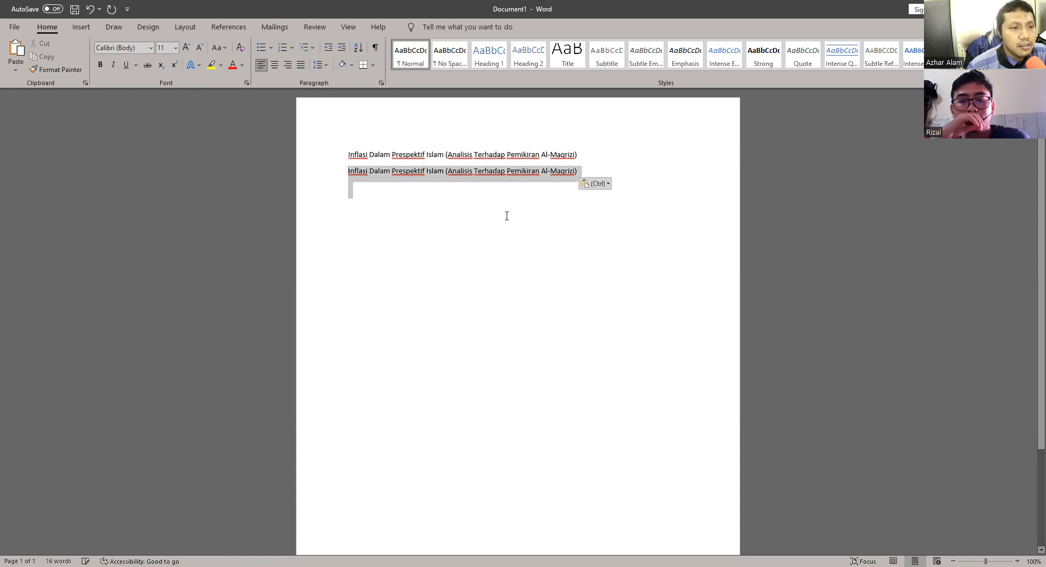
drag(571, 189, 574, 172)
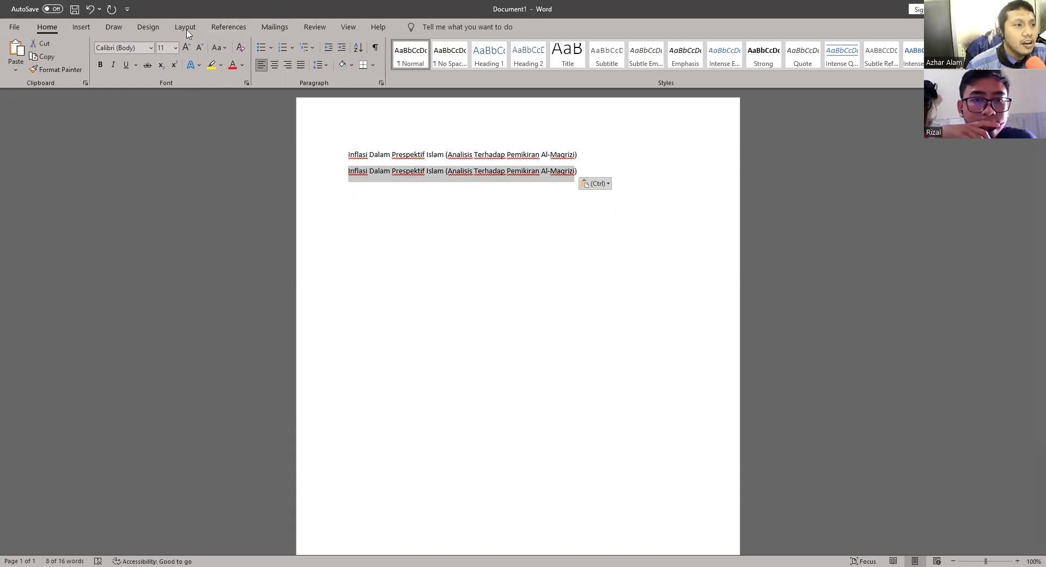
click(315, 27)
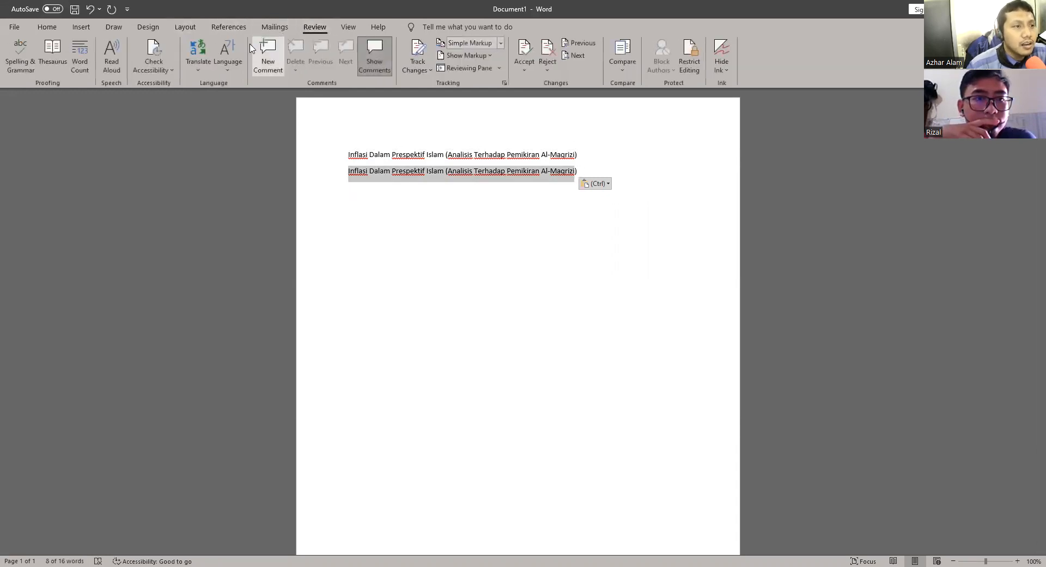
click(203, 76)
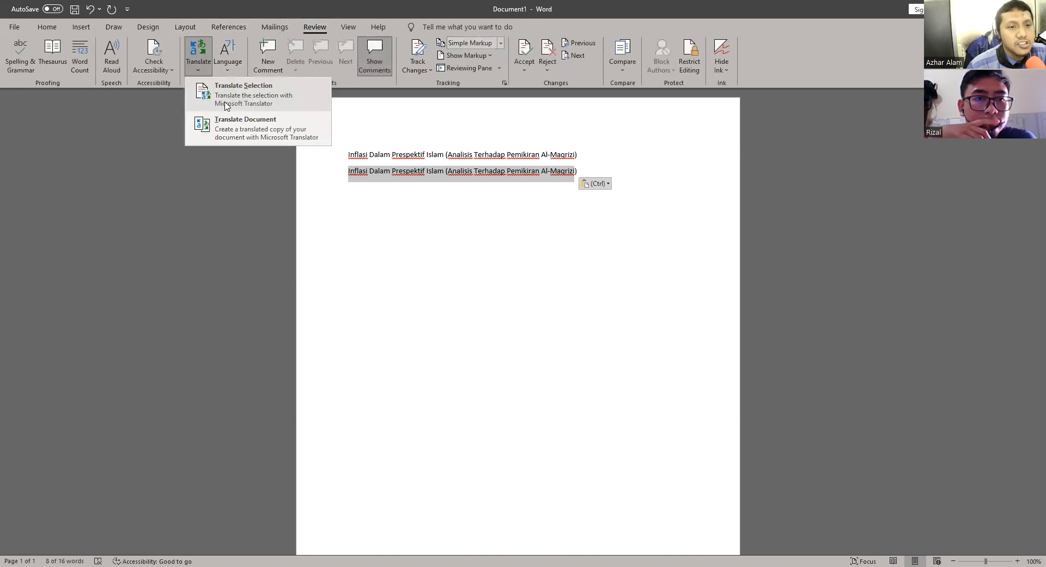
click(225, 105)
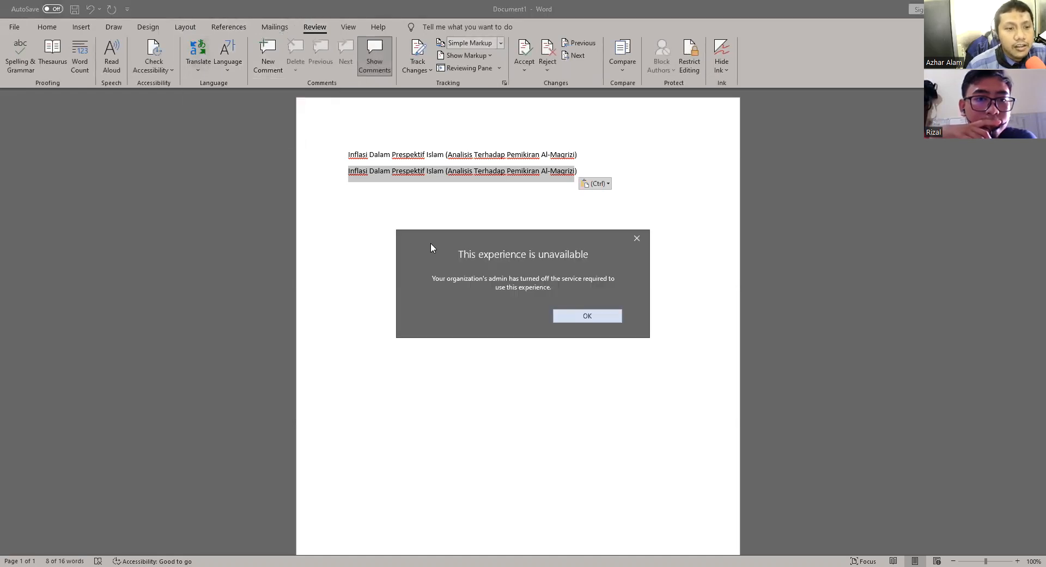
click(637, 238)
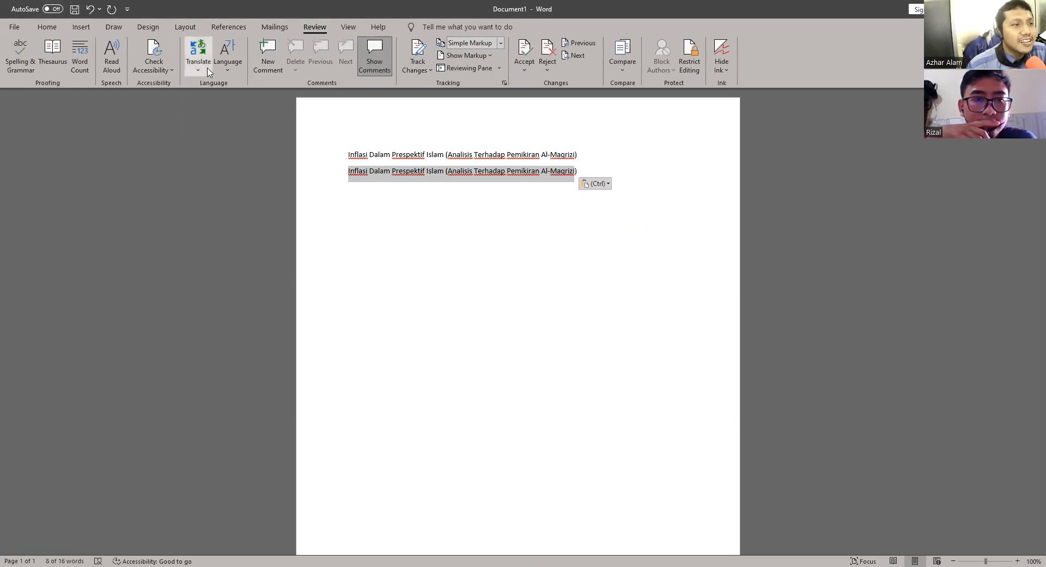
click(208, 72)
click(345, 176)
Step: Copy the second title line into Google Translate, translate it from Indonesian to English, and copy the translation
drag(348, 170, 581, 171)
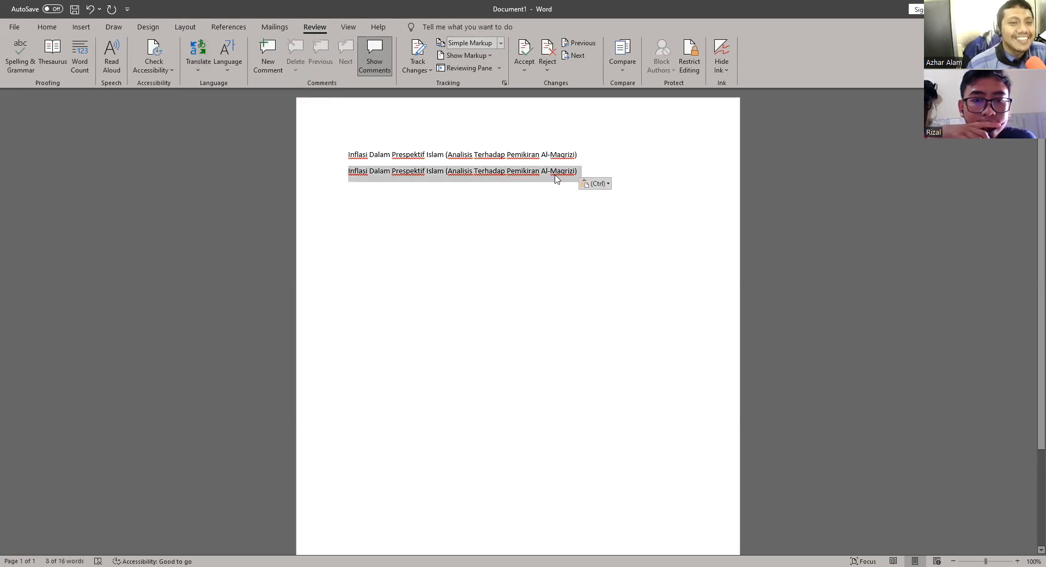
right_click(555, 175)
click(580, 200)
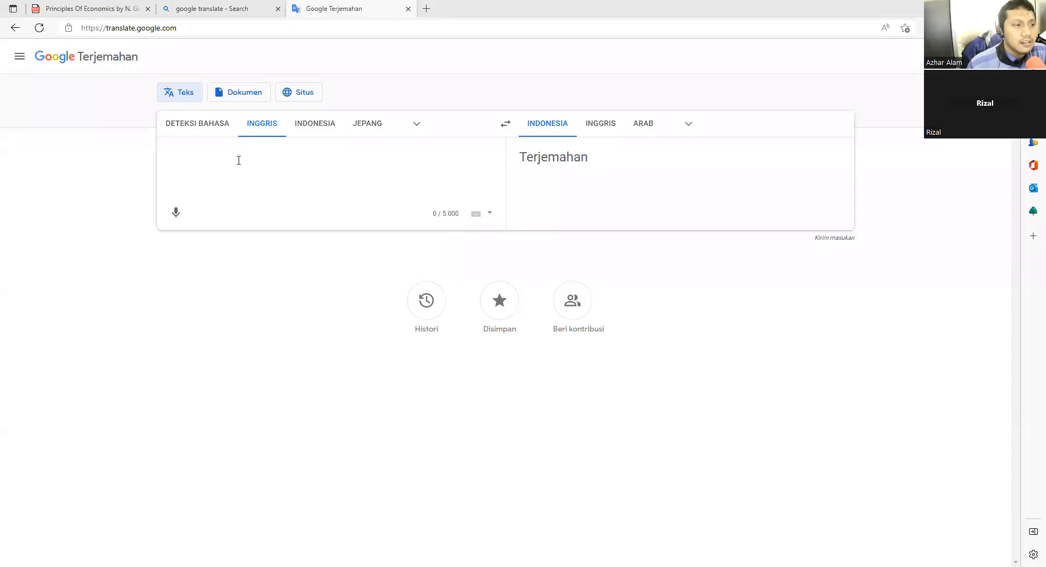
key(ctrl+v)
click(598, 125)
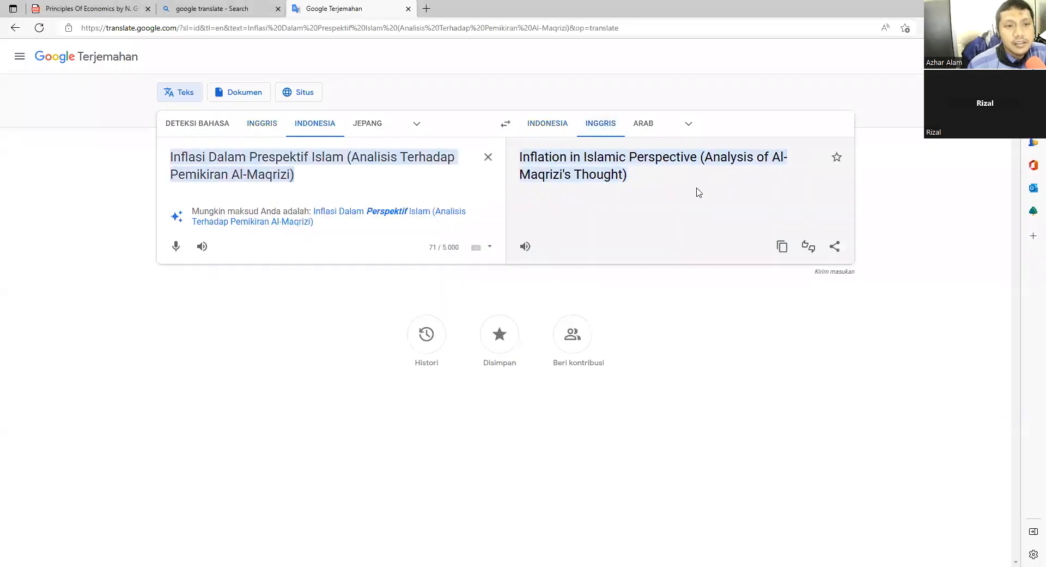
click(782, 248)
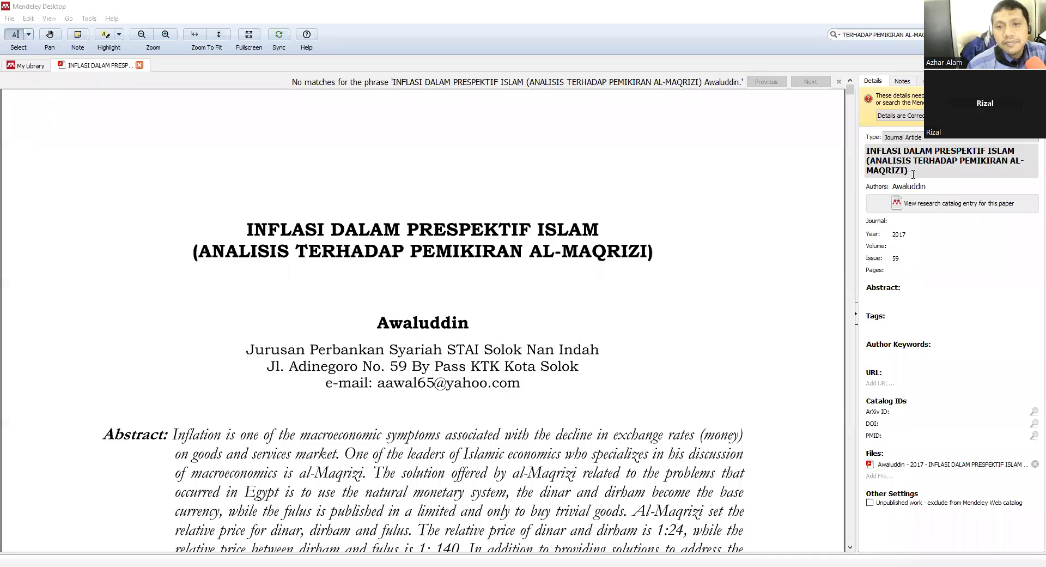
Step: Replace the article's title in Mendeley Desktop with "Inflation in Islamic Perspective (Analysis of Al-Maqrizi's Thought)"
key(ctrl+v)
click(694, 173)
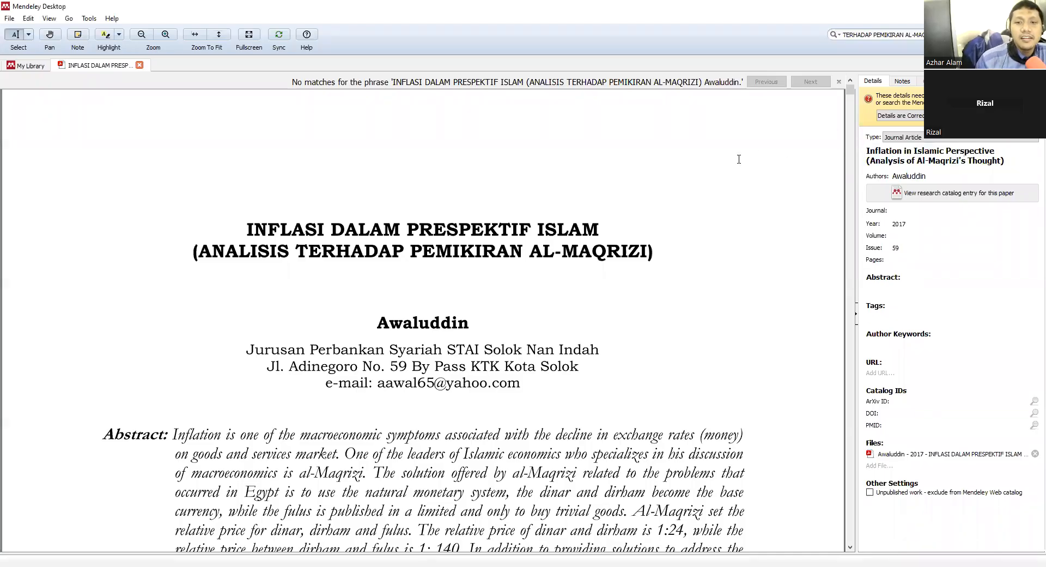
click(977, 151)
drag(997, 150, 949, 151)
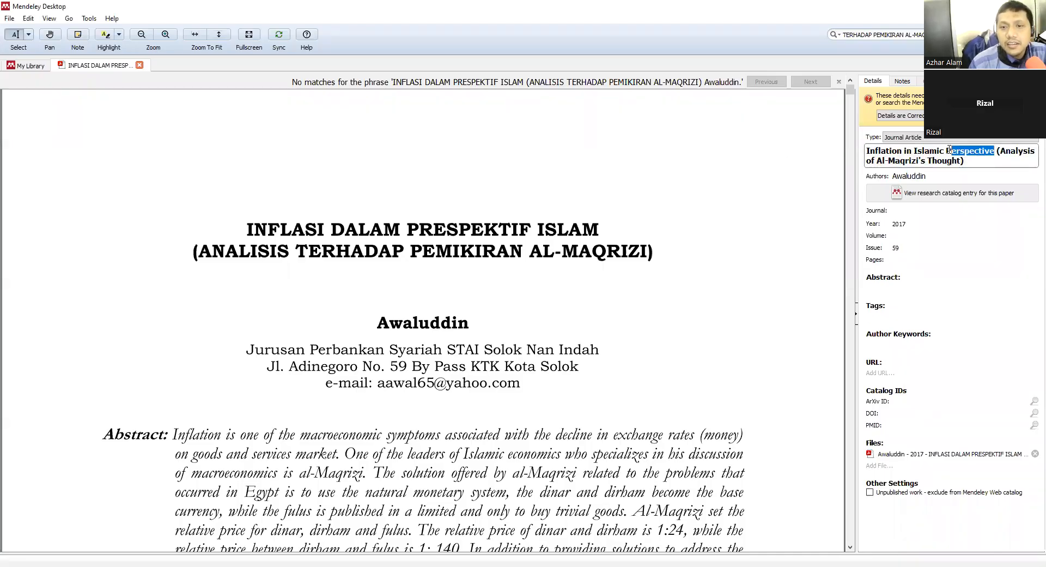
click(769, 172)
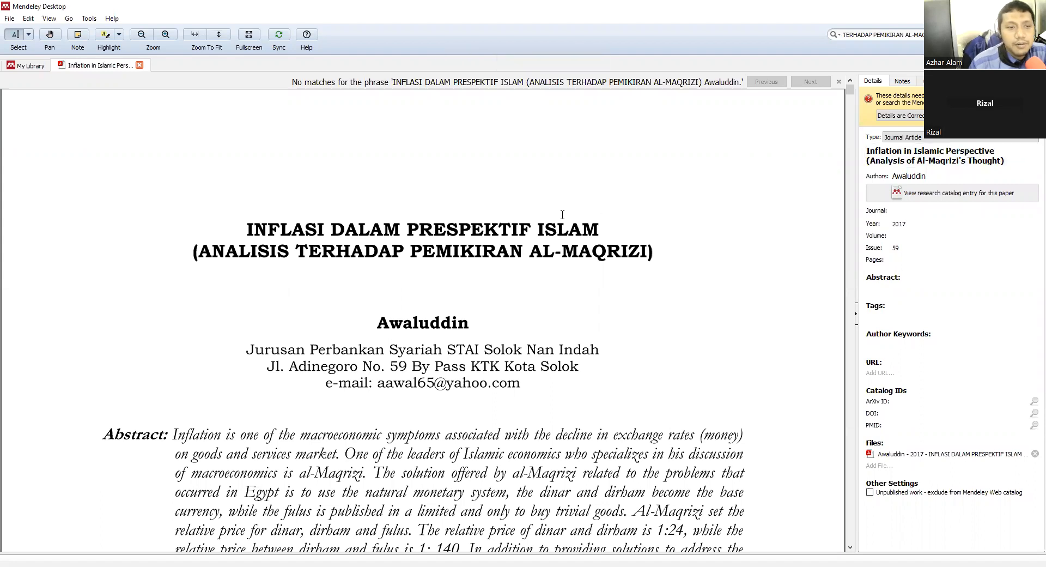
Step: Review the first page of the article's PDF and copy its Indonesian title
scroll(535, 212, down, 1)
scroll(491, 213, down, 1)
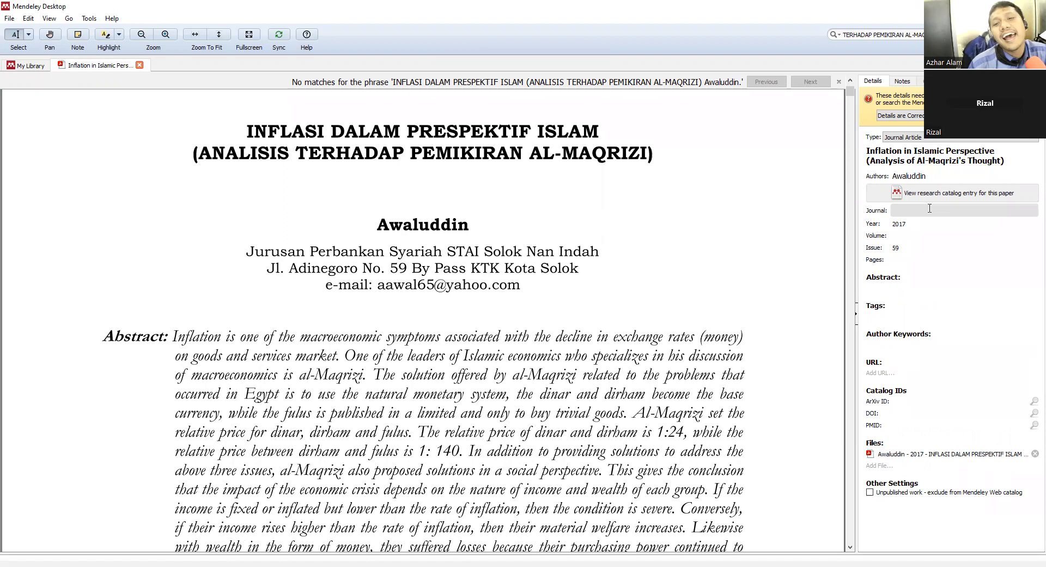
scroll(679, 244, down, 4)
scroll(679, 243, up, 5)
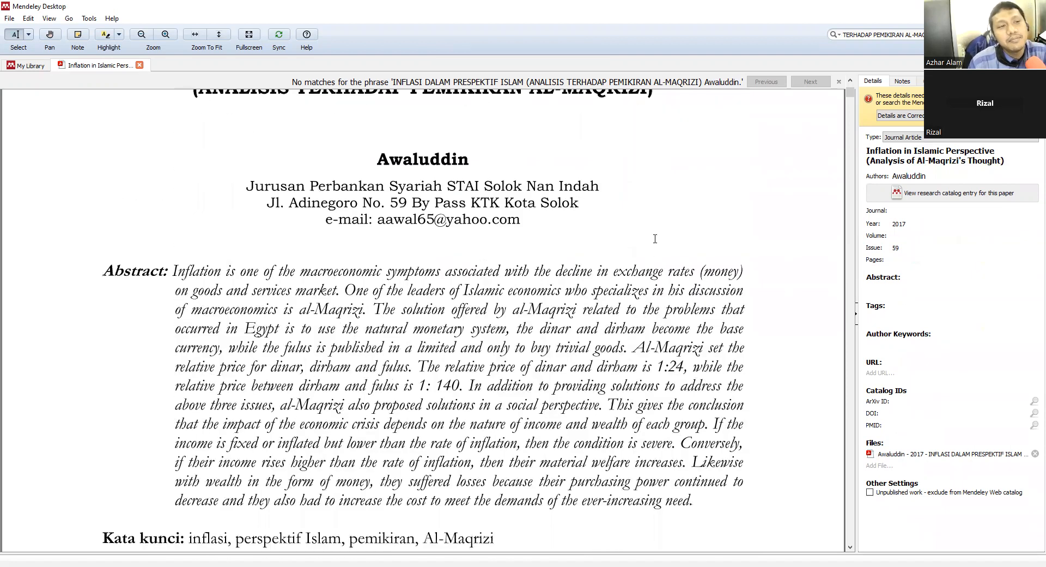
drag(248, 222, 552, 246)
right_click(437, 246)
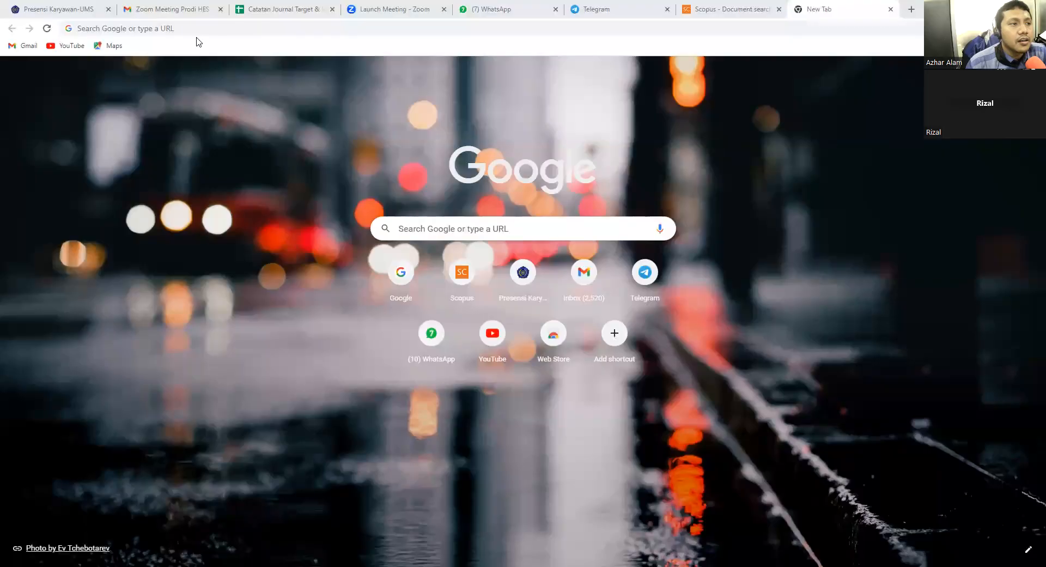
Step: Switch to Chrome and search Google for "INFLASI DALAM PRESPEKTIF ISLAM (ANALISIS TERHADAP PEMIKIRAN AL-MAQRIZI)" plus the author's name
click(199, 28)
text(ww)
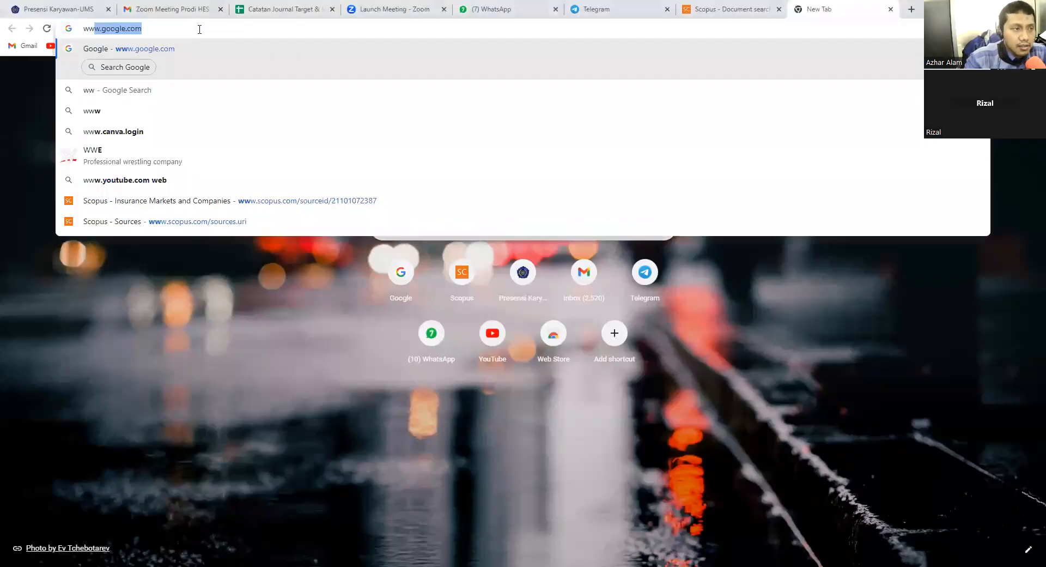
text(w)
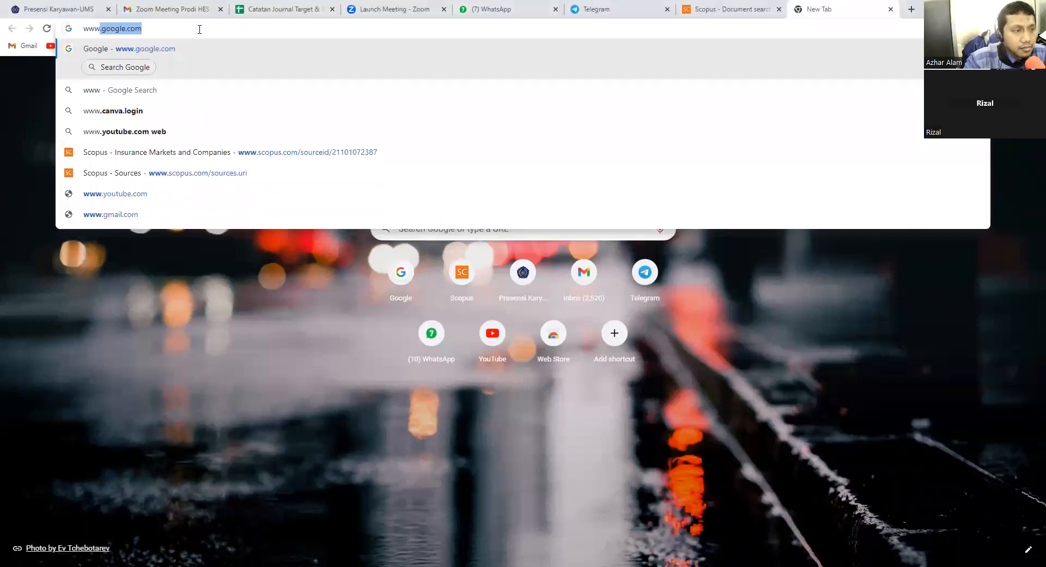
key(Return)
text(INFLASI DALAM PRESPEKTIF ISLAM (ANALISIS TERHADAP PEMIKIRAN AL-MAQRIZI) Awaluddin)
key(Return)
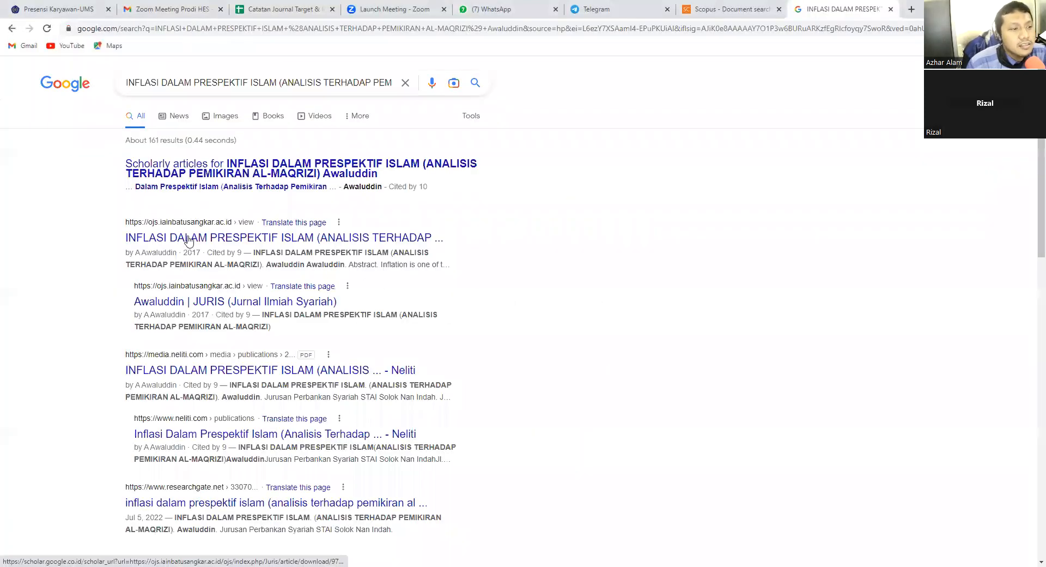
Step: Open the first ojs.iainbatusangkar.ac.id article result in a new browser tab and display it
right_click(189, 238)
click(231, 245)
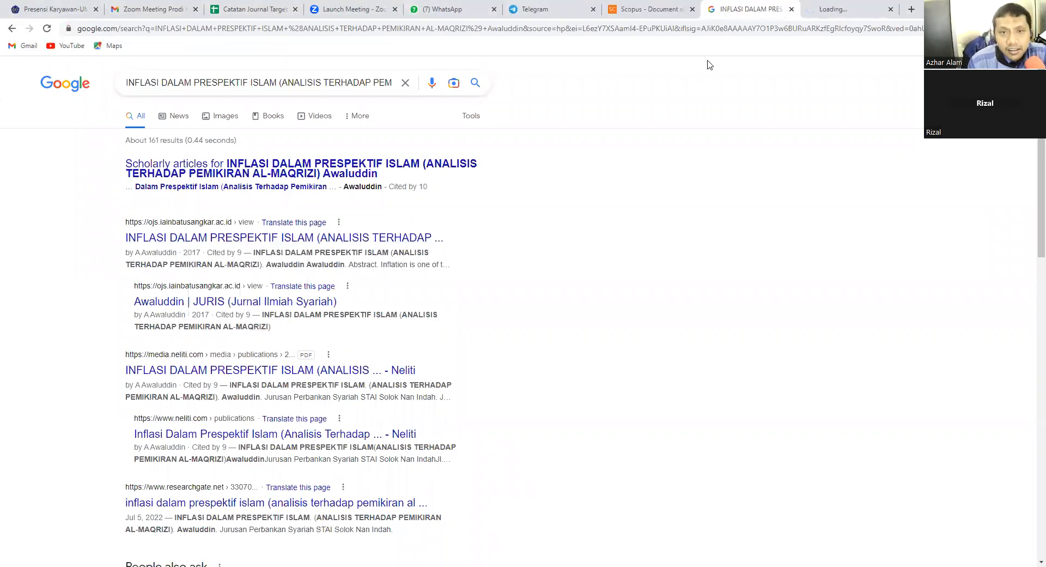
click(847, 8)
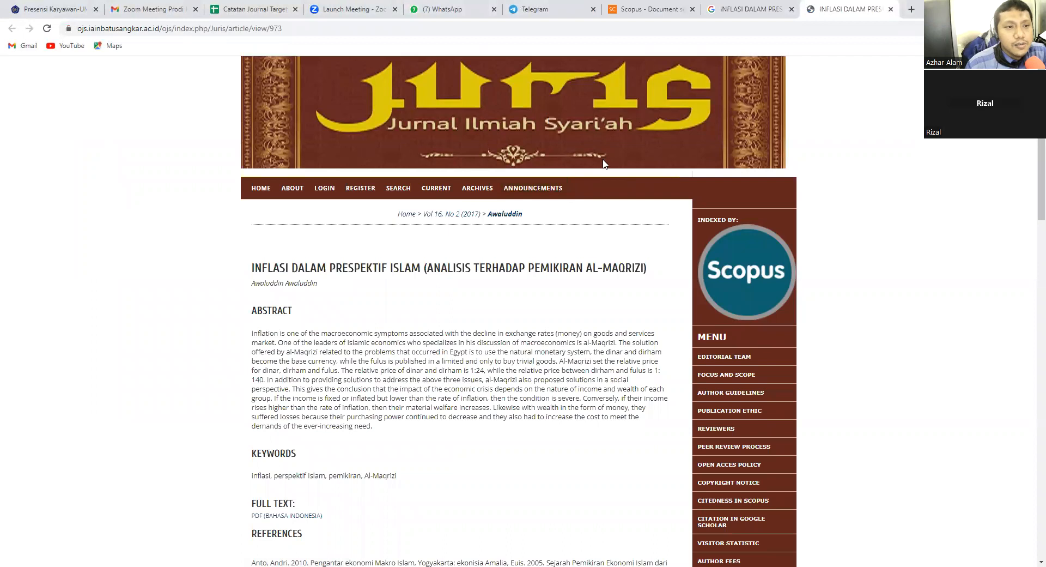
scroll(403, 217, down, 8)
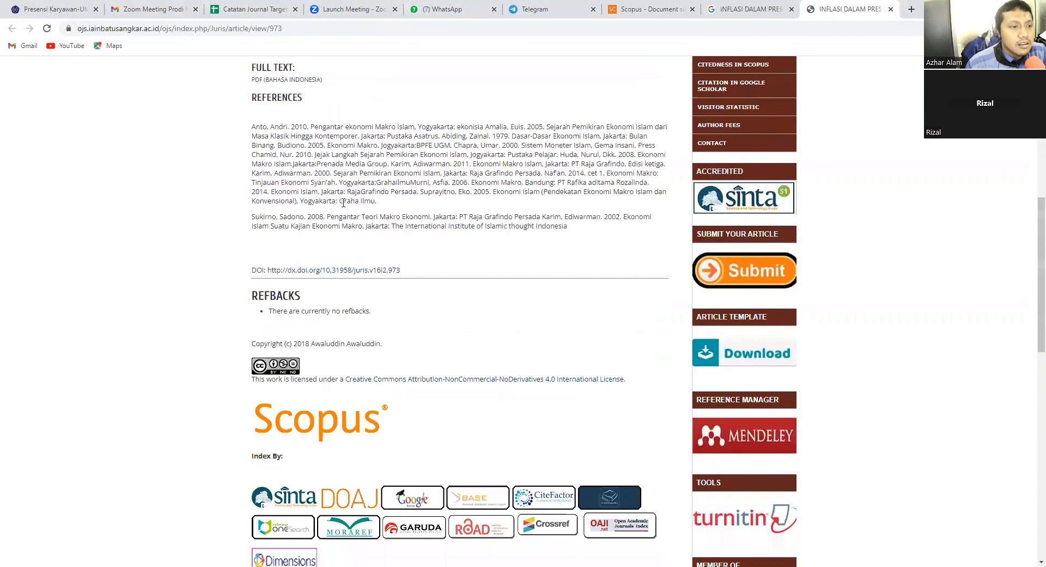
right_click(292, 272)
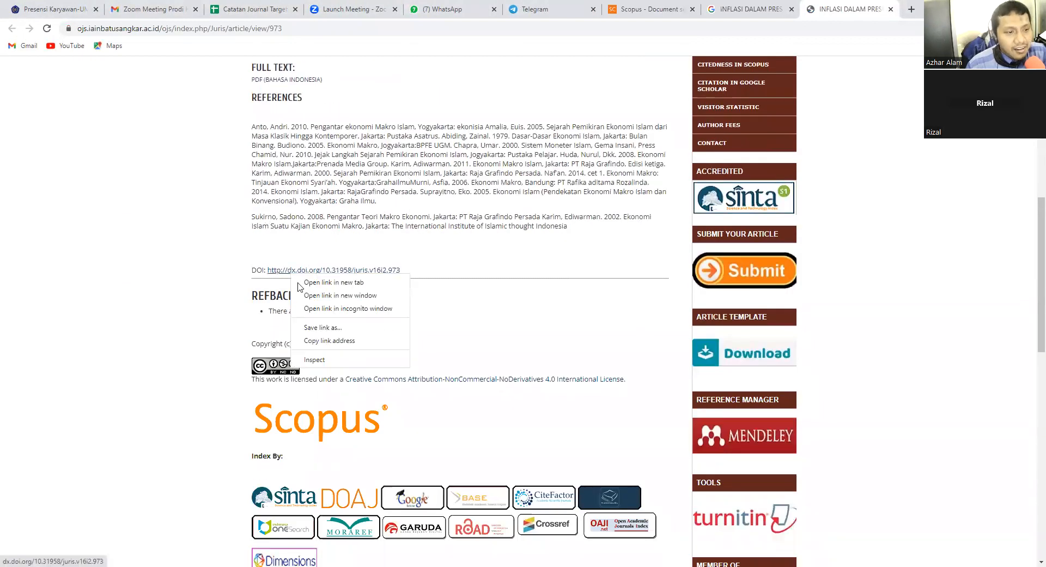
click(323, 341)
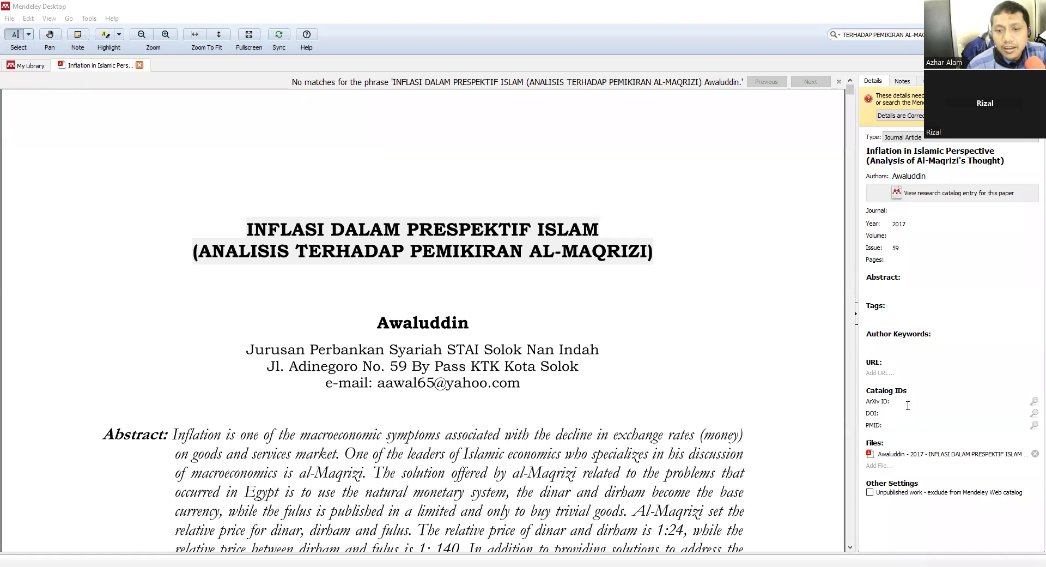
click(908, 408)
key(ctrl+v)
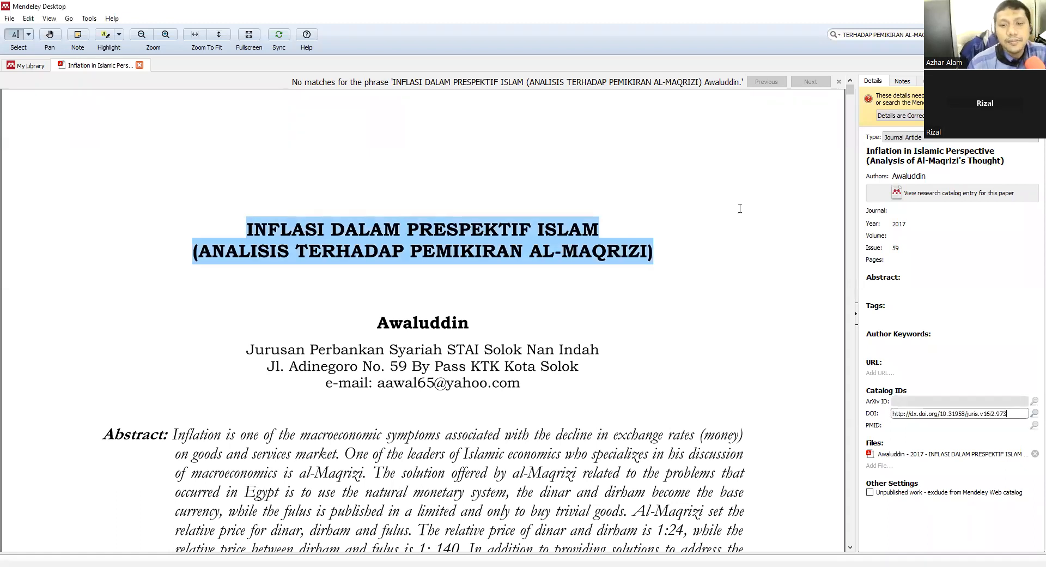
Step: Commit the DOI, switch to Chrome and open the JURIS journal's home page from the article page
click(582, 230)
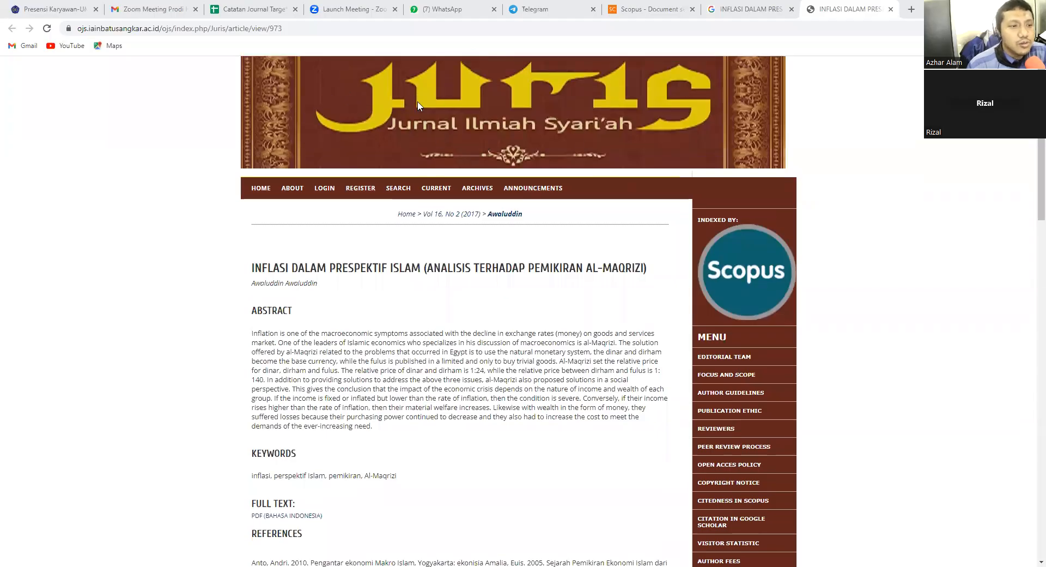
scroll(418, 105, down, 4)
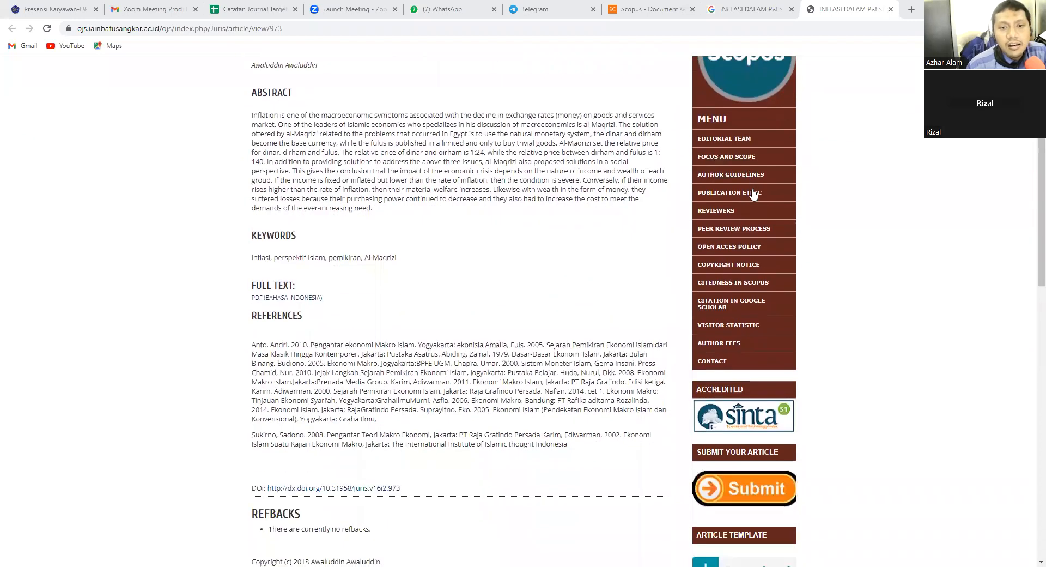
scroll(681, 224, up, 4)
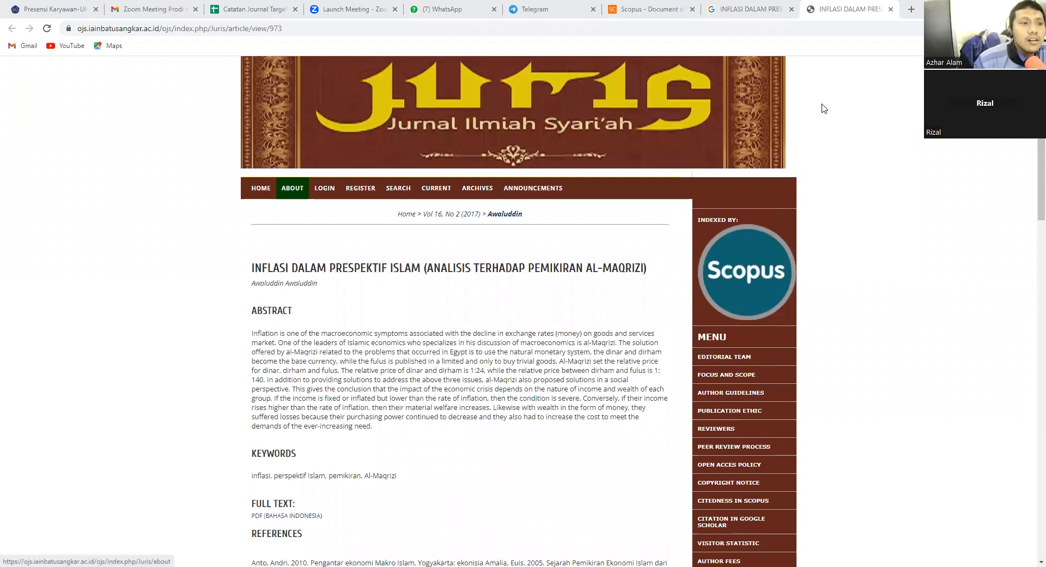
click(850, 9)
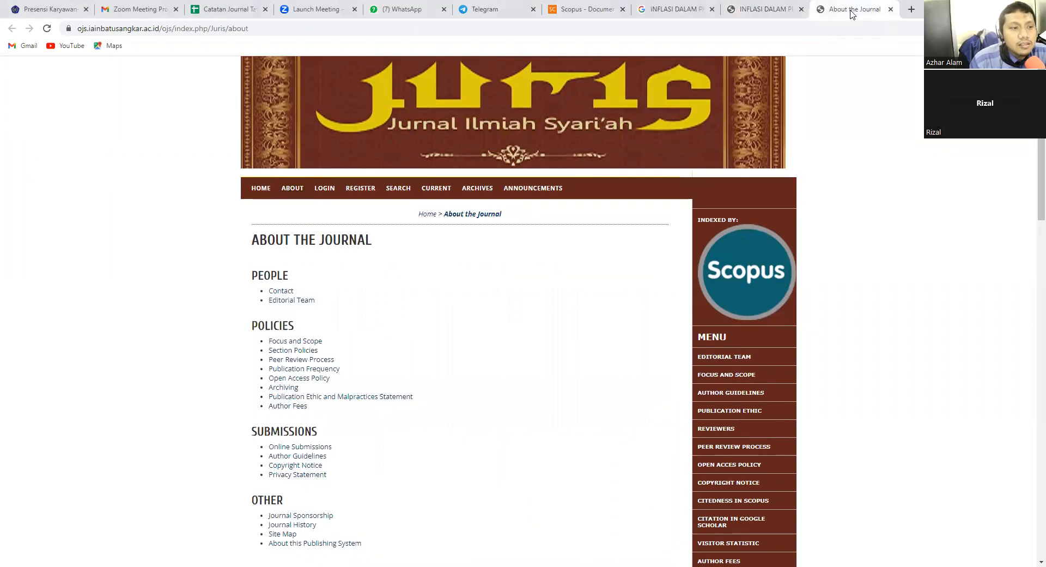
click(780, 15)
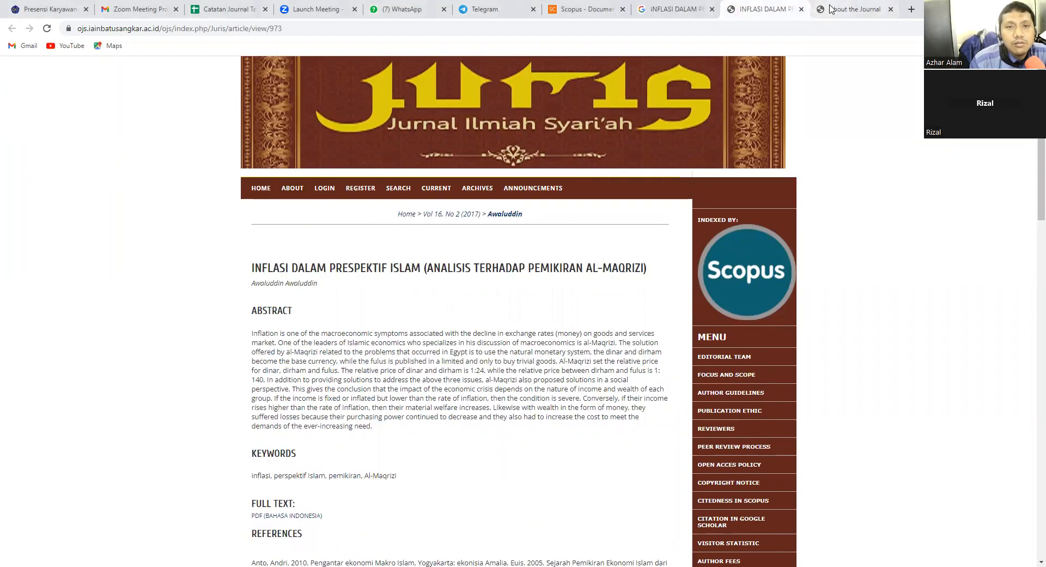
click(260, 188)
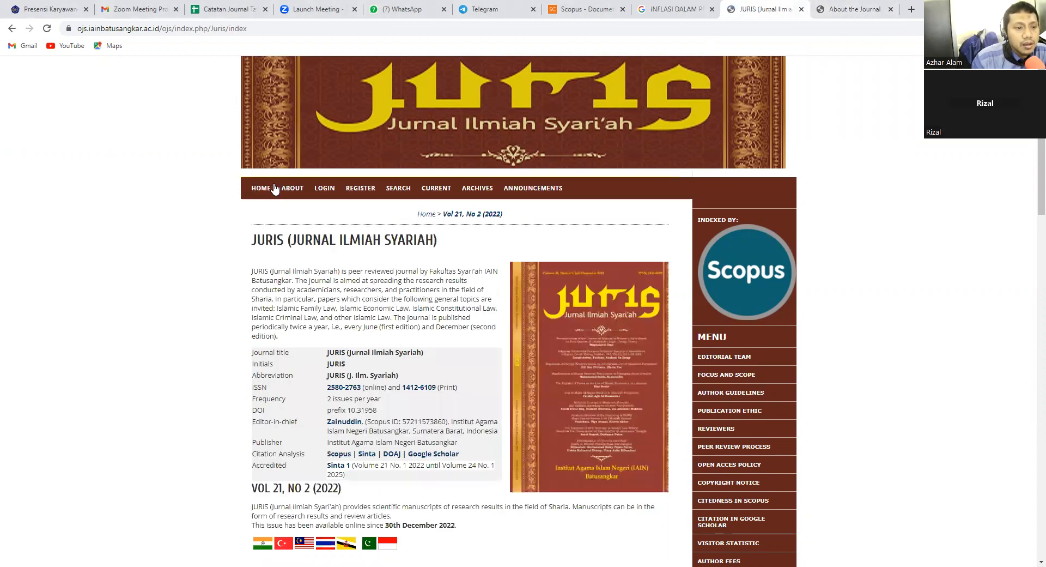
Step: Copy the journal title "JURIS (Jurnal Ilmiah Syariah)" from the home page into the reference's journal name in Mendeley Desktop
drag(325, 352, 424, 354)
right_click(424, 355)
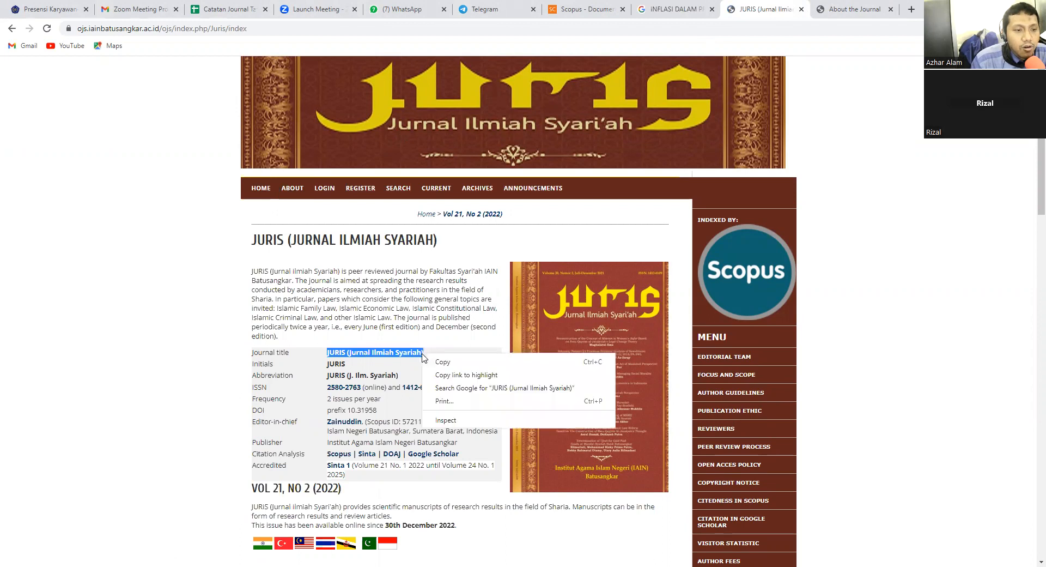
click(443, 362)
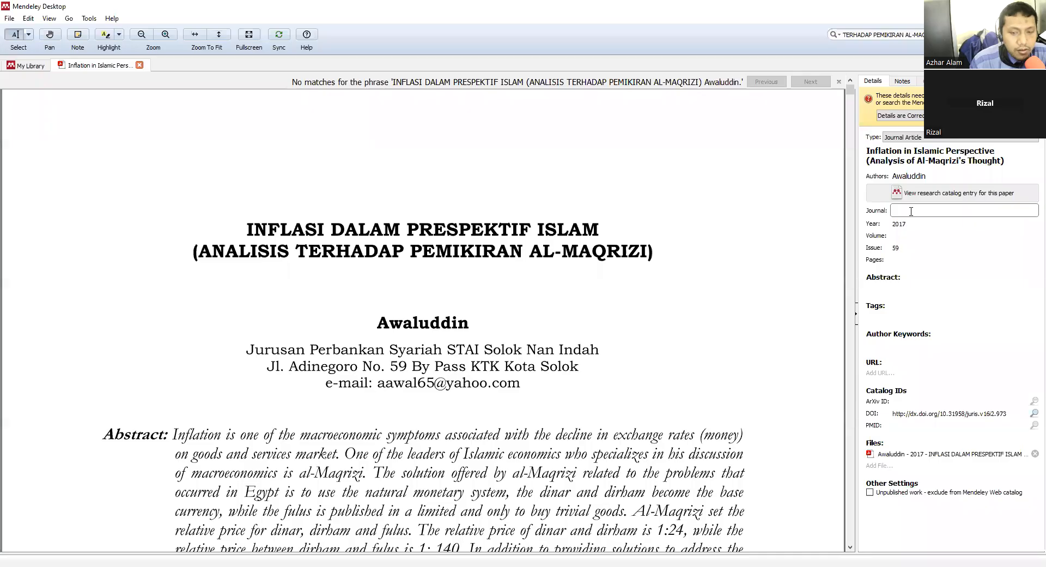
key(ctrl+v)
click(783, 225)
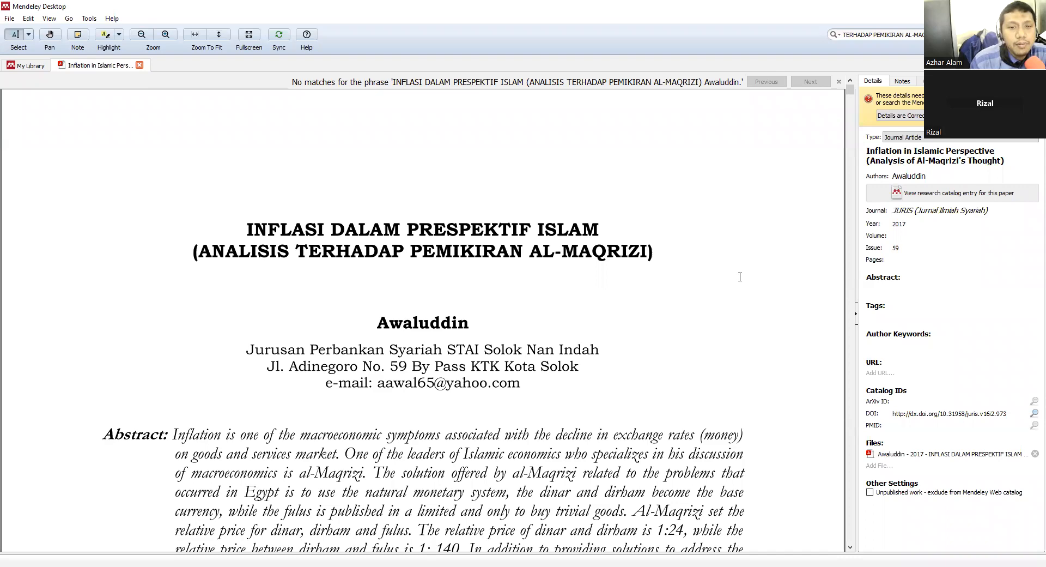
Step: Check the first and last page numbers in the article's PDF and set the reference's pages to 197-216
scroll(740, 277, down, 3)
drag(848, 91, 849, 108)
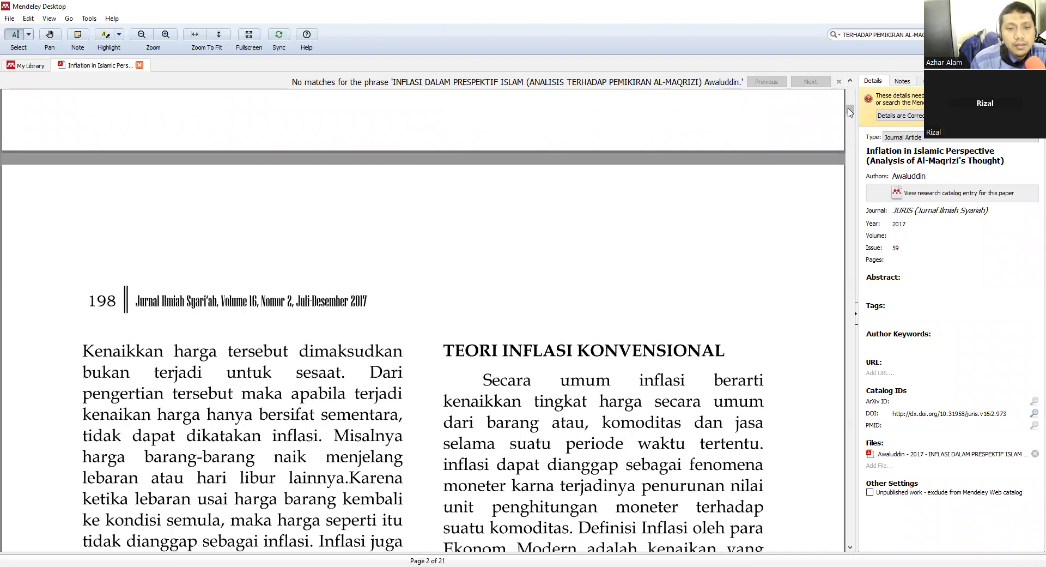
scroll(835, 117, up, 15)
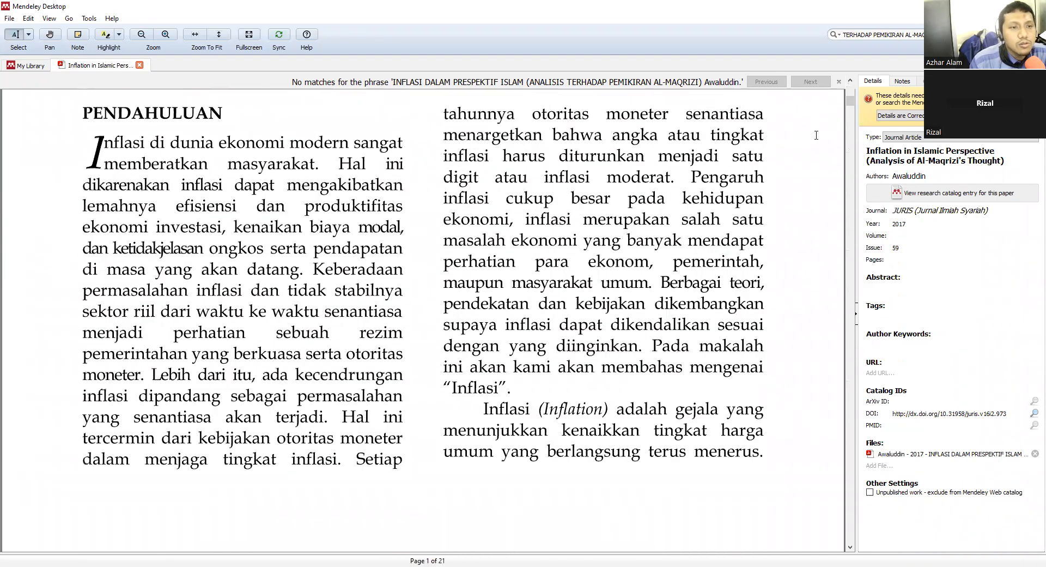
drag(850, 101, 806, 512)
scroll(507, 146, up, 3)
scroll(506, 146, up, 6)
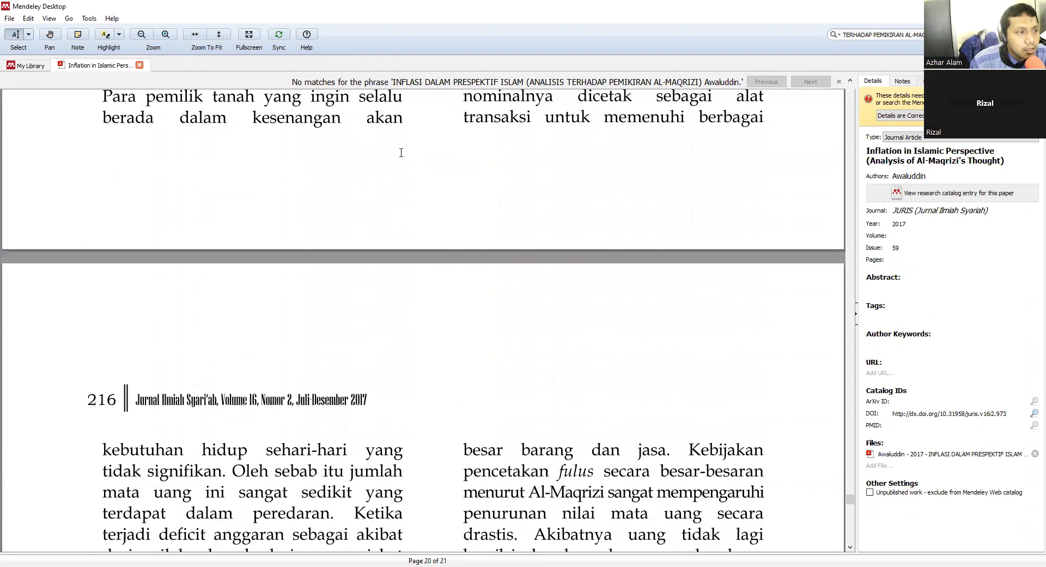
click(912, 258)
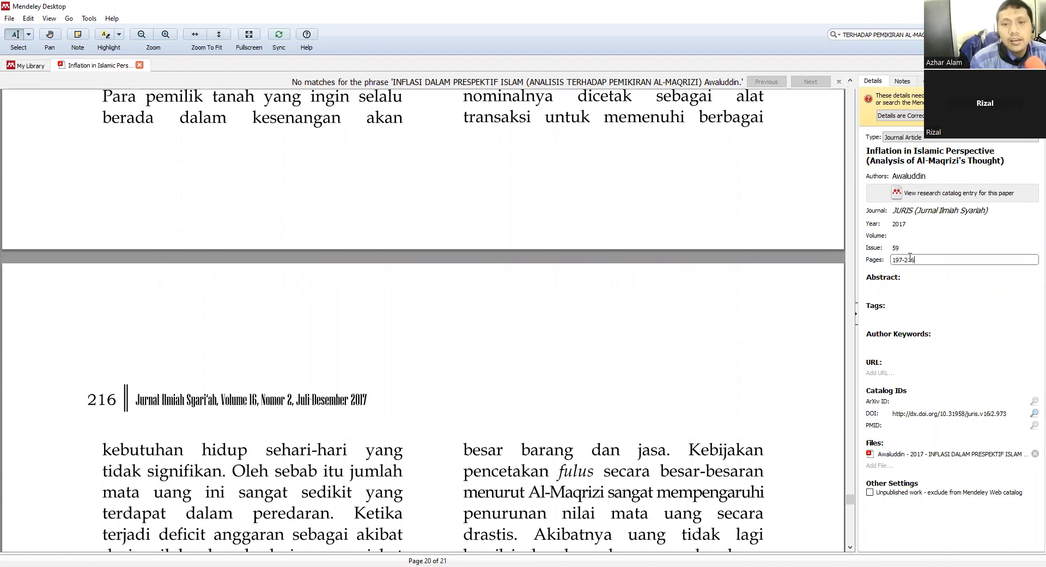
Step: Look up the article's issue details on its web page in Chrome and set volume 16 and issue 2 in Mendeley Desktop
click(910, 235)
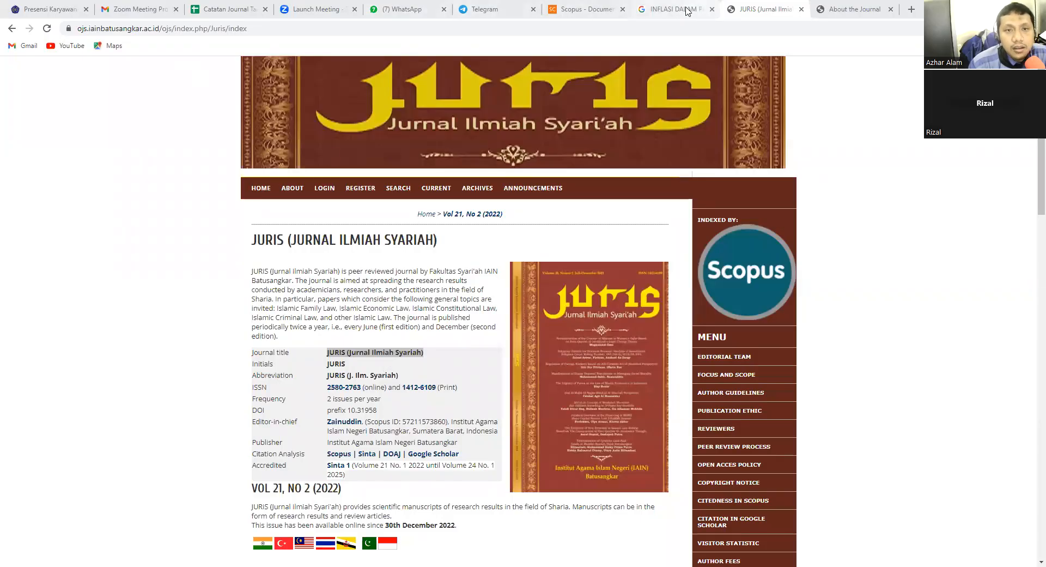
click(687, 11)
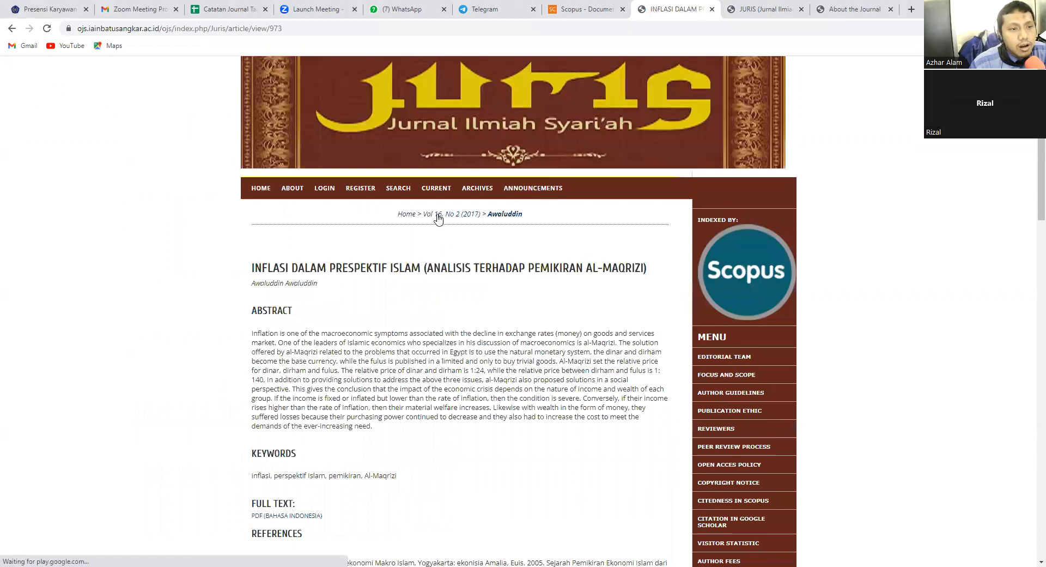
drag(394, 214, 523, 244)
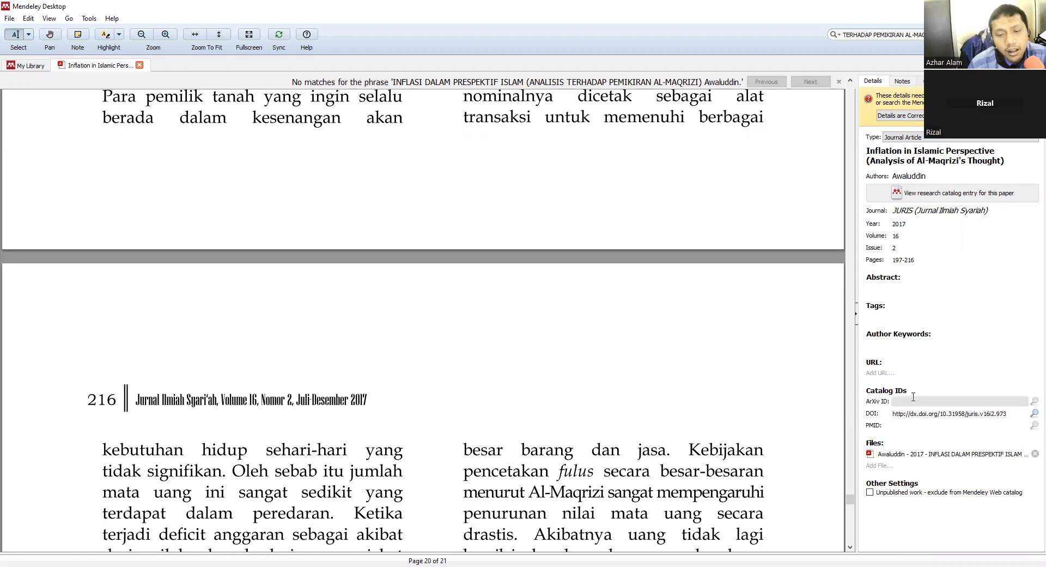
Step: Copy the article's PDF download link, ending in Juris/article/download/973/860, from Chrome into the reference's URL in Mendeley Desktop
click(891, 373)
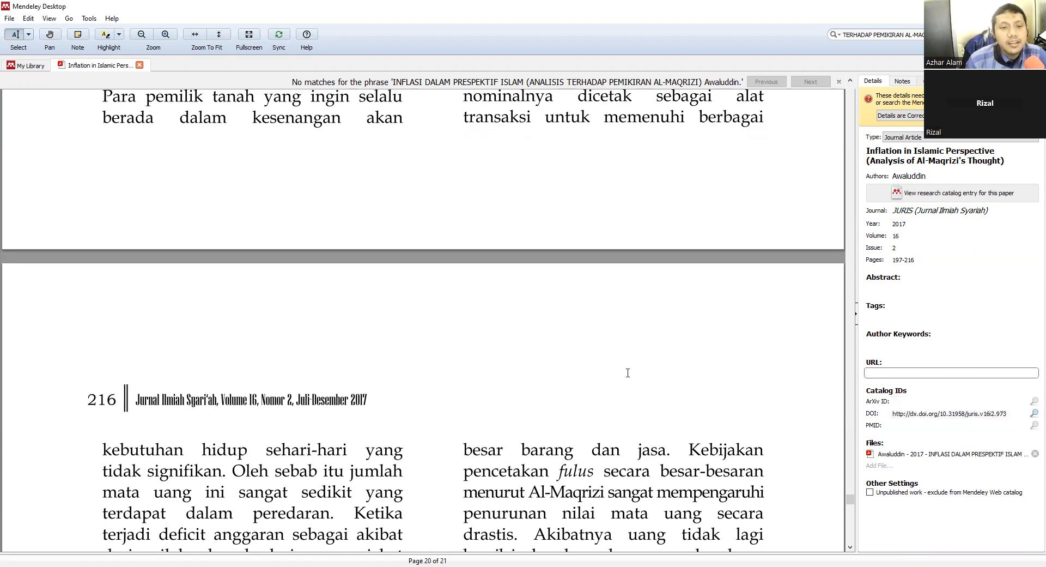
click(522, 298)
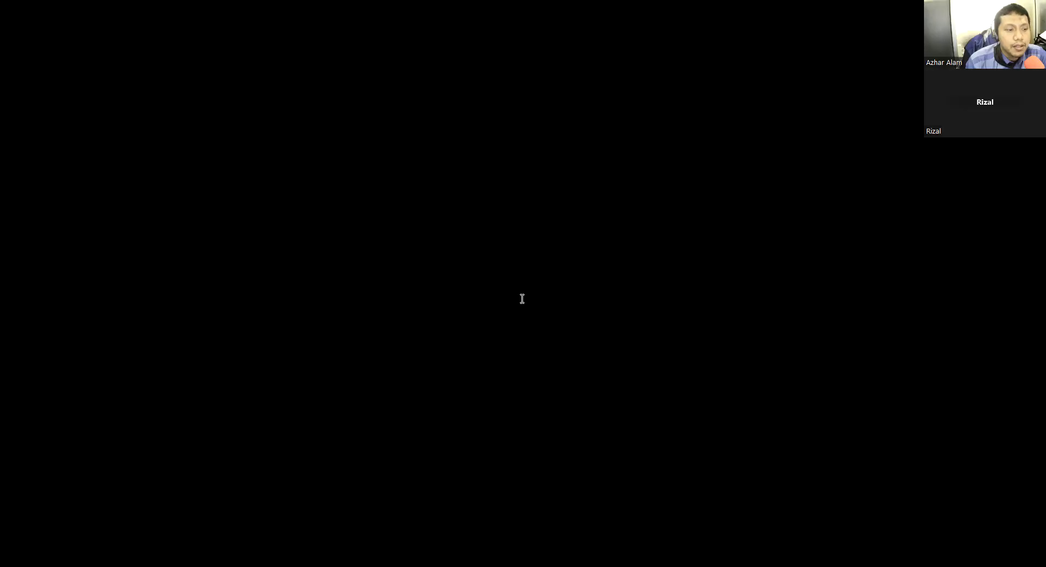
scroll(396, 371, down, 1)
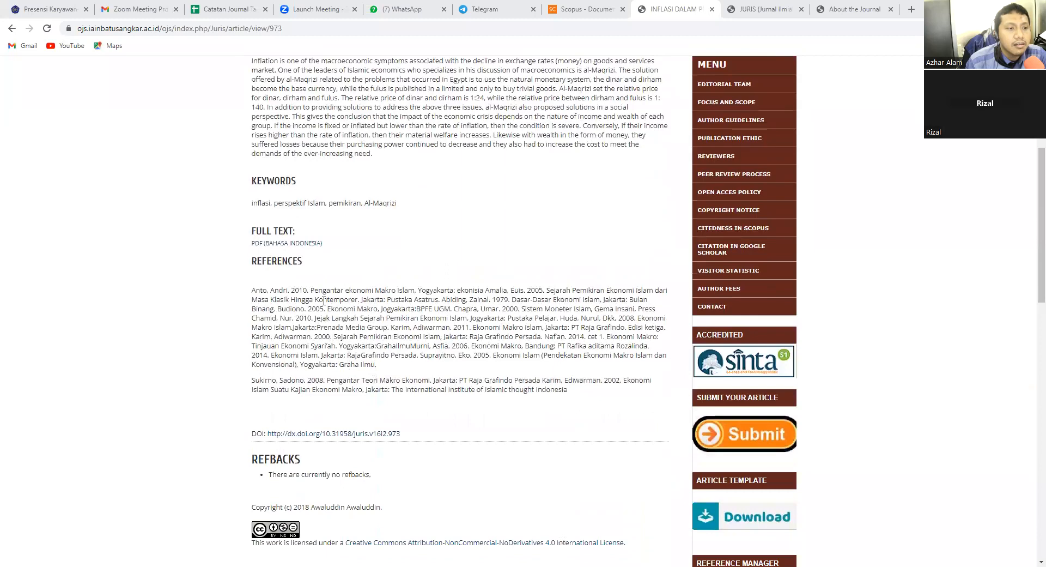
right_click(282, 246)
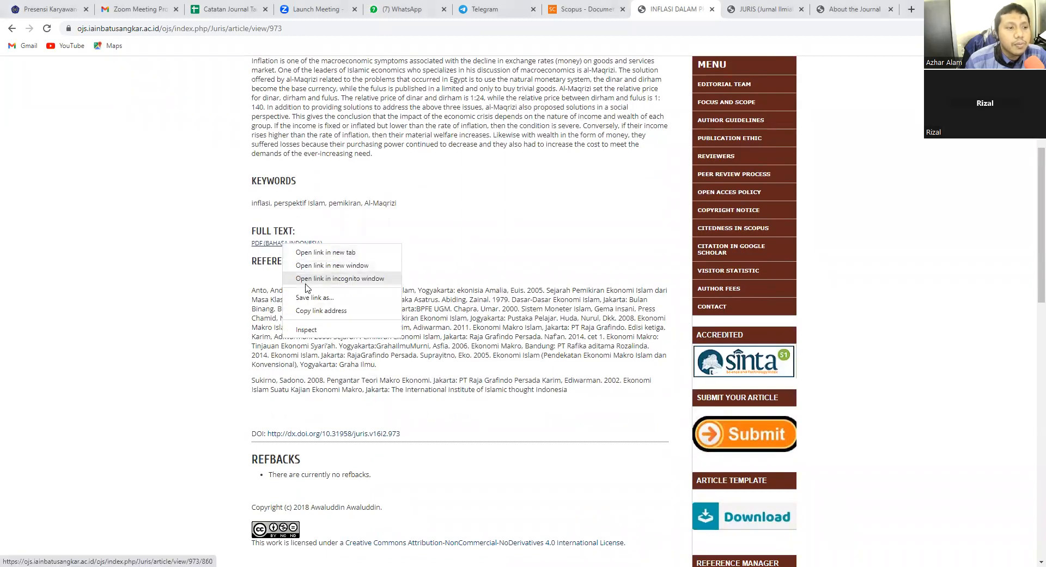
click(308, 312)
click(303, 245)
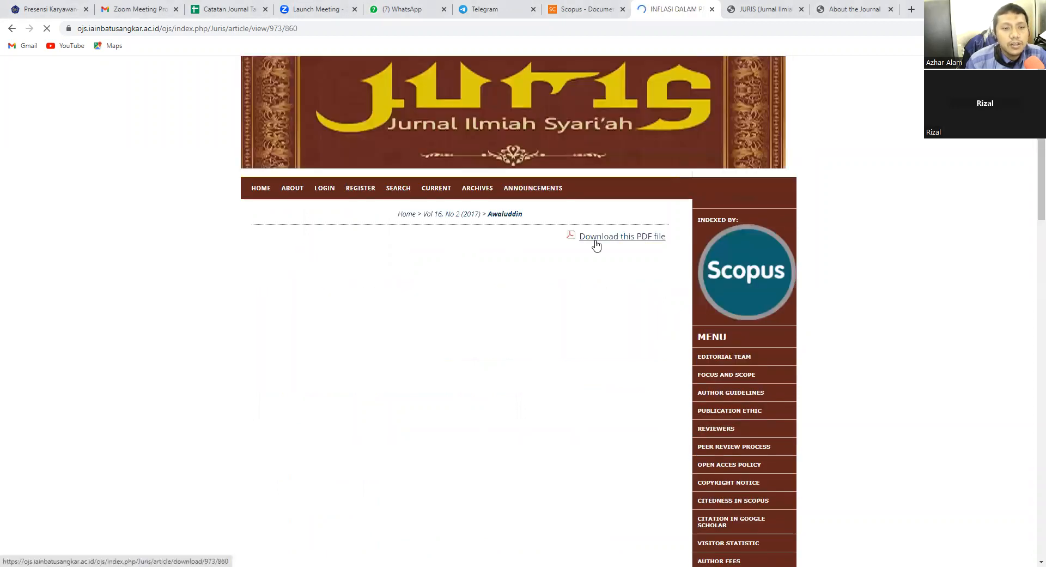
right_click(598, 244)
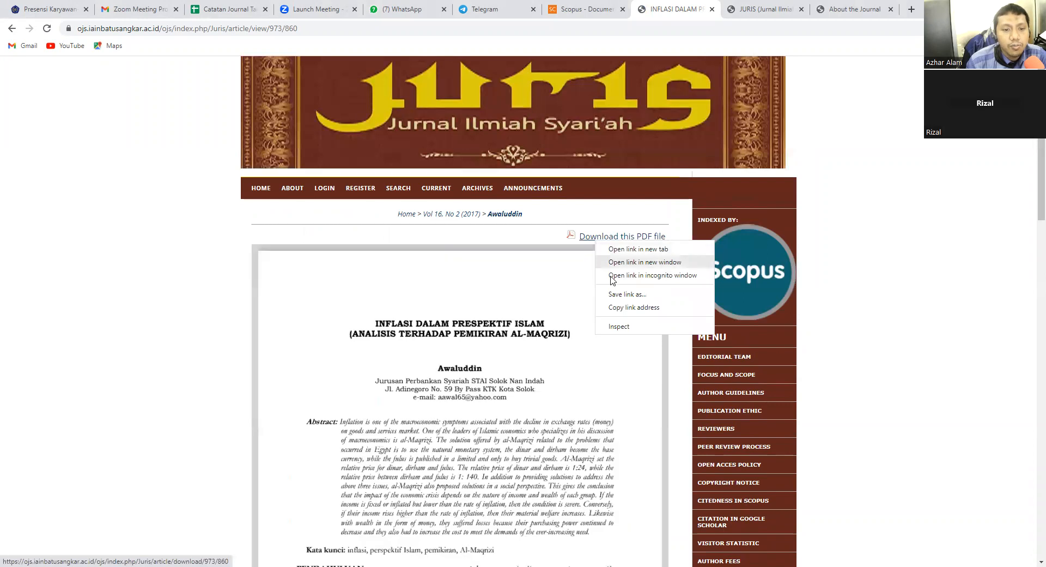
click(620, 307)
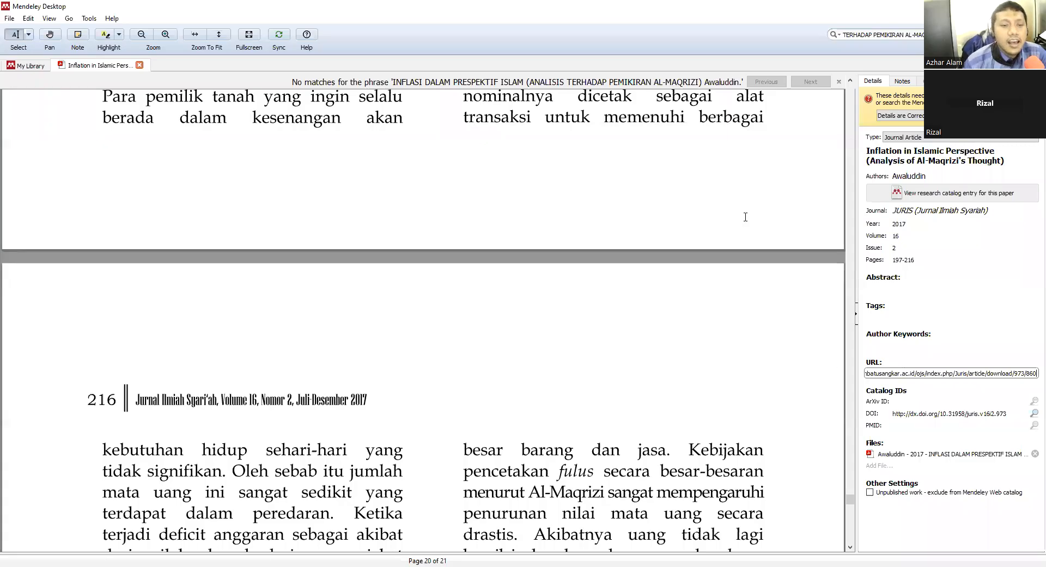
click(746, 217)
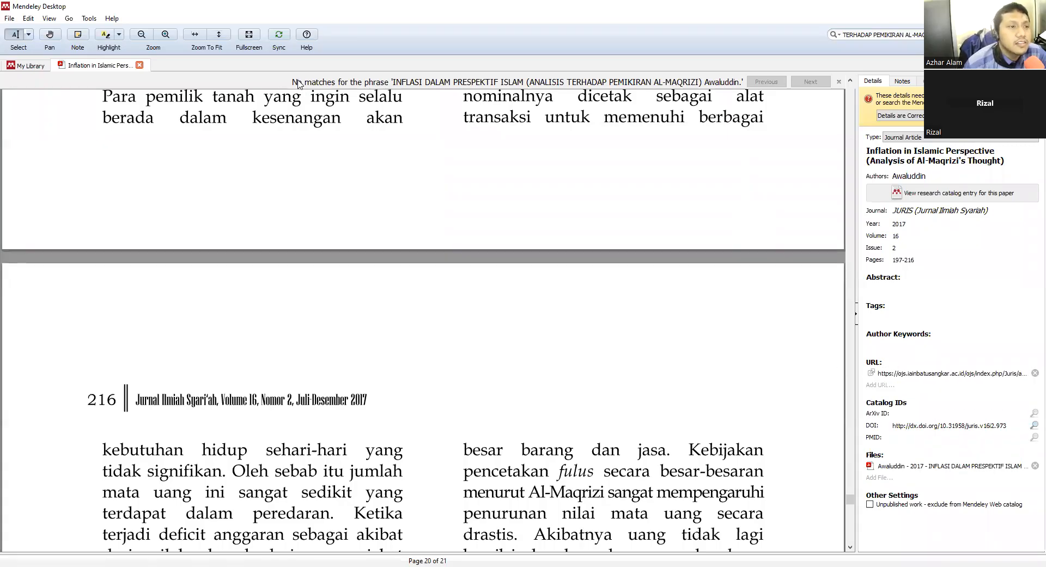
Step: Sync the Mendeley library, switch to Word, refresh the DAFTAR PUSTAKA bibliography and check the inflation article's entry
click(280, 34)
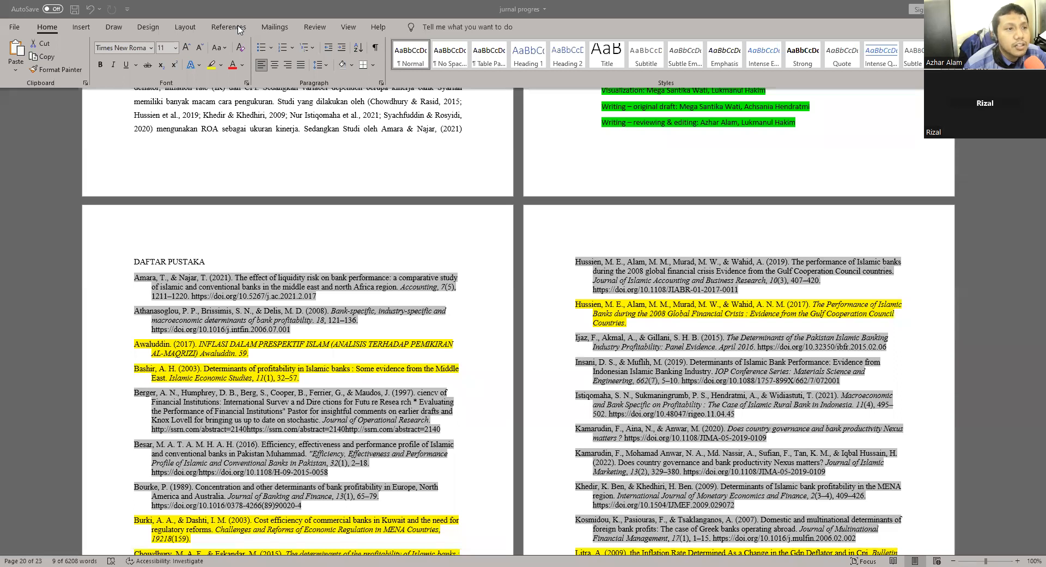
click(238, 30)
click(251, 57)
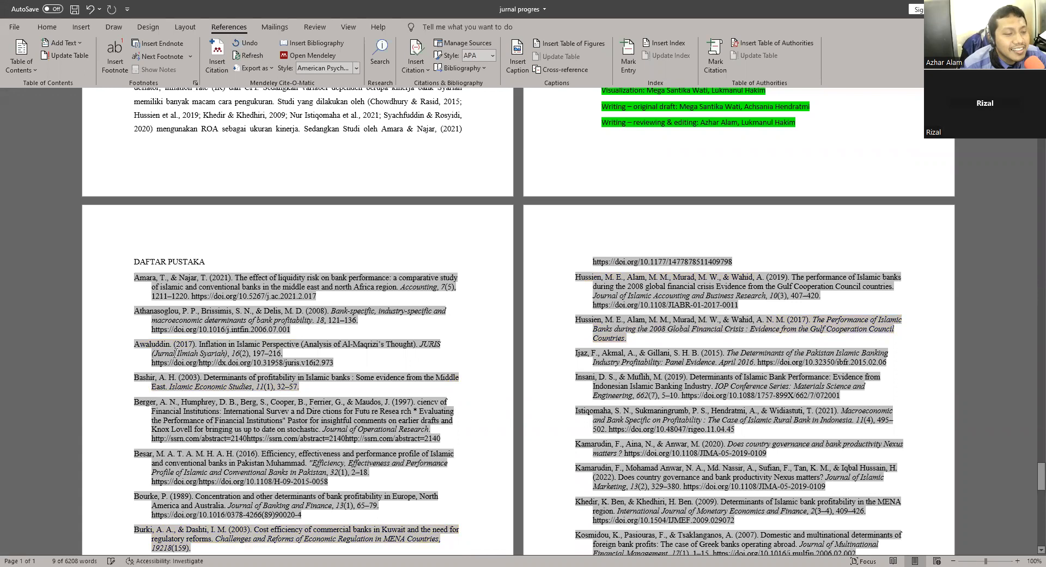
drag(134, 344, 335, 364)
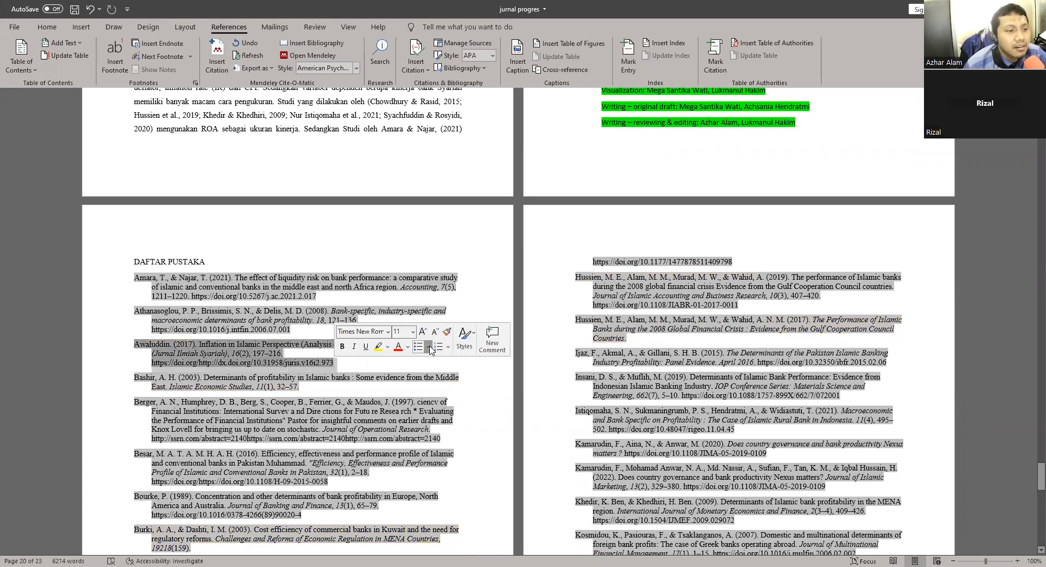
scroll(271, 311, down, 4)
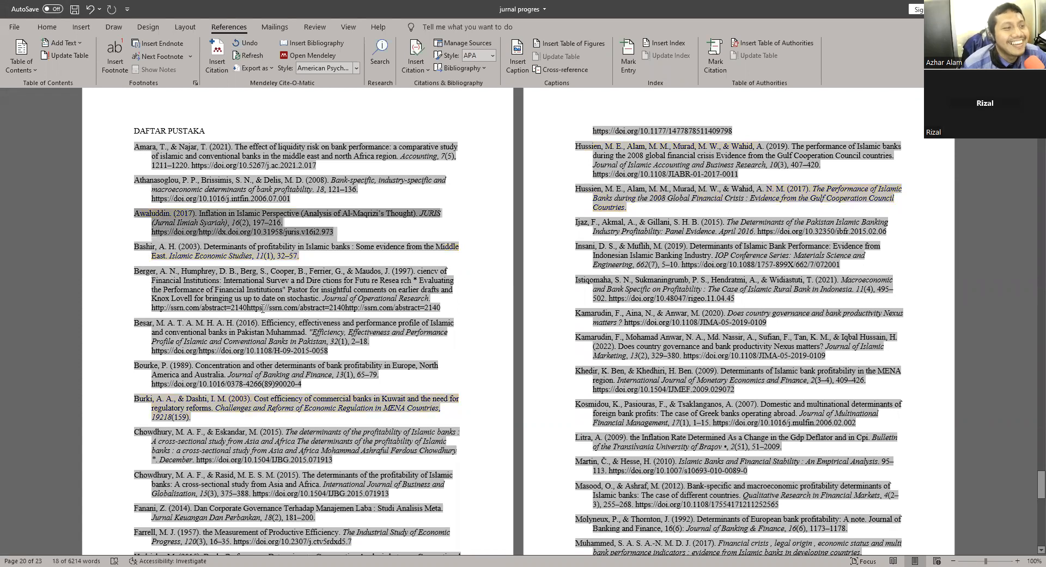
click(366, 248)
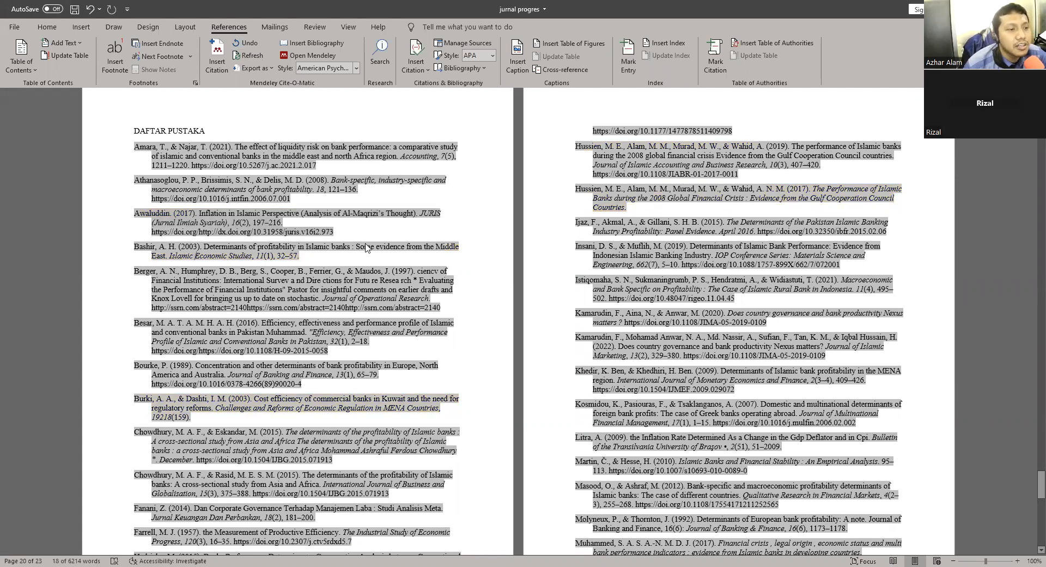
Step: Copy the title "Determinants of profitability in Islamic banks : Some evidence from the Middle East" from DAFTAR PUSTAKA and search Google for it in Chrome
drag(207, 246, 167, 256)
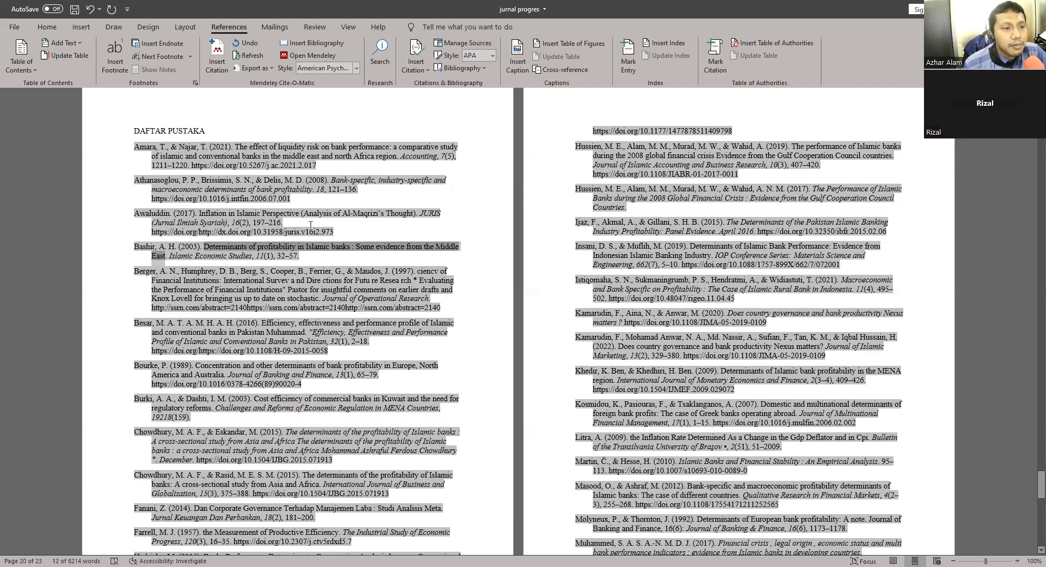
key(alt+Tab)
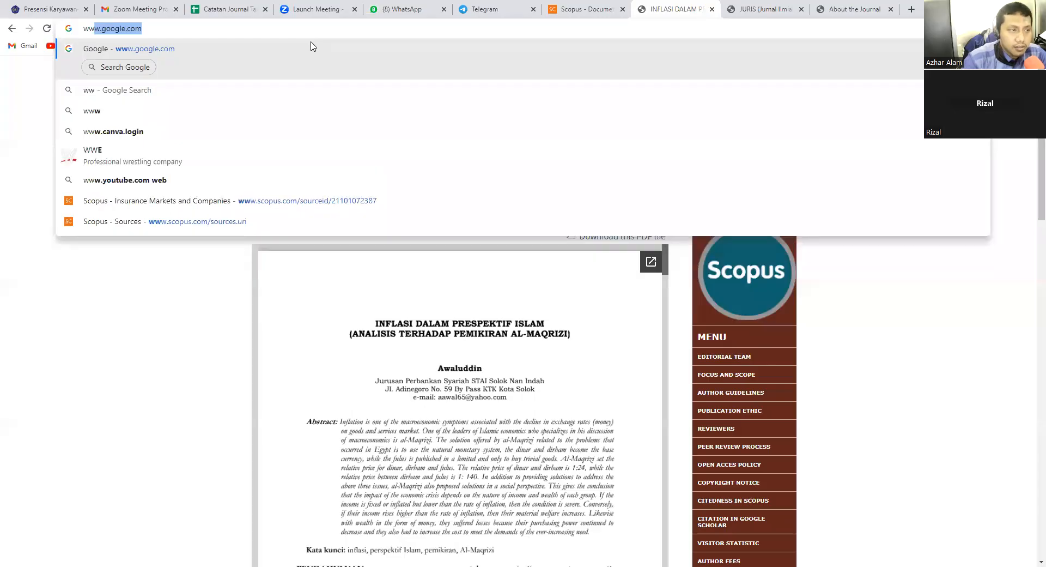
key(Return)
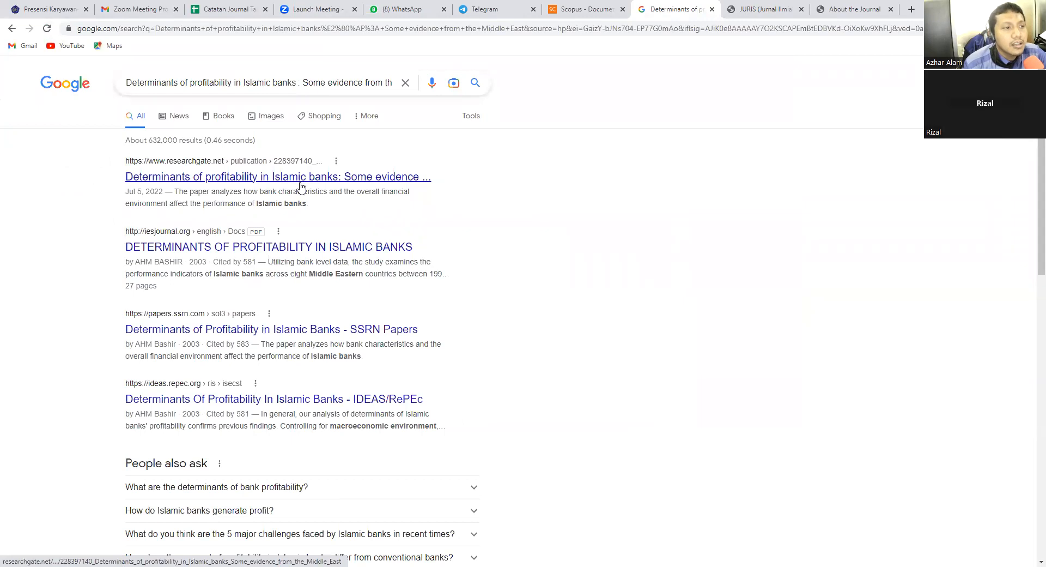
Step: Open the researchgate.net and iesjournal.org results for the Islamic bank profitability article in new browser tabs
right_click(301, 185)
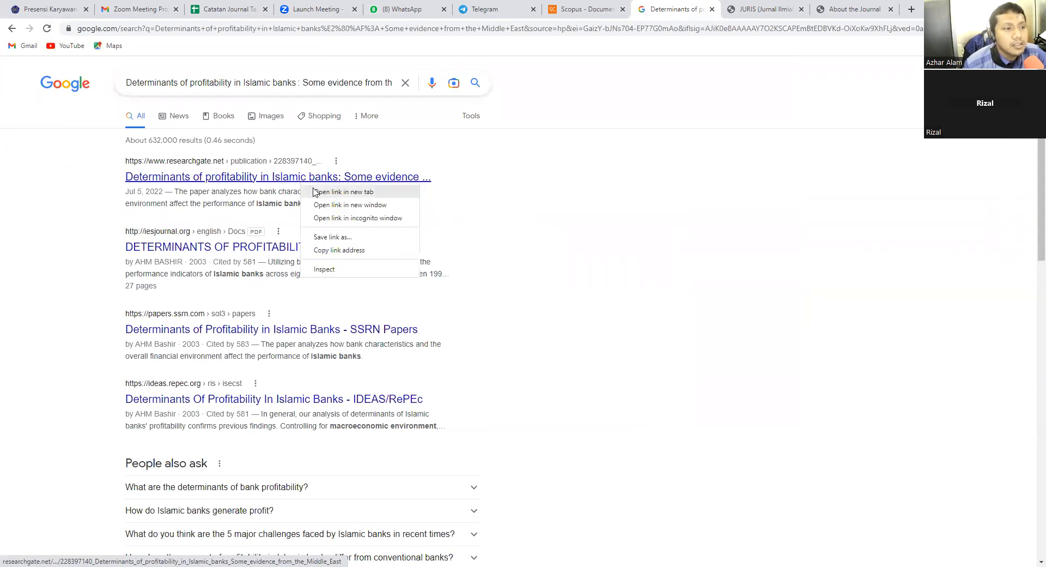
key(Return)
right_click(298, 252)
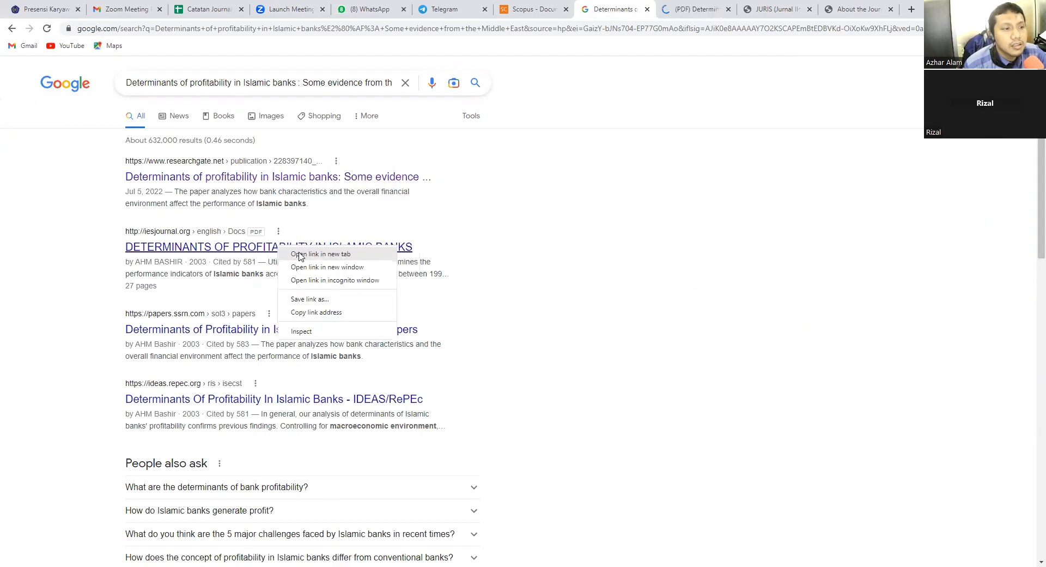
click(301, 257)
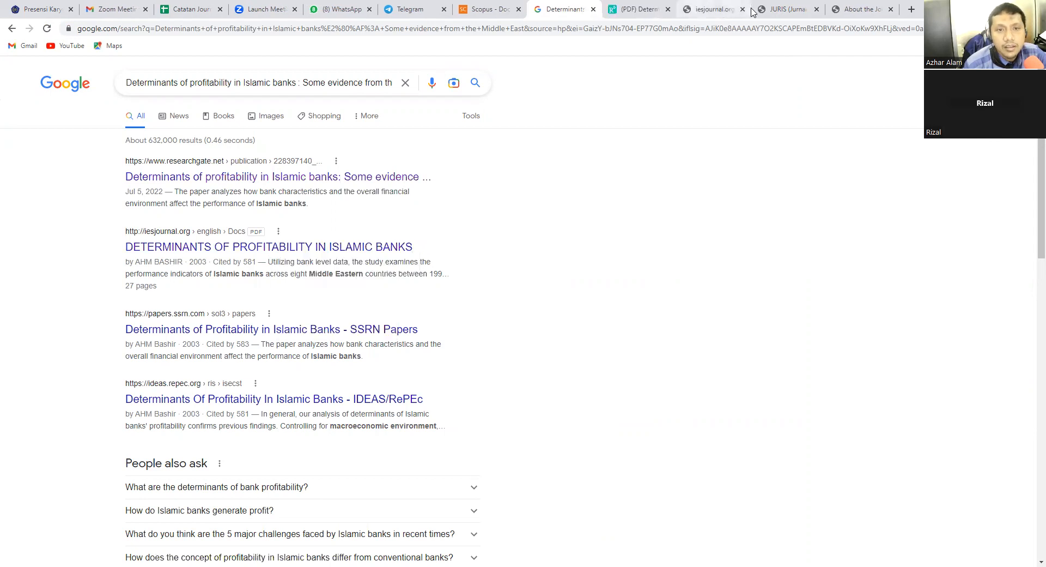
Step: Check the Islamic bank profitability article's publication details on its ResearchGate page, then return to the Google results
click(642, 9)
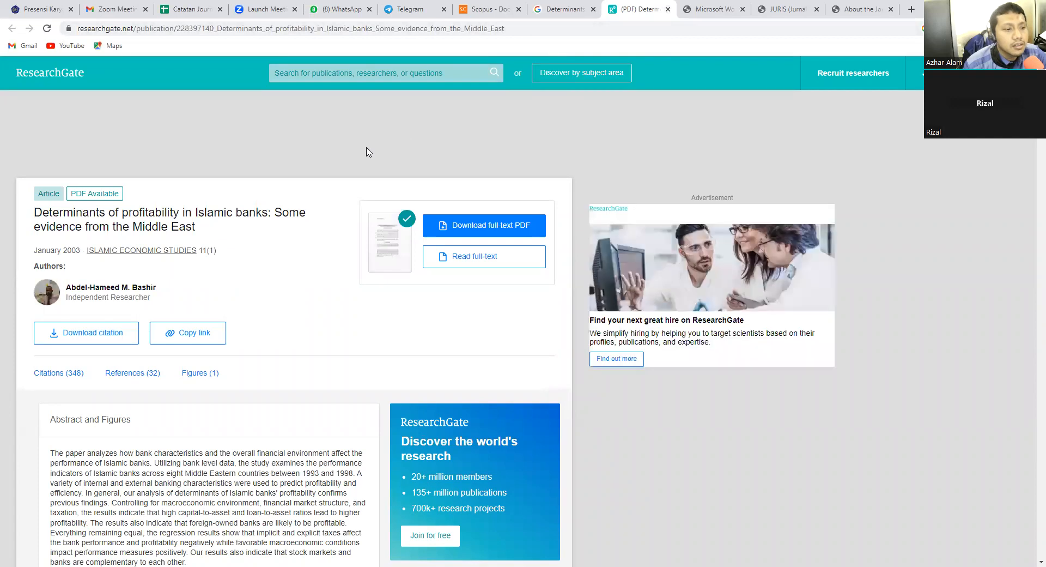
scroll(369, 153, down, 2)
scroll(368, 153, up, 2)
scroll(237, 184, down, 2)
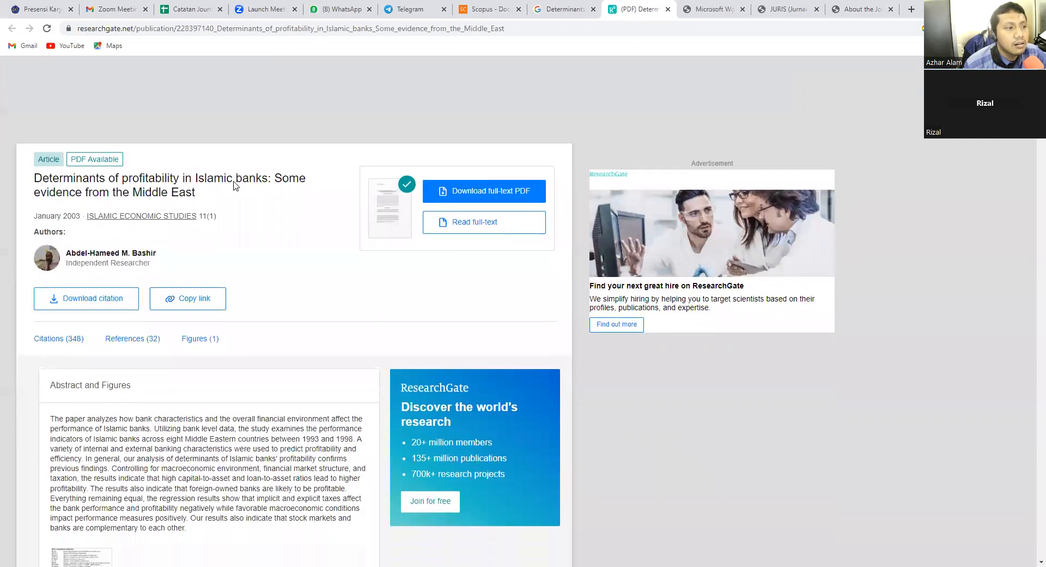
scroll(238, 180, up, 2)
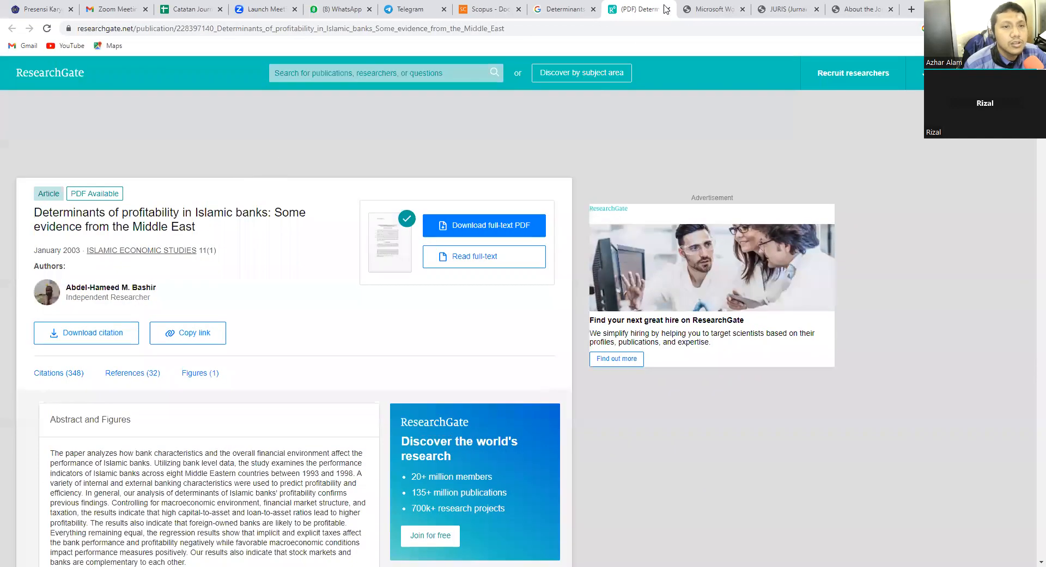
click(563, 10)
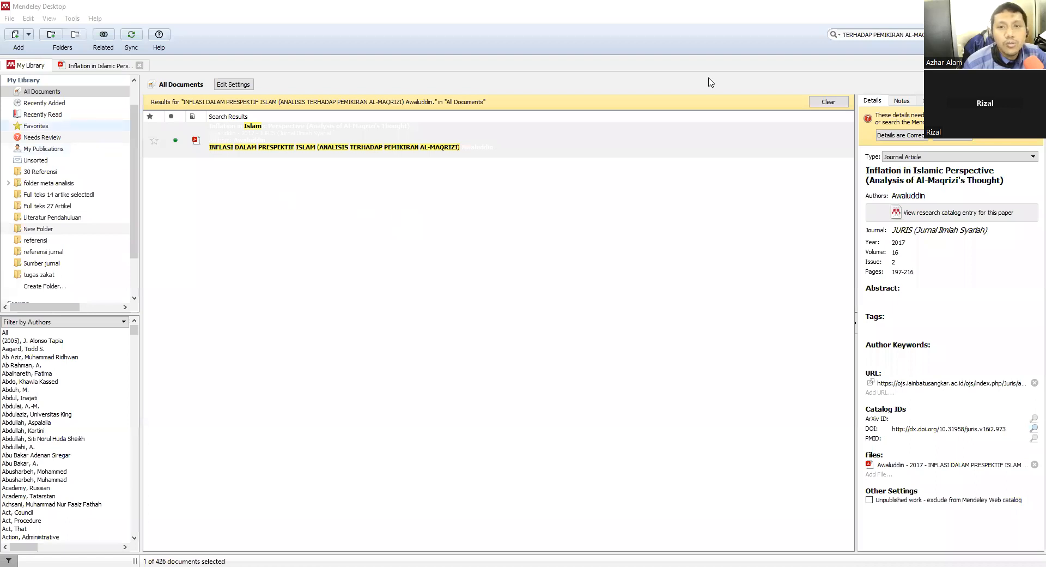
Step: In Mendeley Desktop, search for "Determinants of profitability in Islamic banks : Some evidence from the Middle East" and open the matching article's PDF
text(Determinants of profitability in Islamic banks : Some evidence from the Middle East)
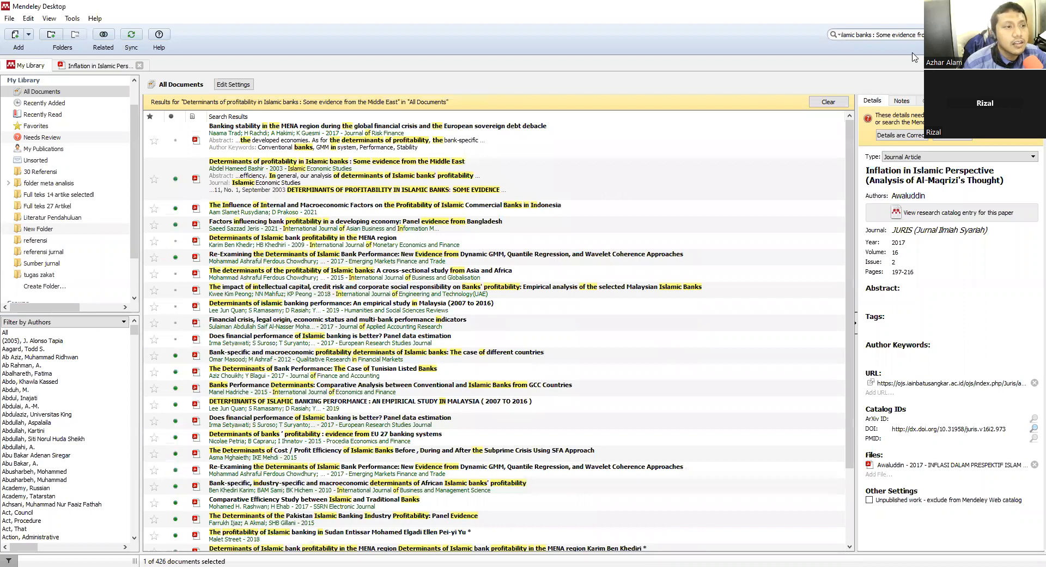
click(366, 166)
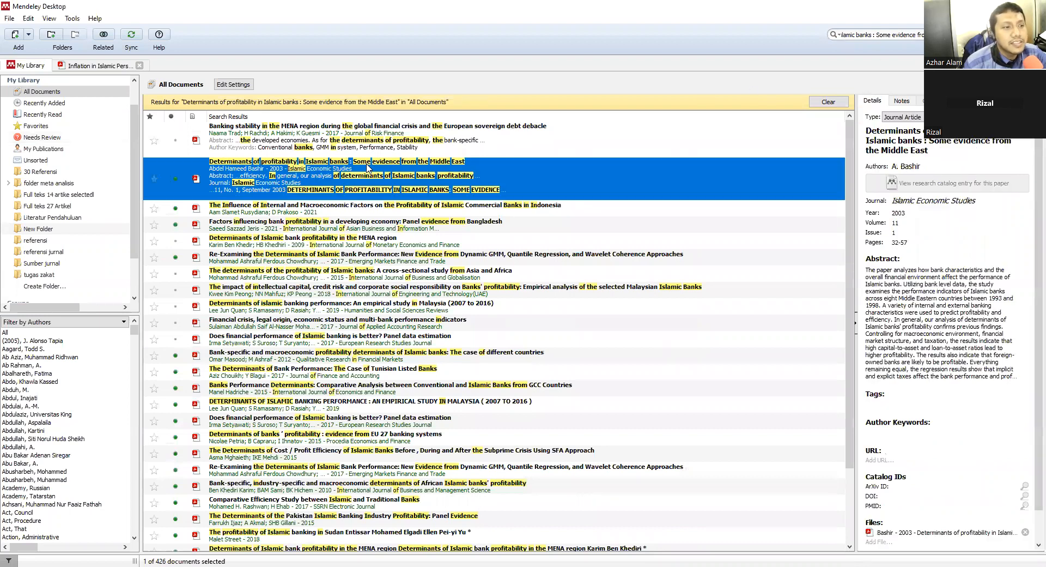
double_click(364, 179)
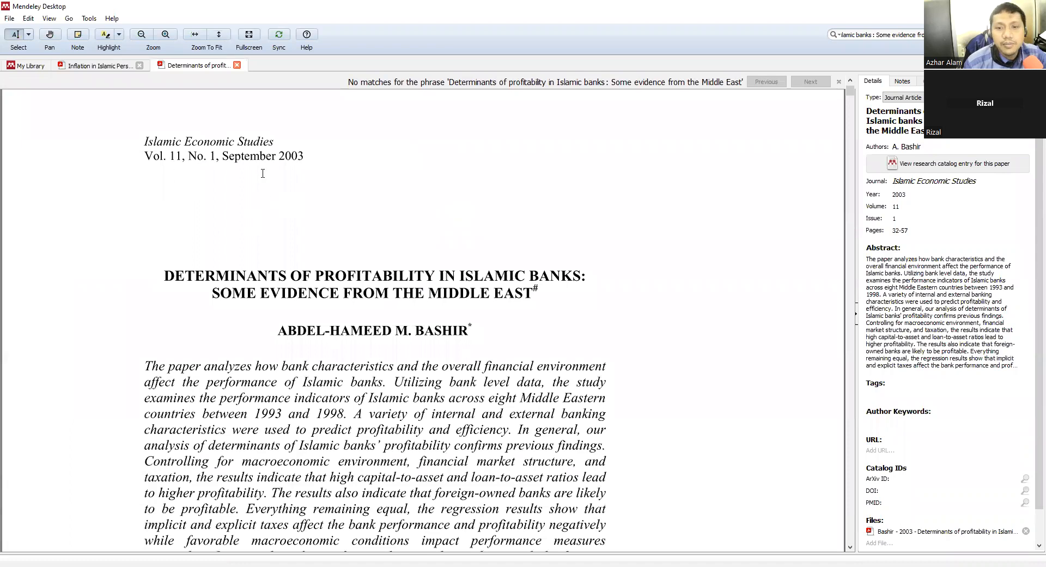
Step: Check the article's title, journal, volume and issue on the first page of the PDF
scroll(531, 237, down, 15)
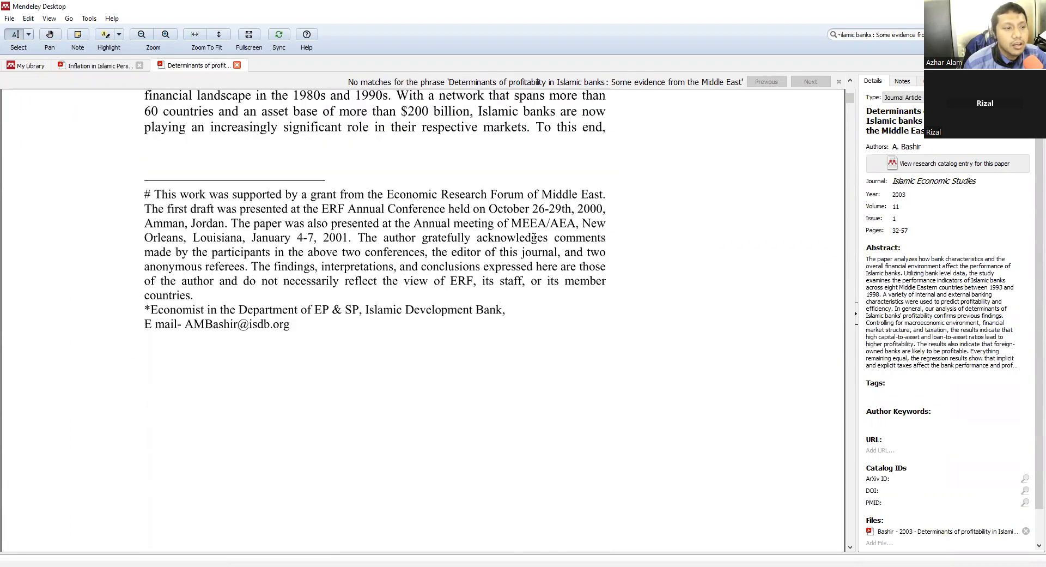
scroll(537, 234, up, 15)
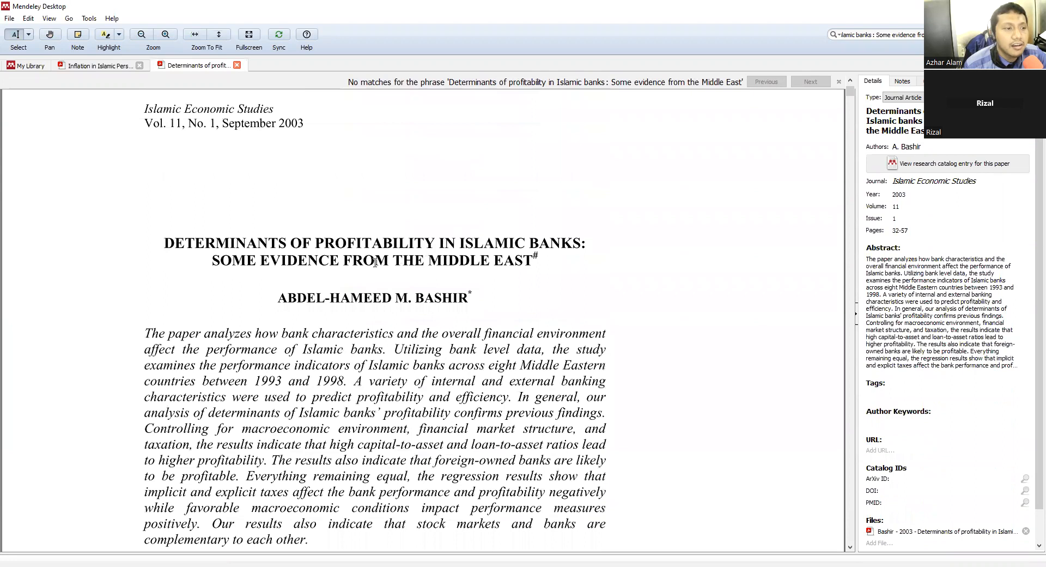
drag(167, 239, 539, 271)
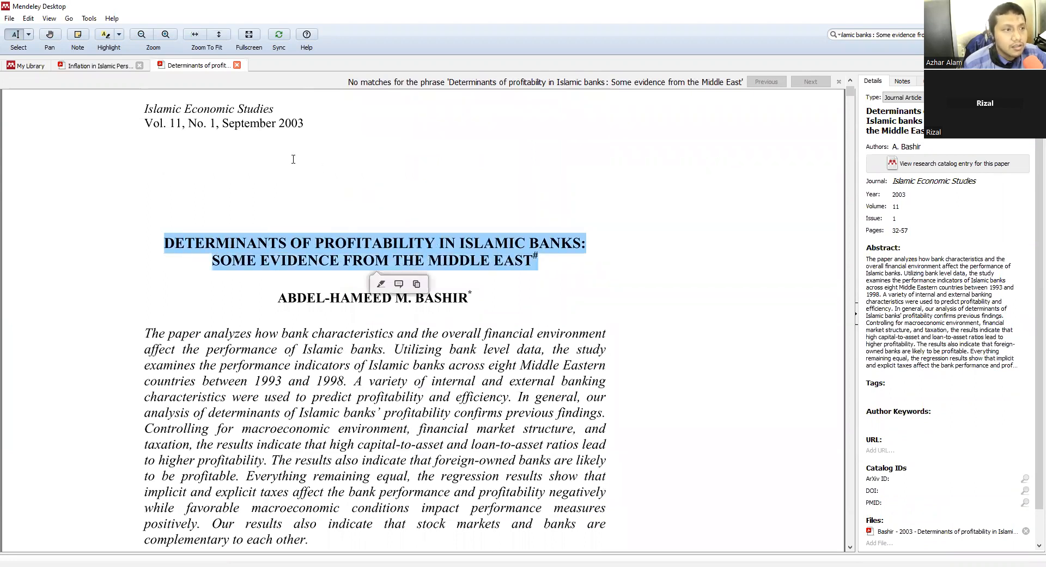
drag(149, 111, 318, 131)
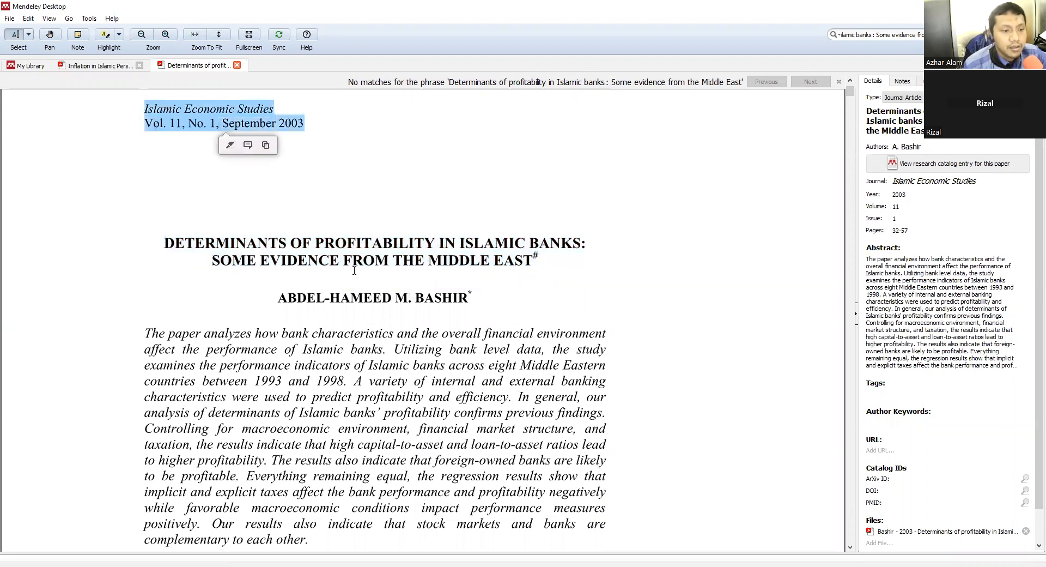
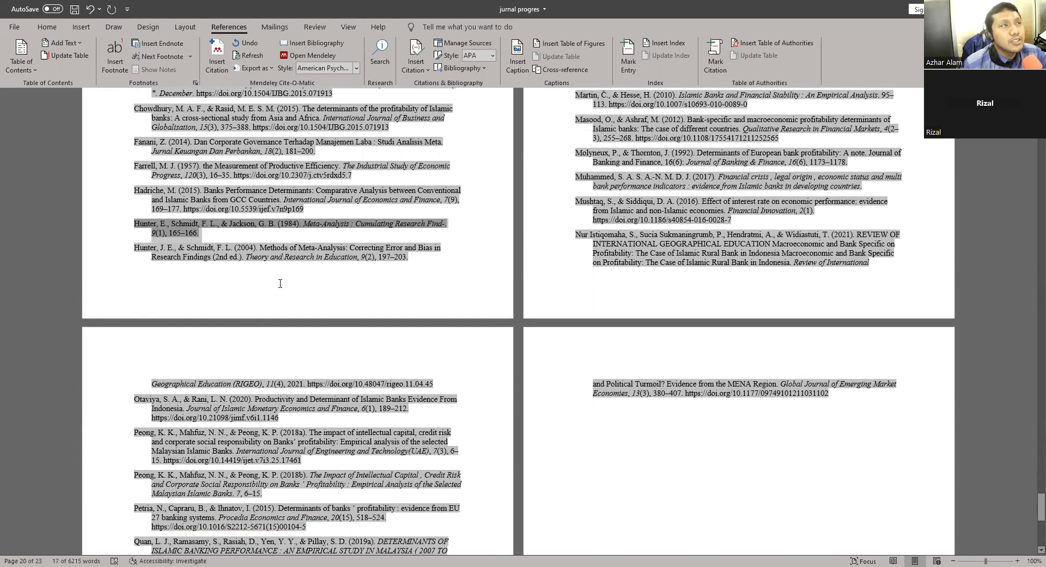
Step: In Word, copy the title "DETERMINANTS OF ISLAMIC BANKING PERFORMANCE : AN EMPIRICAL STUDY IN MALAYSIA" from the 2019a entry in the bibliography
scroll(284, 280, down, 10)
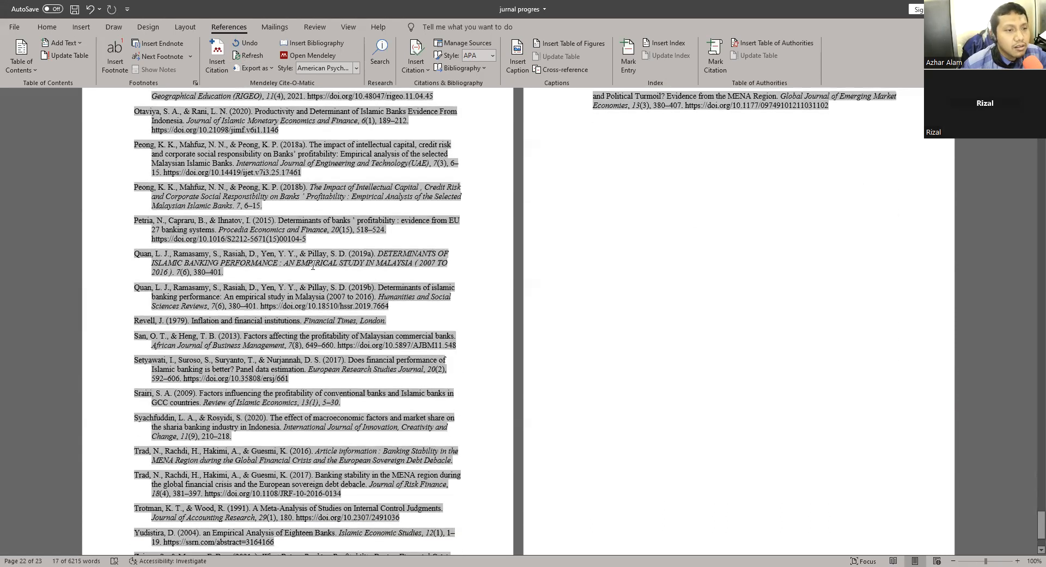
click(348, 262)
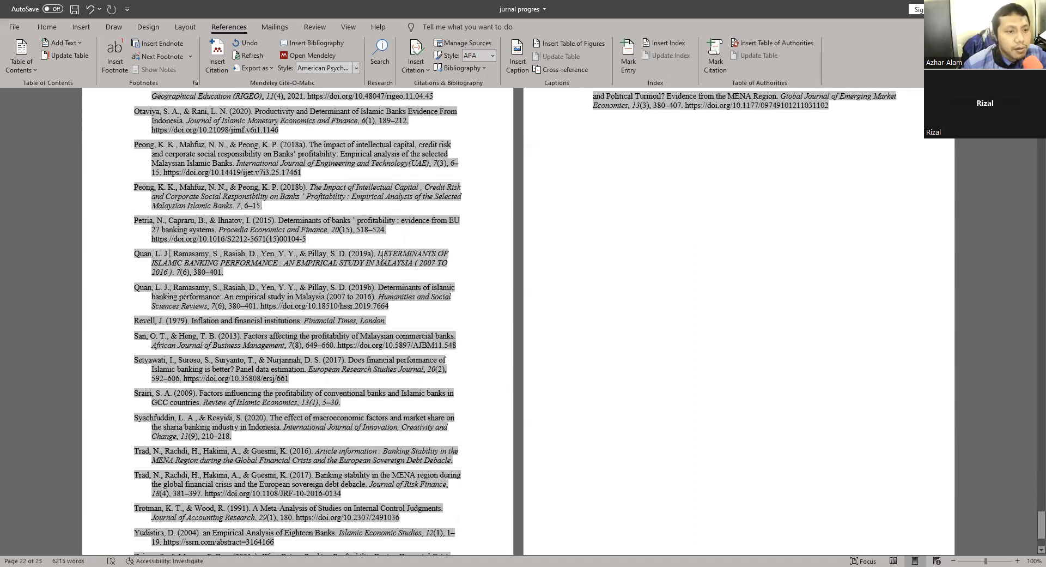
drag(380, 255, 413, 263)
key(ctrl+c)
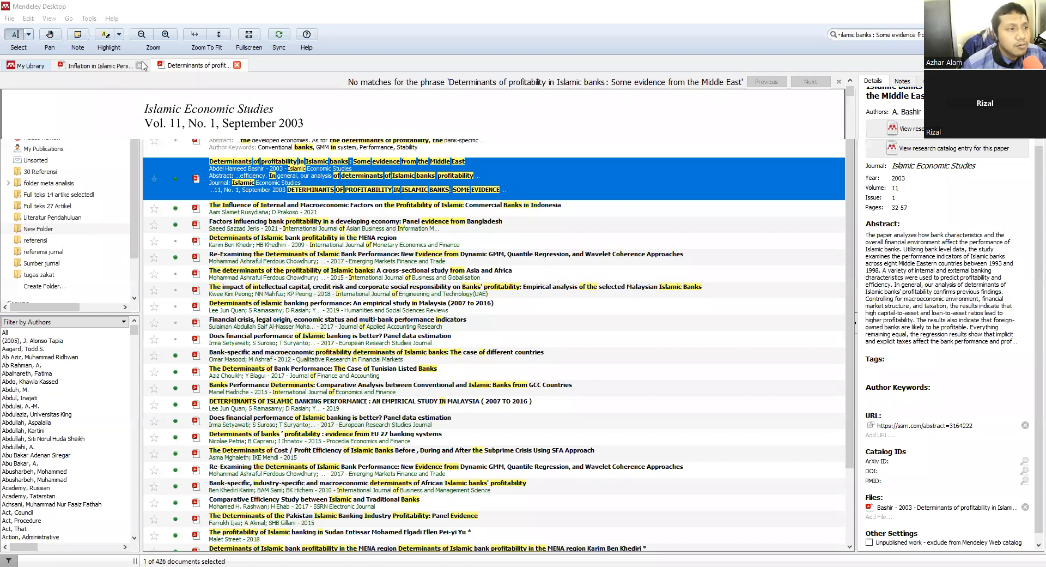
Step: Close both open PDFs in Mendeley Desktop and search All Documents for the copied Islamic banking performance title
click(137, 66)
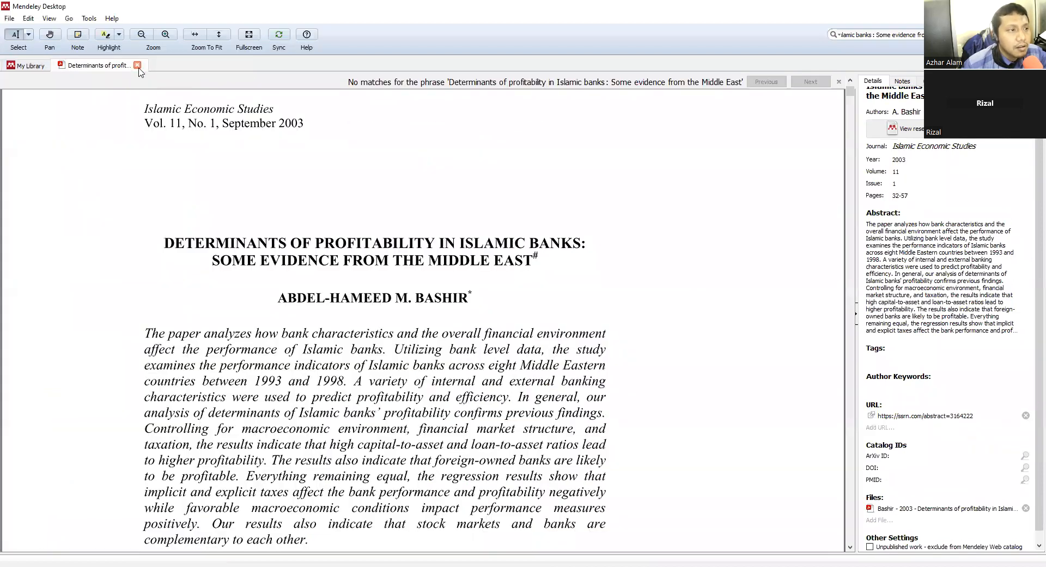
click(137, 65)
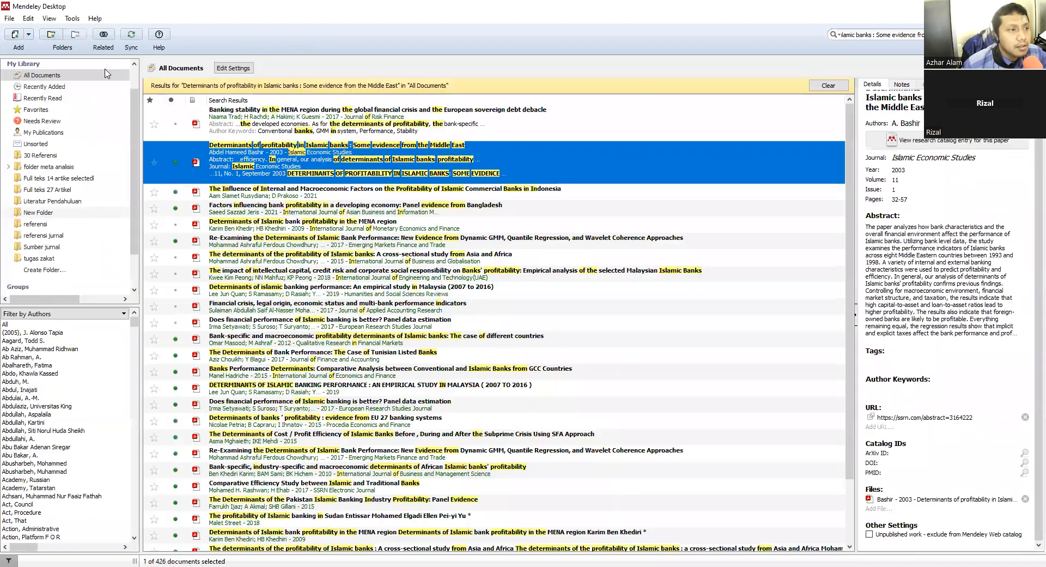
click(60, 80)
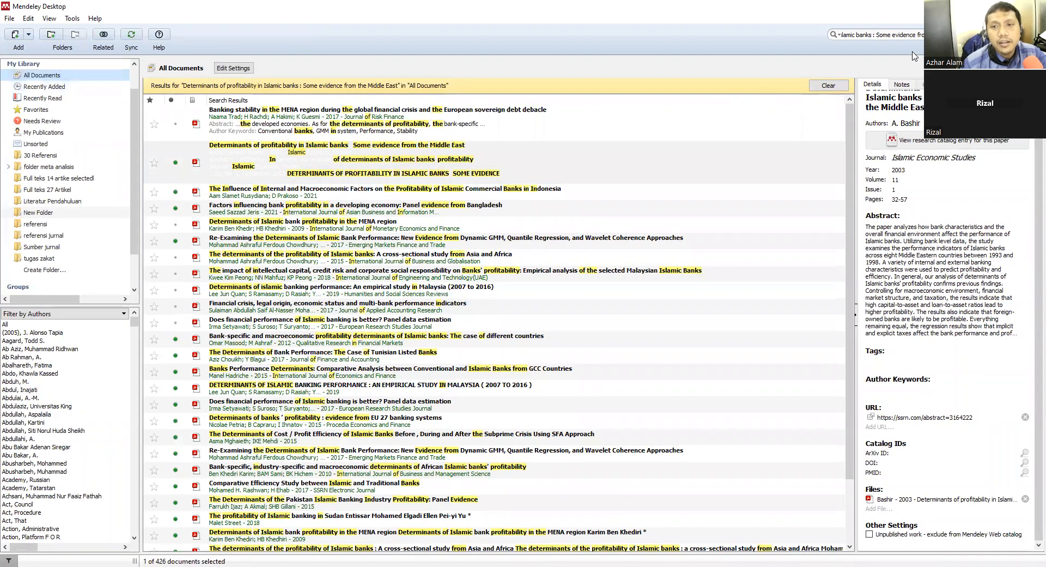
click(982, 34)
click(907, 38)
key(ctrl+v)
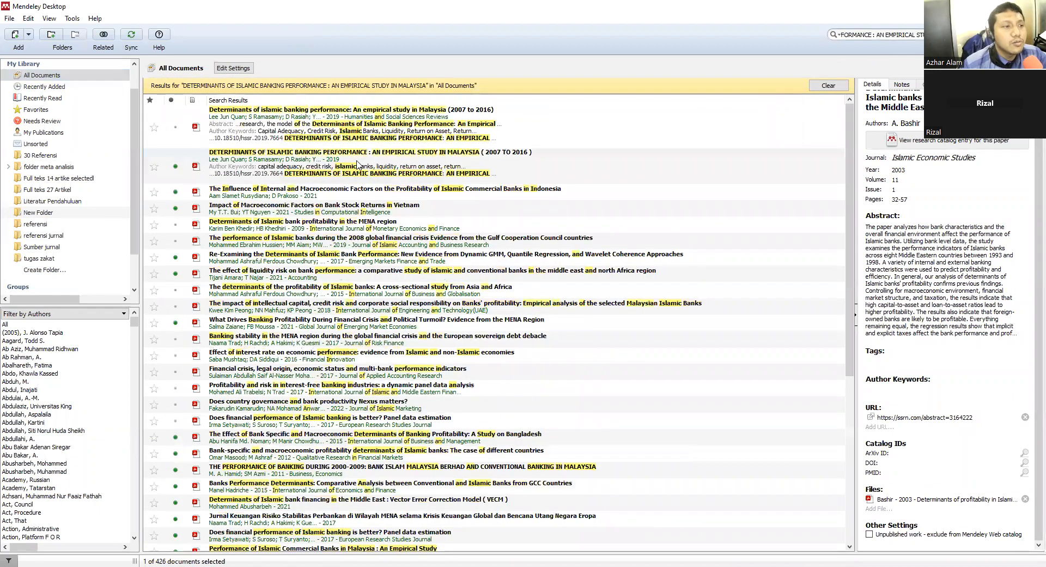
Step: Merge the two duplicate 2019 records of "Determinants of islamic banking performance: An empirical study in Malaysia (2007 to 2016)"
click(238, 175)
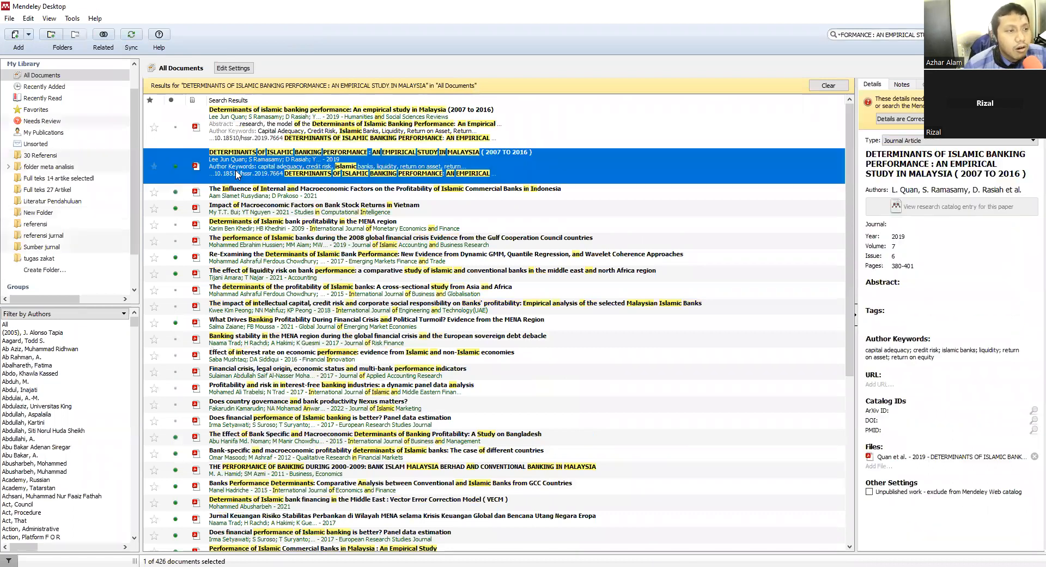
ctrl+click(250, 138)
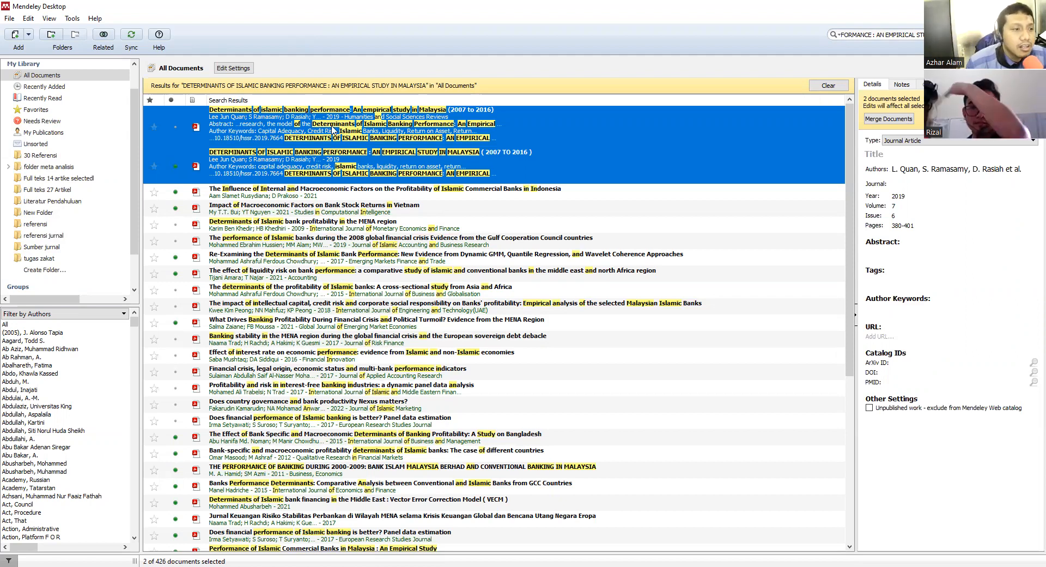
click(884, 120)
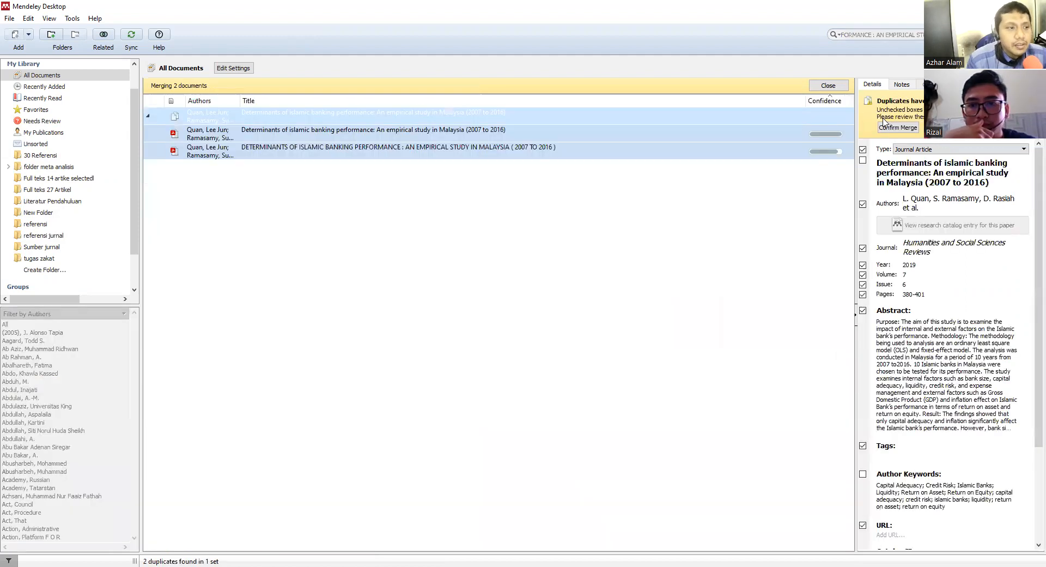
click(909, 127)
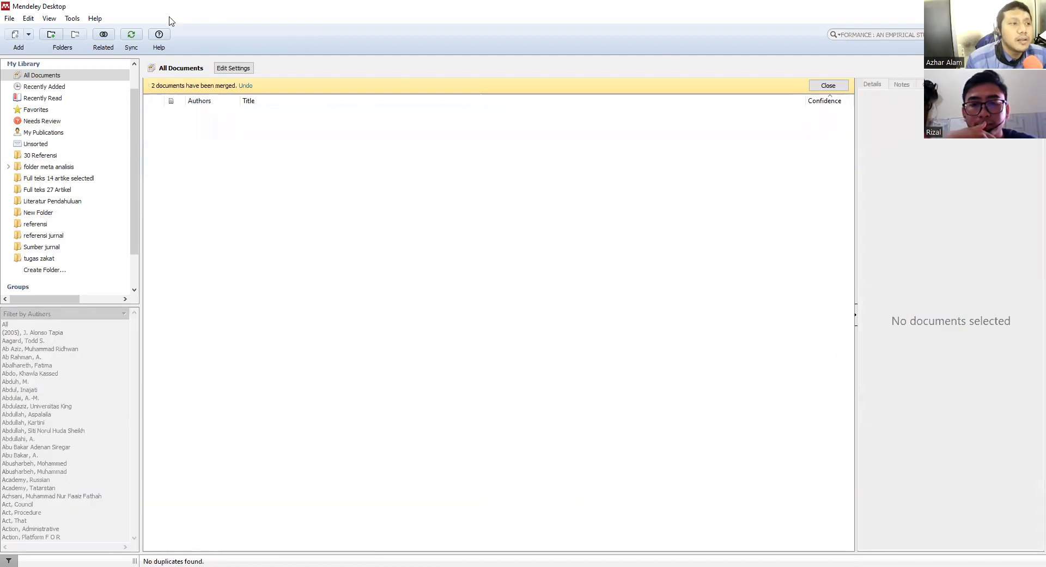
Step: Sync the Mendeley library, switch to Word and refresh the citations and bibliography
click(130, 37)
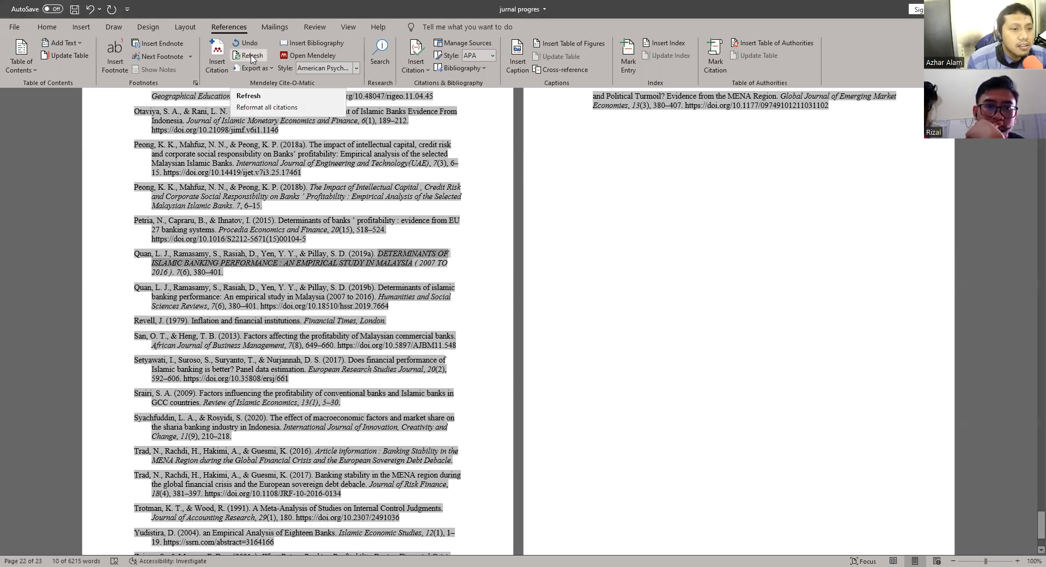
click(251, 57)
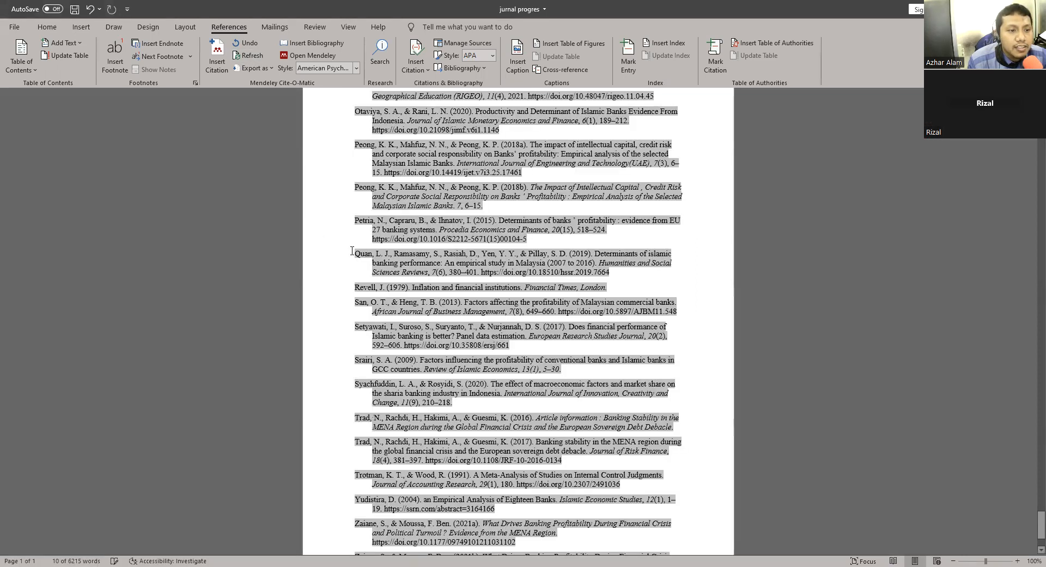
Step: Highlight the 2019 "Determinants of islamic banking performance" bibliography entry in yellow
drag(352, 250, 620, 274)
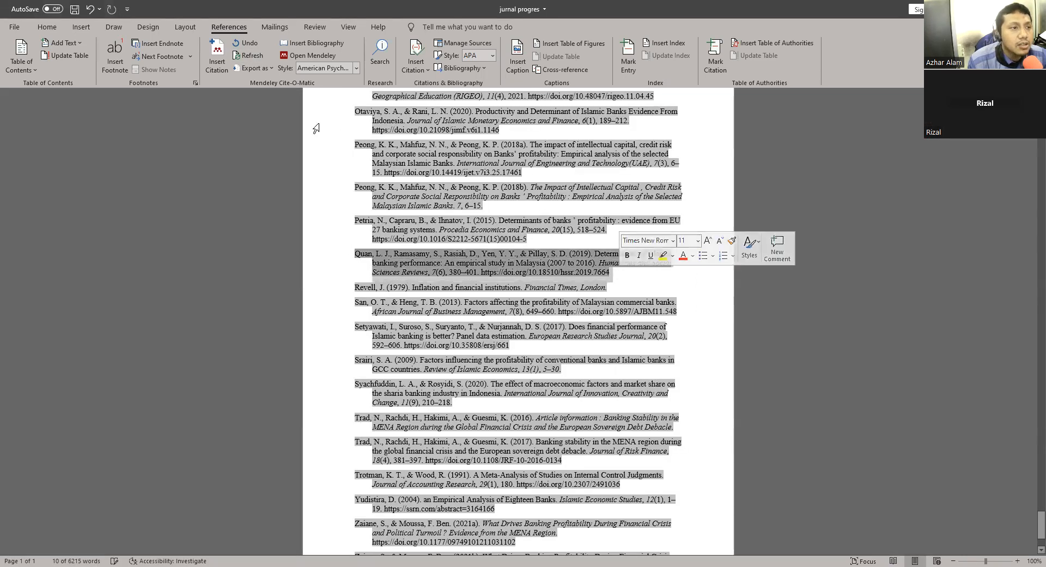
click(47, 28)
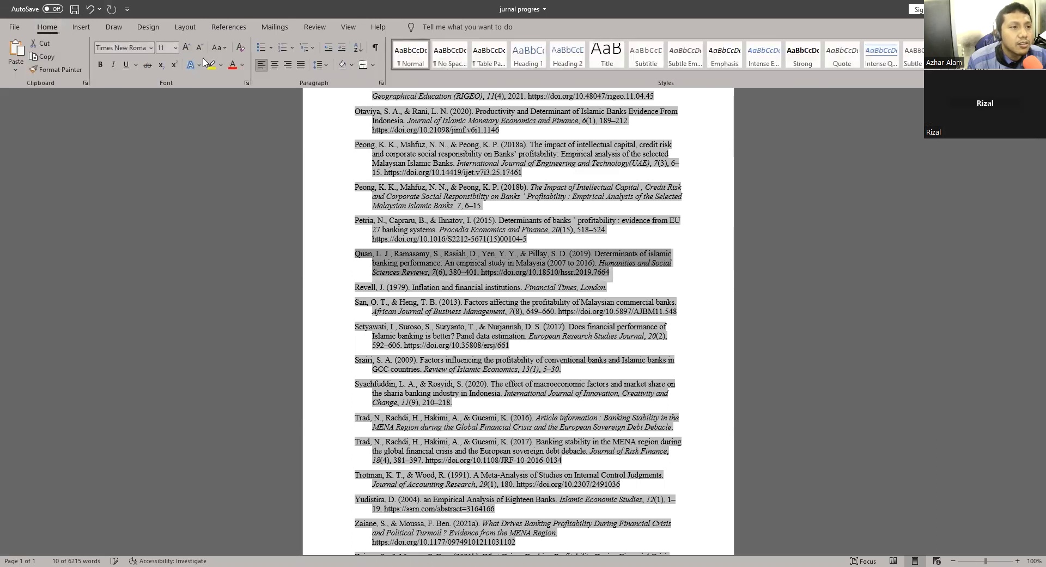
click(211, 64)
click(561, 269)
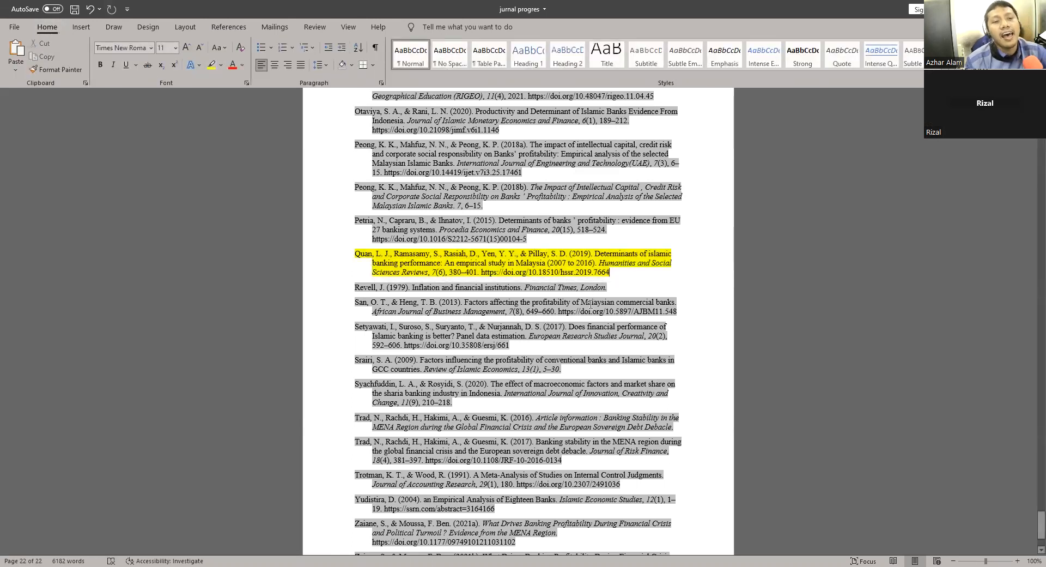
Step: Review the remaining bibliography entries for duplicates and incomplete references
scroll(595, 289, down, 3)
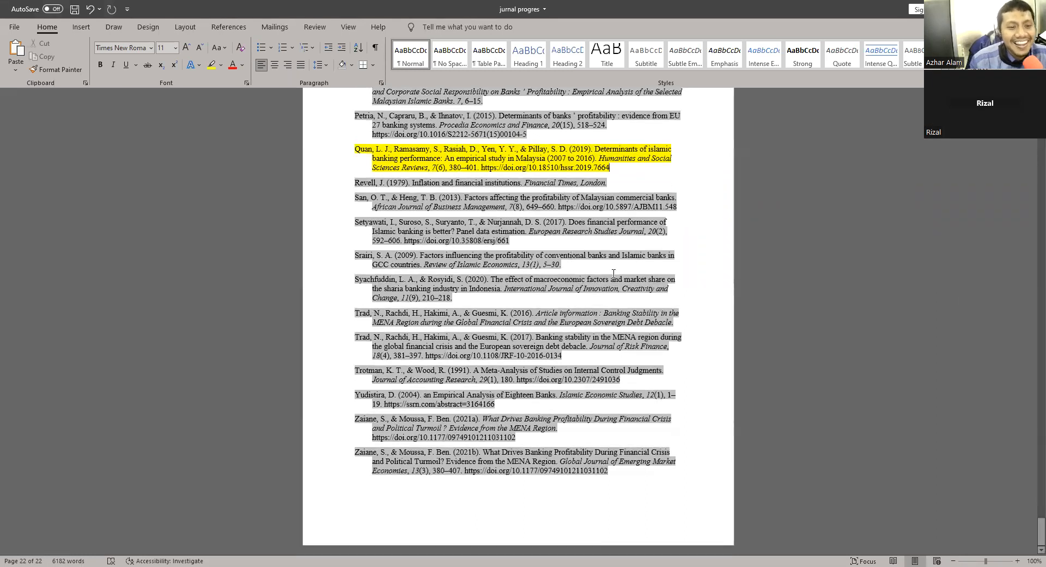
scroll(613, 274, up, 2)
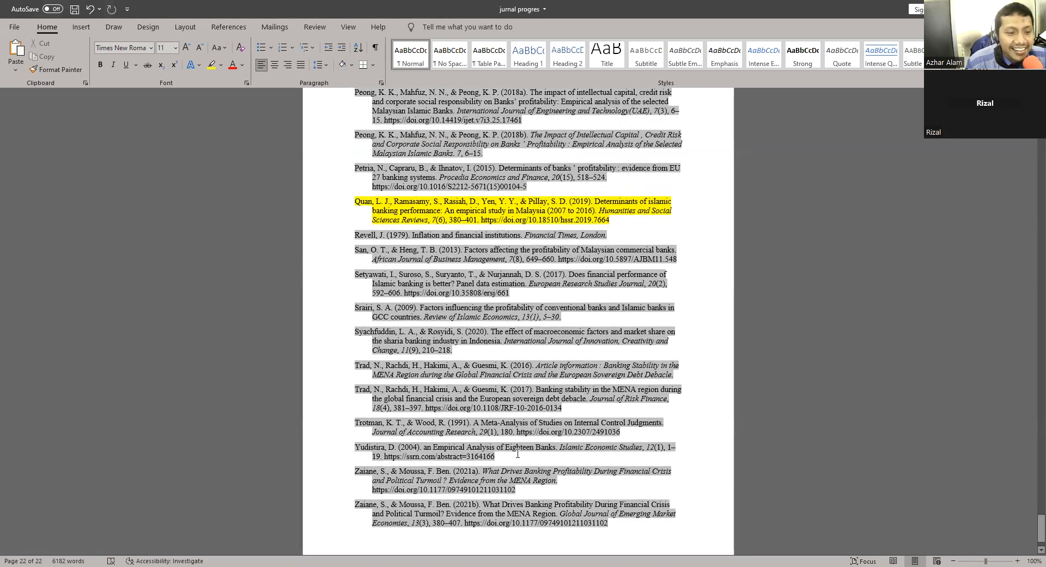
scroll(518, 453, up, 8)
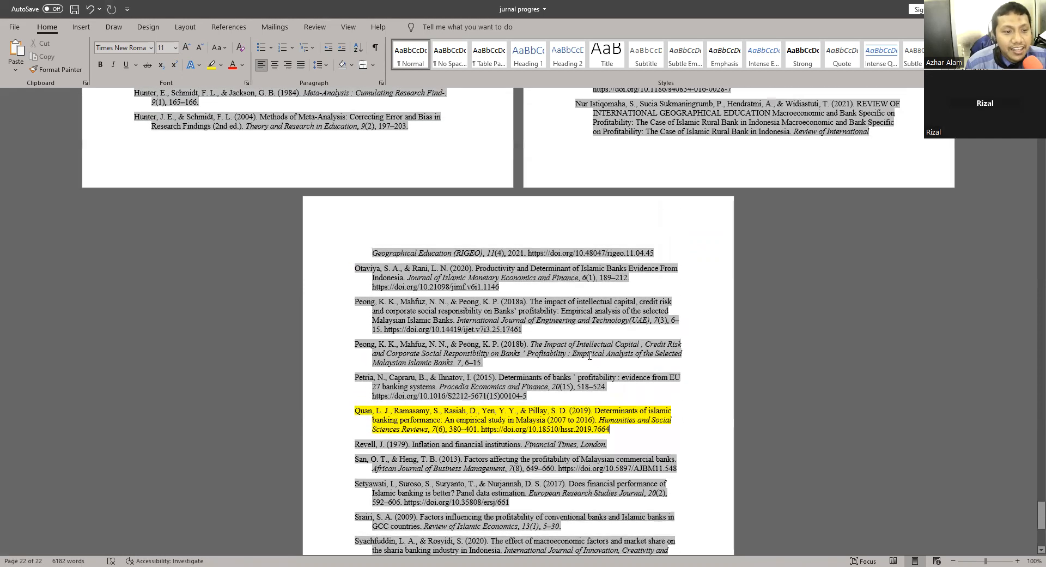
scroll(590, 355, up, 7)
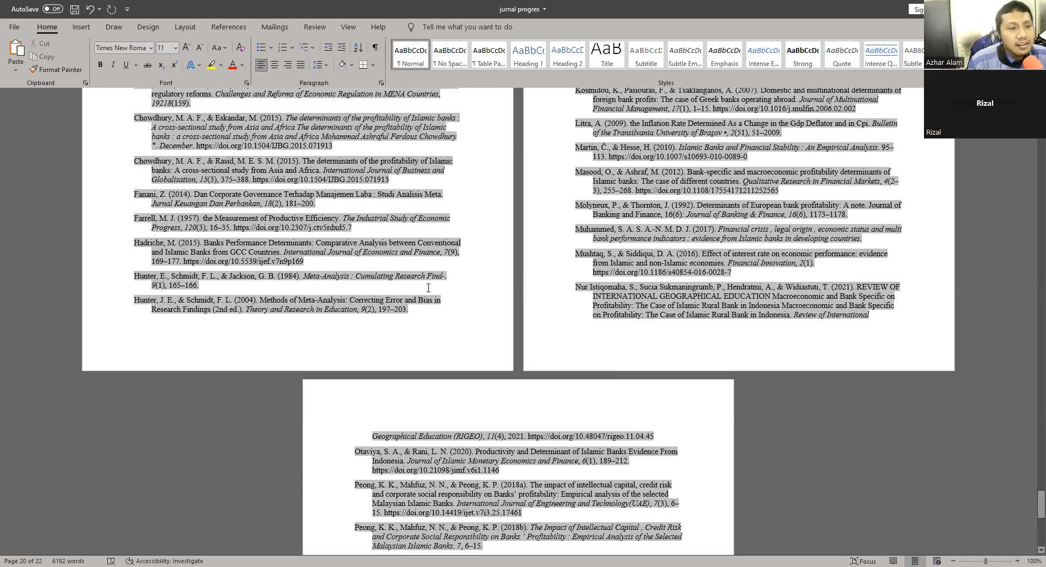
scroll(252, 278, up, 10)
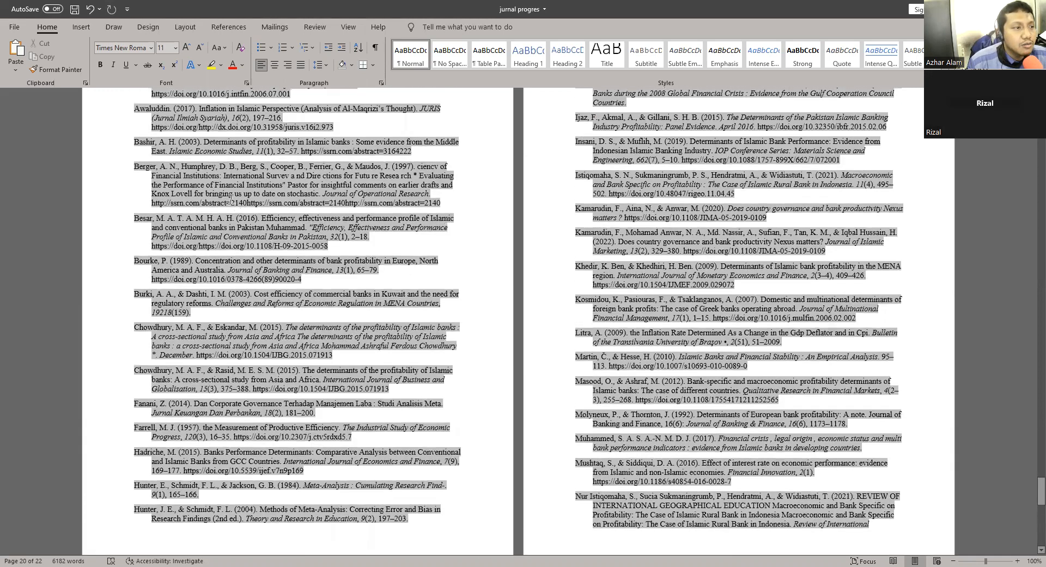
scroll(270, 282, down, 1)
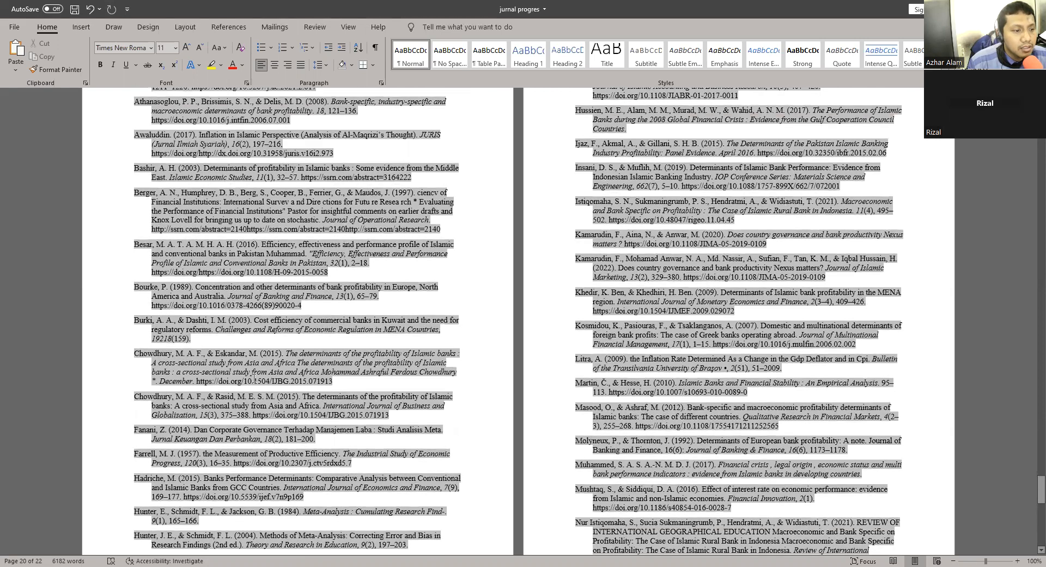
scroll(289, 376, up, 1)
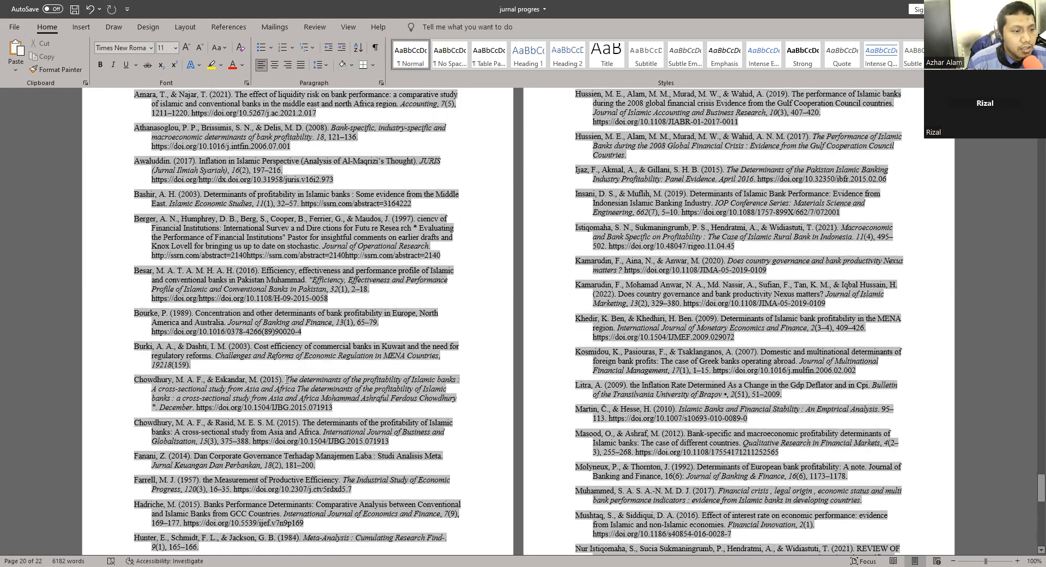
Step: Highlight the first 2015 "The determinants of the profitability of Islamic banks" bibliography entry in yellow, from its title through its DOI
drag(286, 380, 348, 408)
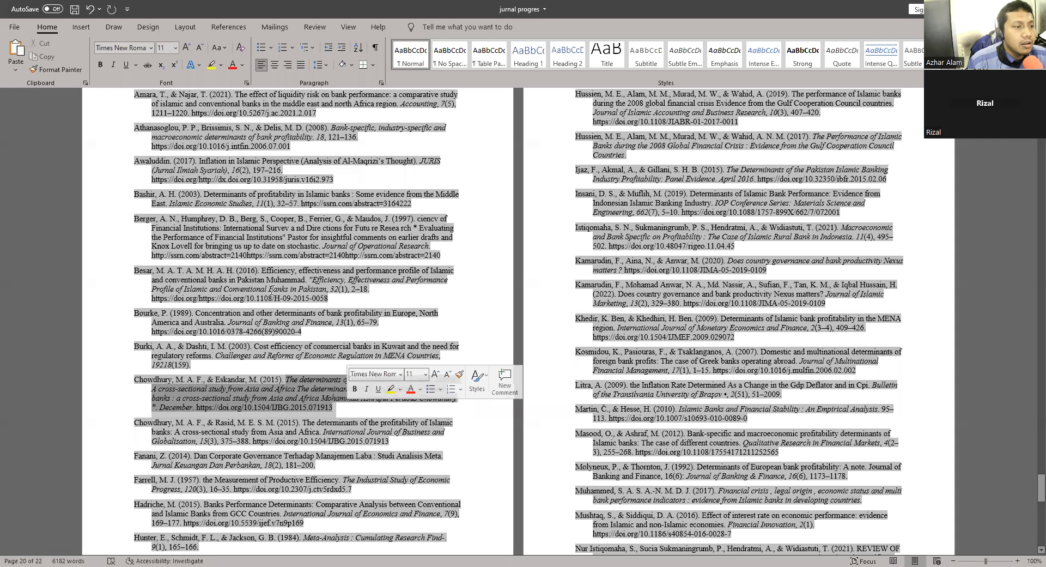
click(211, 66)
click(348, 306)
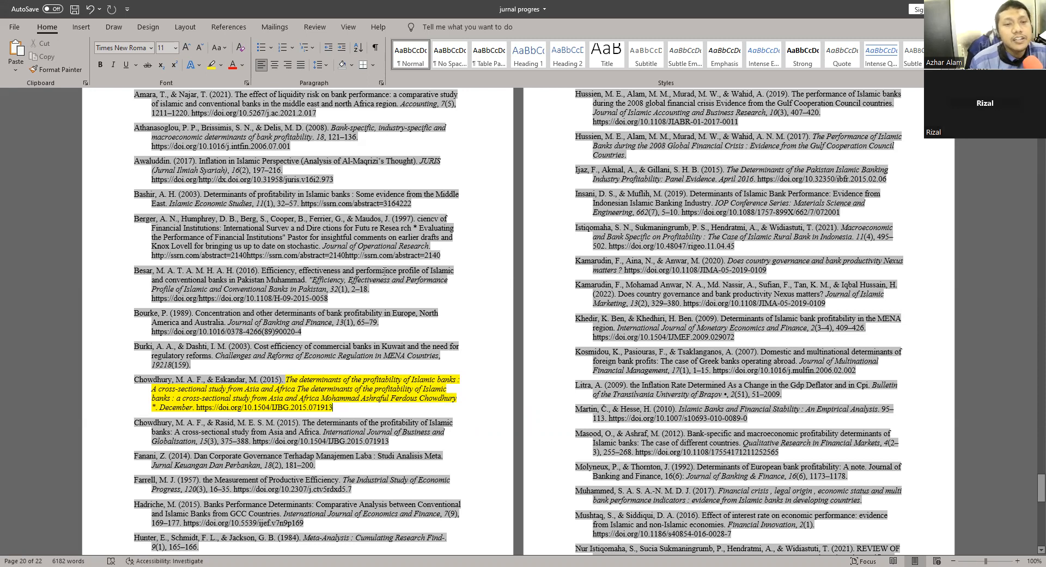
Step: Highlight the 2017 "The Performance of Islamic Banks during the 2008 Global Financial Crisis" bibliography entry in yellow
scroll(540, 288, up, 2)
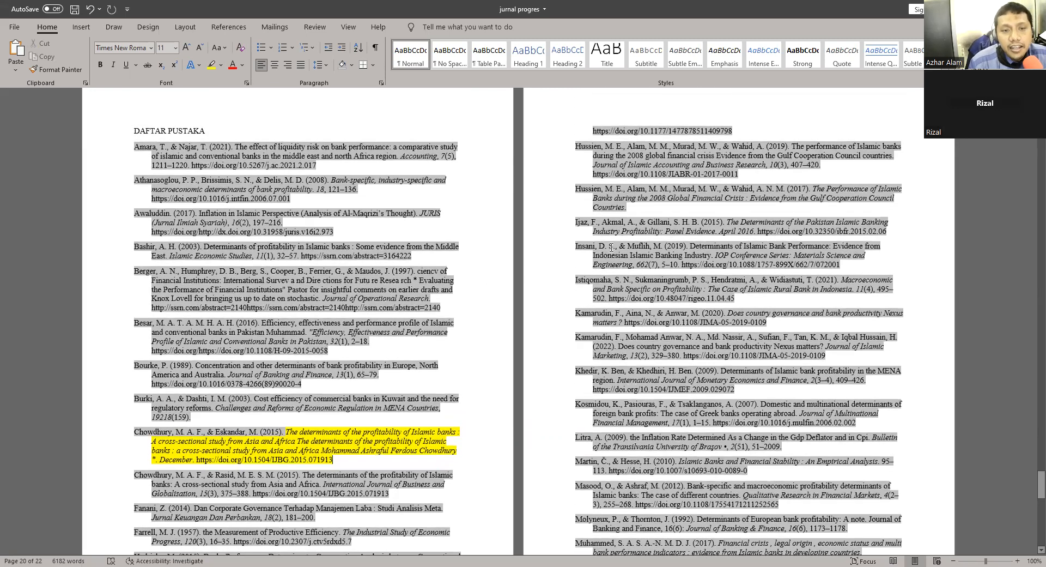
scroll(611, 247, down, 3)
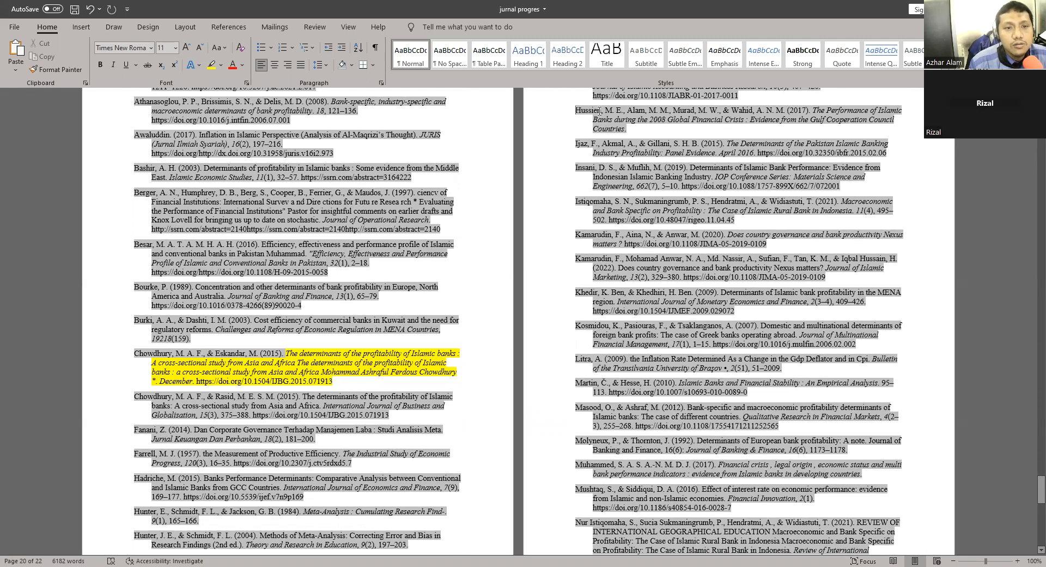
drag(574, 110, 627, 131)
click(210, 68)
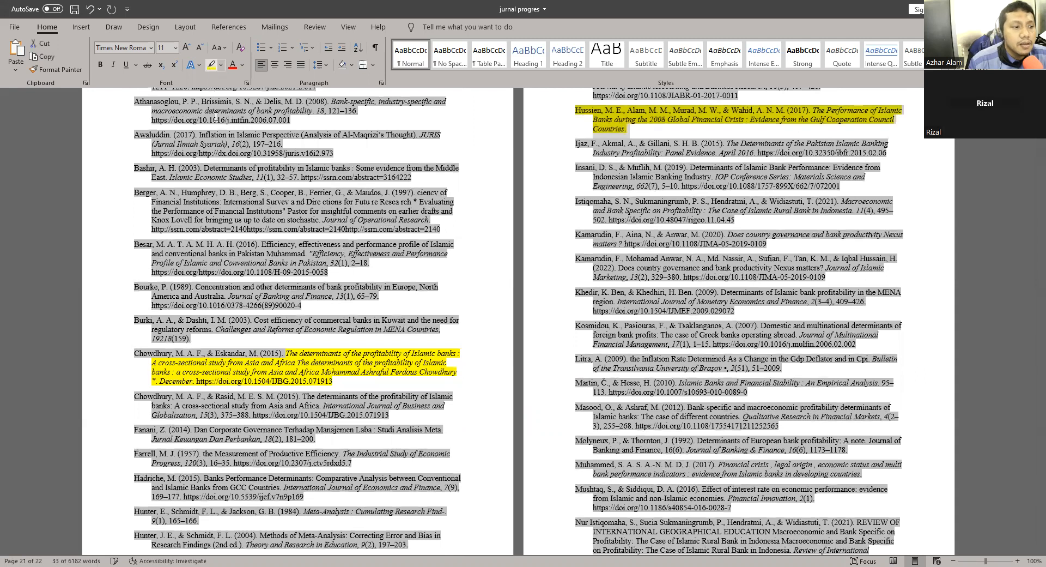
click(286, 256)
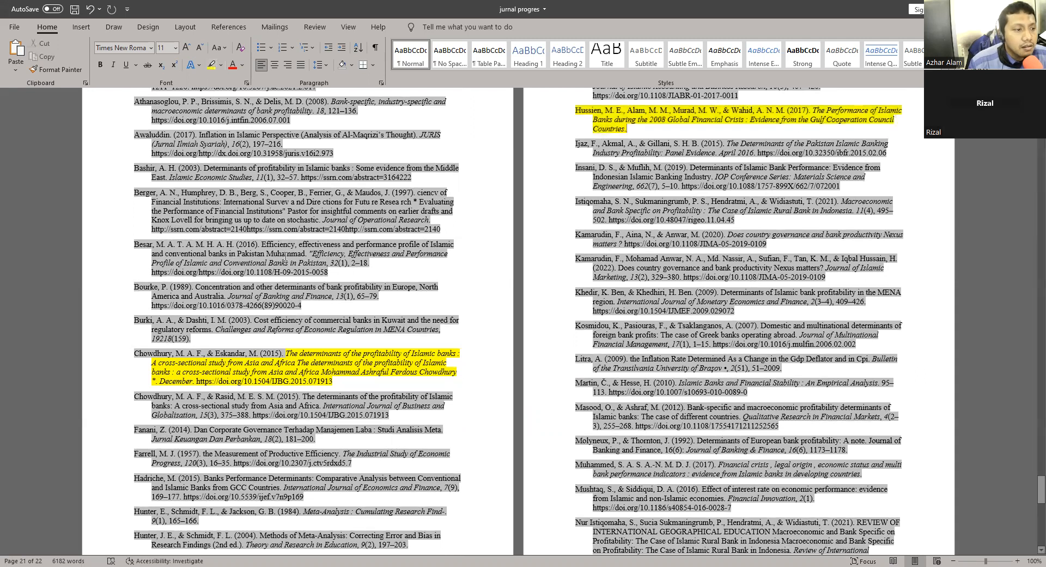
Step: Highlight the 2003 "Cost efficiency of commercial banks in Kuwait" and 2014 "Dan Corporate Governance Terhadap Manajemen Laba" bibliography entries in yellow
triple_click(147, 319)
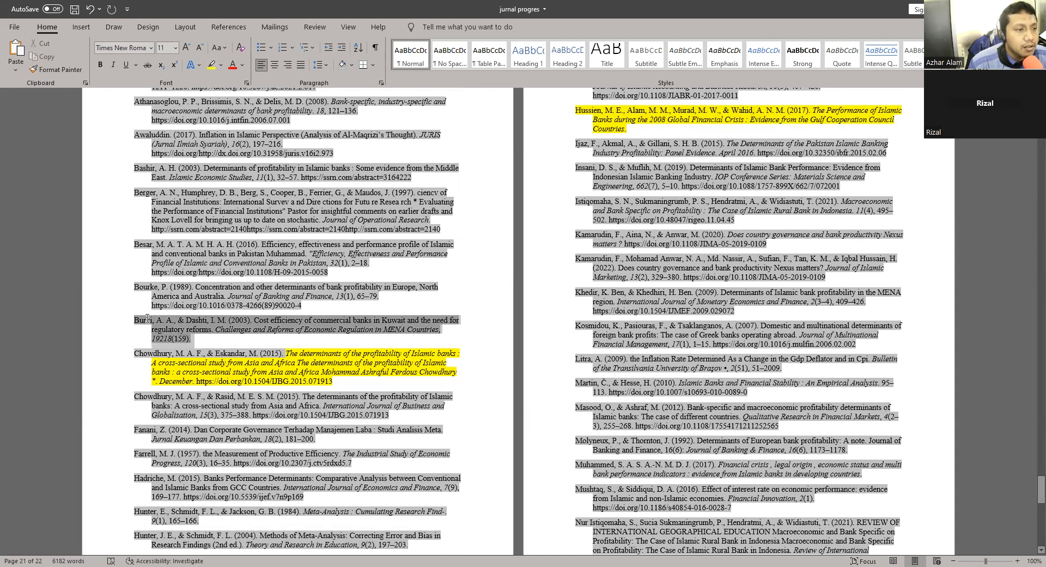
click(211, 66)
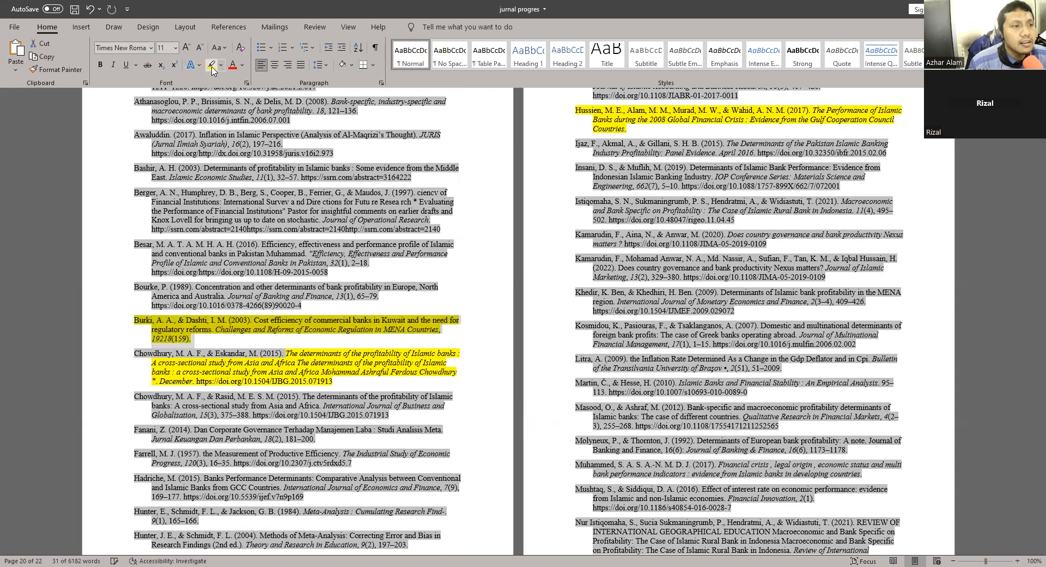
click(316, 339)
scroll(285, 299, down, 5)
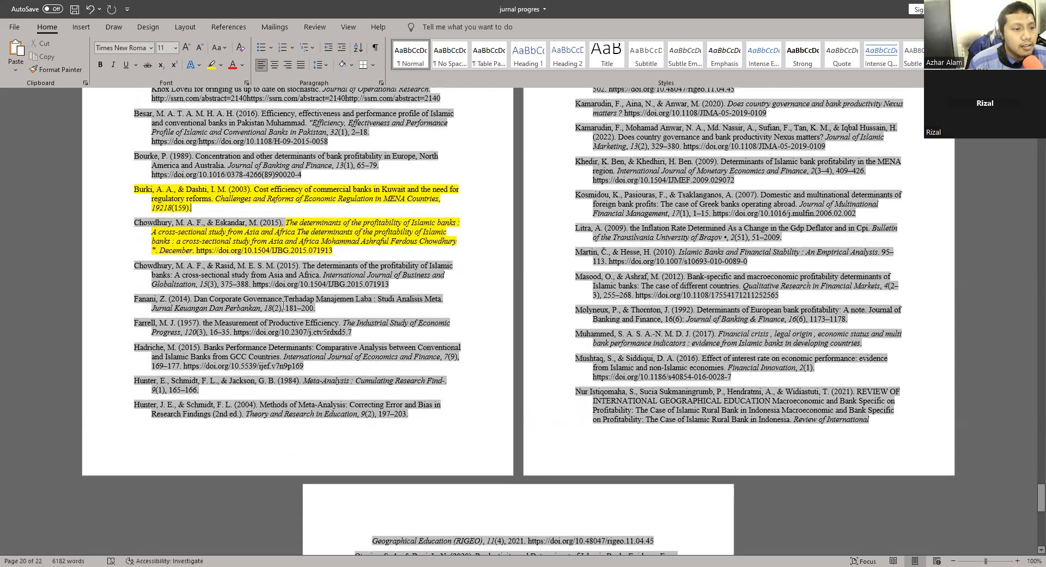
drag(135, 298, 317, 309)
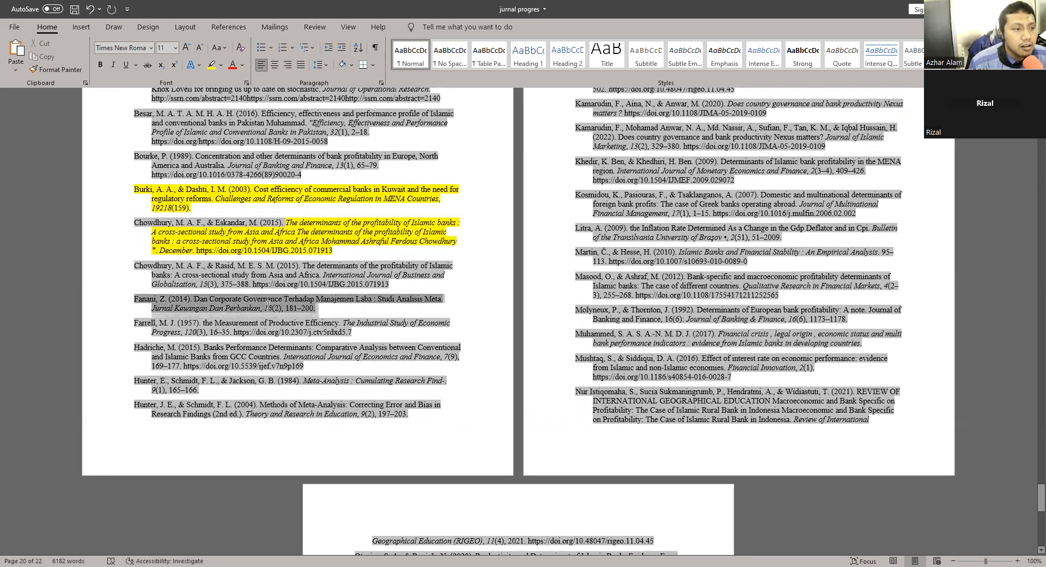
click(210, 65)
click(364, 267)
Step: Highlight the 1984 "Meta-Analysis : Cumulating Research Find-" and 2004 "Methods of Meta-Analysis" bibliography entries in yellow
scroll(327, 294, down, 2)
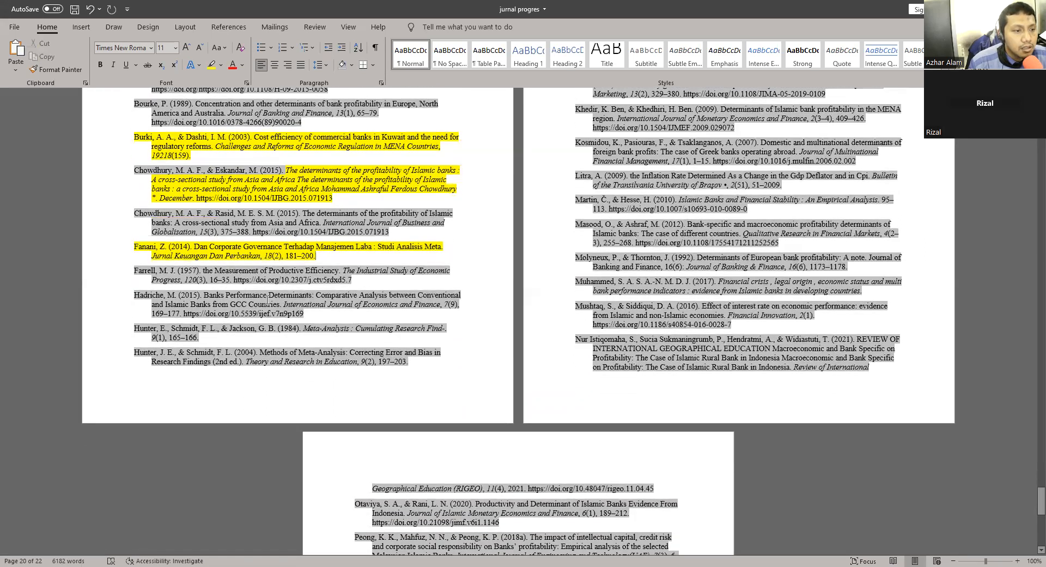
drag(135, 327, 201, 338)
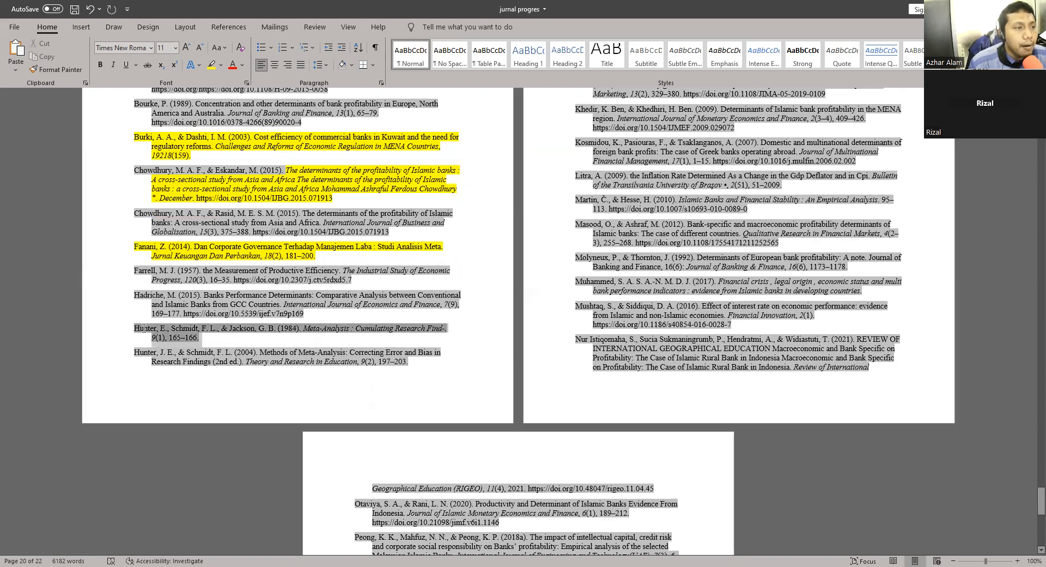
click(212, 65)
click(706, 249)
scroll(706, 250, up, 1)
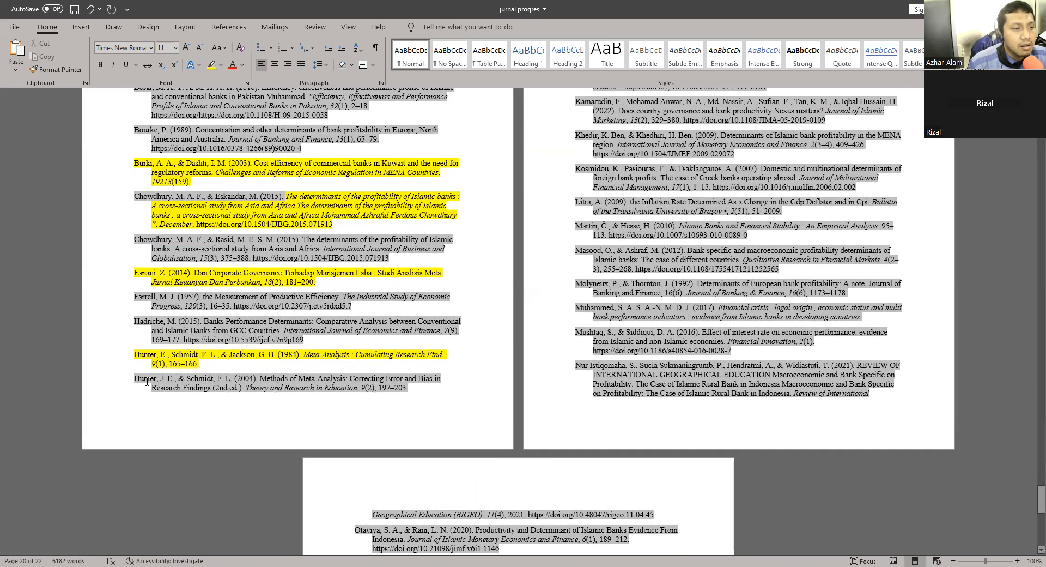
drag(148, 380, 403, 404)
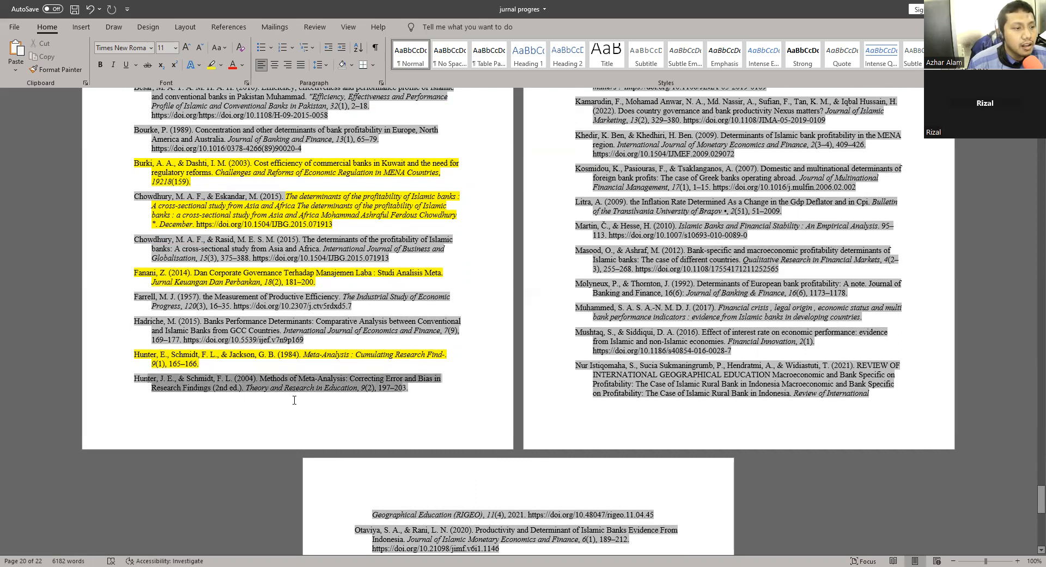
click(184, 402)
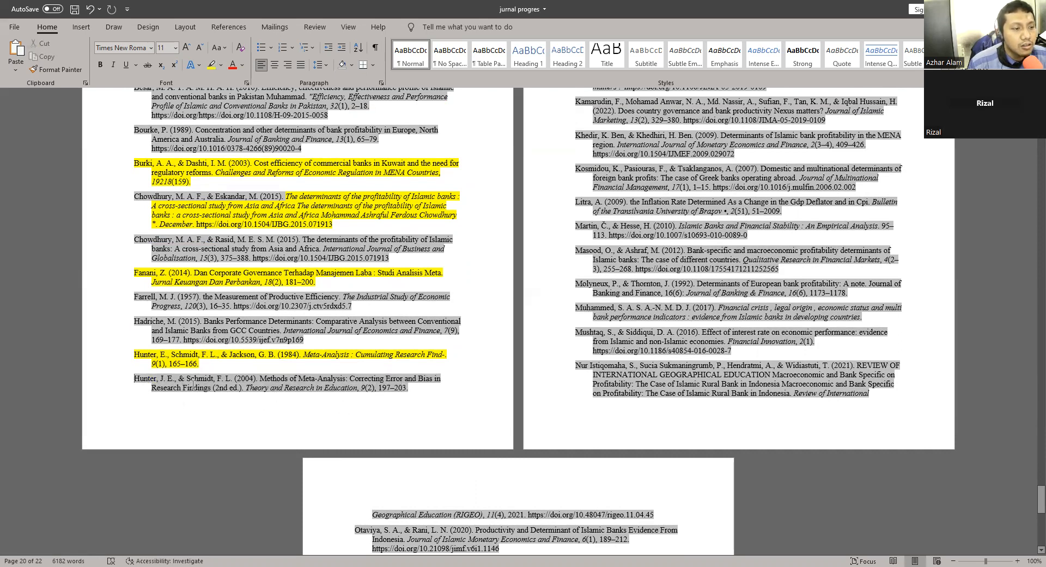
drag(136, 380, 406, 415)
click(211, 64)
Step: Highlight the 1992 "Determinants of European bank profitability: A note" and 2017 "Financial crisis, legal origin, economic status" bibliography entries in yellow
scroll(736, 149, up, 3)
scroll(736, 149, up, 5)
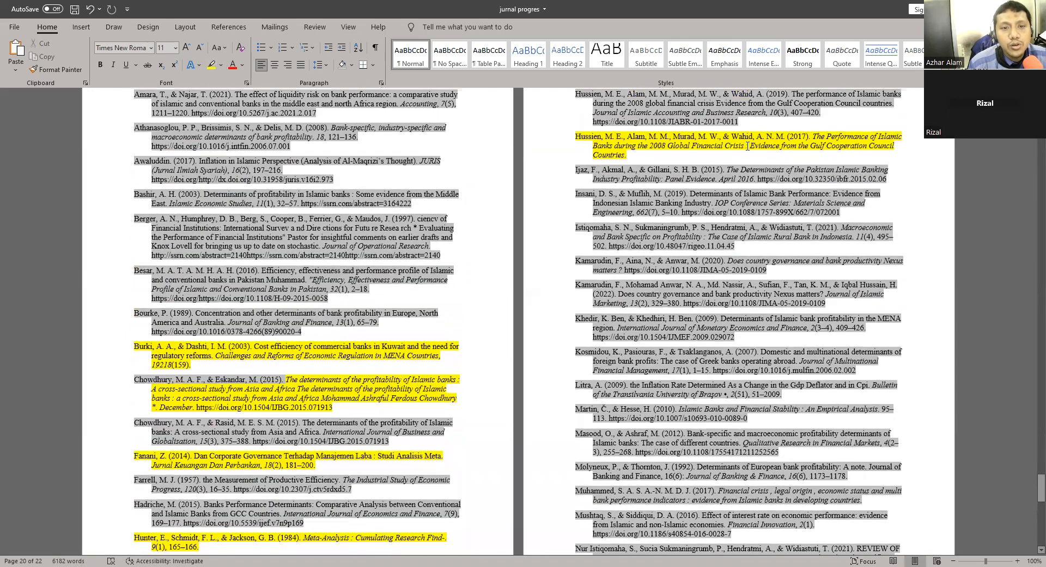
scroll(752, 152, down, 3)
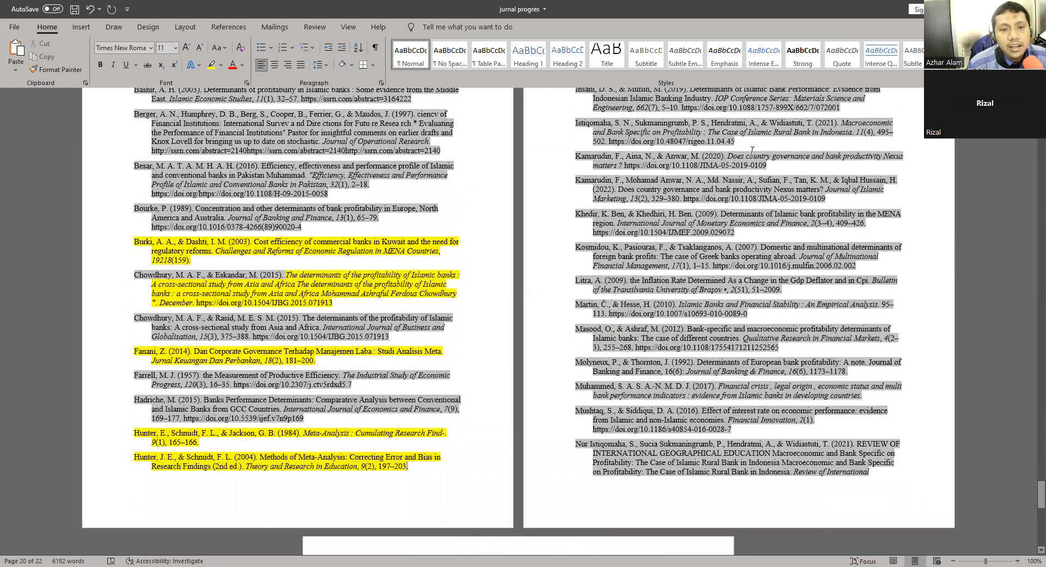
scroll(759, 153, down, 4)
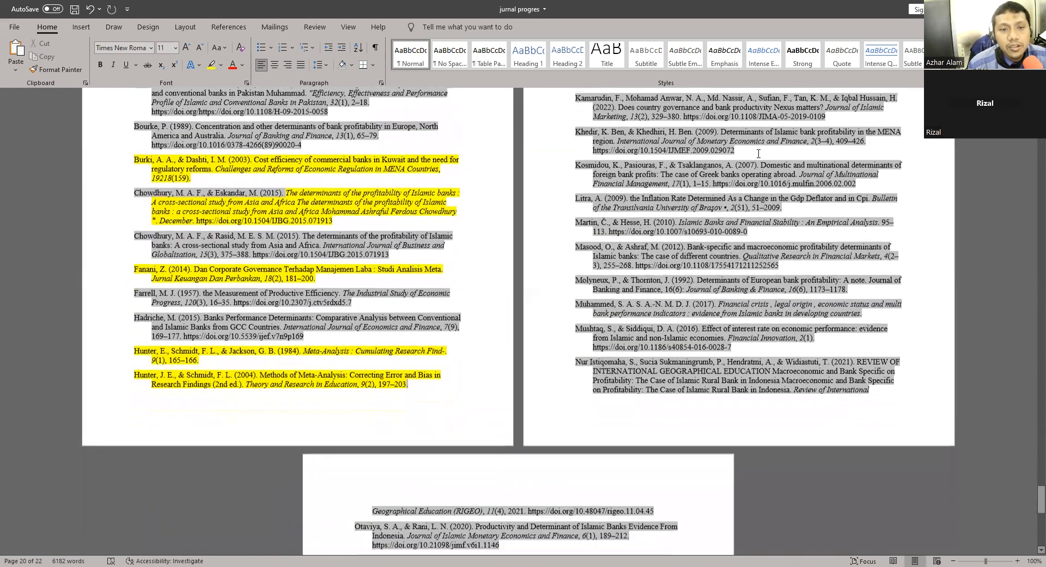
scroll(758, 154, down, 1)
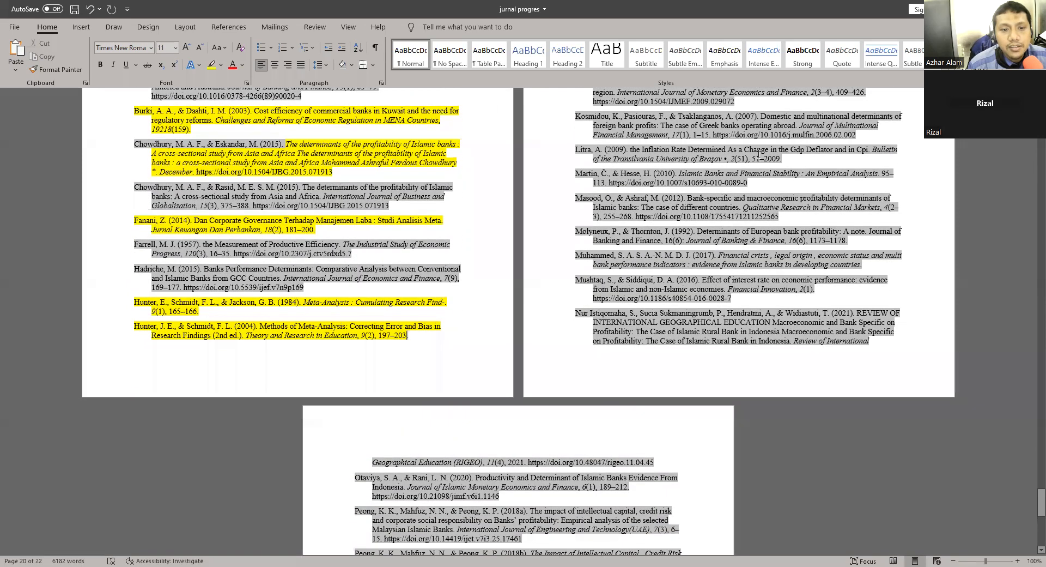
scroll(758, 154, down, 2)
drag(572, 176, 842, 199)
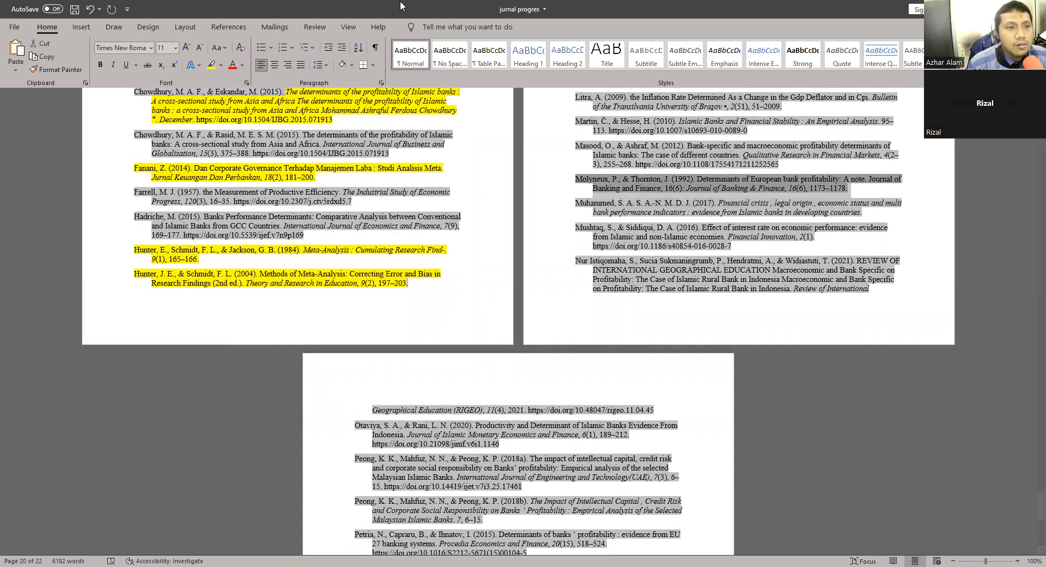
click(211, 64)
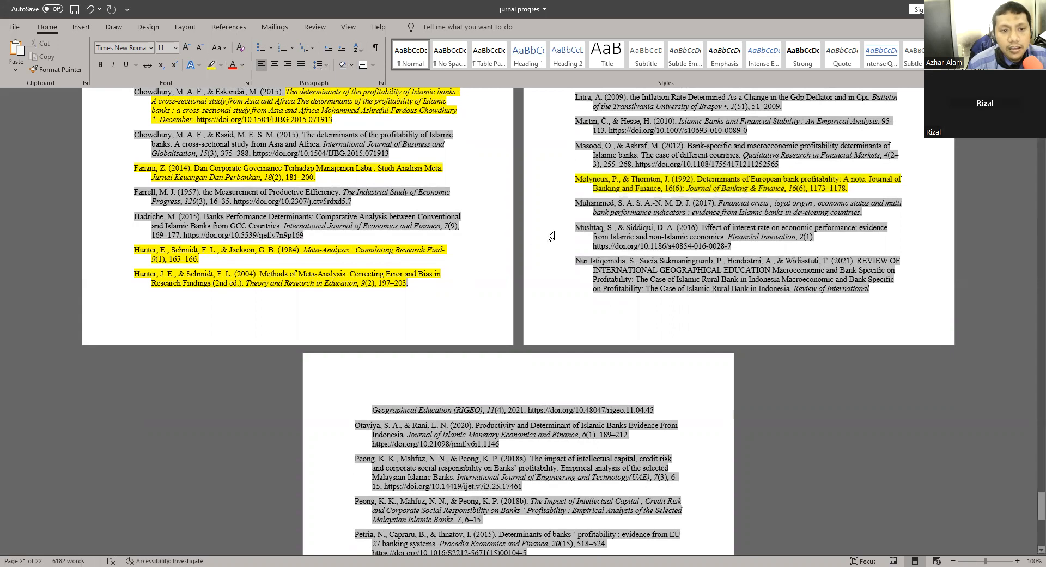
mouse_move(575, 203)
mouse_down()
mouse_move(638, 214)
mouse_move(855, 213)
mouse_up()
click(213, 65)
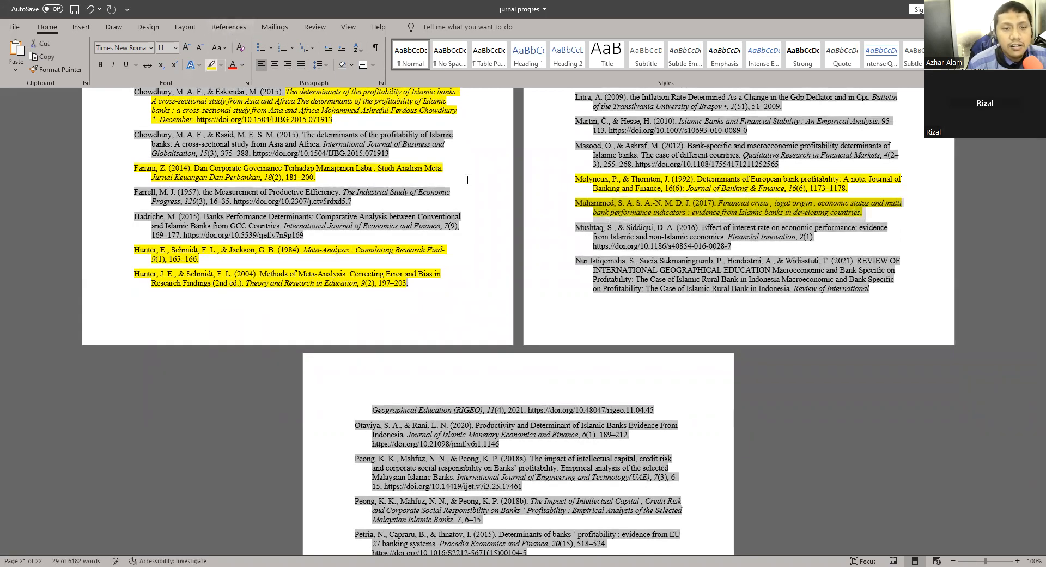
Step: Highlight the 1979 "Inflation and financial institutions" bibliography entry in yellow
scroll(621, 210, down, 2)
scroll(621, 218, down, 2)
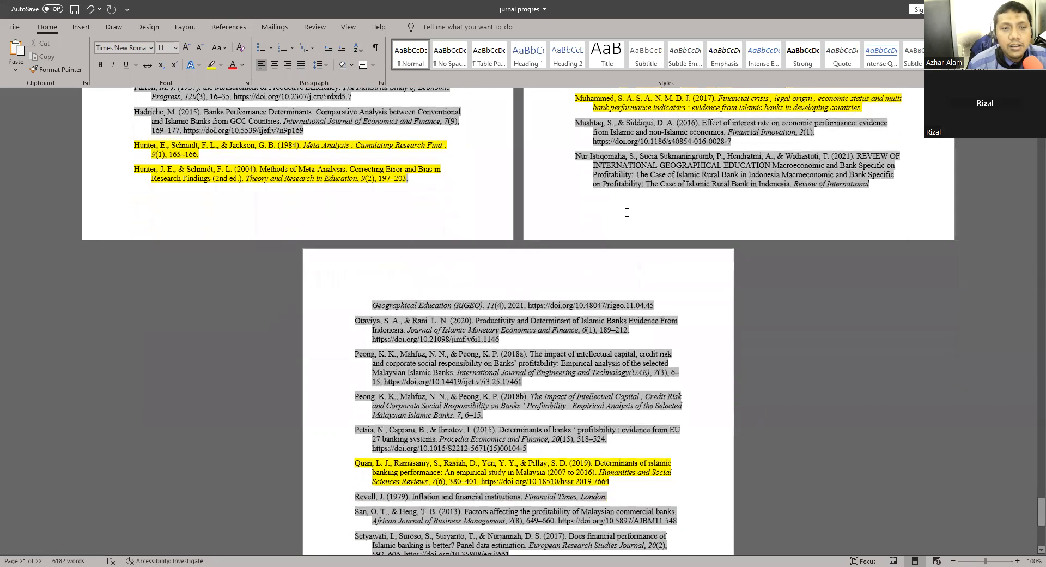
scroll(529, 246, down, 9)
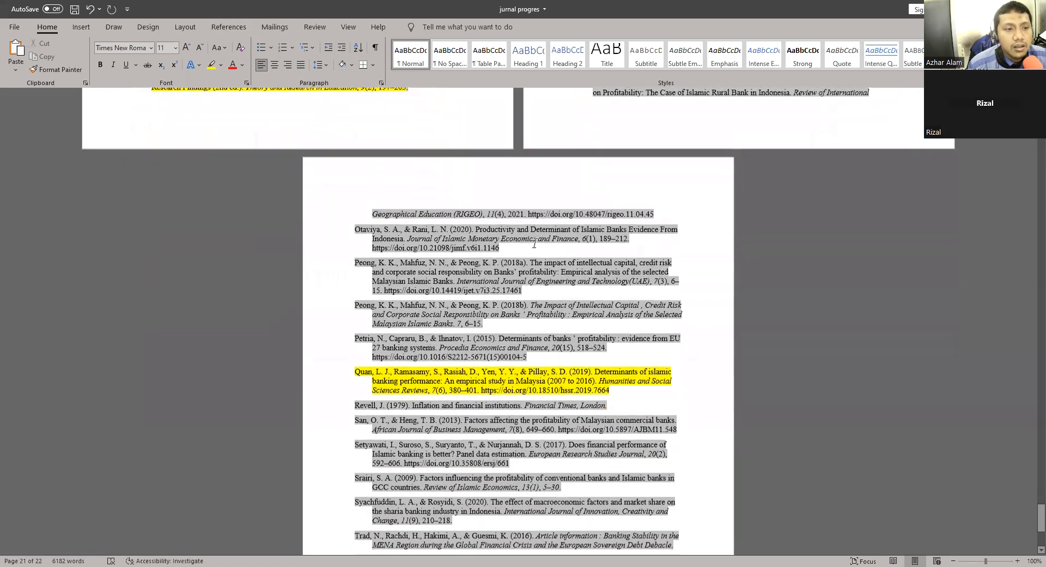
scroll(529, 246, down, 3)
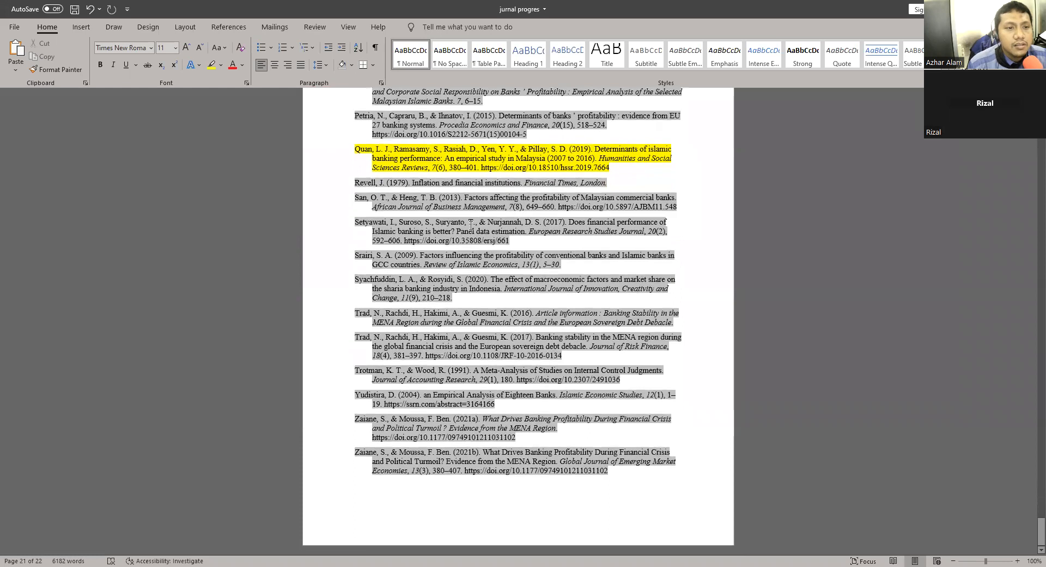
mouse_move(345, 183)
mouse_down()
mouse_move(470, 200)
mouse_move(608, 185)
mouse_up()
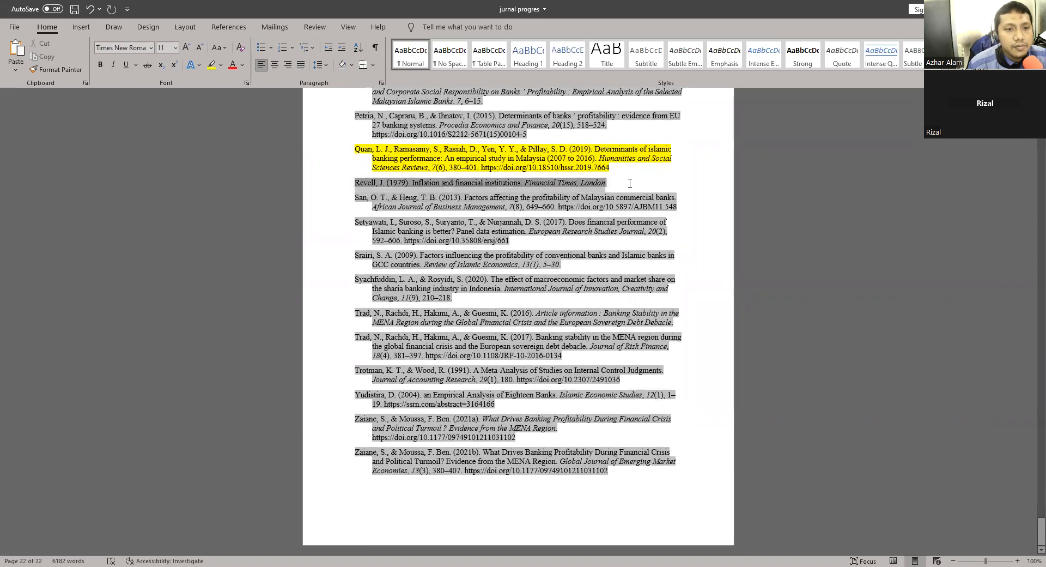
click(211, 65)
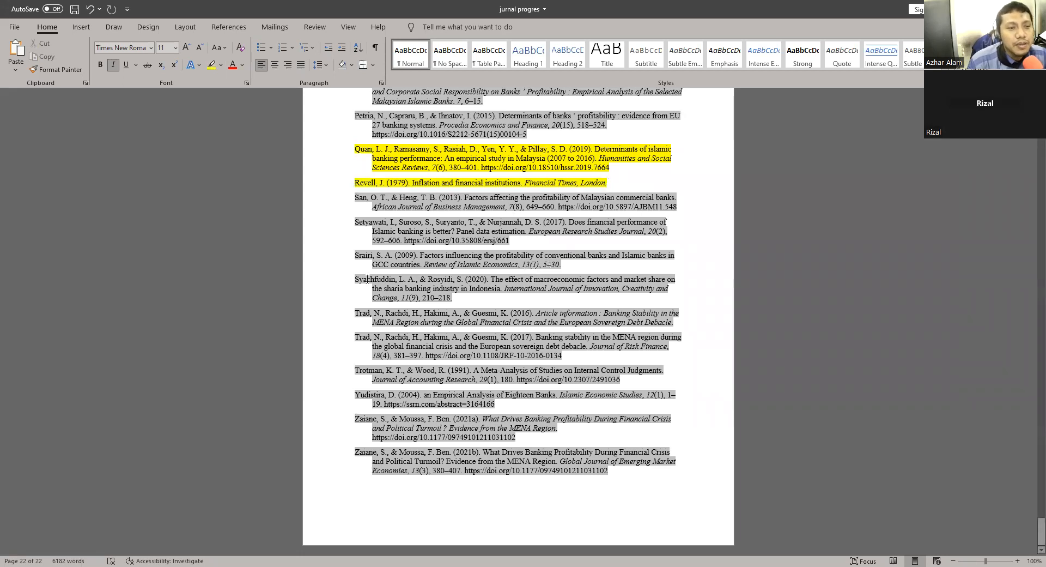
Step: Highlight the adjacent 2009 "Factors influencing the profitability of conventional banks" and 2020 "effect of macroeconomic factors and market share" entries in yellow, and save the document
drag(361, 250, 440, 281)
drag(353, 255, 453, 300)
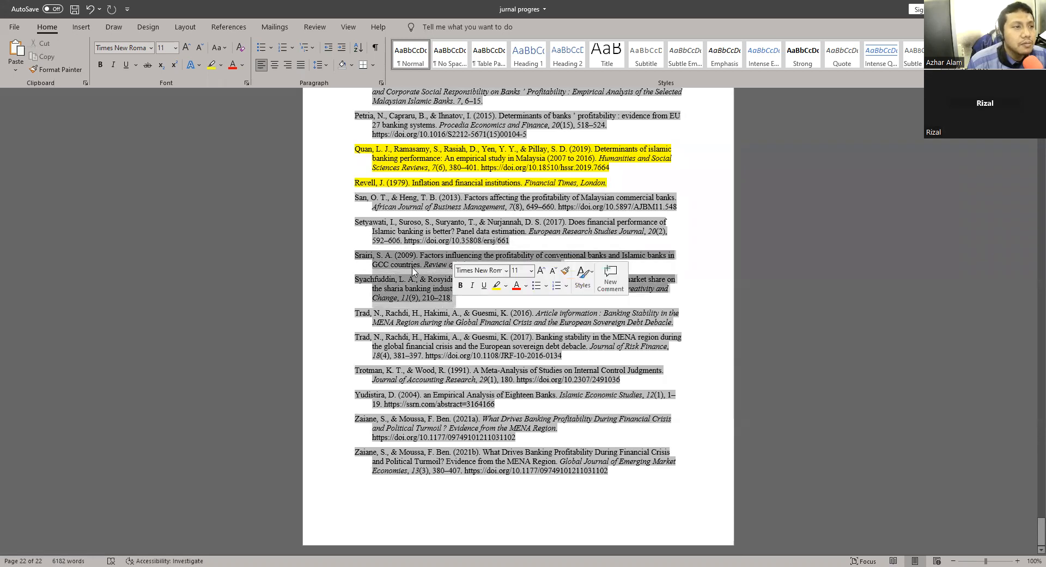
click(195, 64)
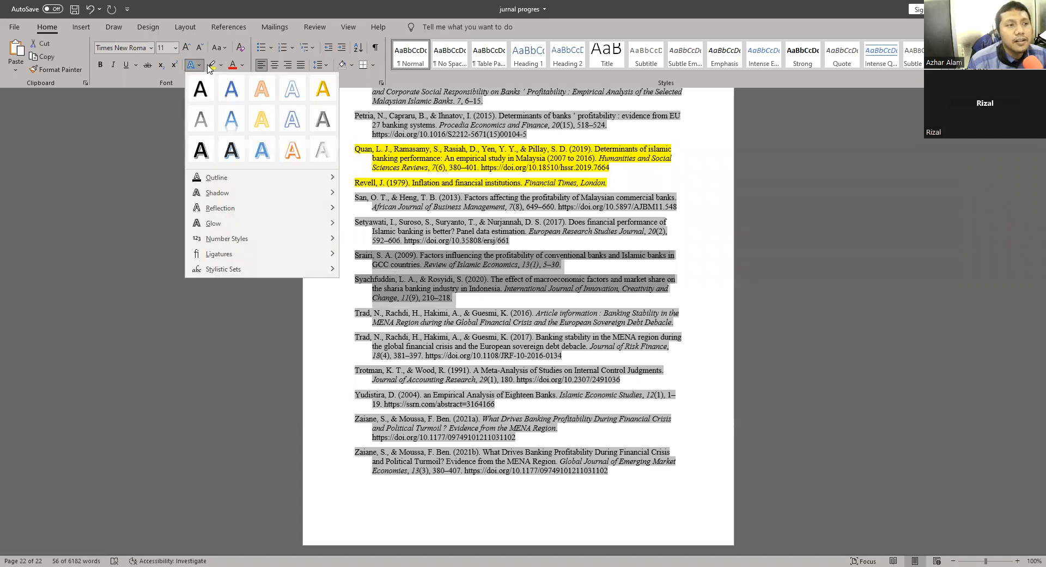
click(211, 65)
click(565, 362)
key(ctrl+s)
click(616, 299)
Step: Return from the bibliography to the start of the document and look over the title page and the HALAMAN PERSEMBAHAN page
scroll(628, 279, up, 15)
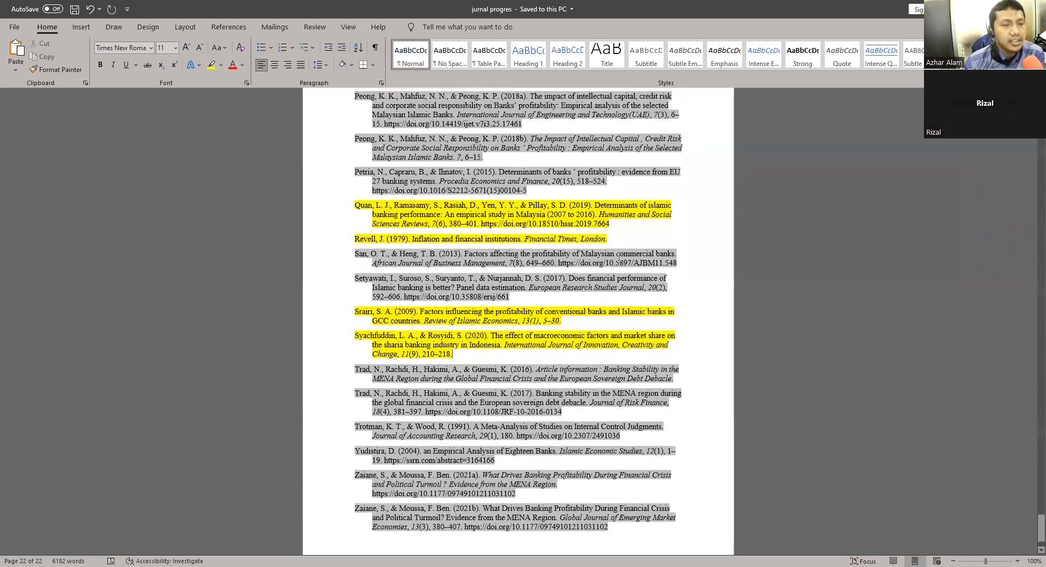
scroll(628, 246, up, 15)
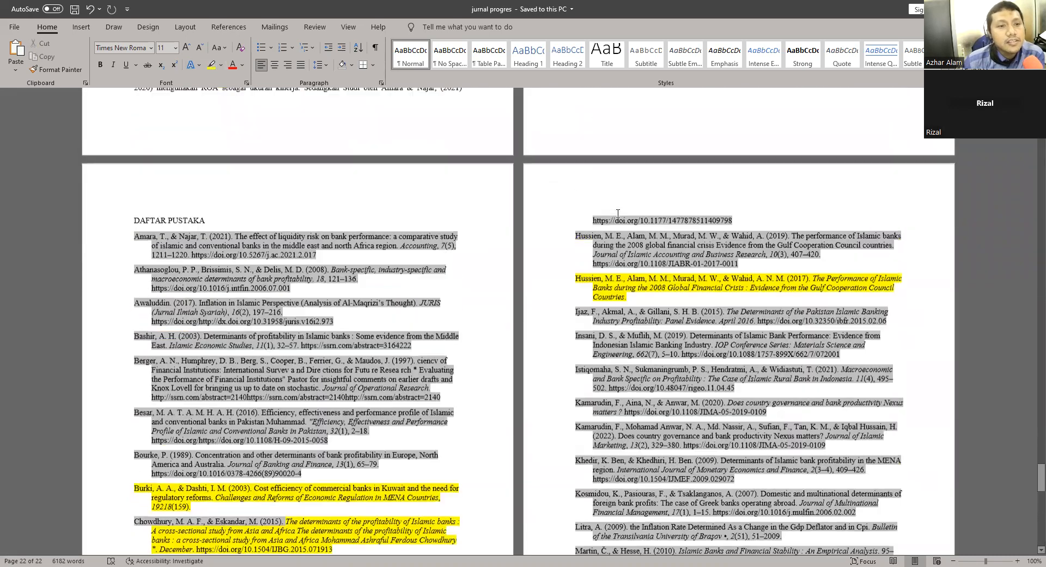
scroll(622, 158, up, 15)
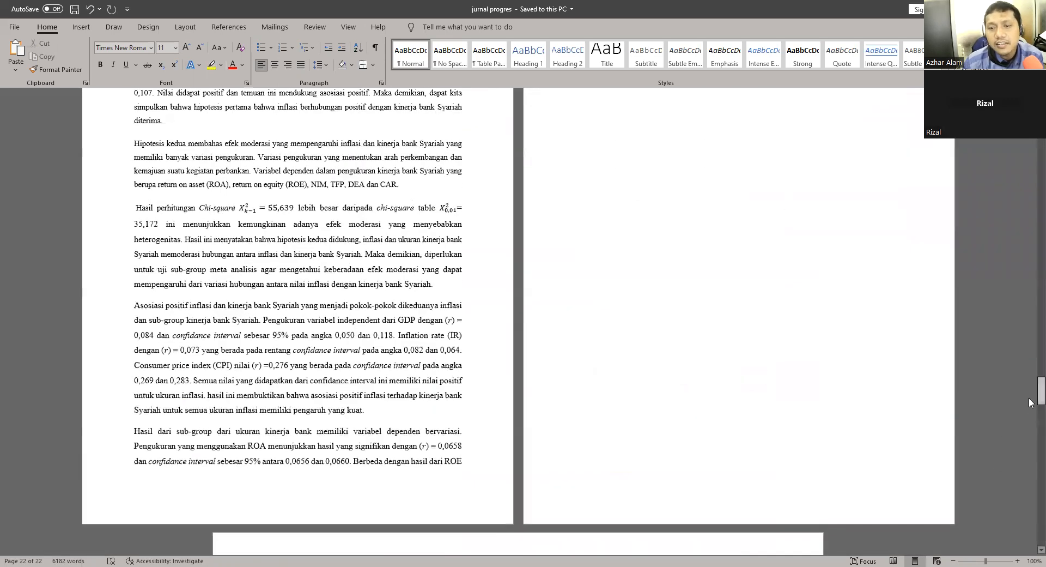
drag(1041, 397, 1042, 111)
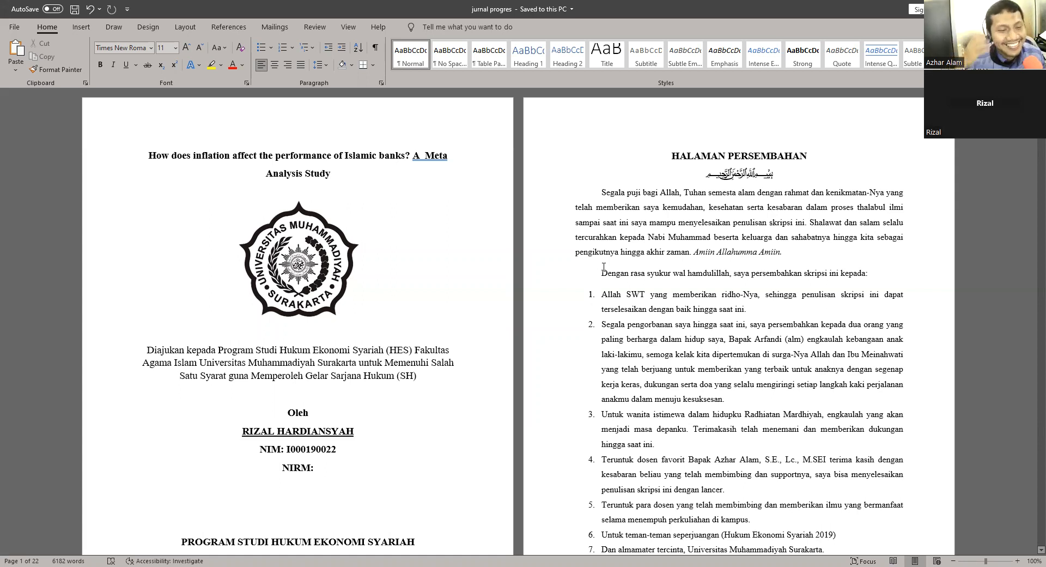
scroll(497, 293, down, 3)
scroll(521, 294, down, 3)
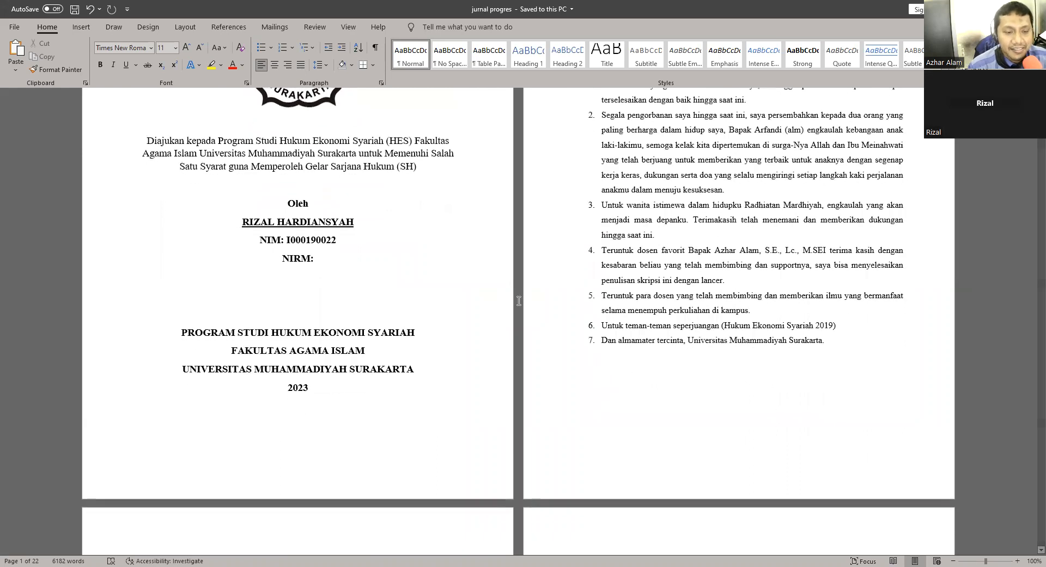
scroll(1029, 229, down, 4)
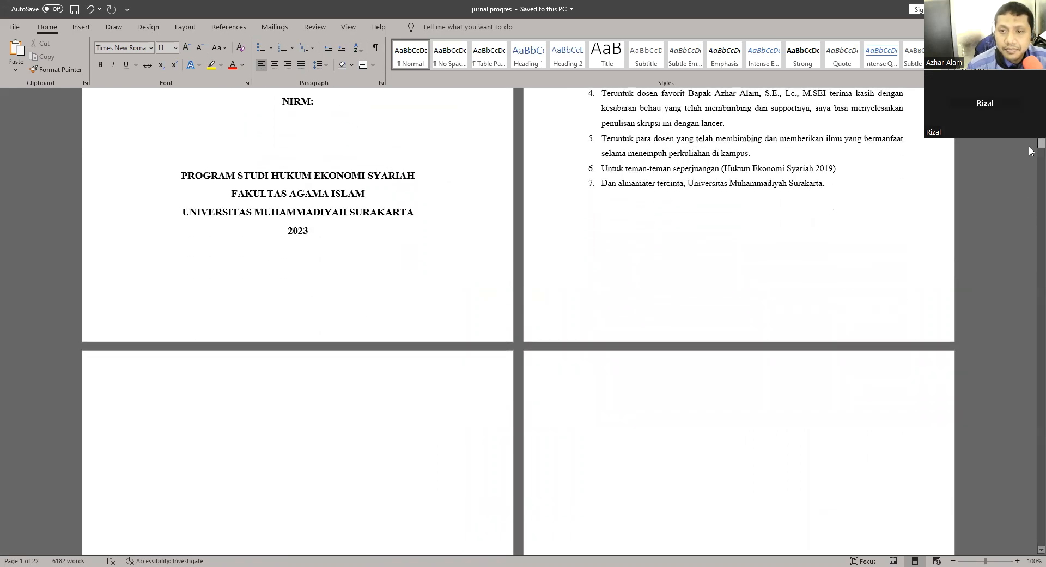
Step: Look over the article's title, abstract and introduction pages in the thesis document
scroll(1028, 174, down, 8)
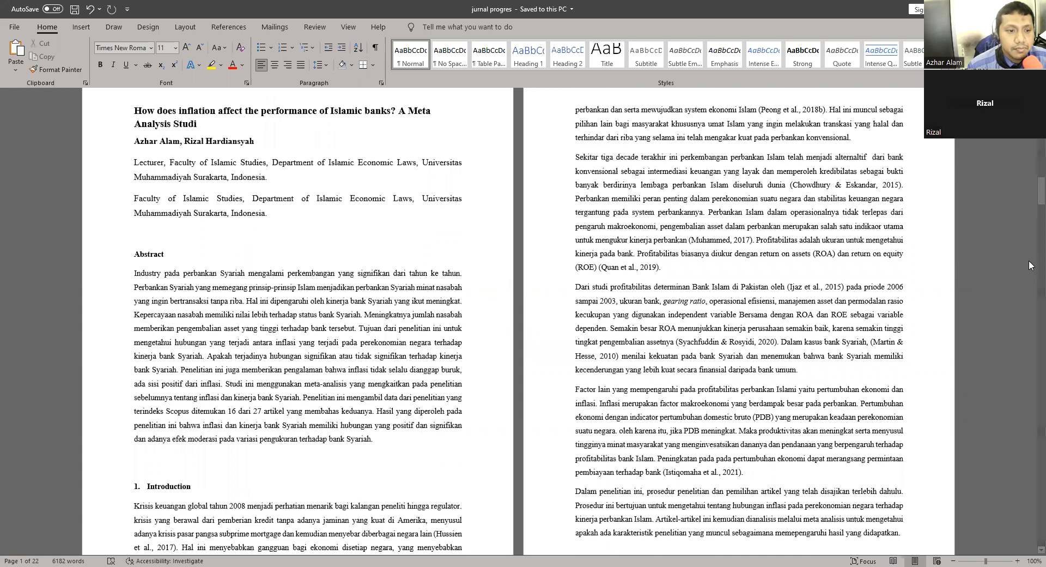
scroll(1028, 265, down, 2)
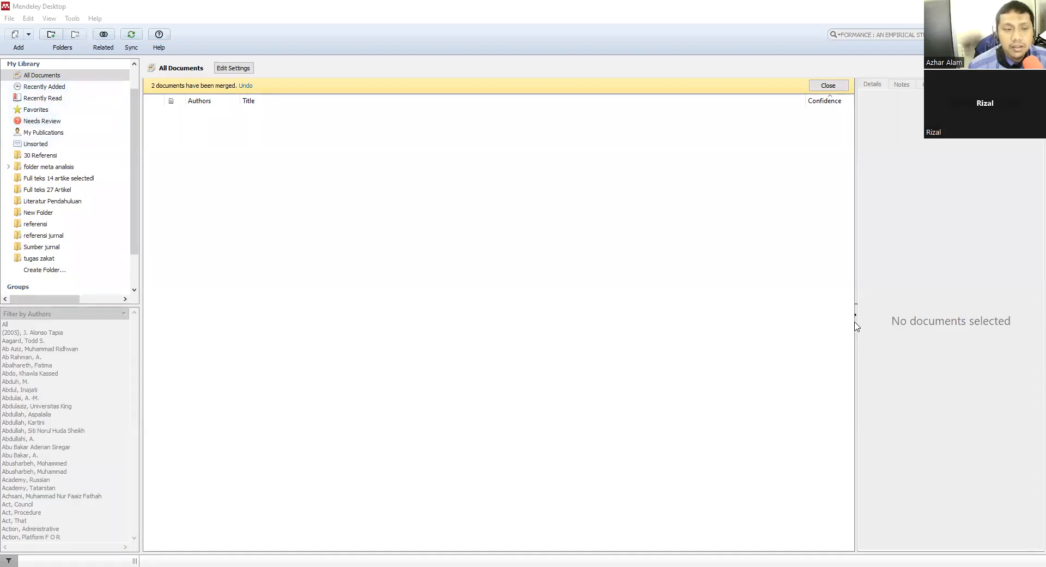
Step: Switch to Mendeley Desktop and list the current search's matches across all documents, keeping the reference details displayed beside them
click(58, 78)
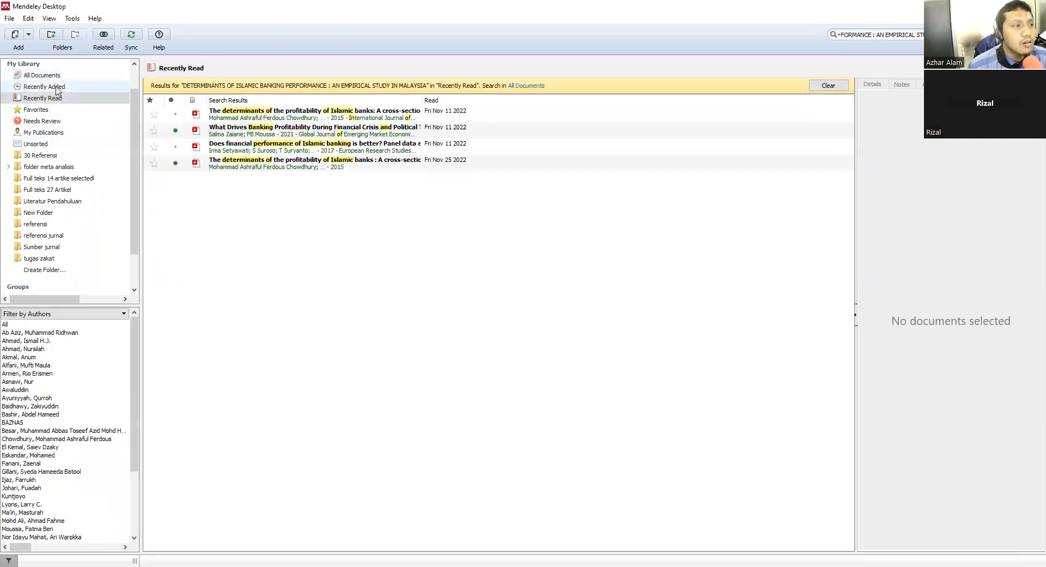
click(61, 87)
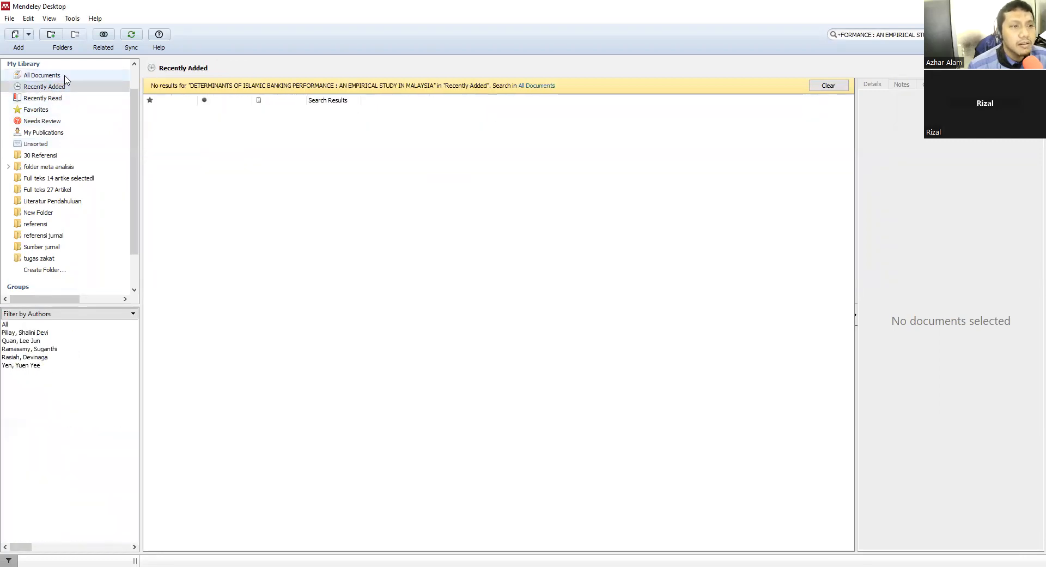
click(60, 76)
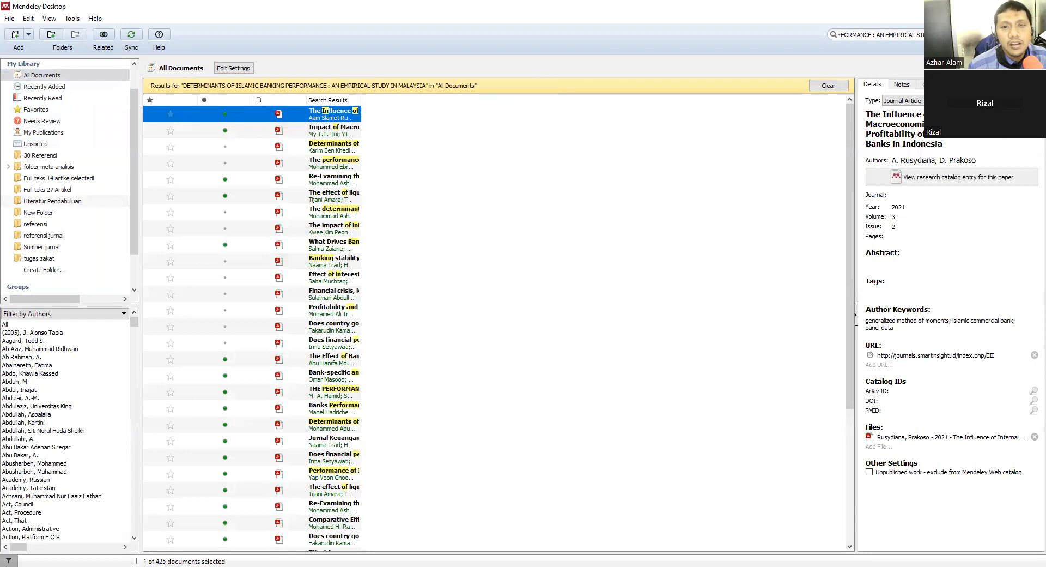
click(856, 321)
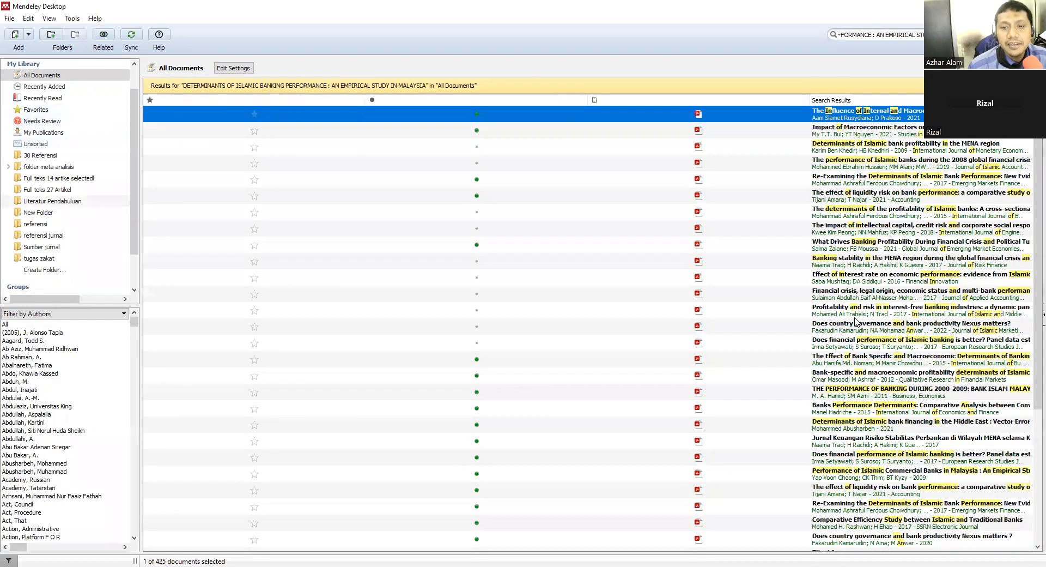
click(1034, 321)
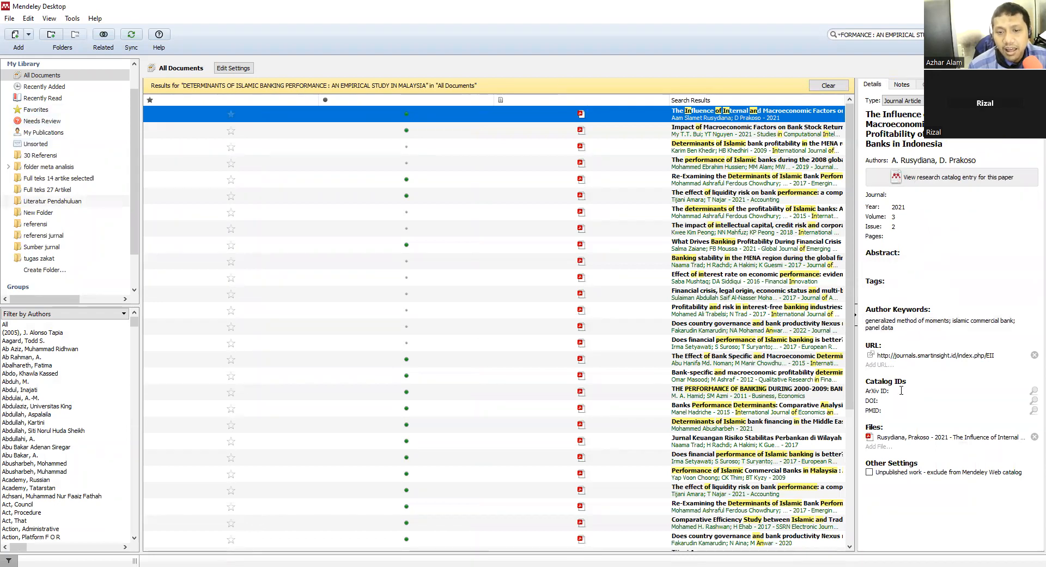
Step: Examine the details of several matching references, including the 2009 MENA profitability and 2017 "Financial crisis, legal origin, economic status" articles, and look through the whole list
click(589, 149)
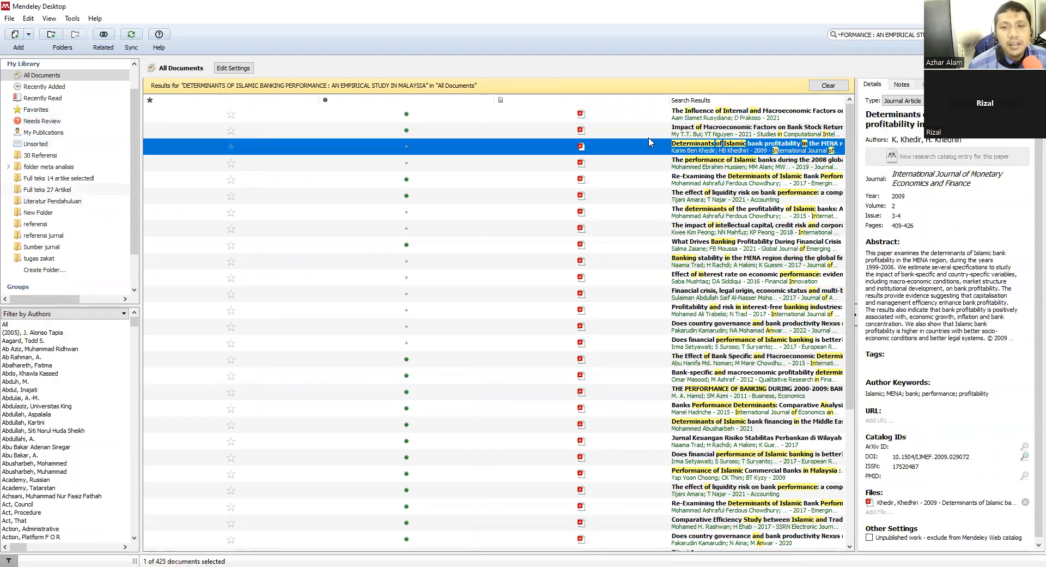
click(740, 134)
click(748, 164)
click(737, 186)
click(737, 202)
scroll(737, 202, down, 2)
click(737, 202)
scroll(737, 203, down, 3)
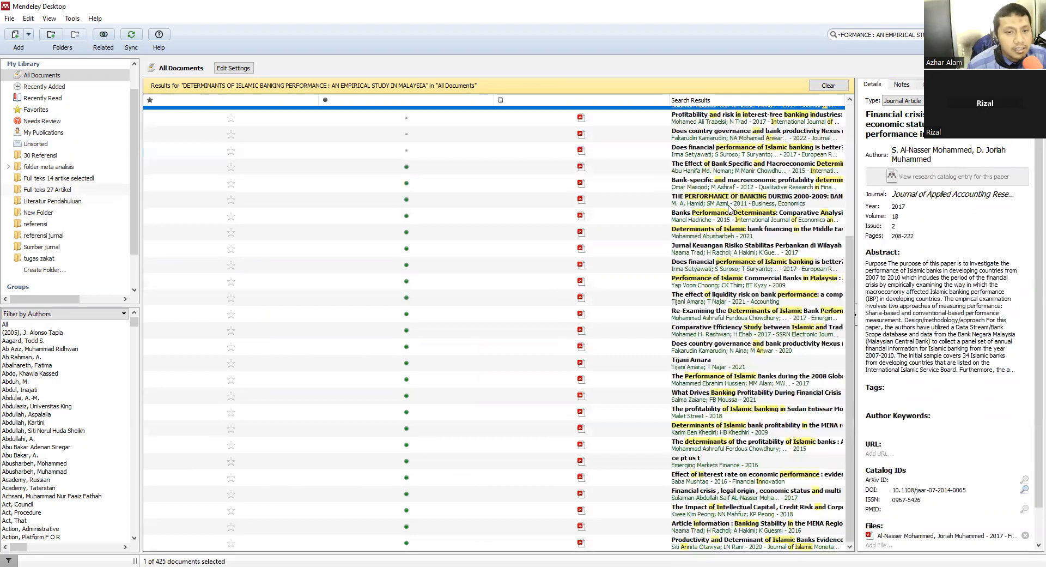
scroll(623, 220, up, 4)
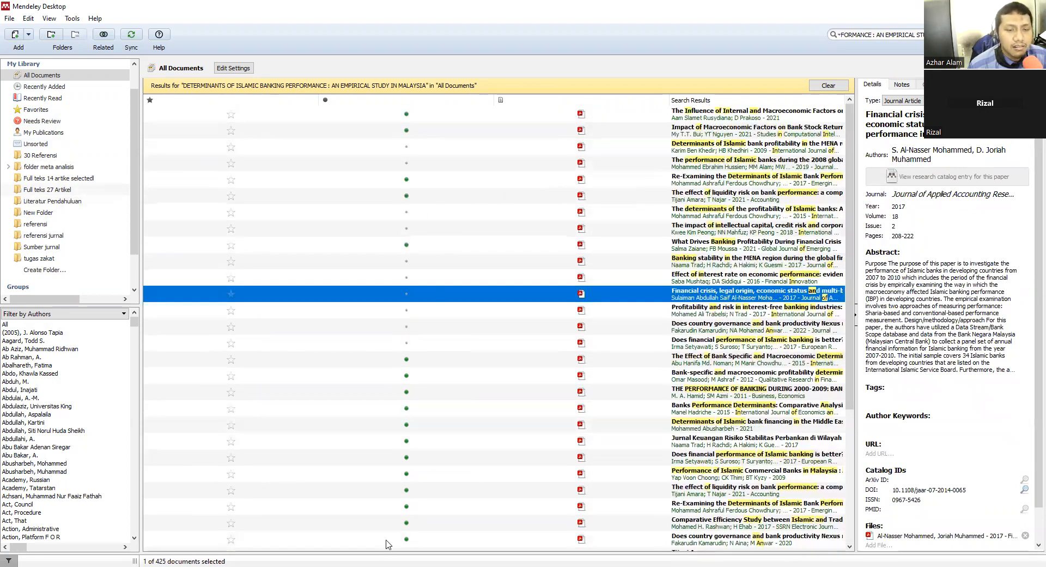
key(alt+Tab)
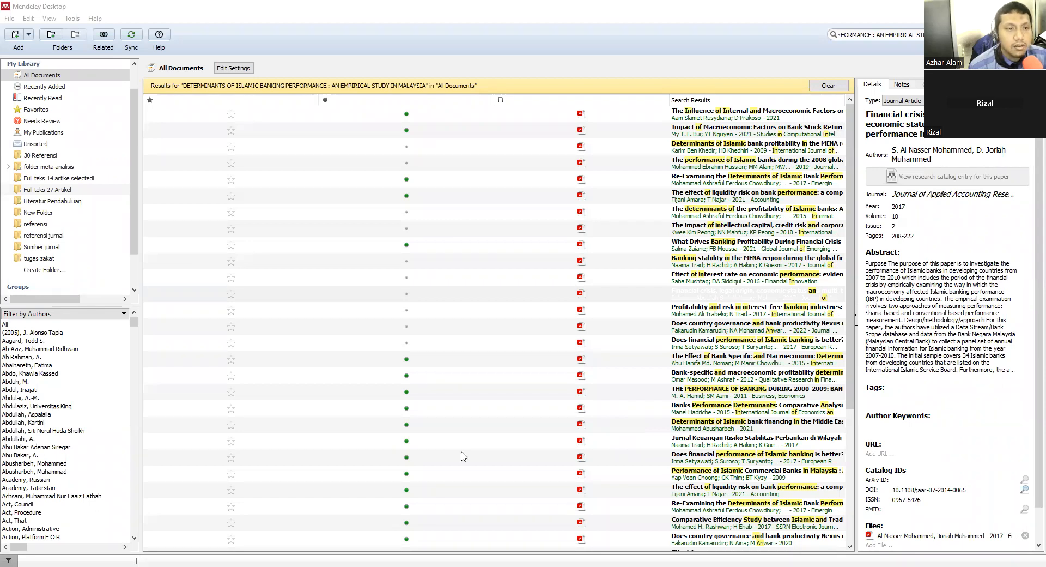
Step: Search all library documents for "Financial crisis , legal origin , economic status and multi bank performance indicators : evidence from Islamic banks in developing countries"
key(alt+Tab)
click(973, 34)
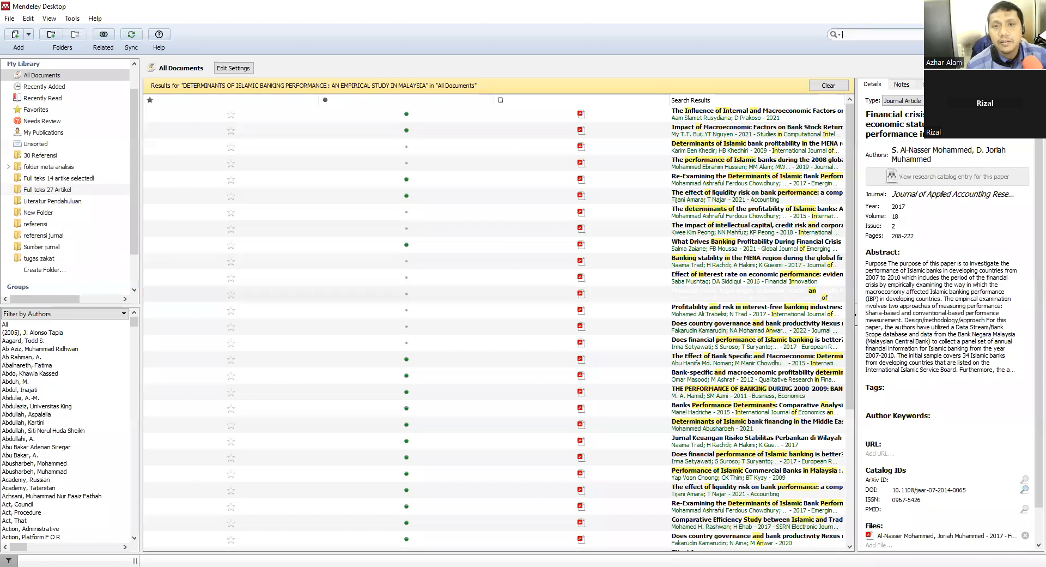
text(Financial crisis , legal origin , economic status and multi bank performance indicators : evidence from Islamic banks in developing countries)
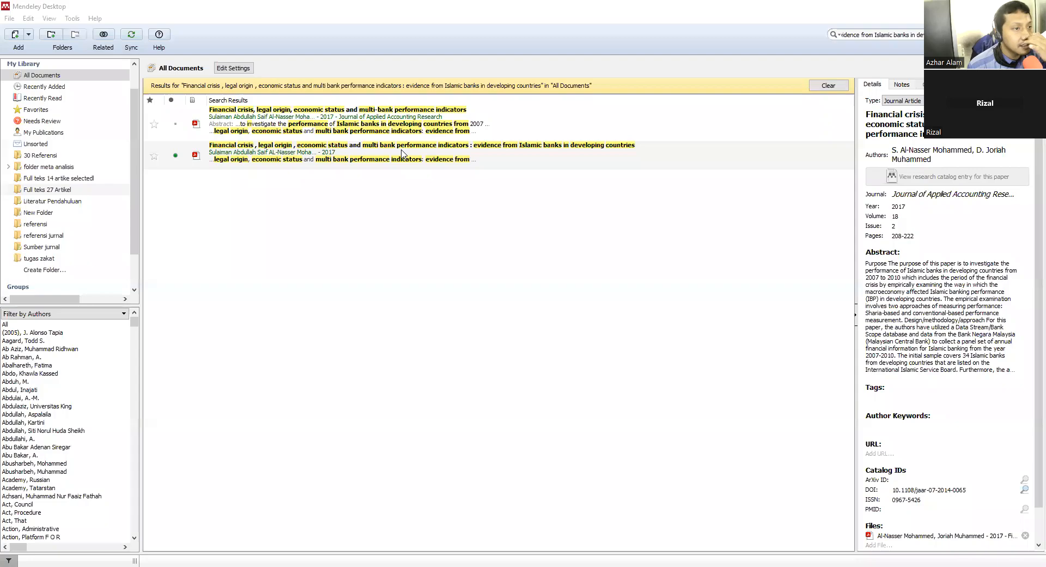
Step: Compare the details of the two 2017 "Financial crisis" entries, then merge them into one document using the proposed details
click(402, 154)
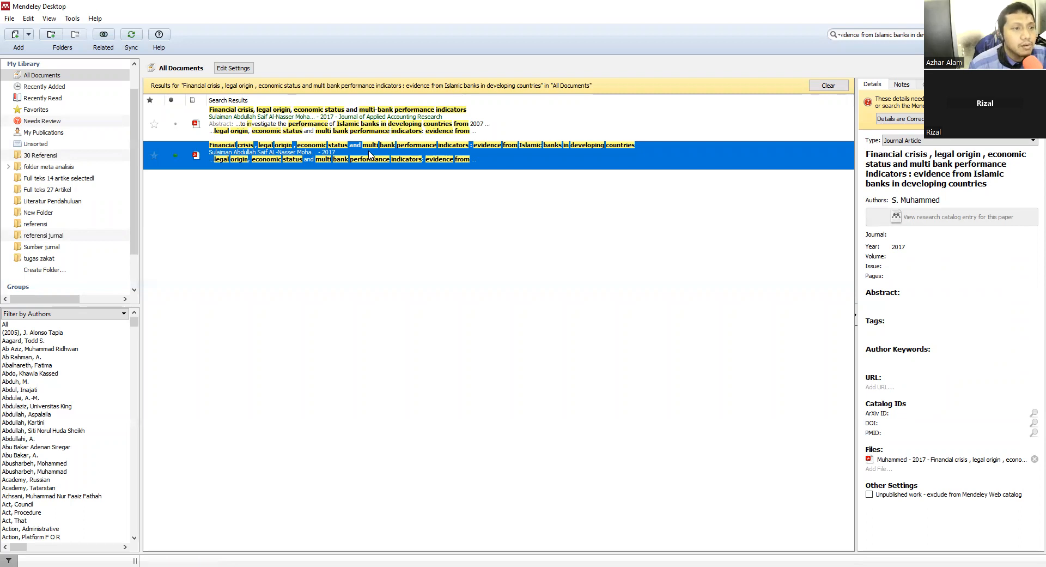
click(397, 126)
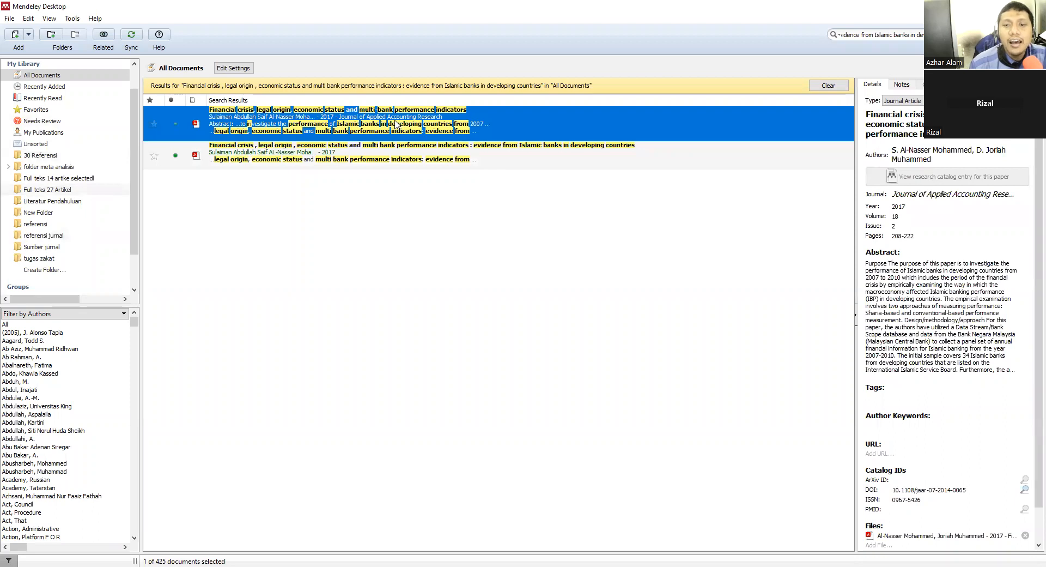
click(381, 155)
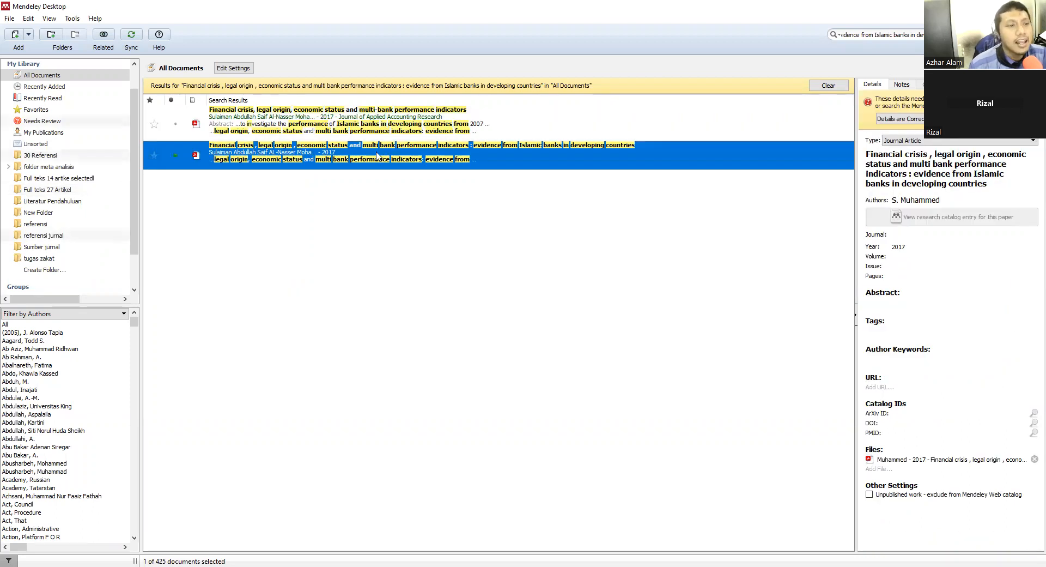
ctrl+click(372, 134)
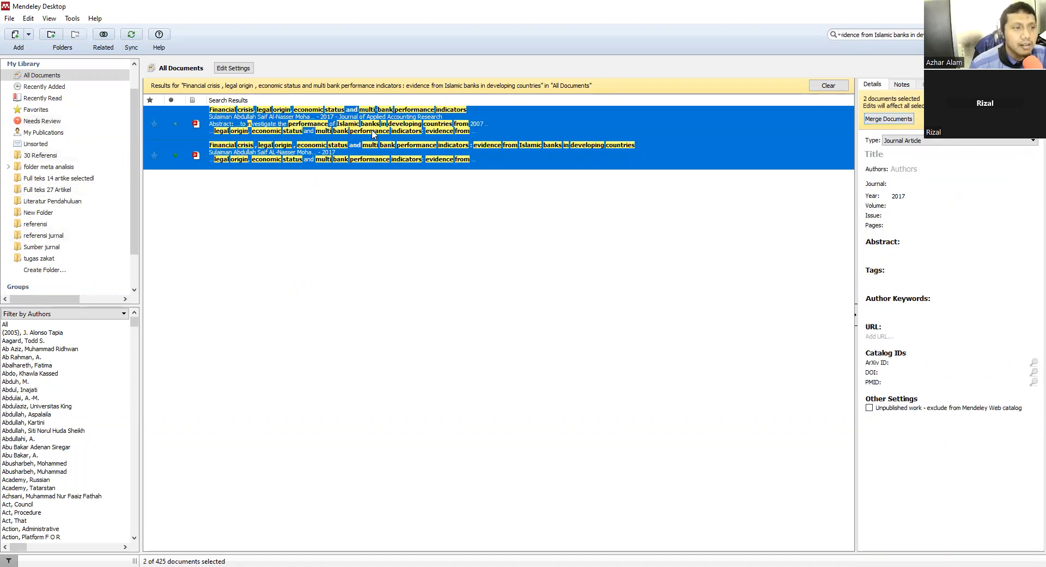
click(907, 121)
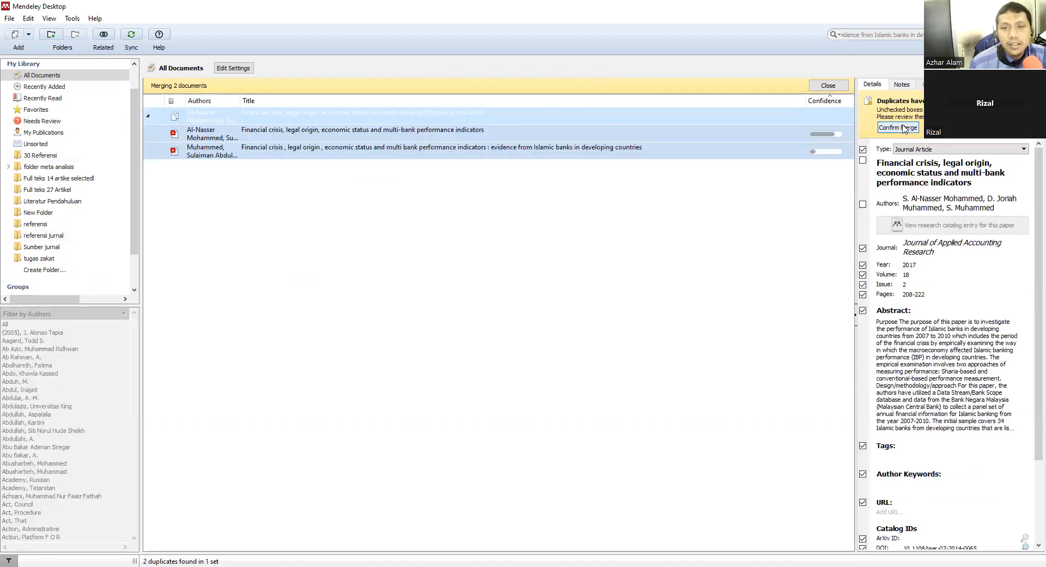
click(903, 129)
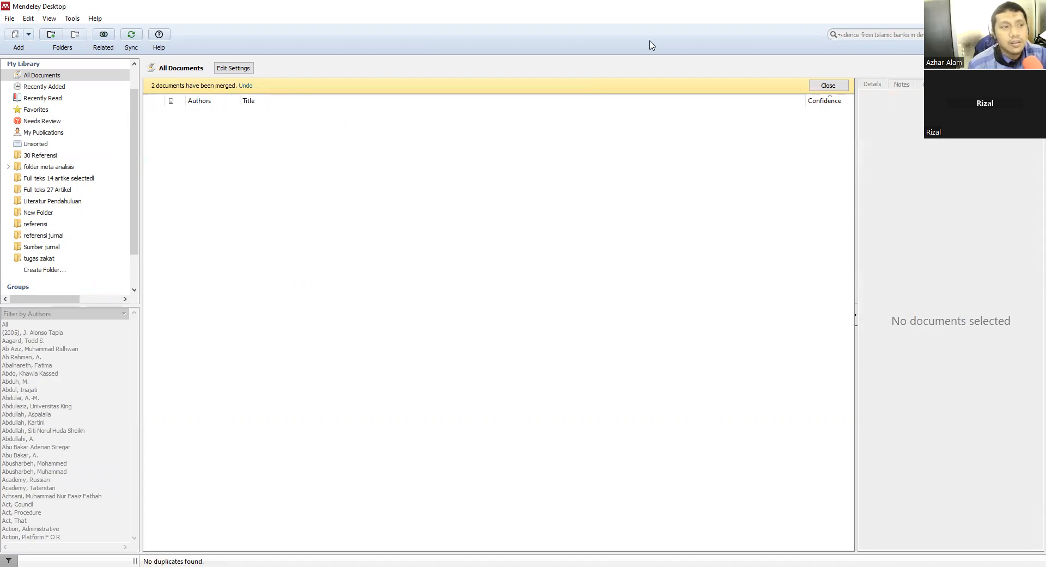
Step: Return to all documents and search the full "Financial crisis , legal origin" article title again to examine the merged entry
click(53, 86)
click(52, 79)
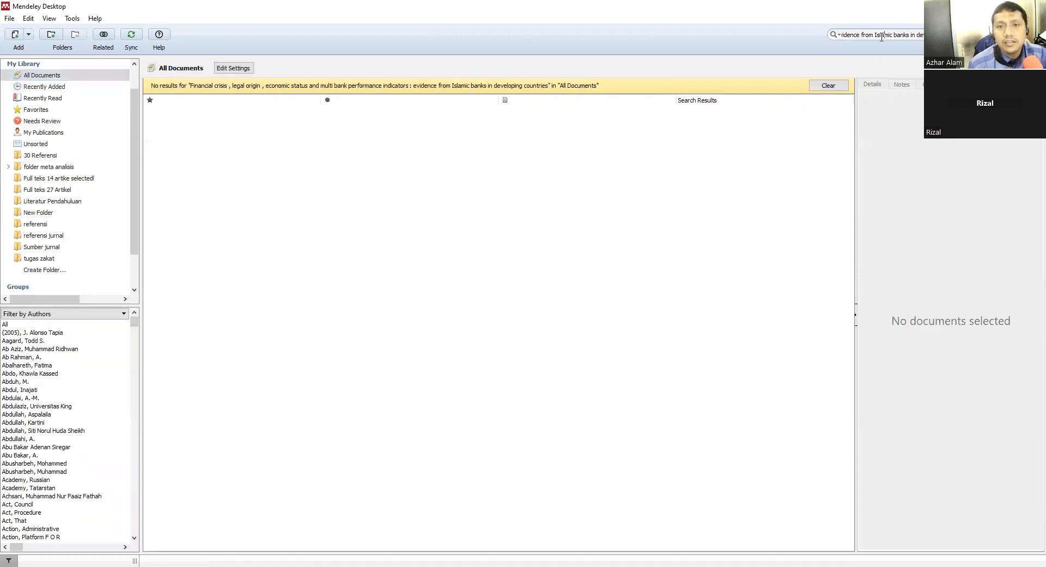
click(1036, 35)
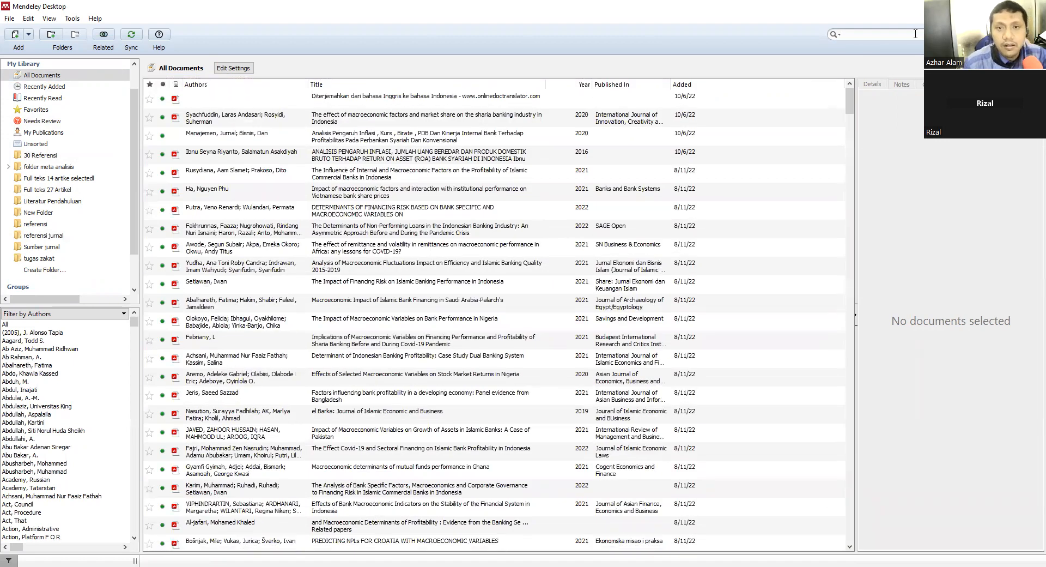
text(Financial crisis , legal origin , economic status and multi bank performance indicators : evidence from Islamic banks in developing countries)
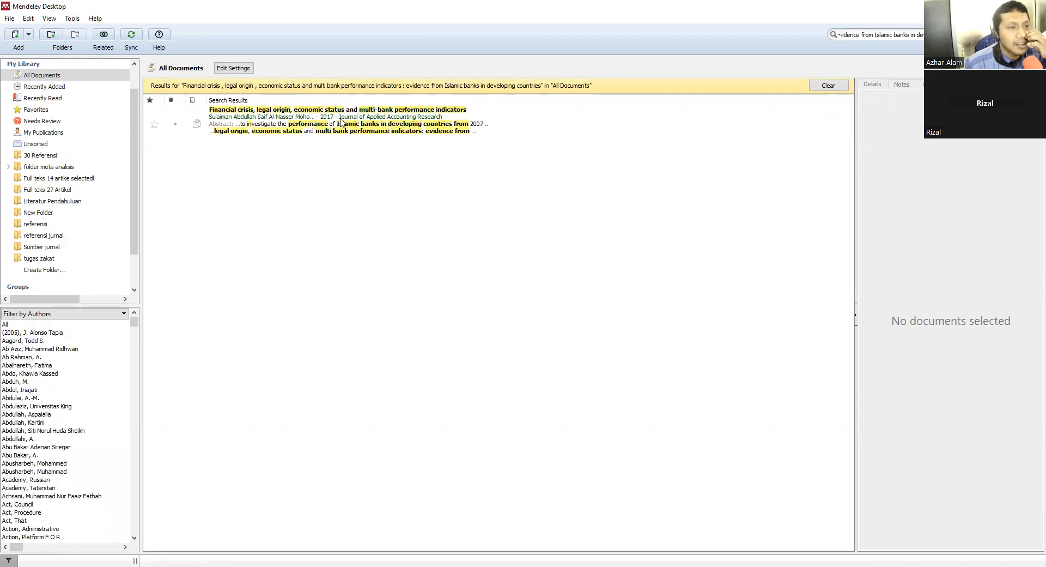
click(342, 122)
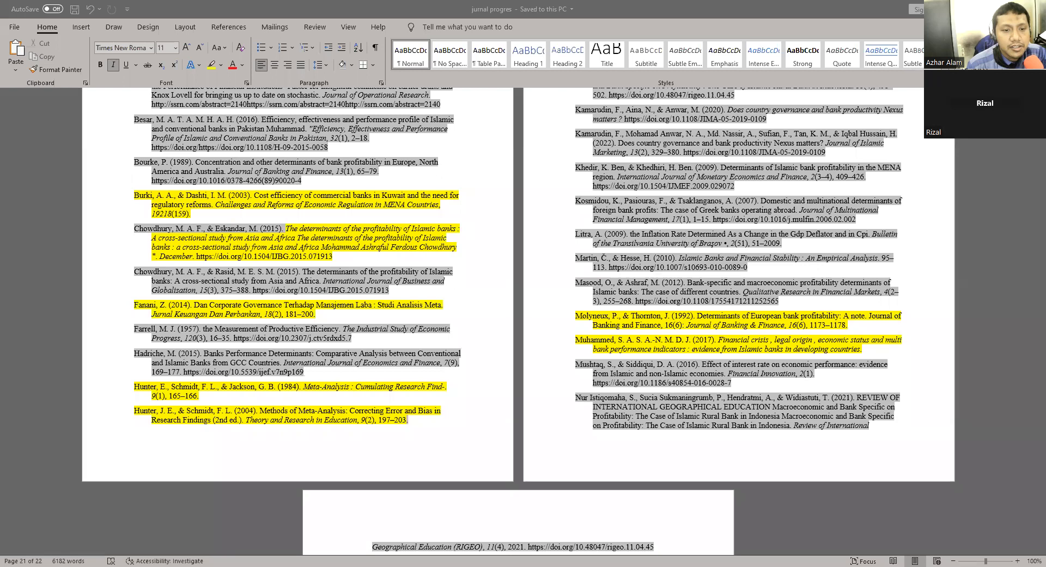
Step: Switch to Word, locate the 2017 "Financial crisis" reference in the bibliography, and refresh the document's Mendeley citations
scroll(673, 286, down, 1)
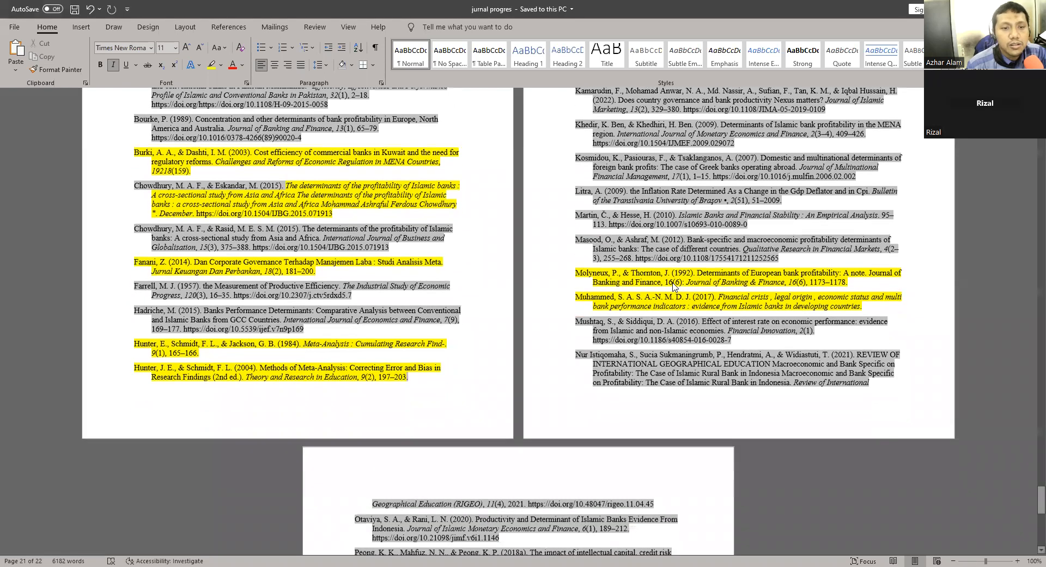
scroll(584, 305, down, 1)
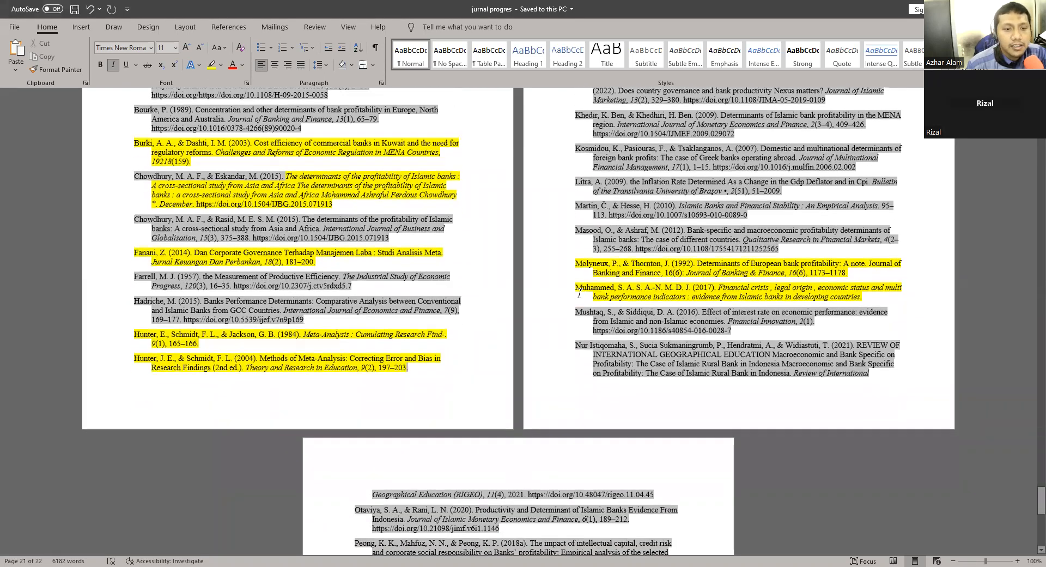
drag(580, 294, 863, 298)
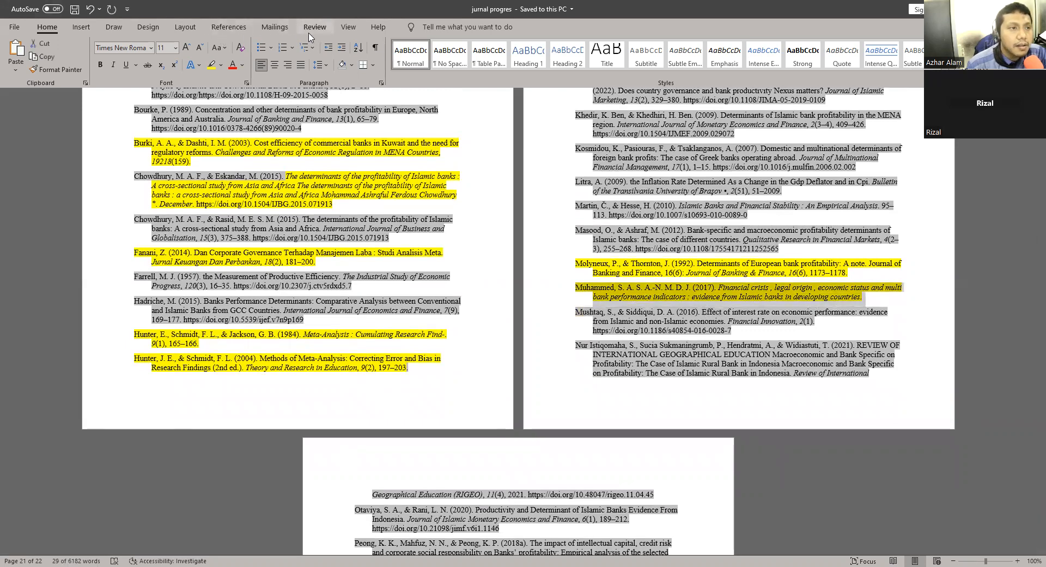
click(311, 29)
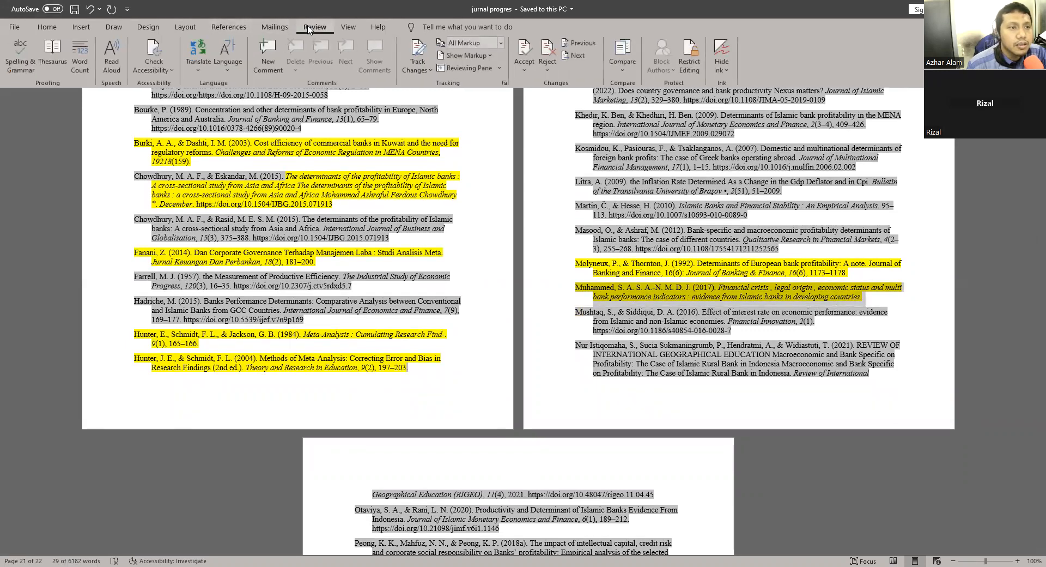
click(239, 28)
click(252, 56)
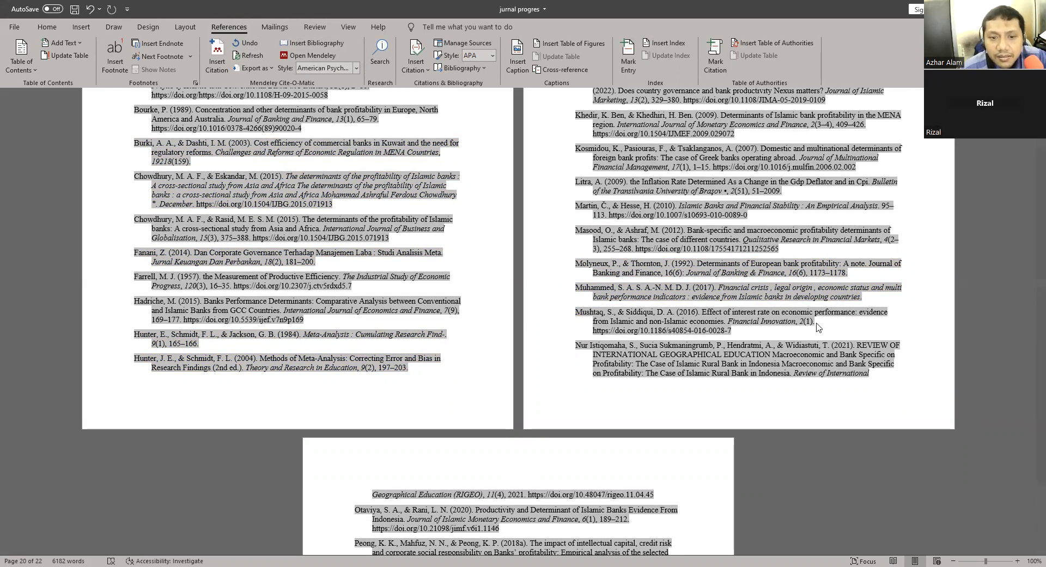
click(252, 56)
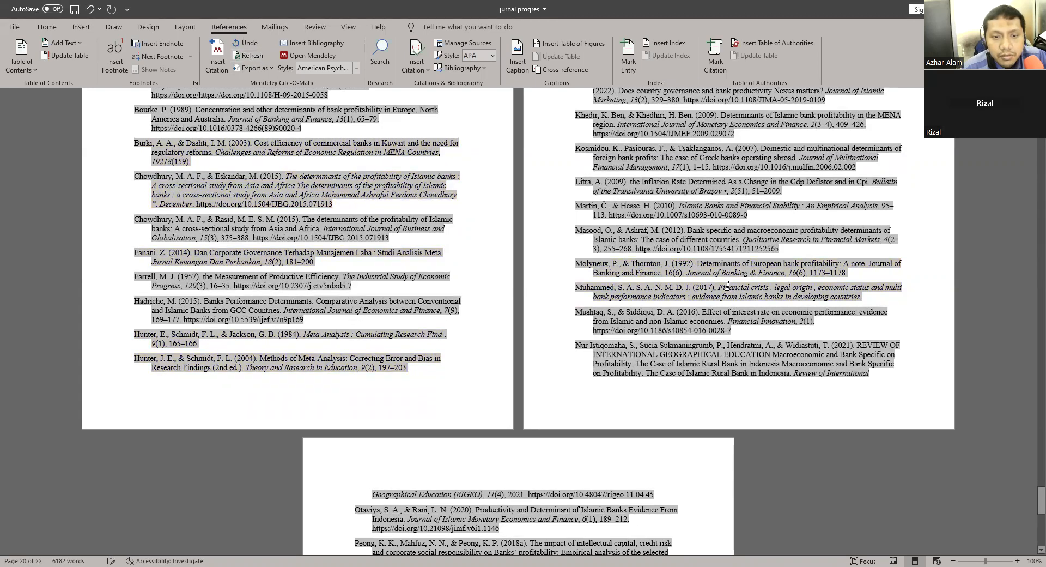
Step: Copy "Financial crisis , legal origin , economic status" from the Word bibliography and search the Mendeley library for it
drag(719, 285, 856, 286)
key(ctrl+c)
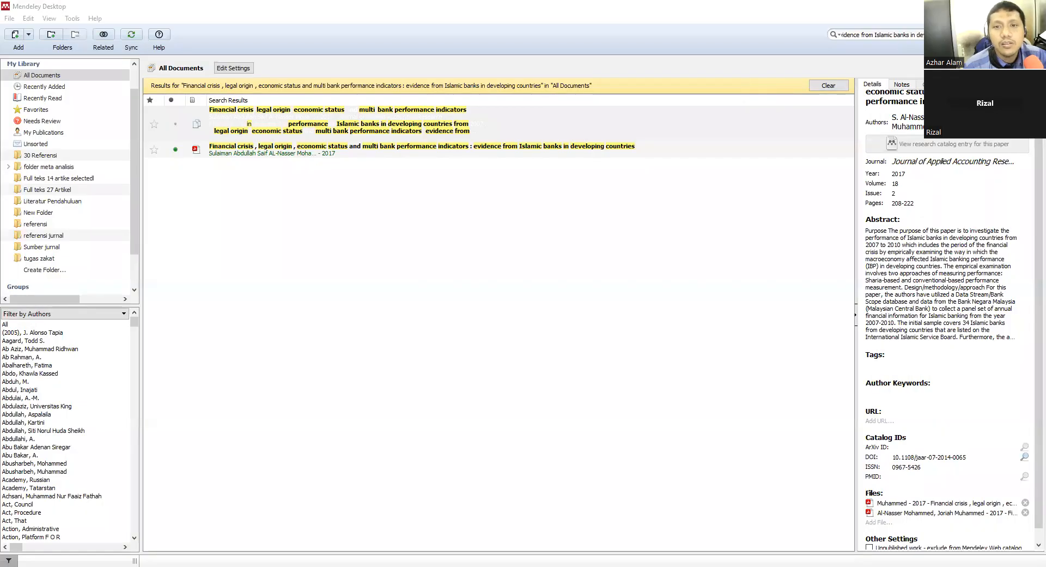
triple_click(890, 38)
key(ctrl+v)
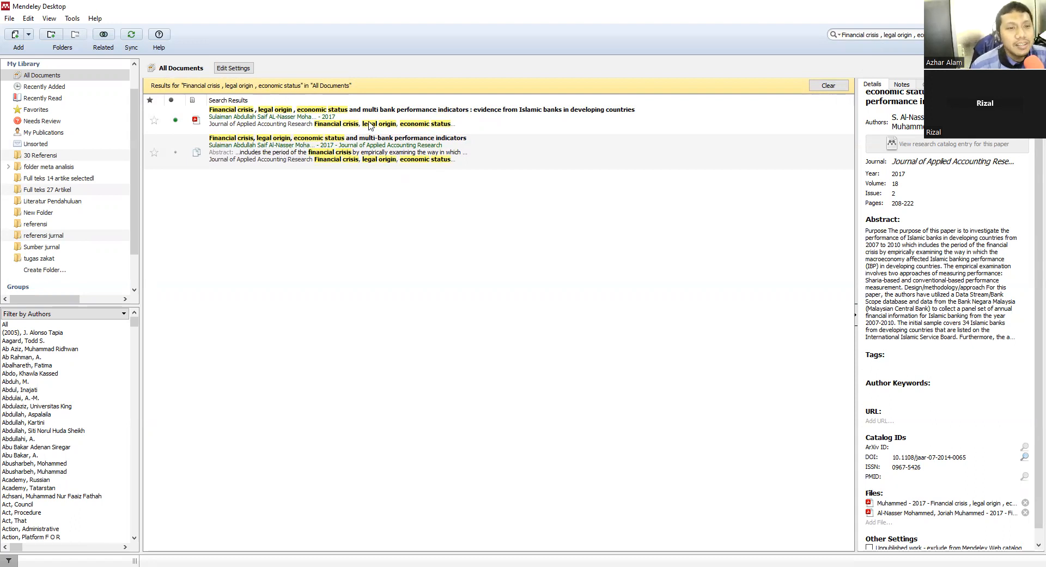
Step: Merge the two 2017 "Financial crisis" entries found in the library and sync Mendeley
click(354, 117)
ctrl+click(345, 146)
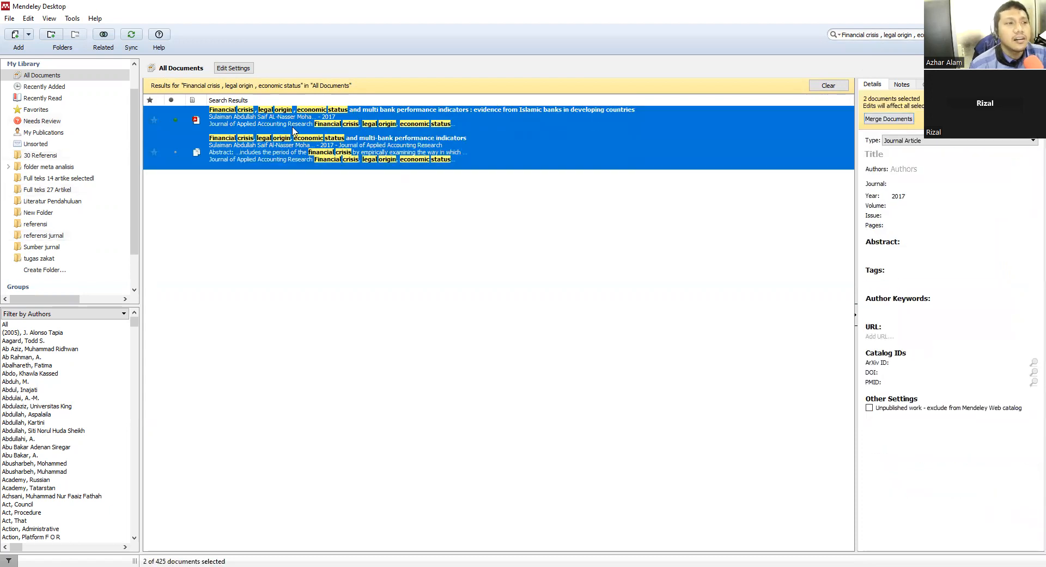
click(880, 119)
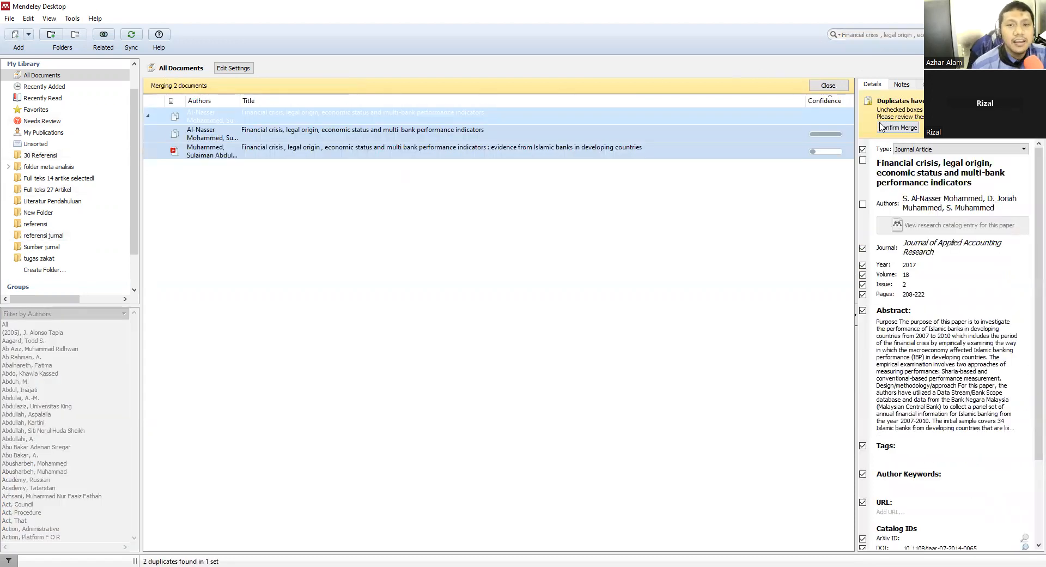
click(881, 127)
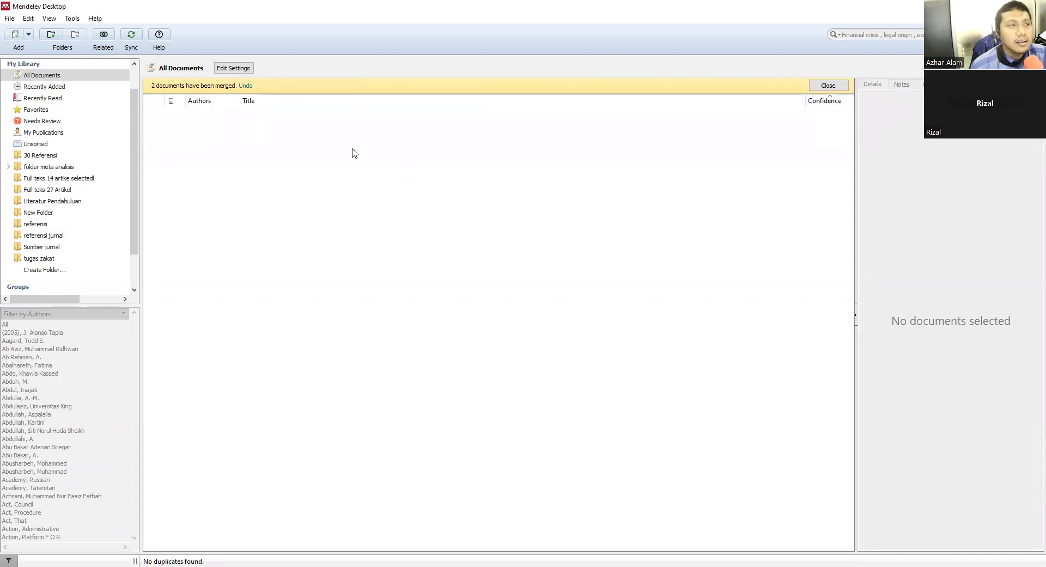
click(131, 36)
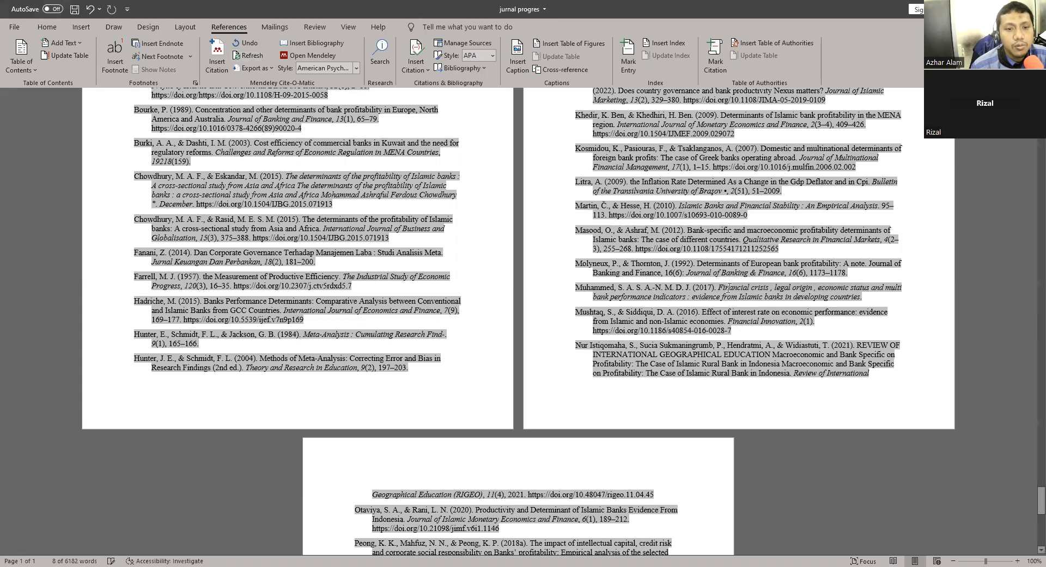
Step: Check the article title in the Word bibliography, then broaden the Mendeley search across all documents to "Financial crisis , legal origin"
drag(716, 287, 854, 300)
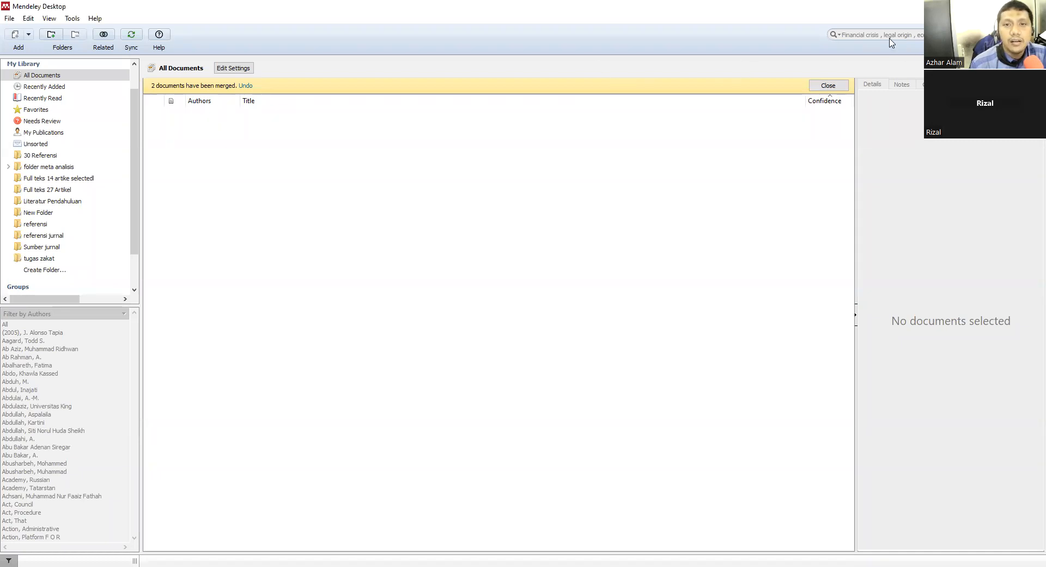
click(58, 78)
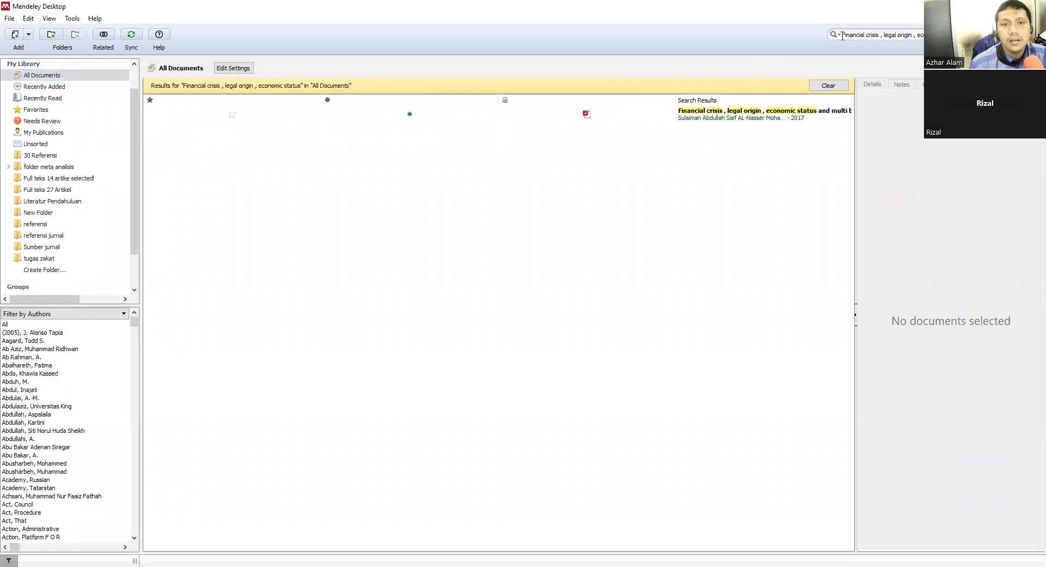
click(672, 116)
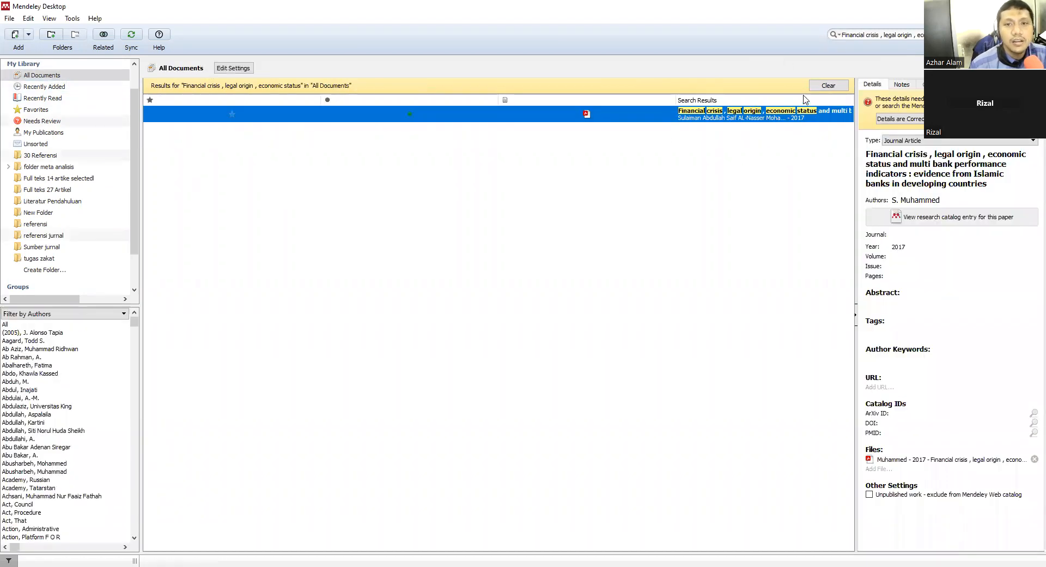
drag(967, 35, 914, 29)
key(BackSpace)
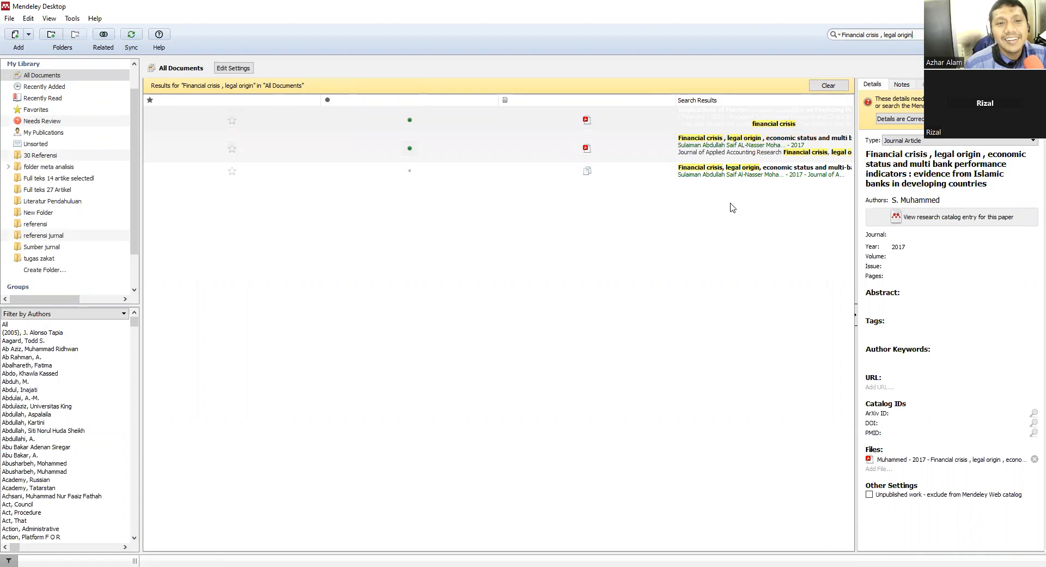
Step: Merge the two "Financial crisis, legal origin" duplicates in the broadened search results, keeping the proposed details
click(737, 147)
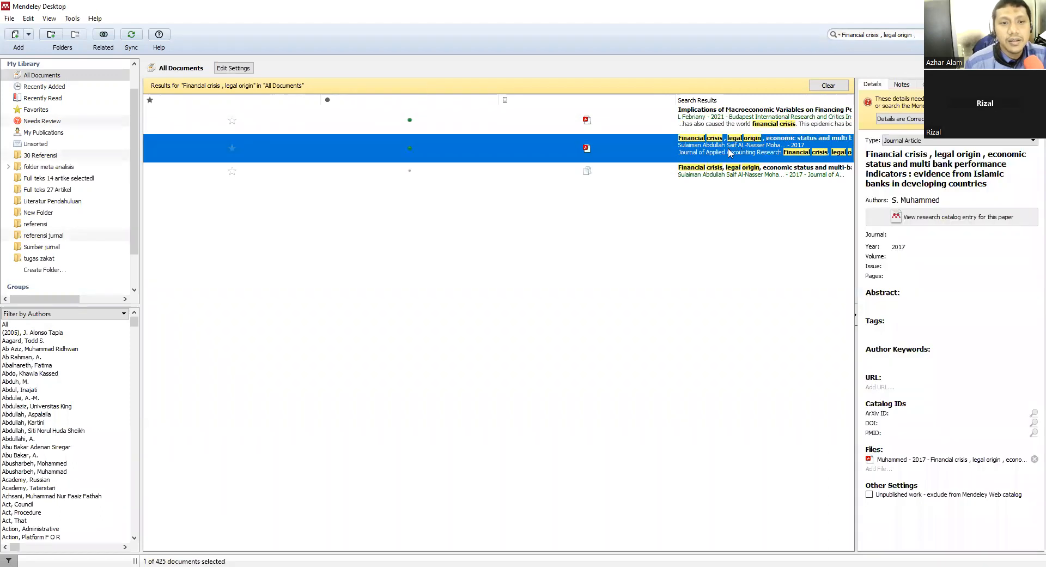
shift+click(716, 173)
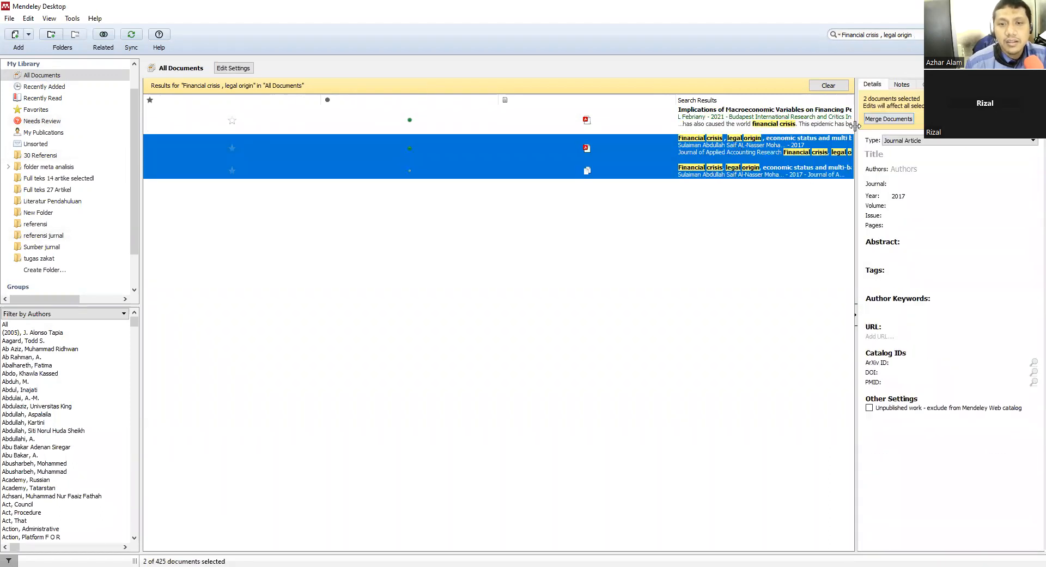
click(879, 119)
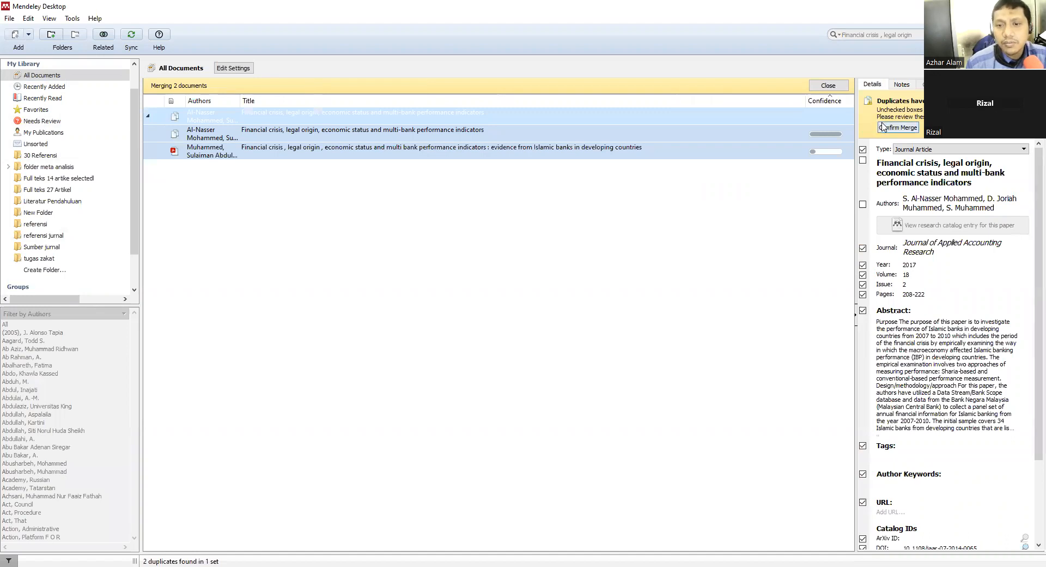
click(884, 126)
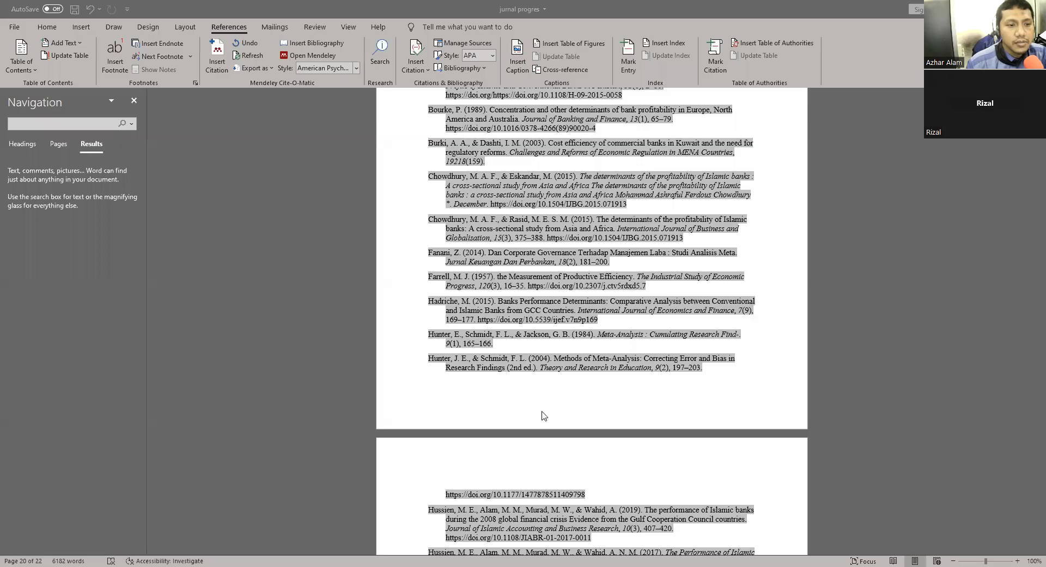
Step: Switch to Word and examine the bibliography entries around the 2017 "Financial crisis" reference
scroll(544, 416, down, 3)
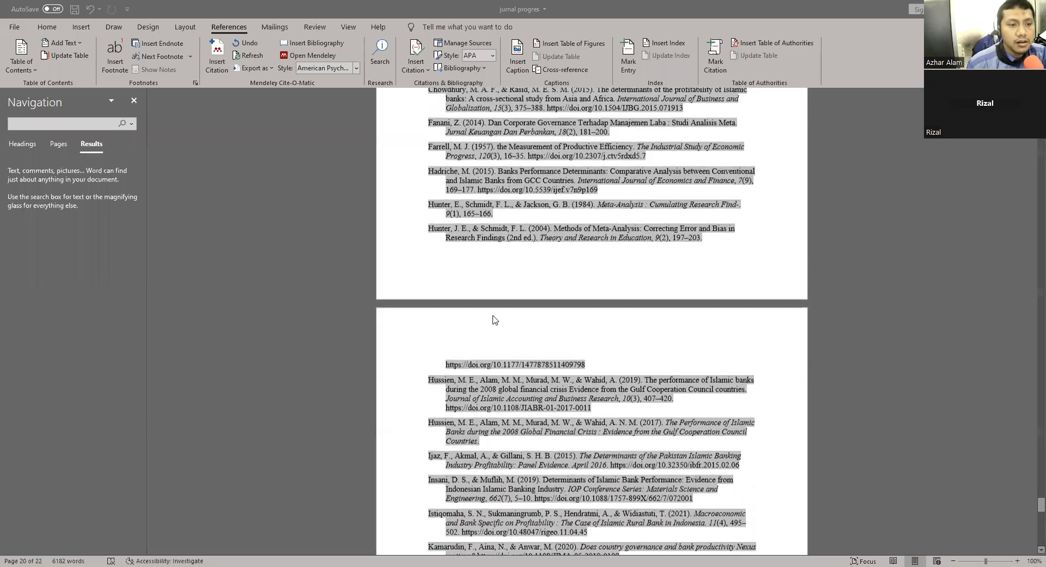
scroll(494, 319, down, 6)
scroll(502, 325, up, 5)
scroll(502, 326, down, 6)
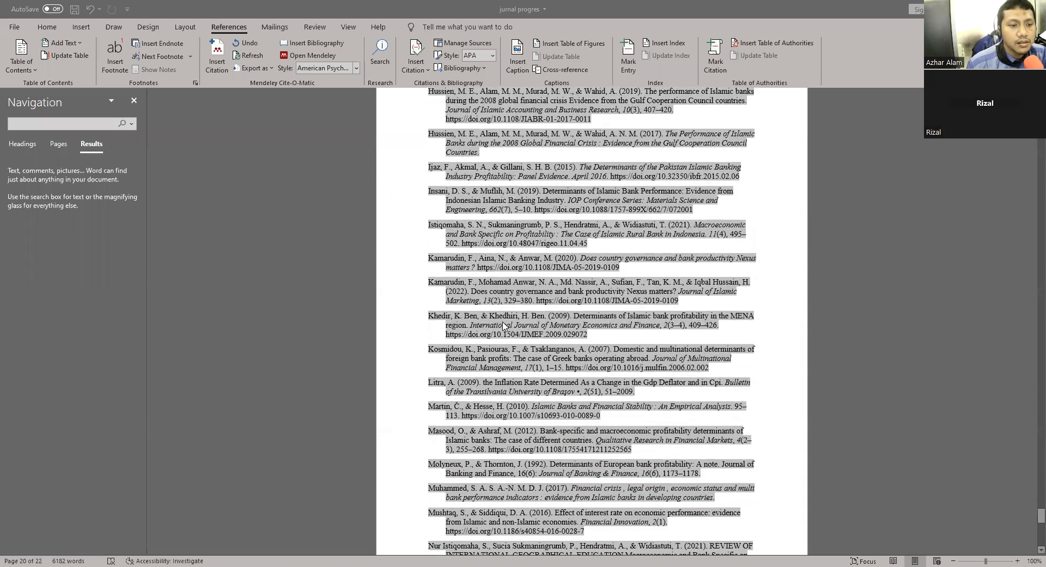
scroll(504, 326, down, 14)
scroll(482, 245, up, 10)
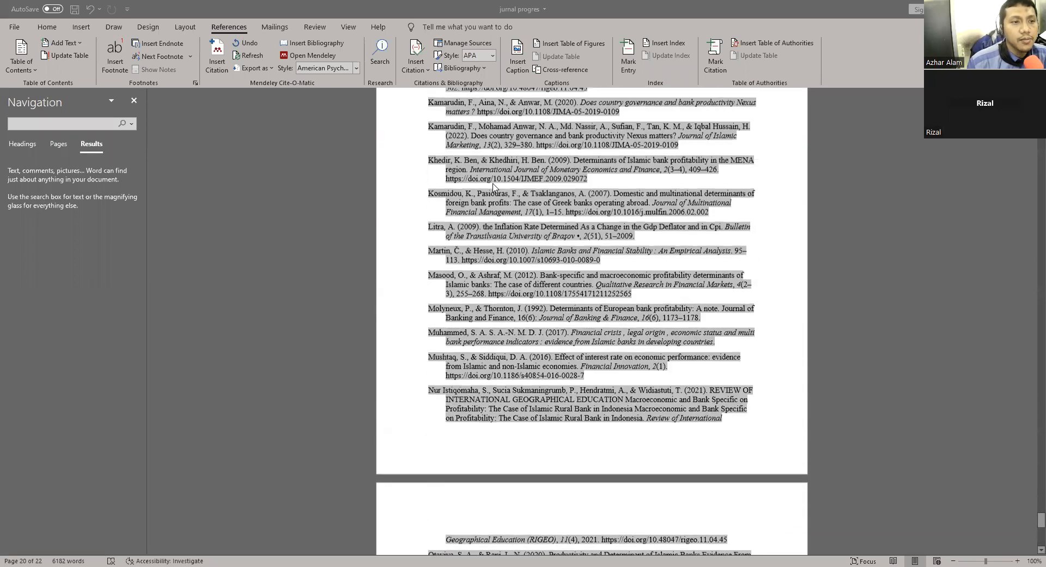
Step: Search the document for the author's surname from the 2017 "Financial crisis" bibliography entry and cycle through its occurrences
scroll(492, 187, up, 1)
scroll(482, 185, up, 2)
scroll(485, 248, down, 2)
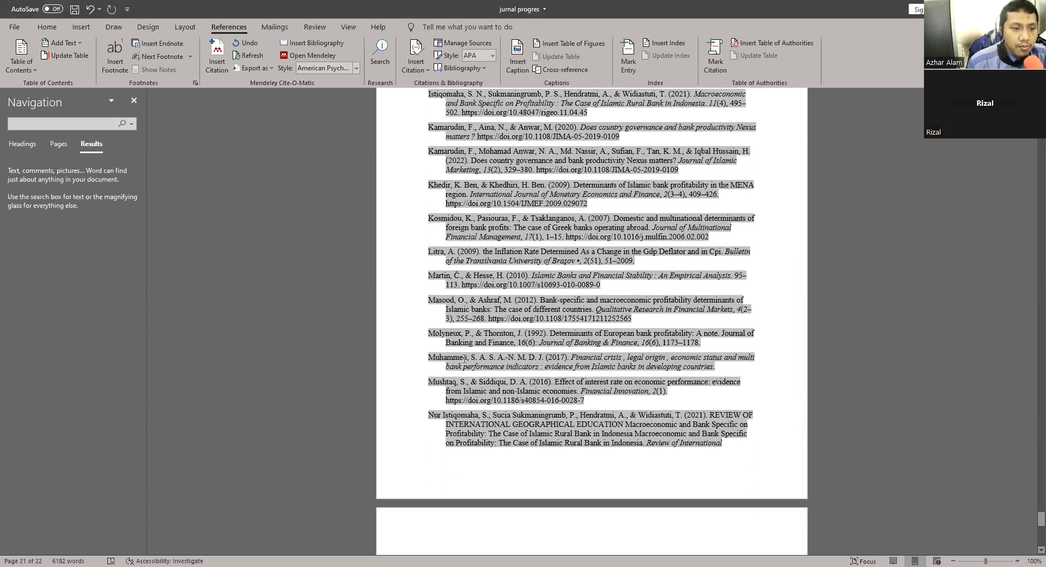
drag(468, 358, 428, 360)
key(ctrl+c)
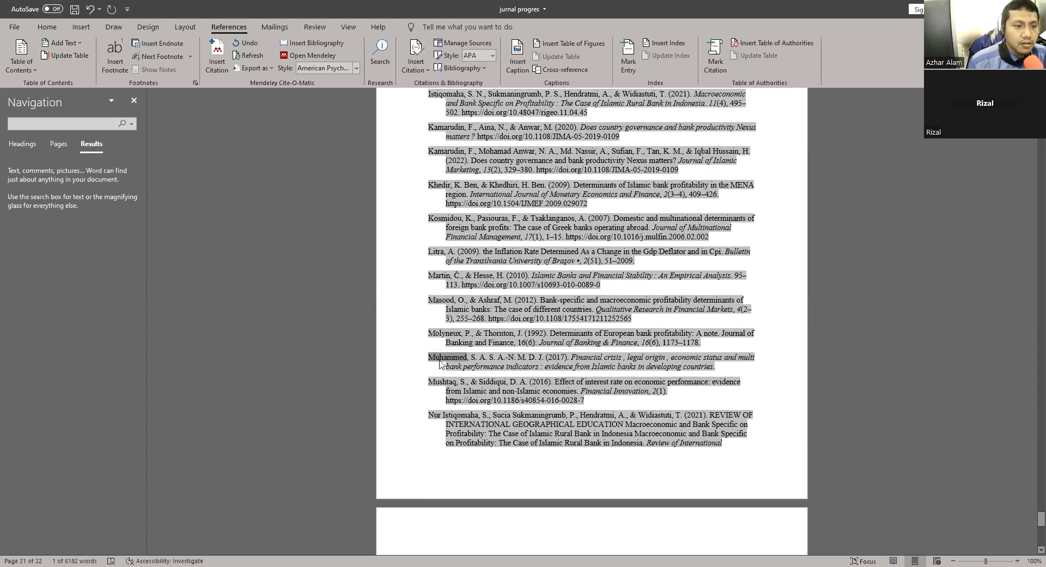
click(44, 125)
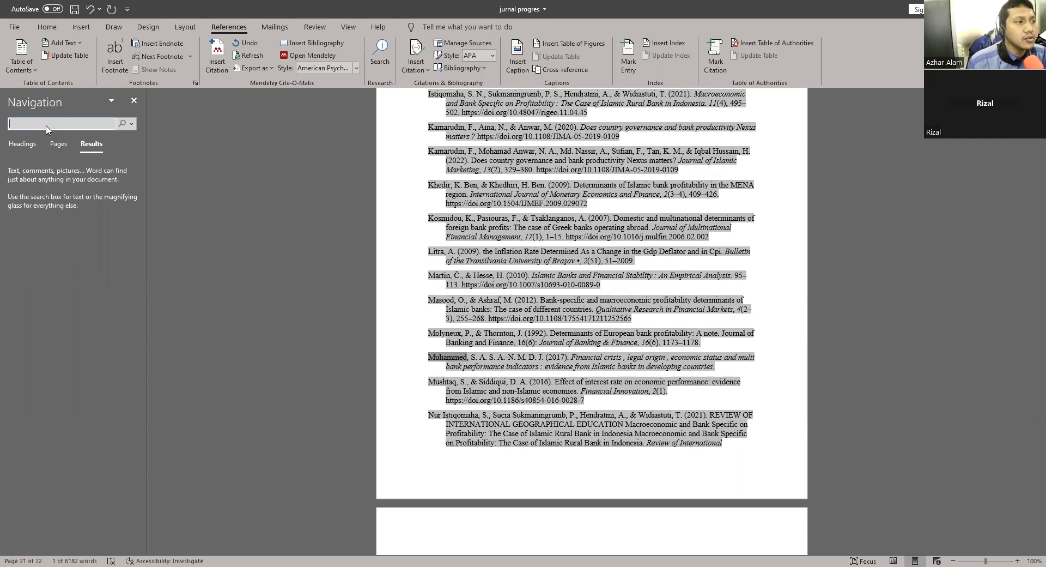
key(ctrl+v)
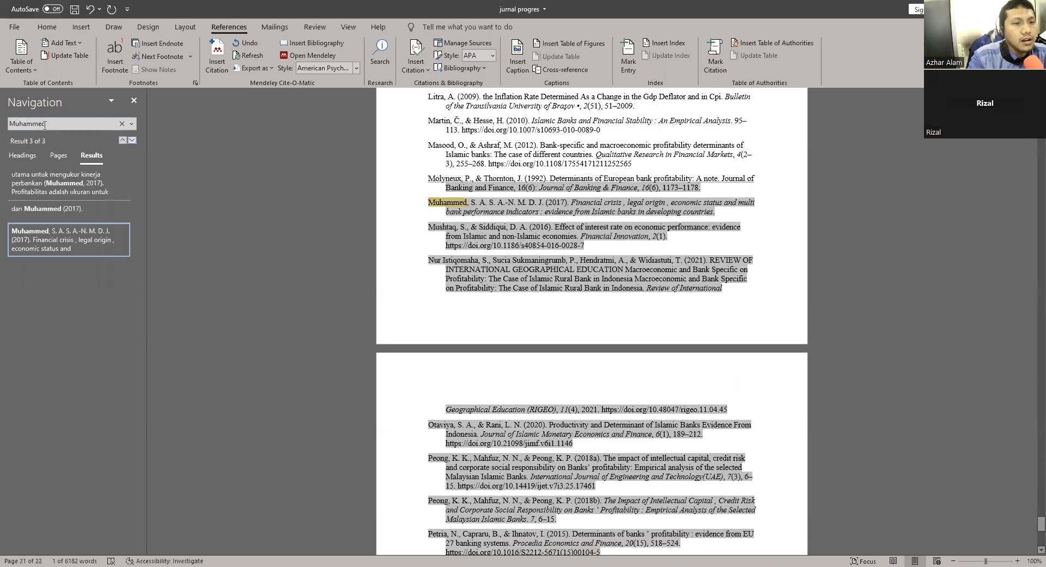
key(Return)
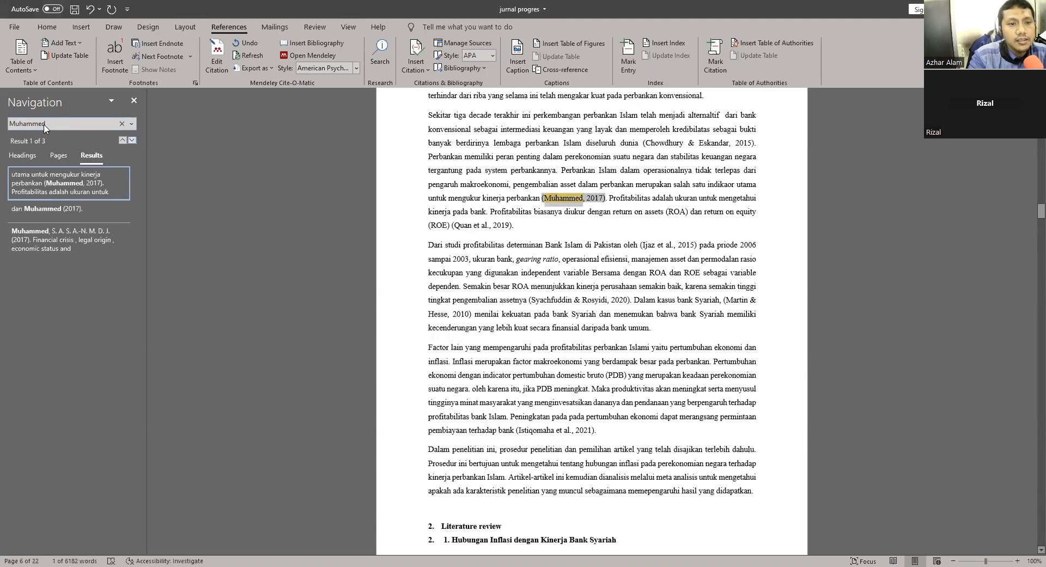
key(Return)
key(Return)
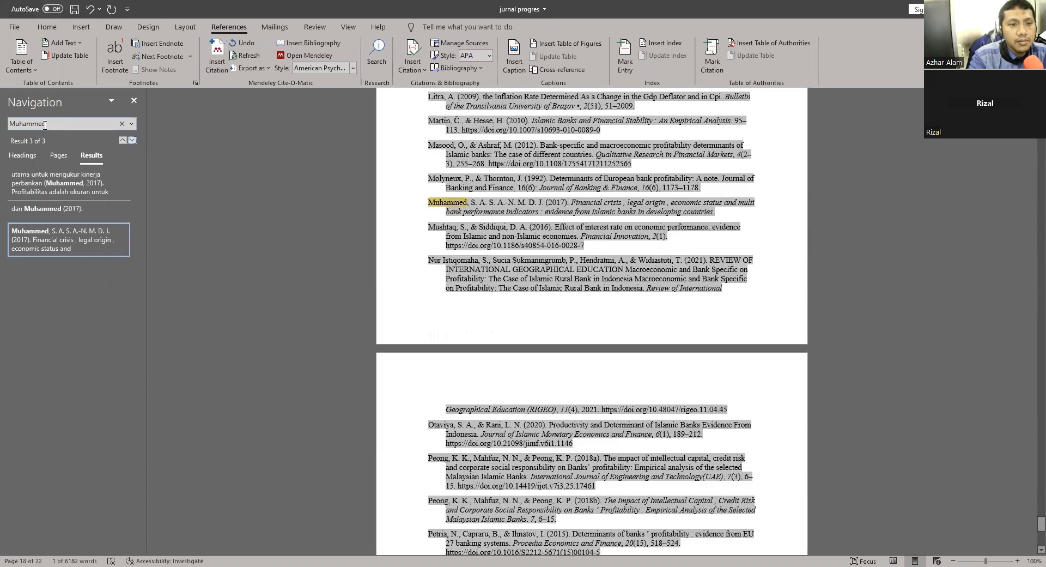
key(Return)
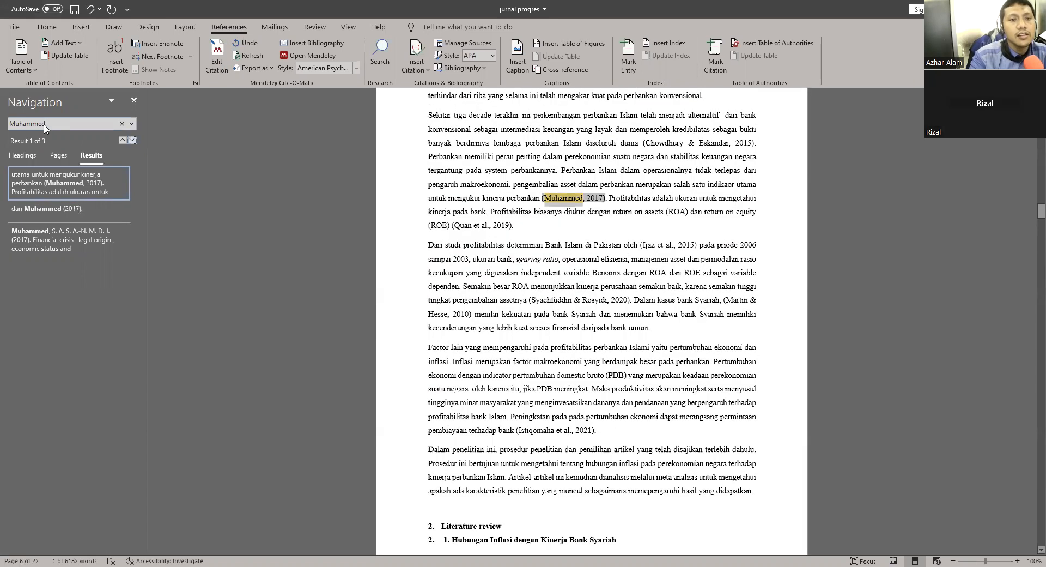
Step: Replace the 2017 citation after "kinerja perbankan" in the introduction with a new Mendeley citation of the complete "Financial crisis" article
click(541, 202)
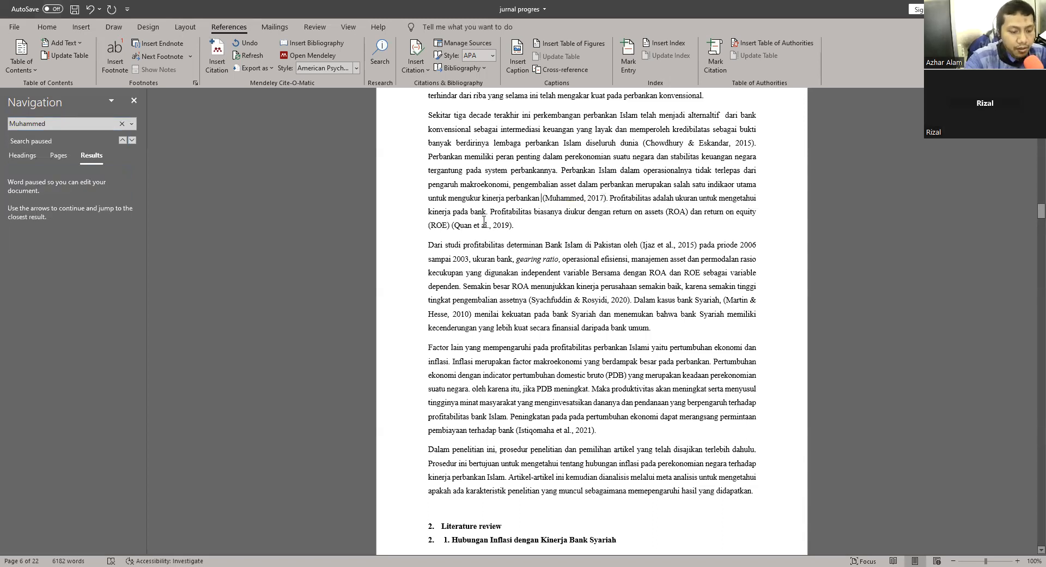
key(alt+m)
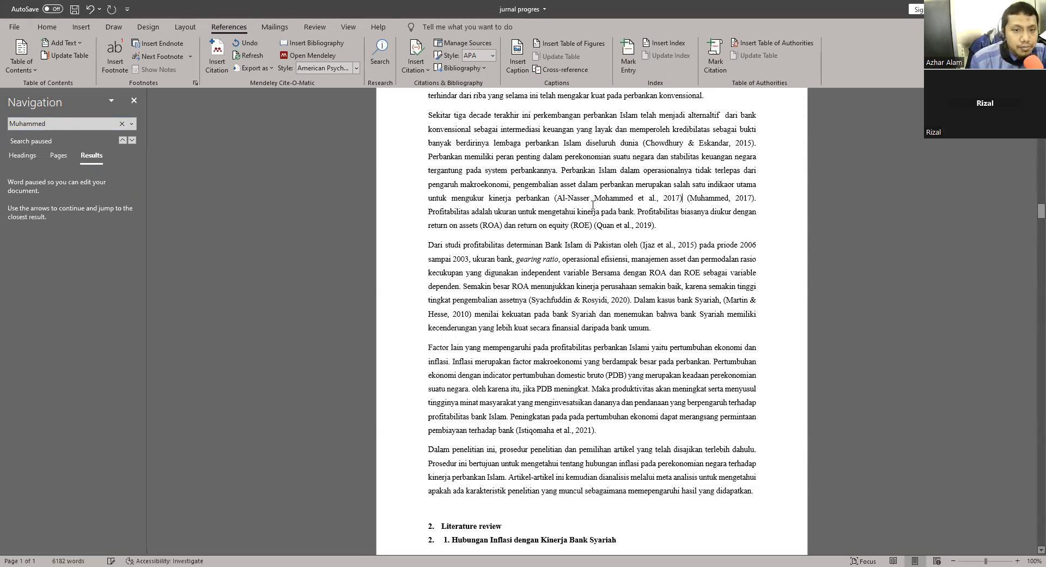
click(704, 198)
drag(705, 197, 755, 199)
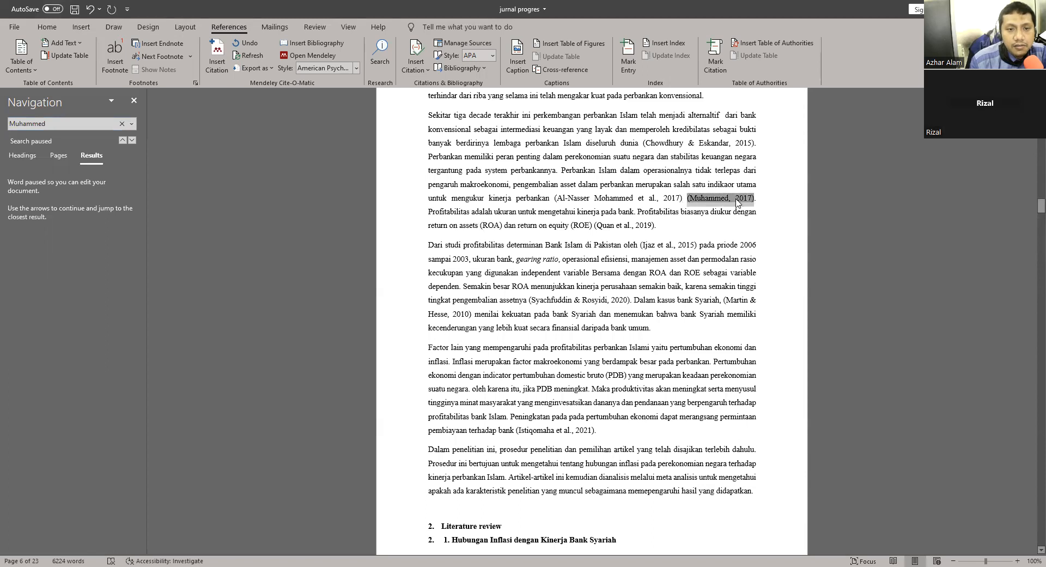
key(Delete)
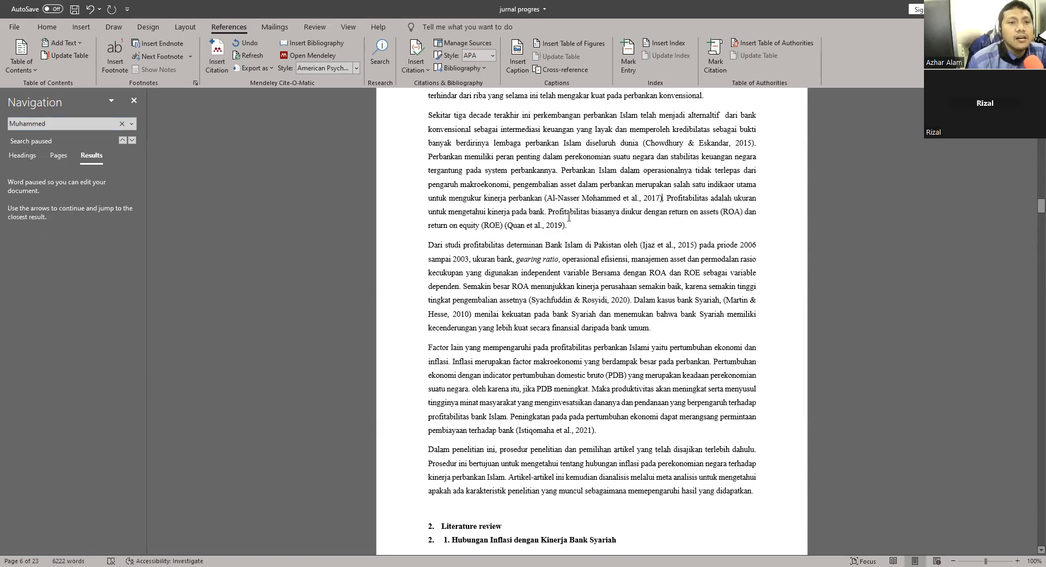
Step: Delete the hyphenated first part of the author's surname from the newly inserted 2017 citation
click(579, 202)
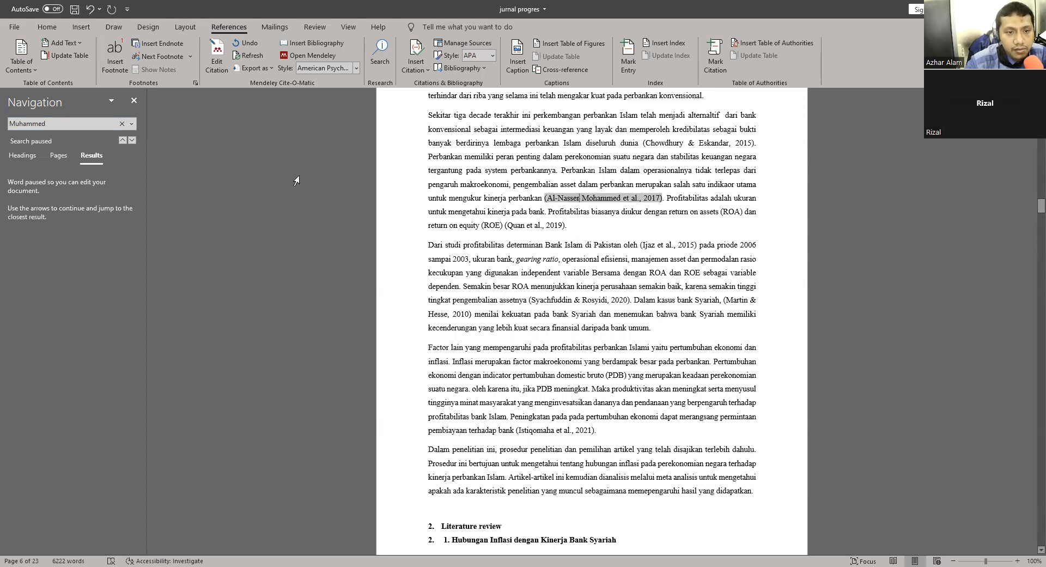
key(BackSpace)
key(BackSpace)
key(BackSpace)
key(BackSpace)
key(BackSpace)
key(BackSpace)
key(BackSpace)
key(BackSpace)
key(BackSpace)
key(BackSpace)
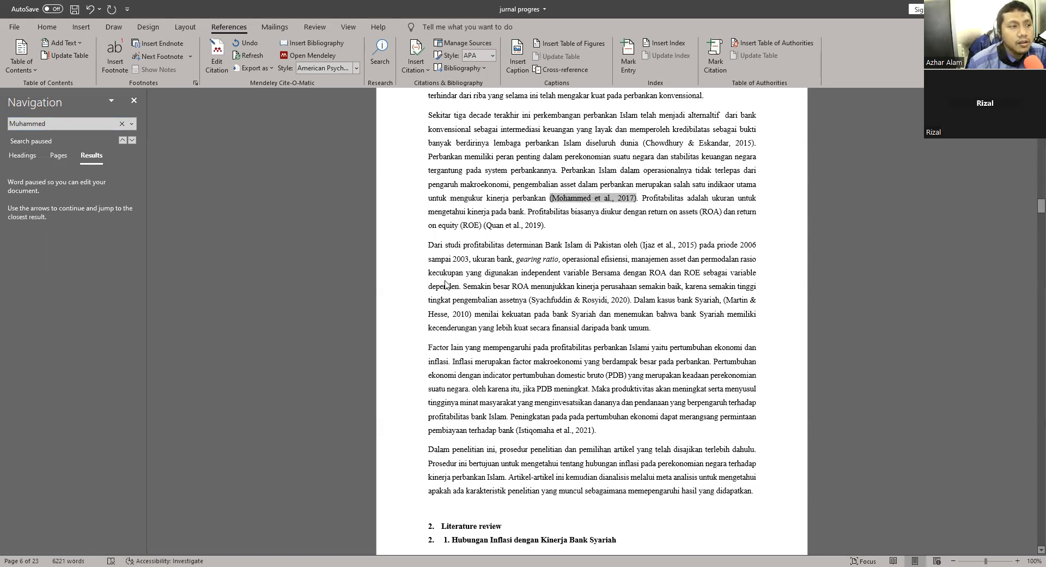
Step: Step back and forth through the remaining occurrences of the surname, comparing the in-text citation with the bibliography entries
click(132, 140)
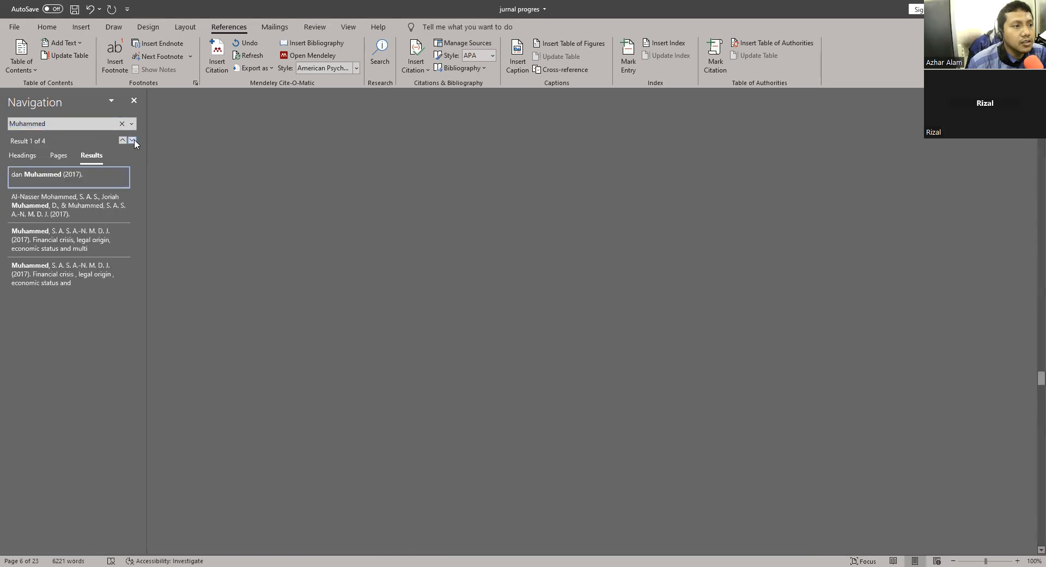
click(132, 140)
click(132, 140)
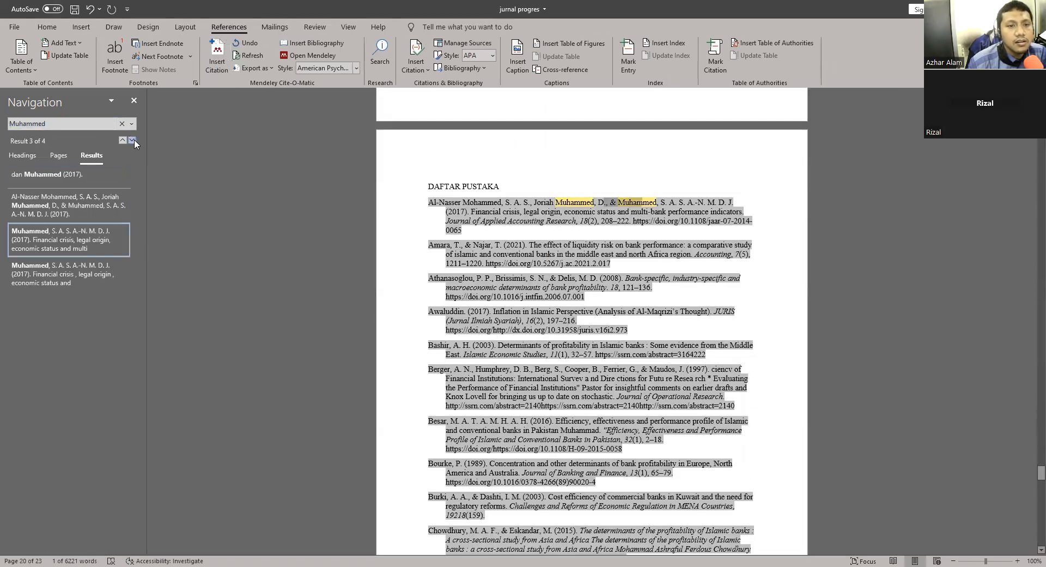
click(131, 140)
click(132, 140)
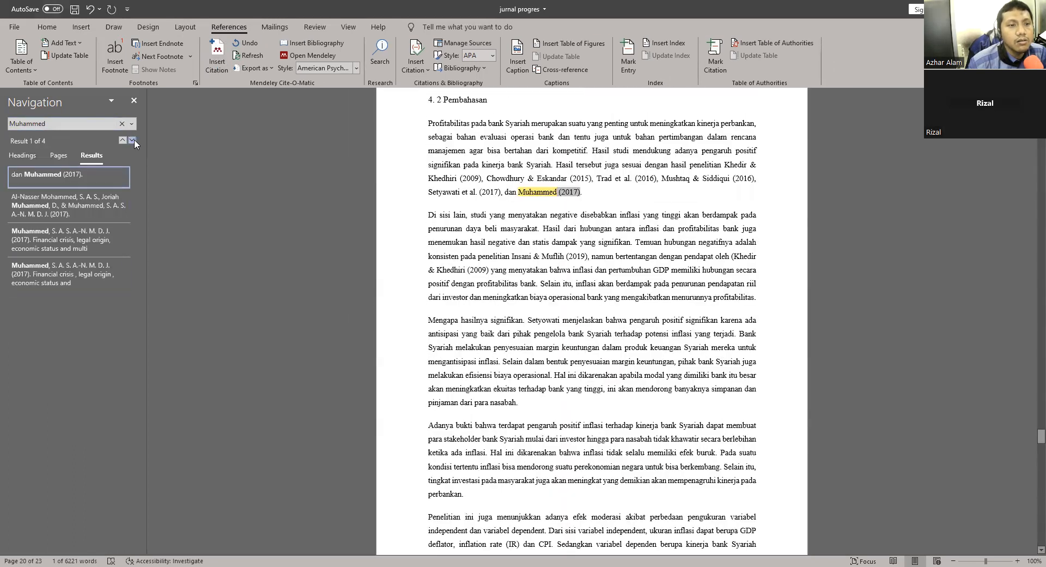
click(132, 140)
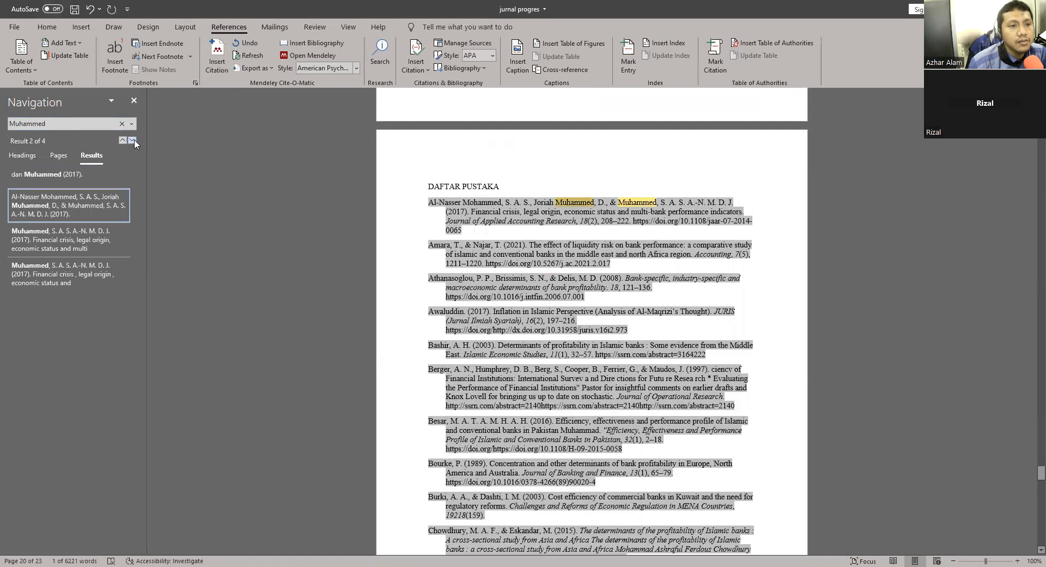
click(123, 142)
click(123, 142)
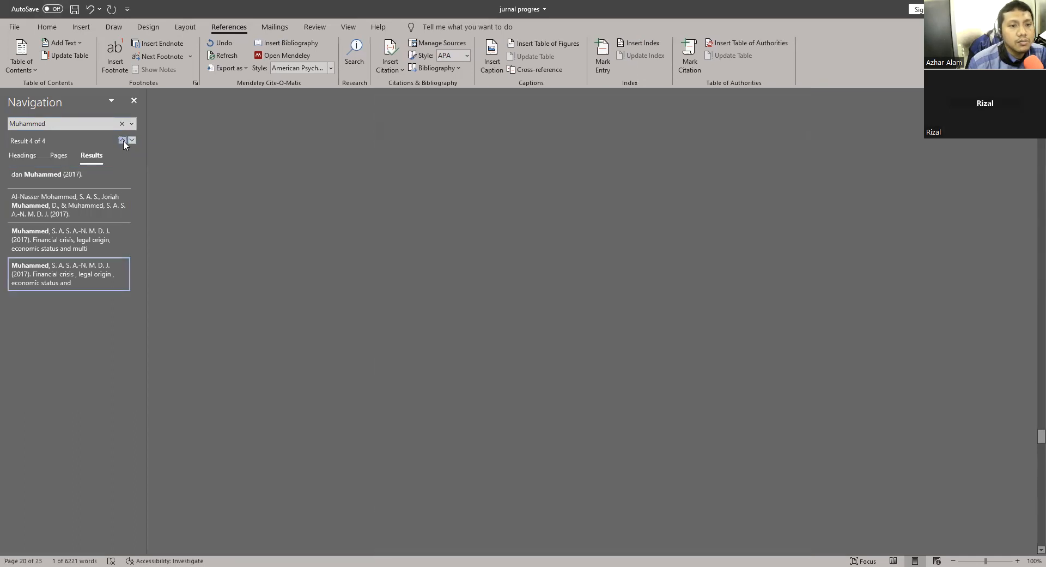
click(123, 141)
click(123, 141)
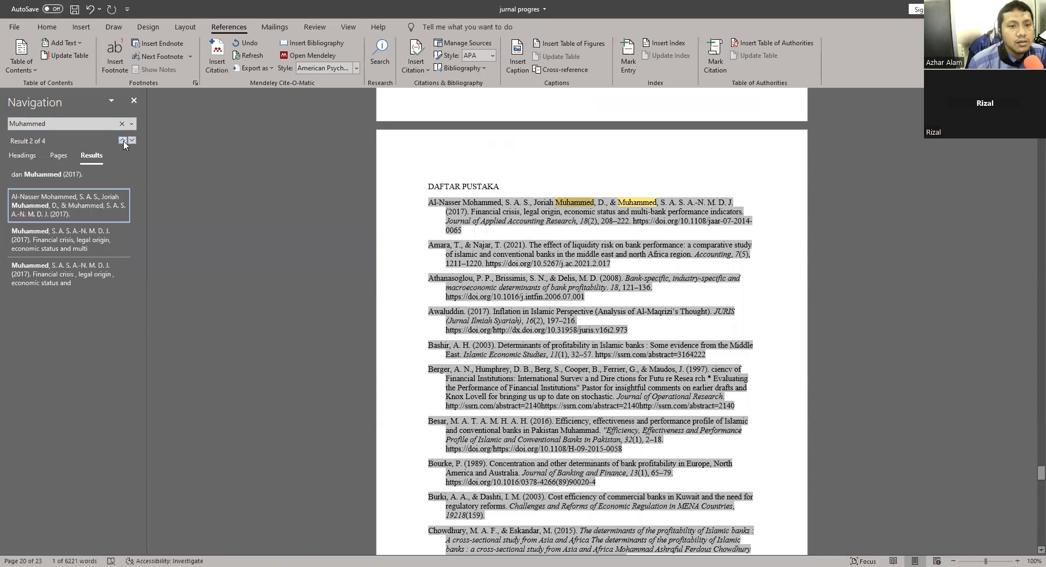
click(123, 141)
click(123, 141)
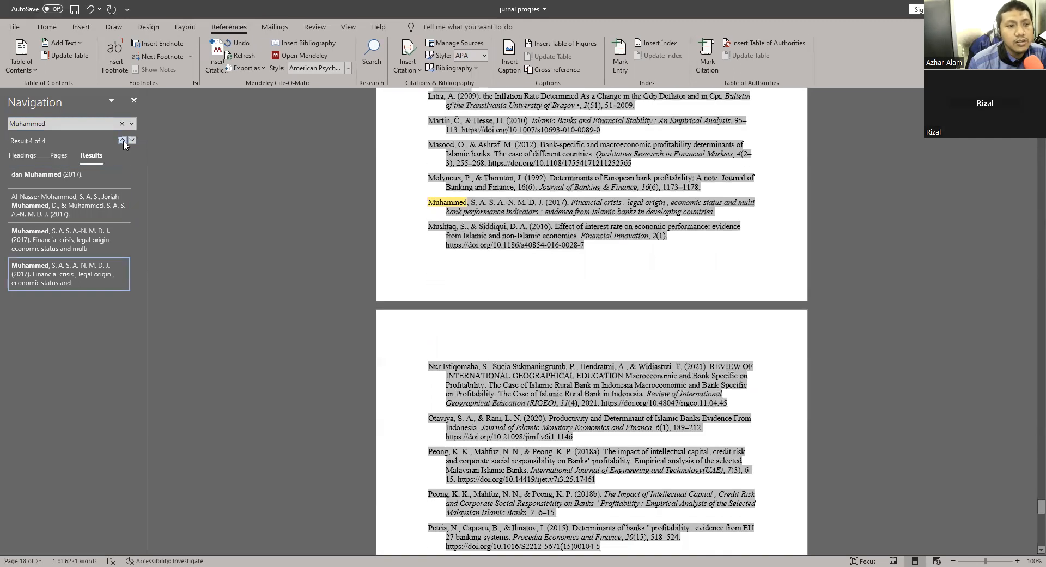
click(123, 141)
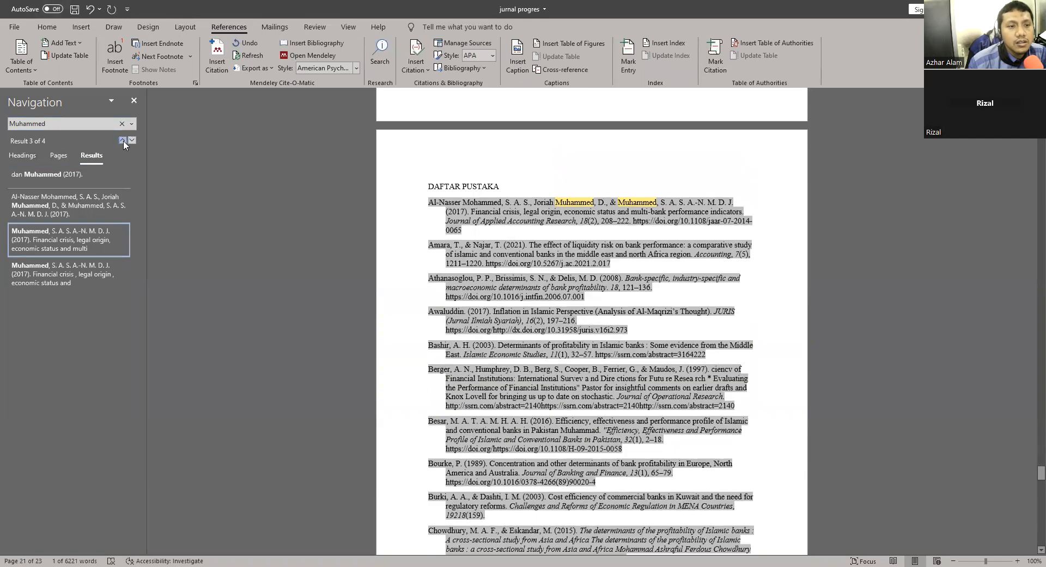
click(123, 141)
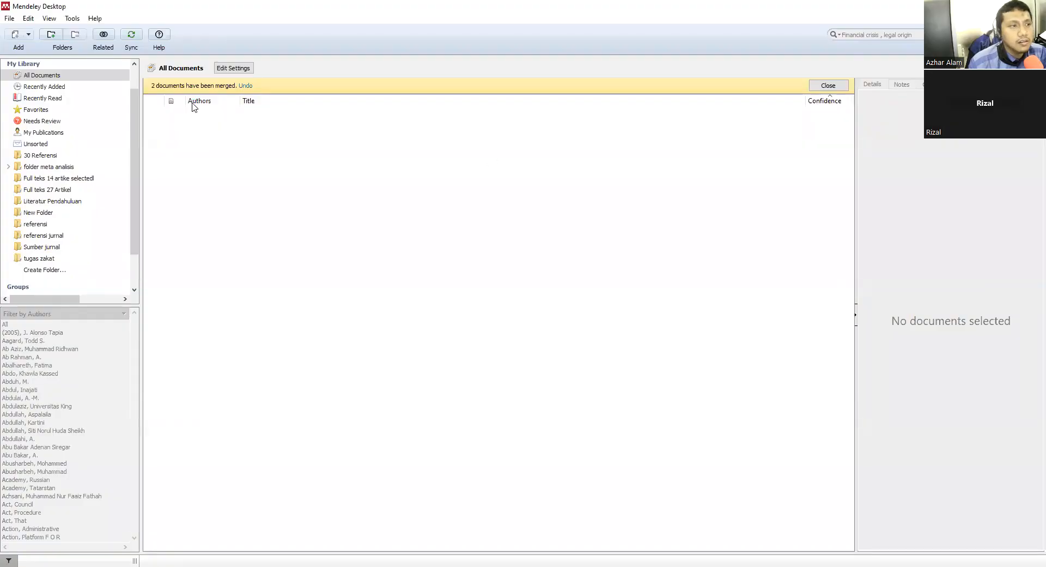
Step: Switch to Mendeley, check the "Financial crisis , legal origin" results, and search all documents for the author's surname
click(23, 76)
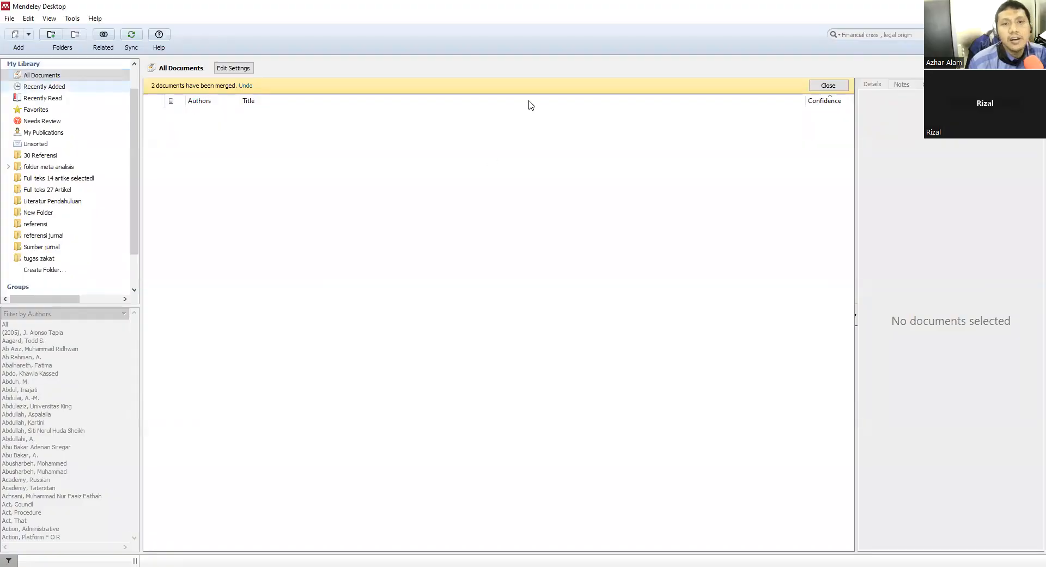
click(725, 133)
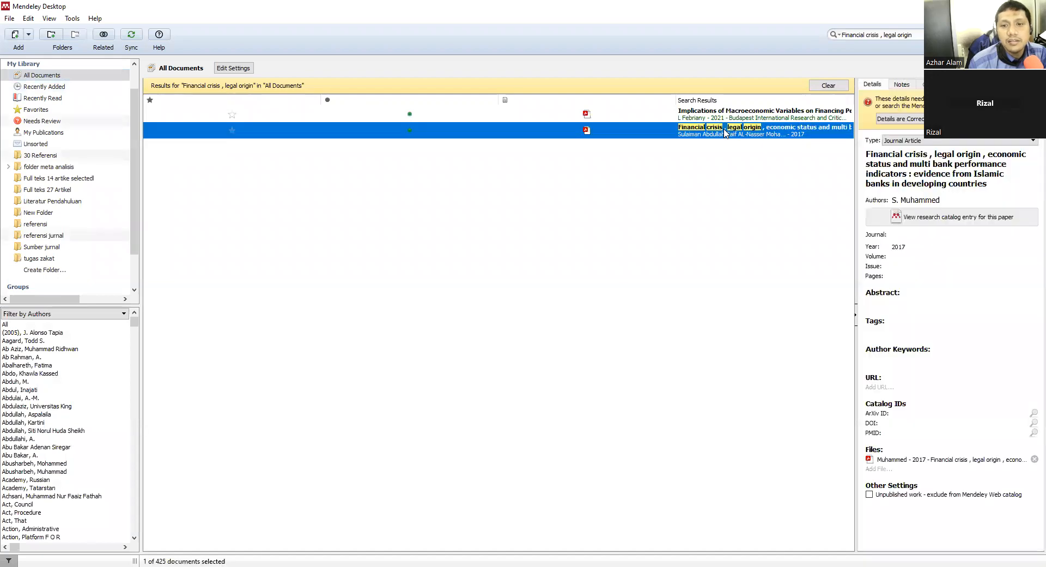
click(737, 114)
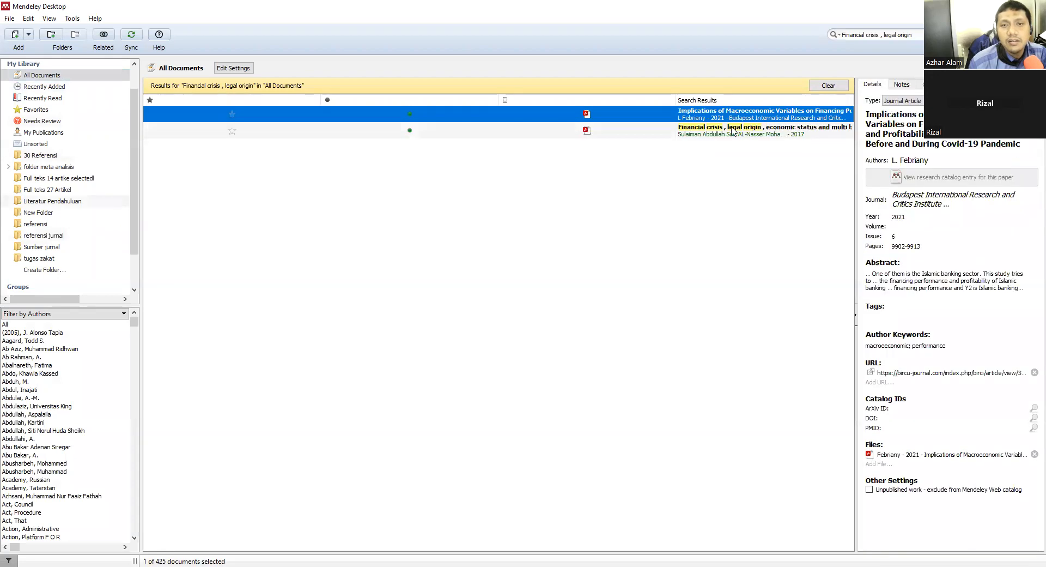
click(732, 132)
drag(842, 35, 817, 39)
text(Muhammed)
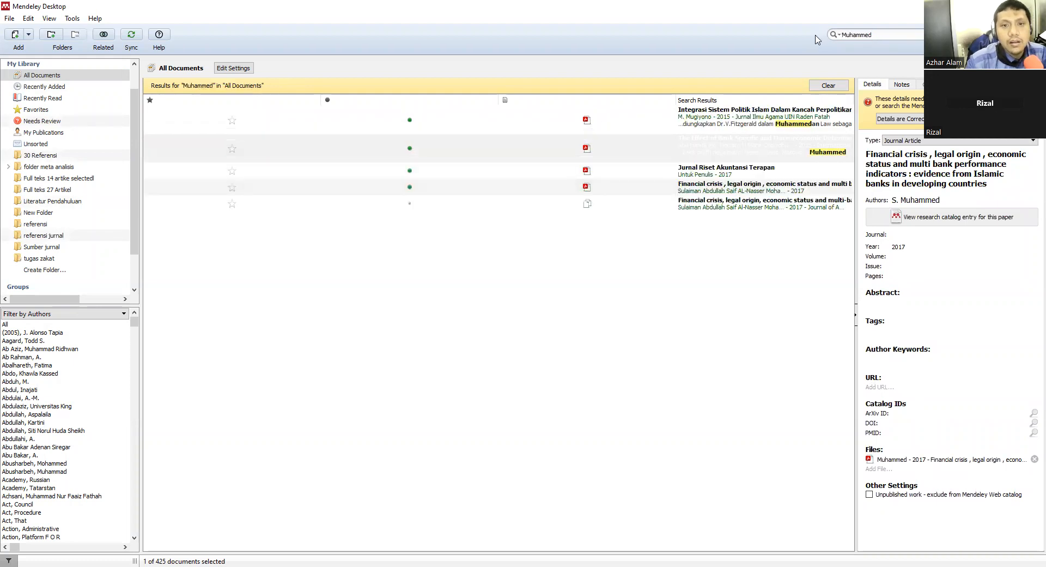
Step: Merge the two 2017 "Financial crisis, legal origin" entries in the surname search results, keeping the proposed details
click(723, 149)
click(723, 173)
click(724, 187)
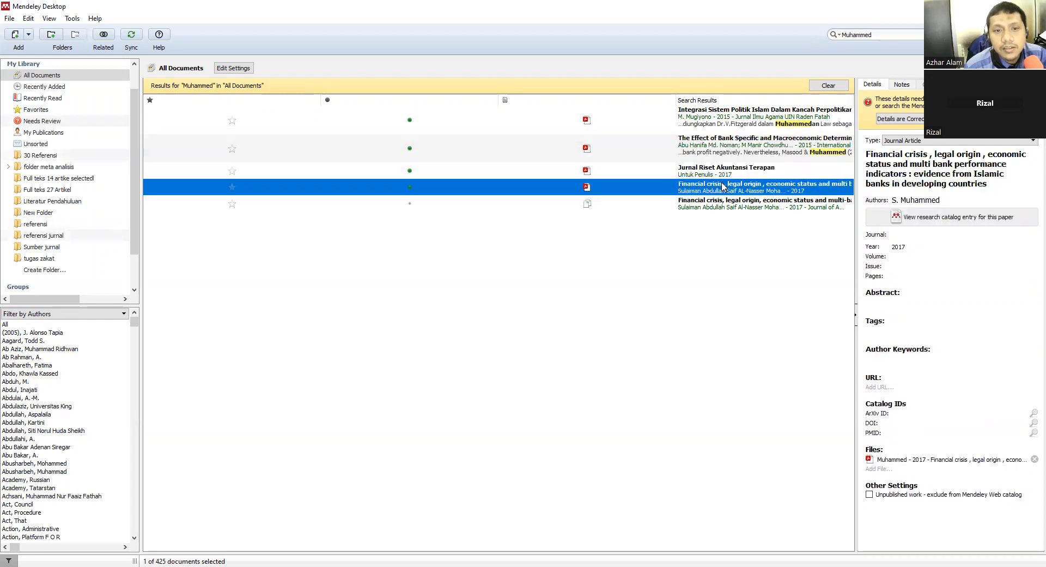
ctrl+click(716, 203)
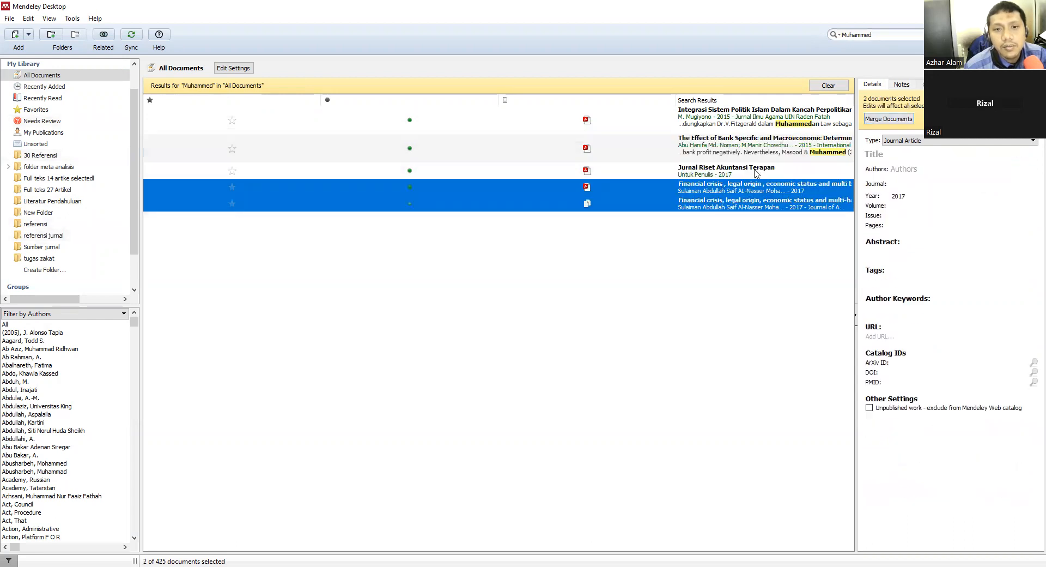
click(875, 119)
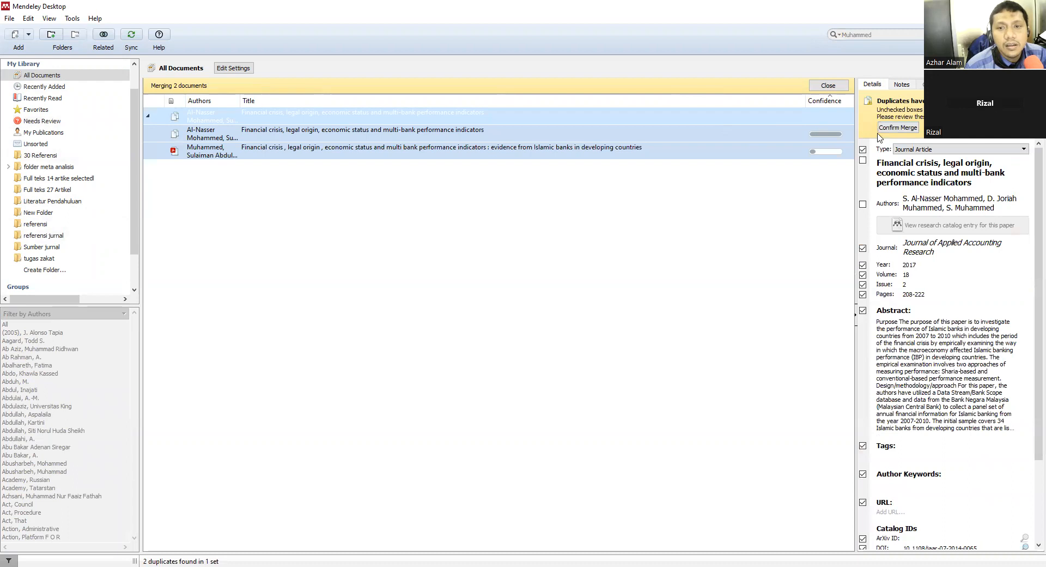
click(891, 129)
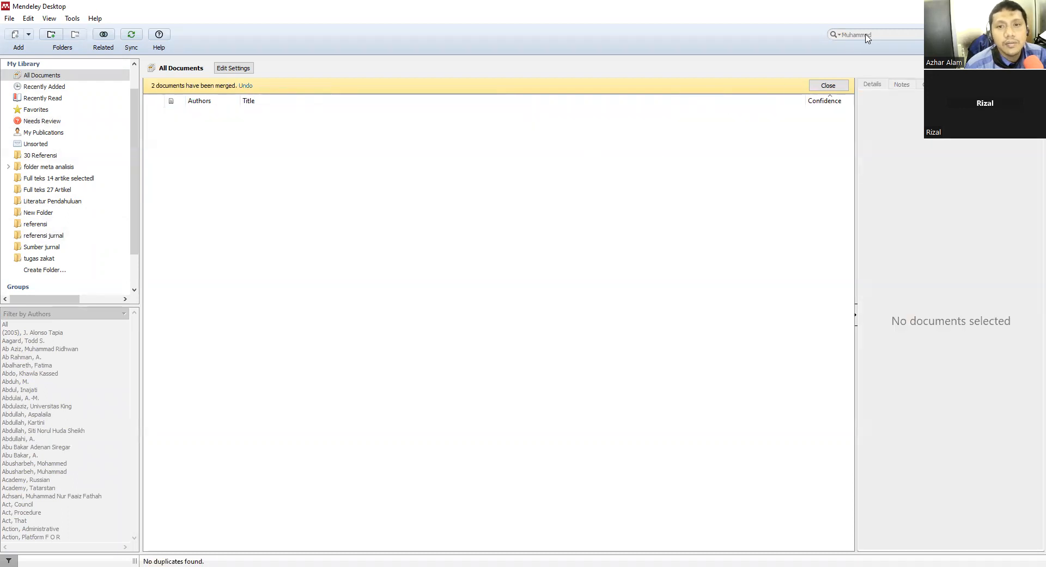
Step: Search all documents for the author's surname and check the authors of the merged "Financial crisis, legal origin" record
click(61, 75)
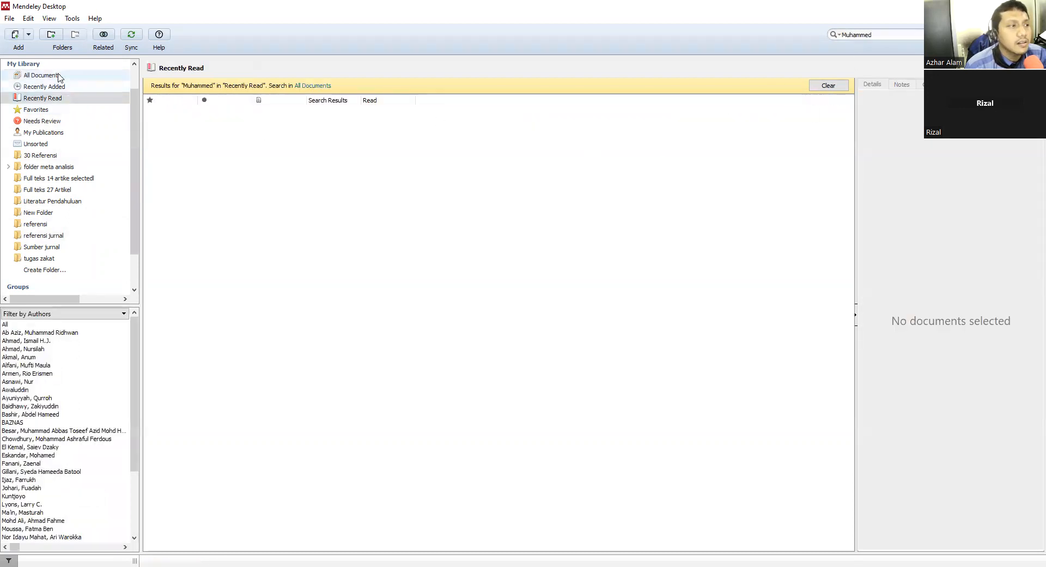
drag(877, 35, 778, 34)
text(Muhammed)
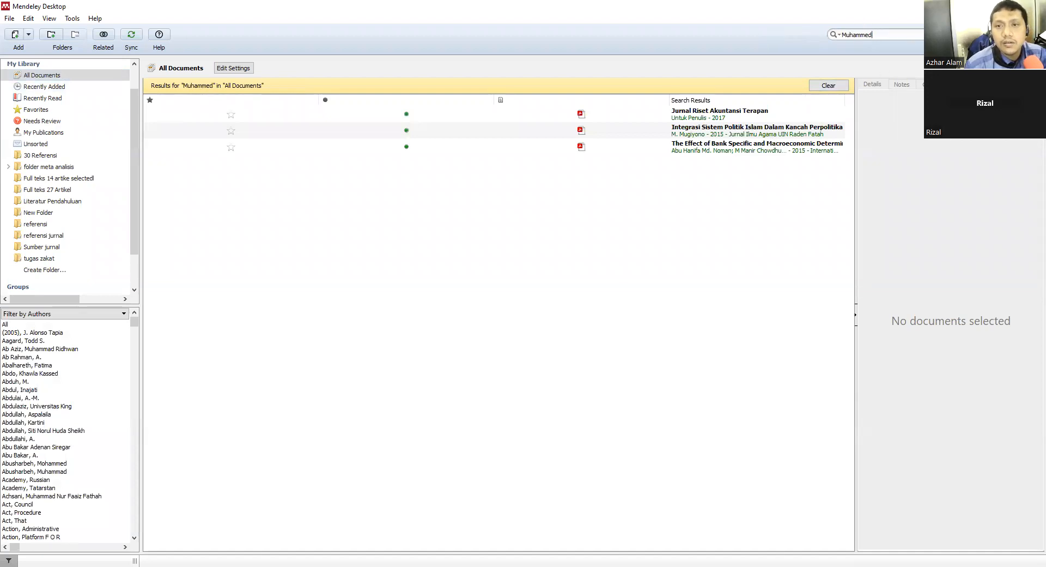
key(ctrl+a)
key(BackSpace)
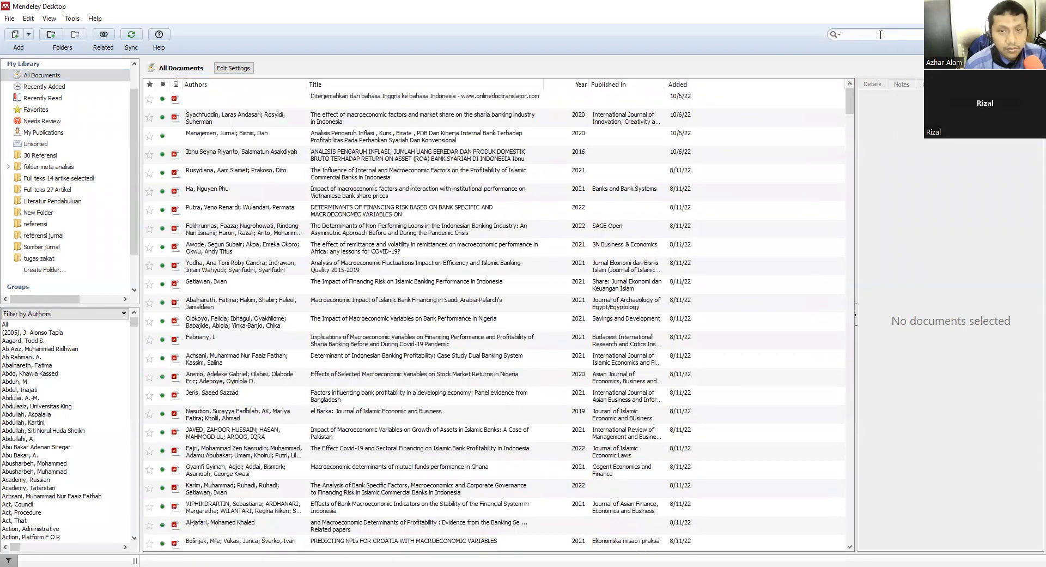
text(Muhammed)
click(359, 115)
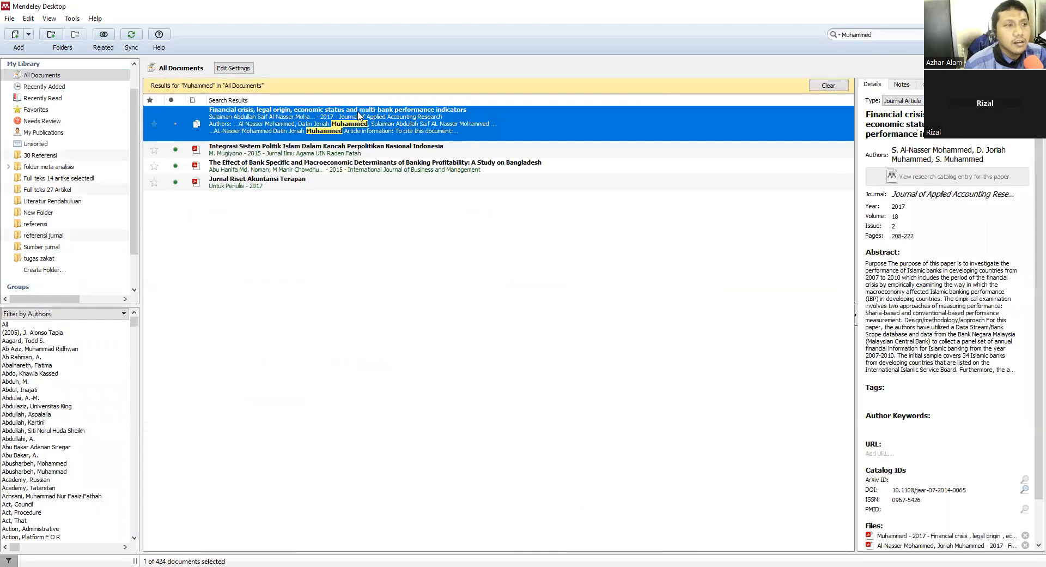
click(937, 155)
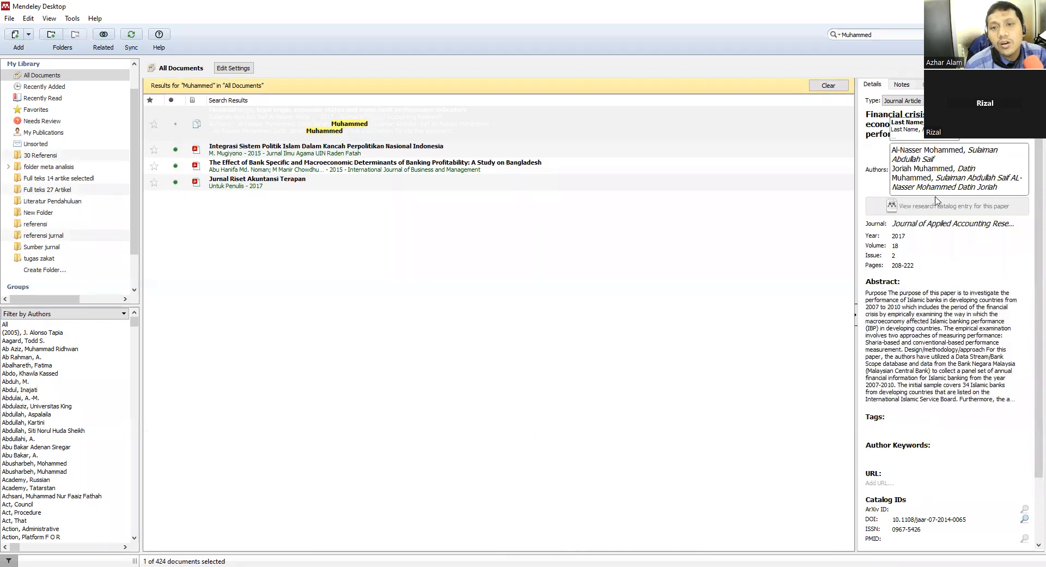
click(552, 118)
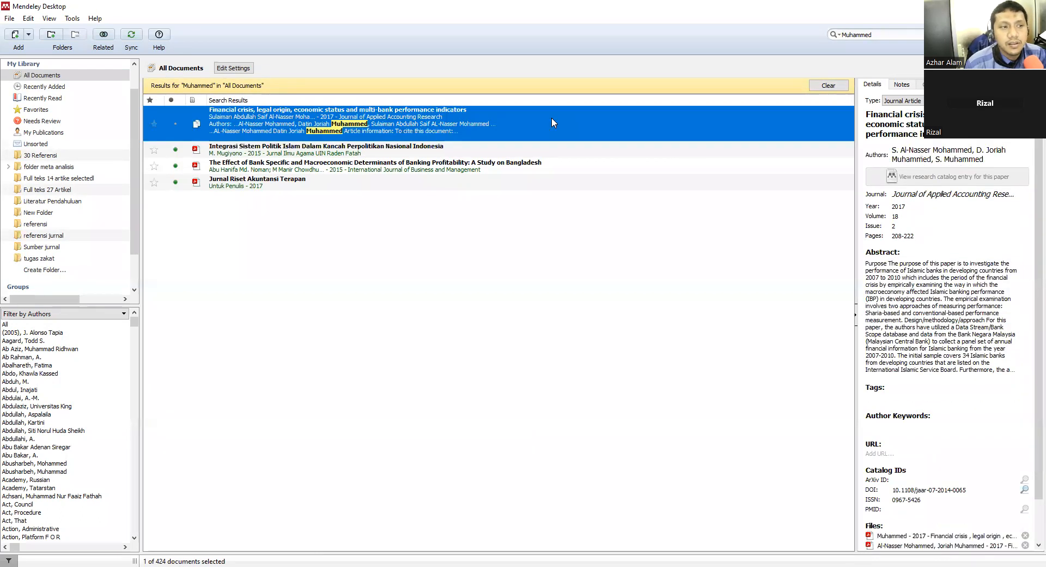
Step: Open the merged article's PDF and compare the author names on its title page with the record's authors
double_click(552, 117)
click(901, 148)
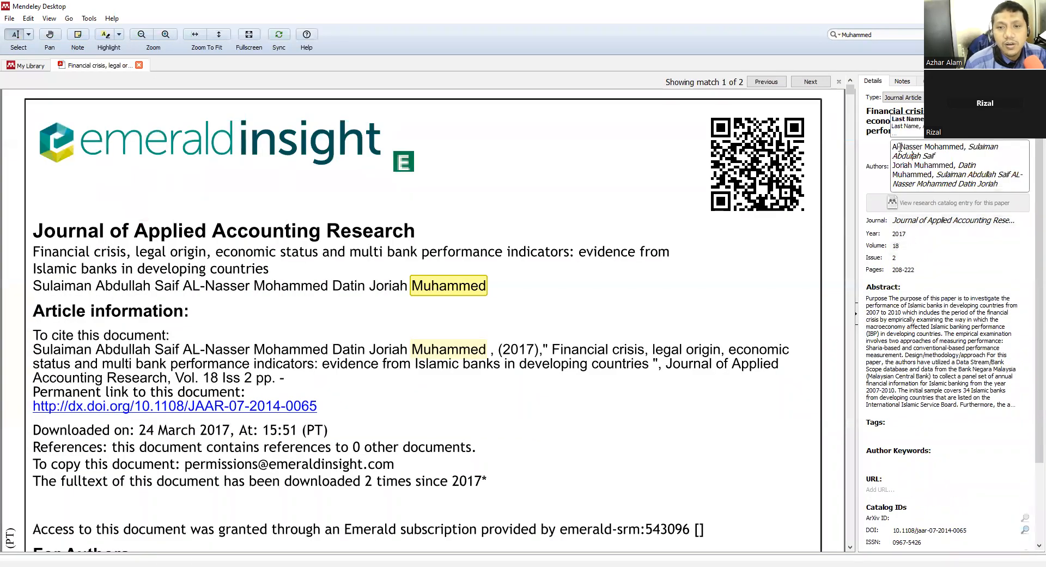
drag(893, 146, 1009, 185)
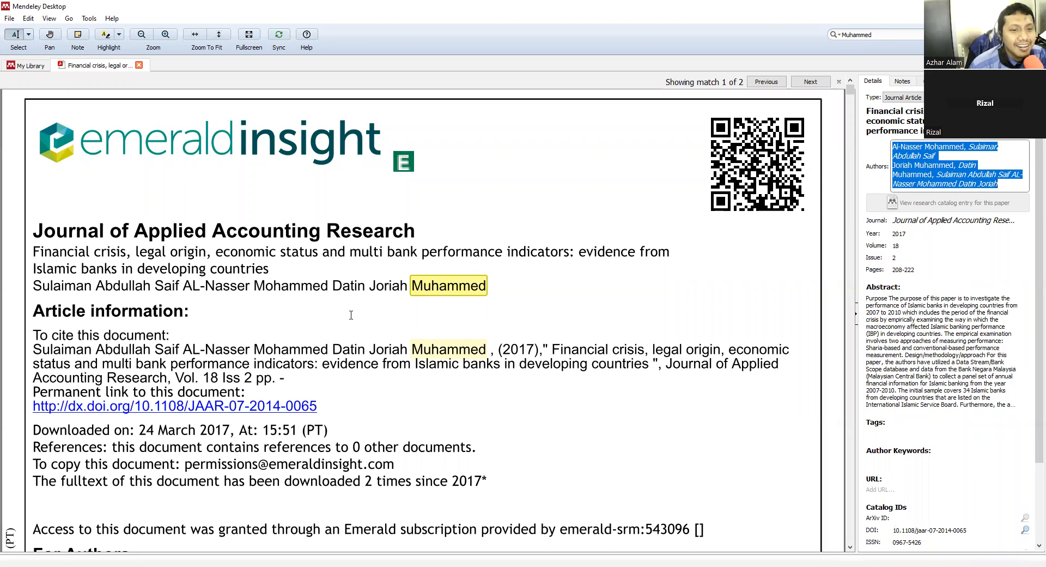
scroll(351, 315, down, 5)
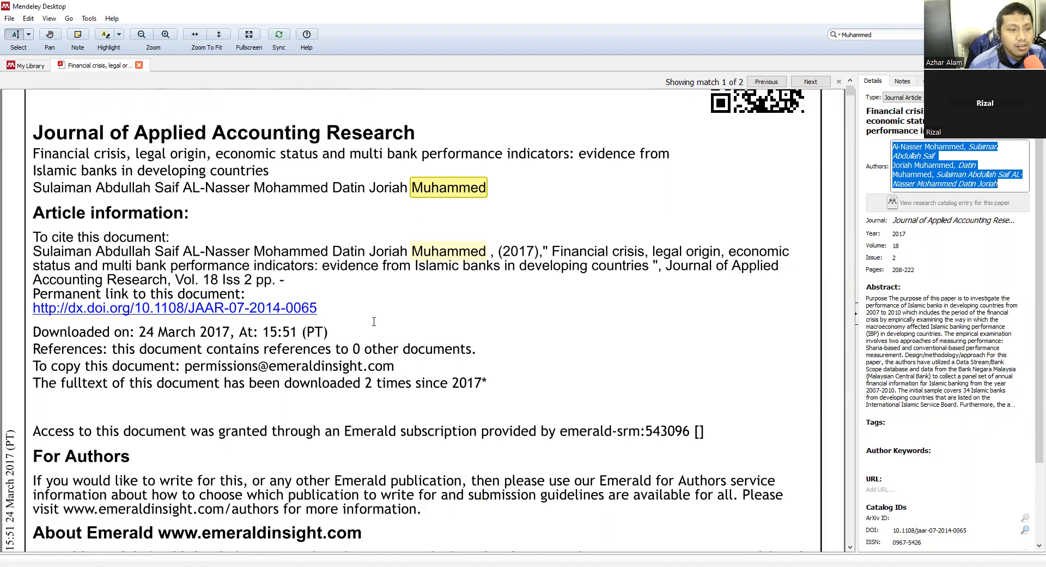
click(851, 187)
click(851, 187)
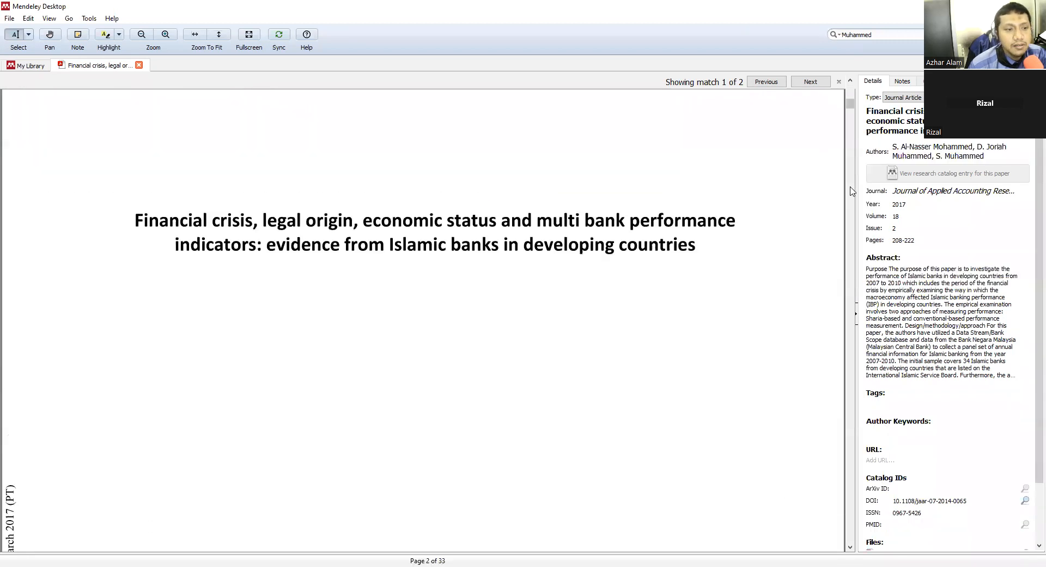
click(851, 187)
drag(849, 111, 850, 90)
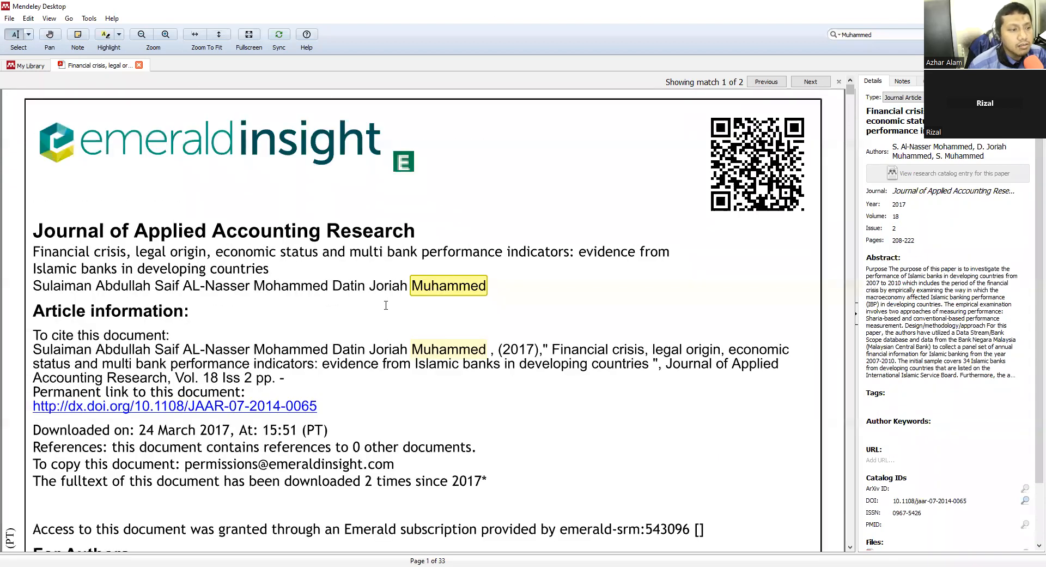
Step: Clear the record's authors and start entering the full author name as printed on the article's title page
click(901, 148)
click(901, 149)
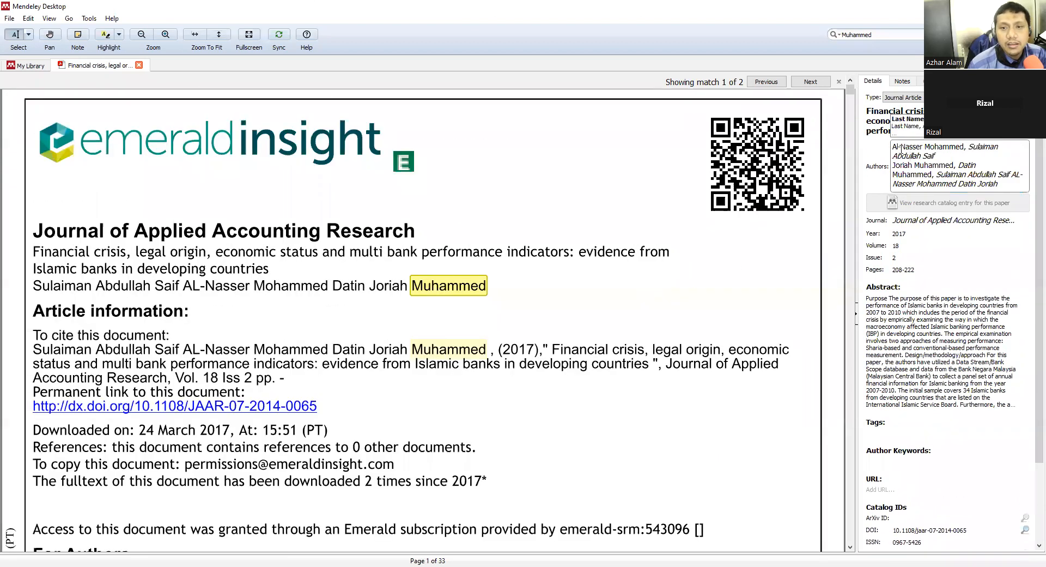
drag(901, 149, 1017, 219)
key(BackSpace)
key(BackSpace)
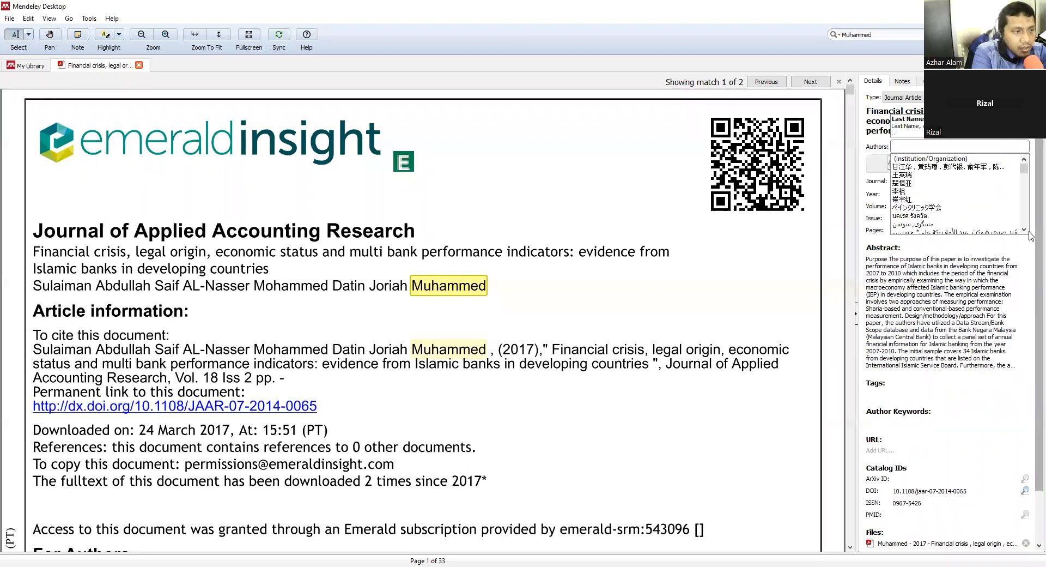
text(Sulaiman)
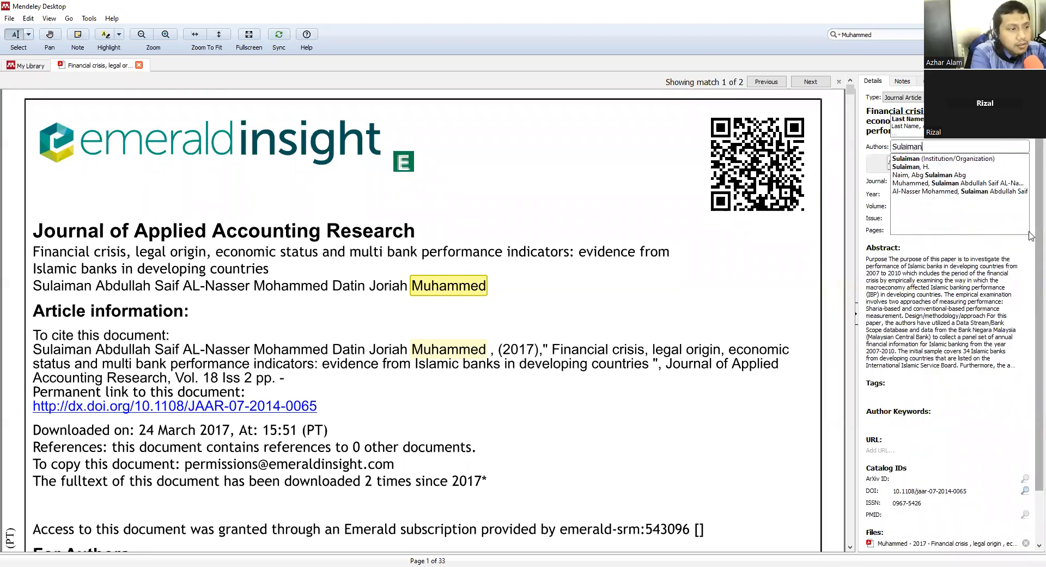
text( Abdullah)
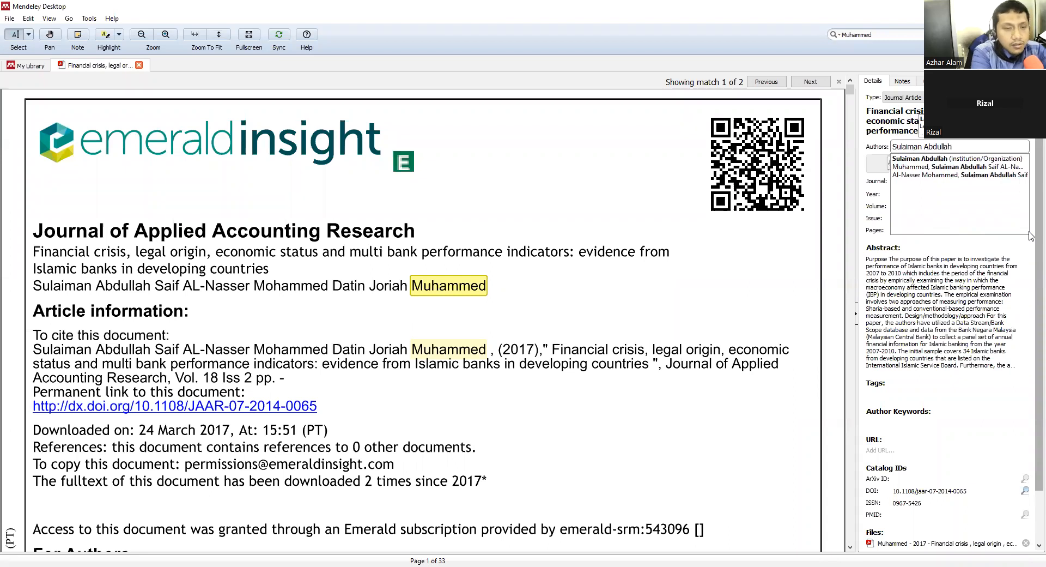
text( Saif Al)
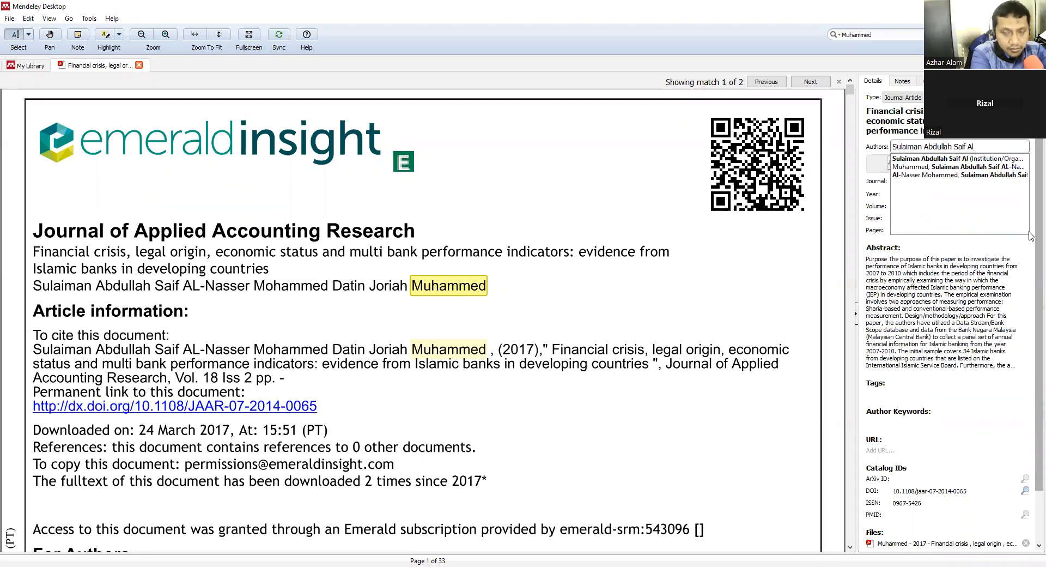
key(BackSpace)
text(L-Nasser Moha)
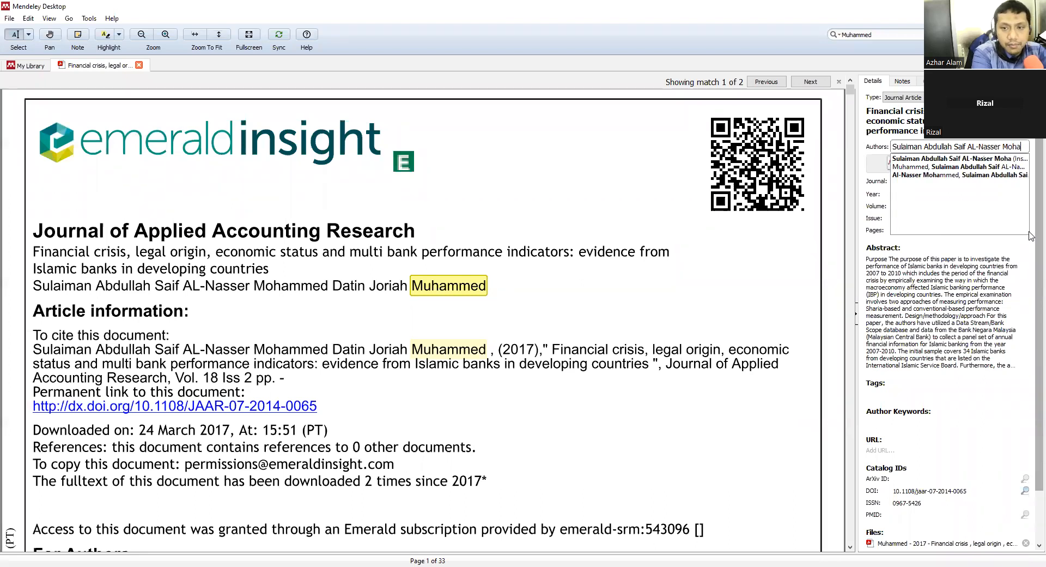
text(mmed dat)
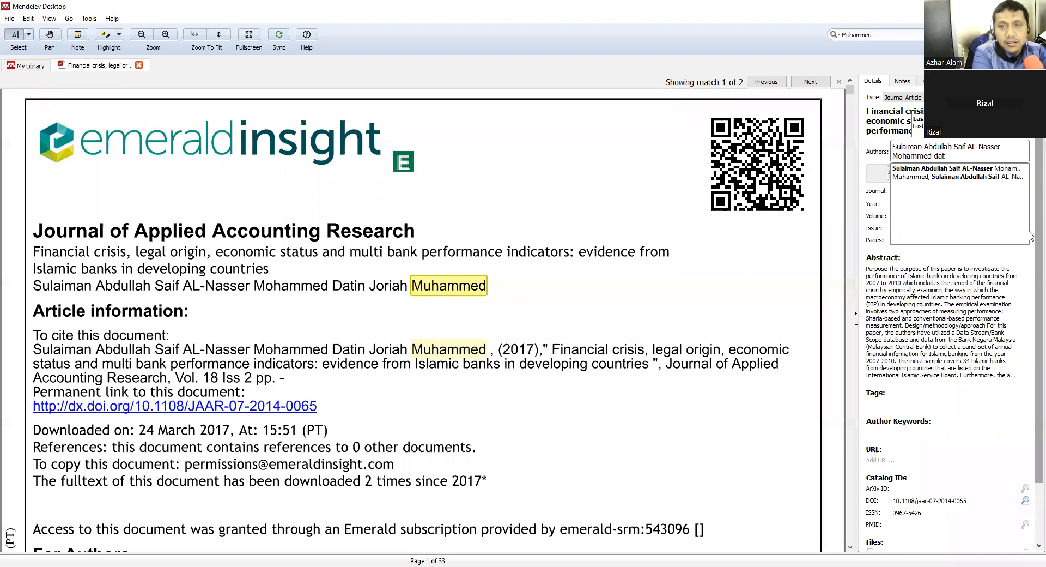
key(BackSpace)
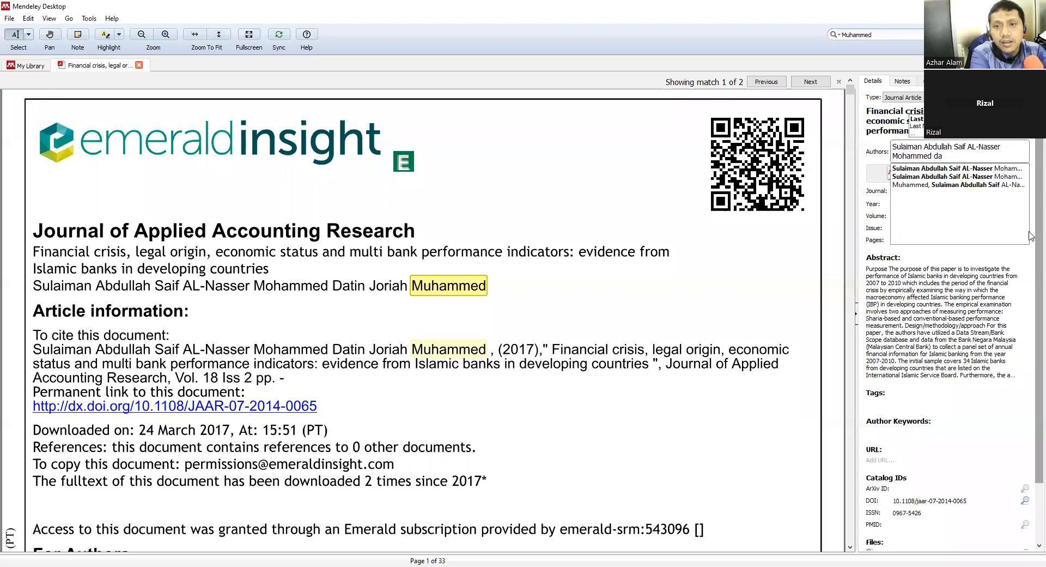
key(BackSpace)
text(Dat)
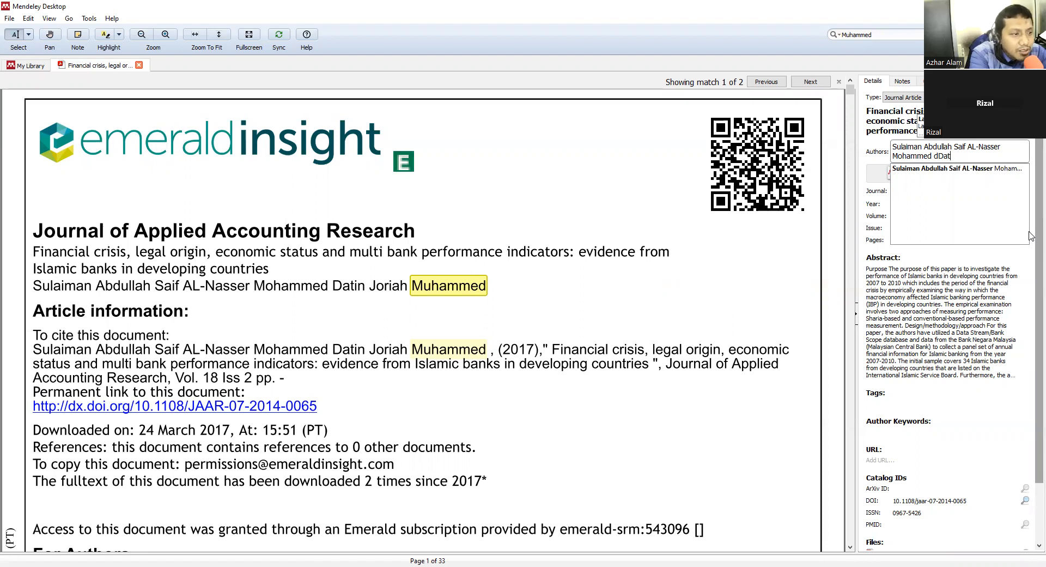
Step: Look through the article's first four pages for the author names, and repeat the surname search within the PDF
scroll(1030, 236, down, 1)
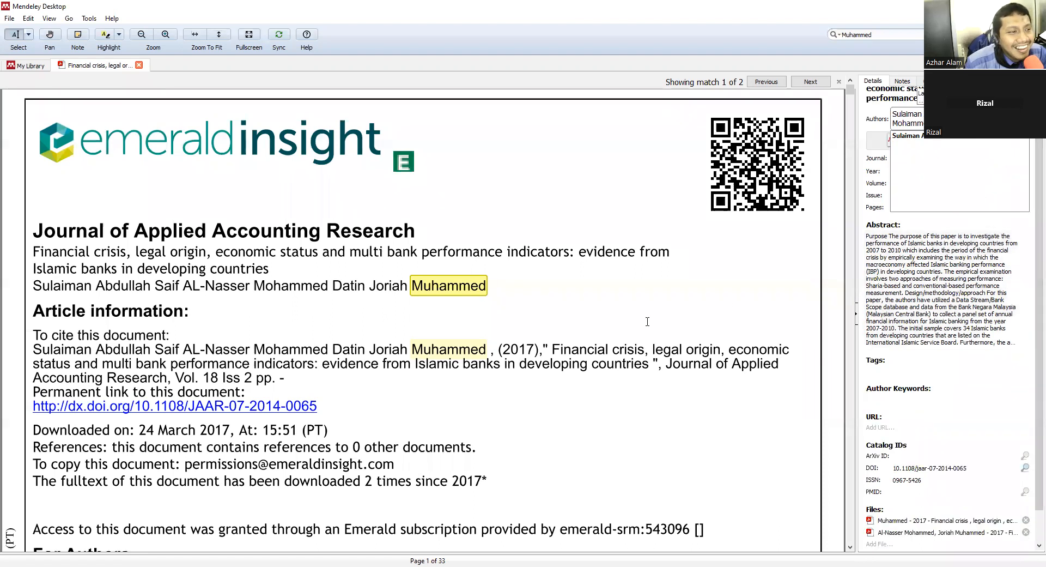
scroll(499, 288, down, 5)
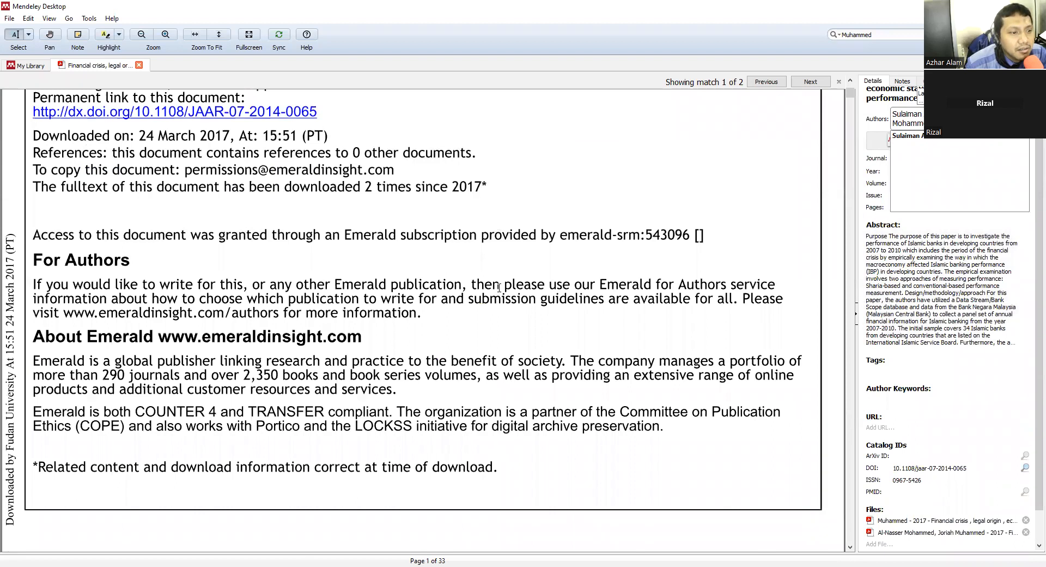
scroll(500, 288, down, 8)
scroll(503, 277, down, 10)
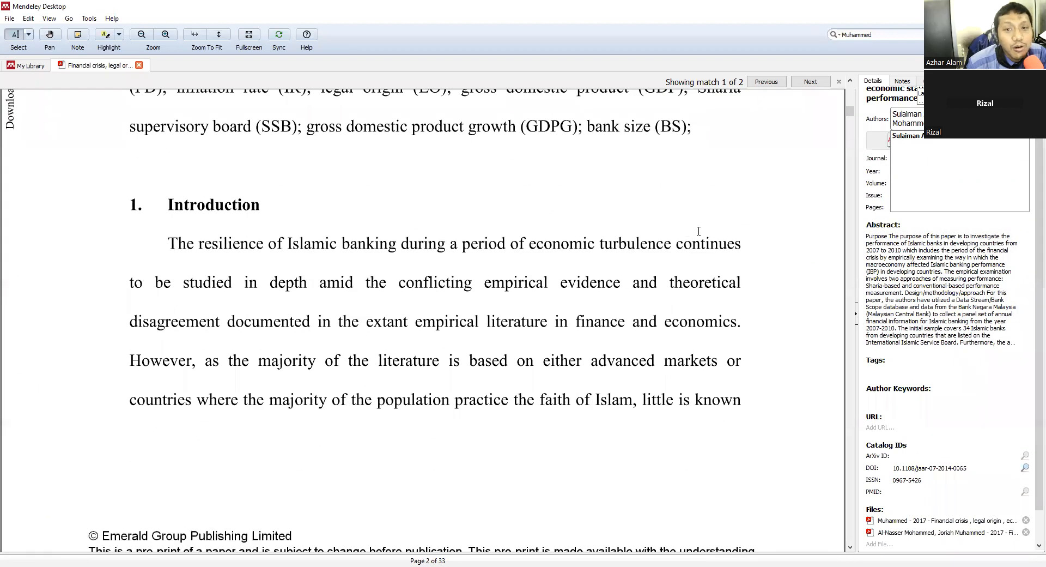
scroll(694, 242, down, 10)
scroll(692, 257, down, 10)
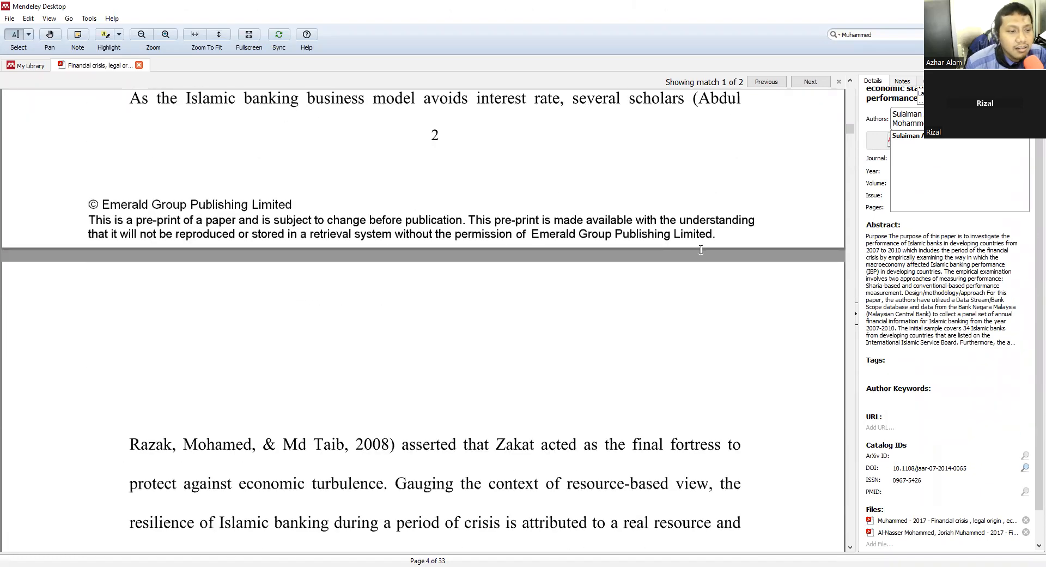
scroll(701, 249, down, 2)
scroll(763, 218, up, 1)
drag(850, 129, 850, 90)
click(886, 36)
key(Return)
key(Return)
key(Return)
key(Return)
key(Return)
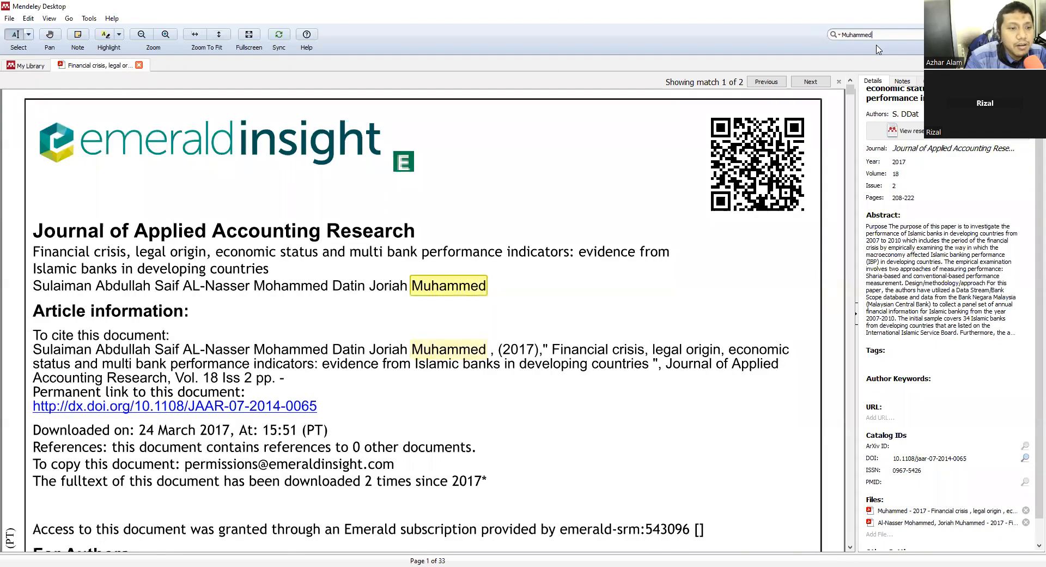
key(Return)
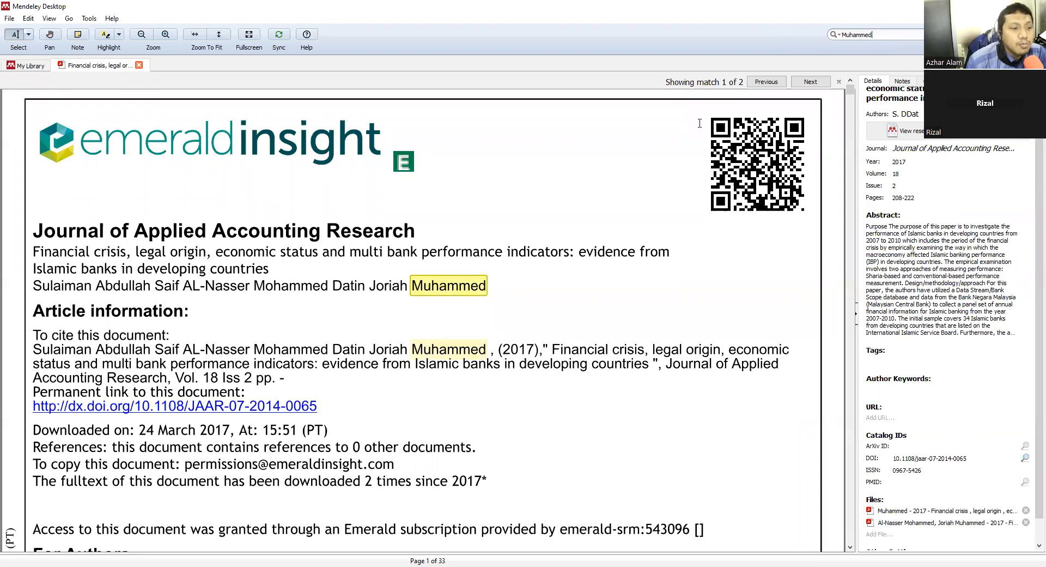
Step: Replace the record's authors with a single author entry in surname, first-name format, and sync the library
click(912, 114)
drag(935, 124, 877, 104)
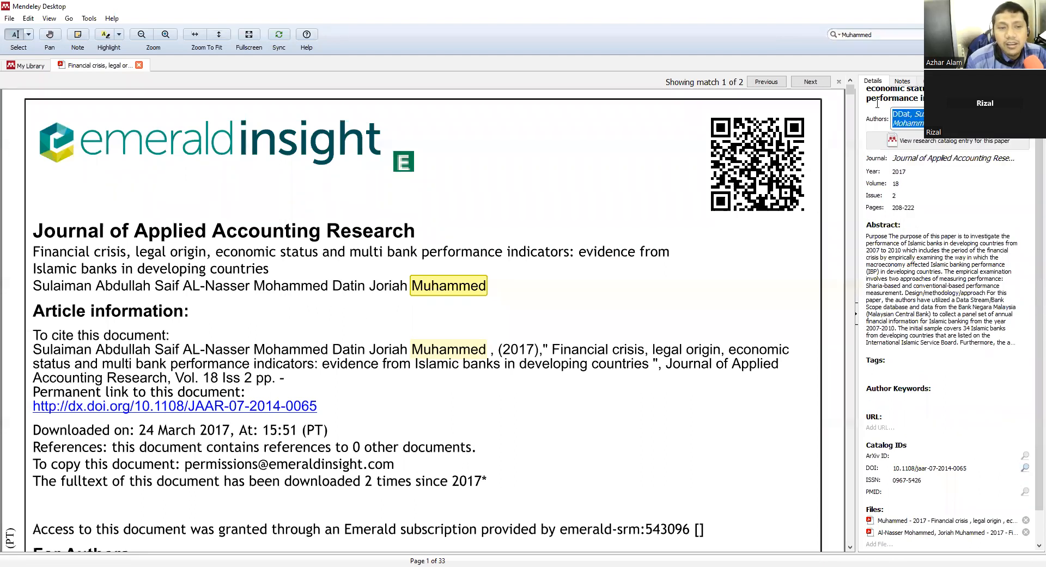
text(Mohame)
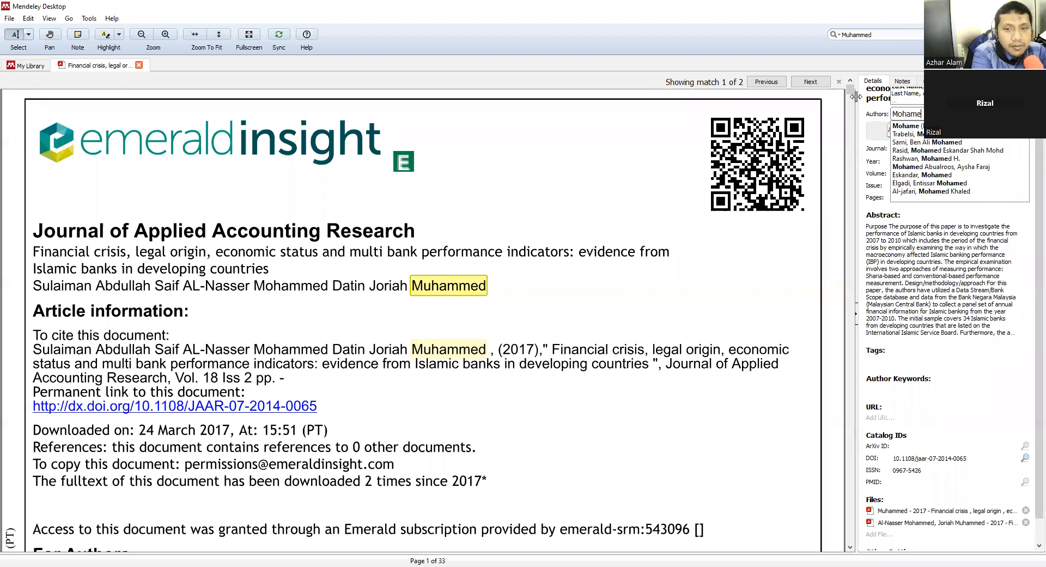
key(BackSpace)
text(med, Su)
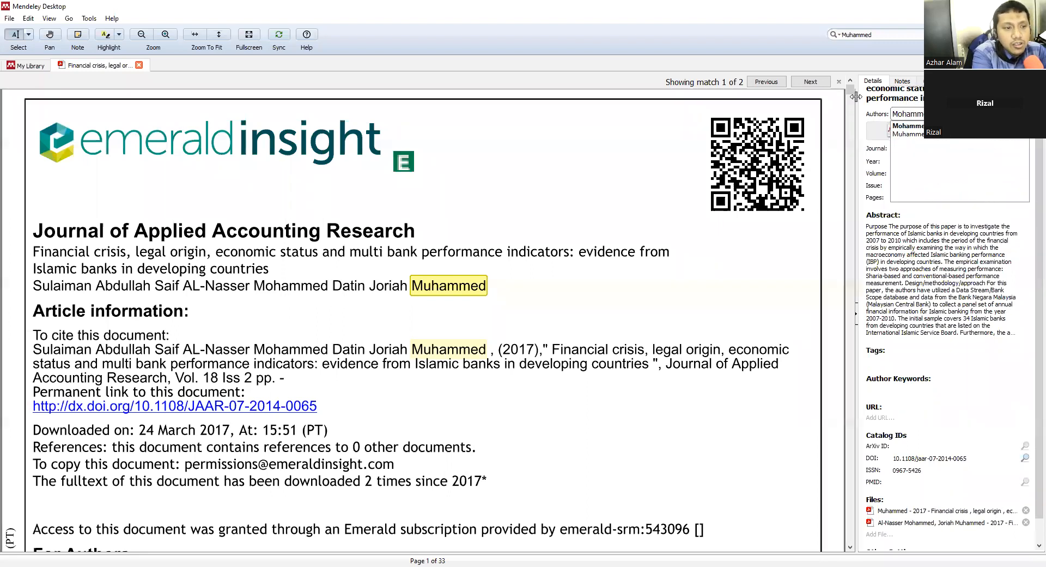
text(Muhamme)
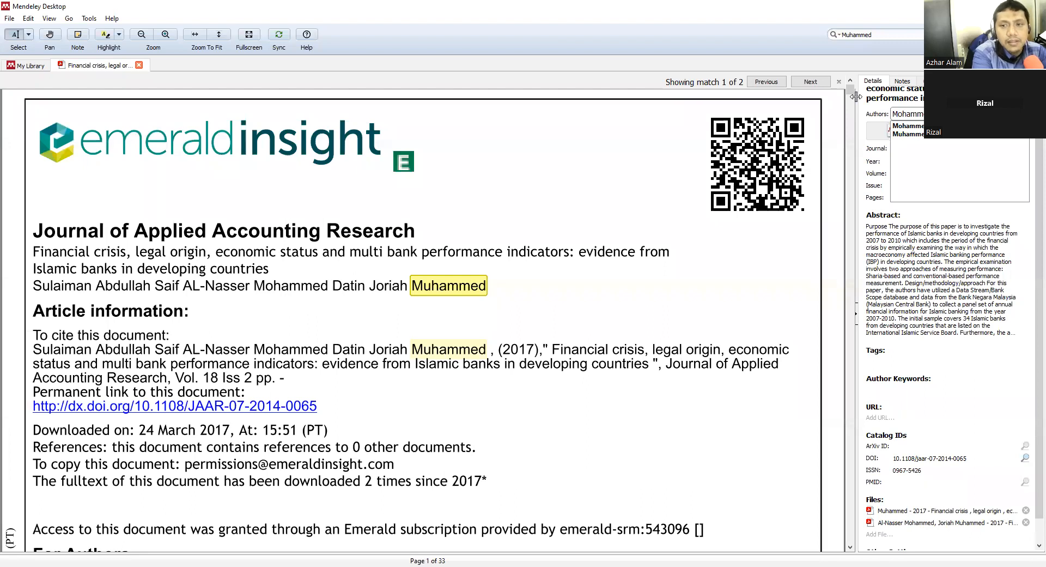
click(662, 171)
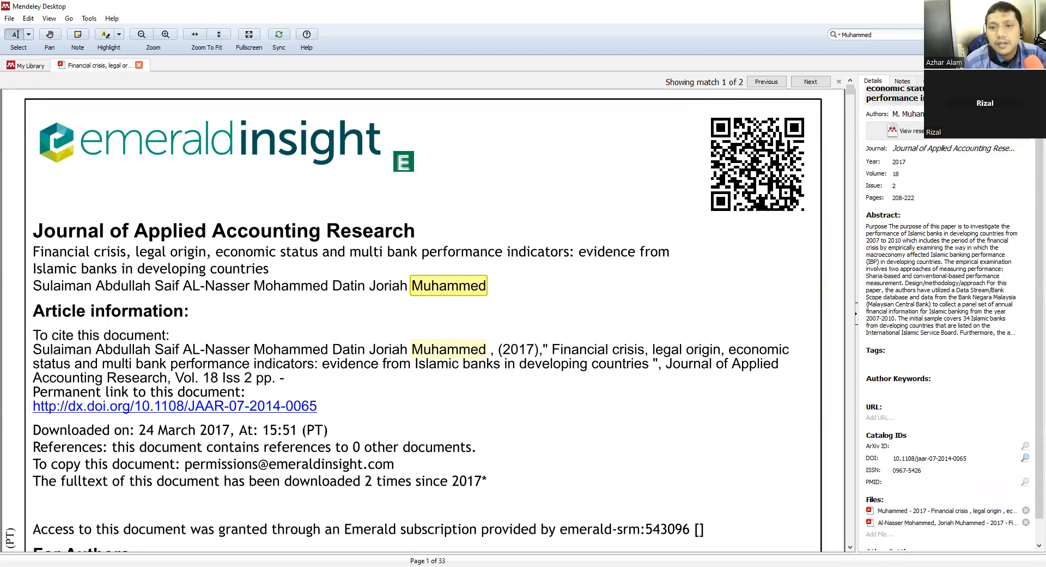
click(279, 36)
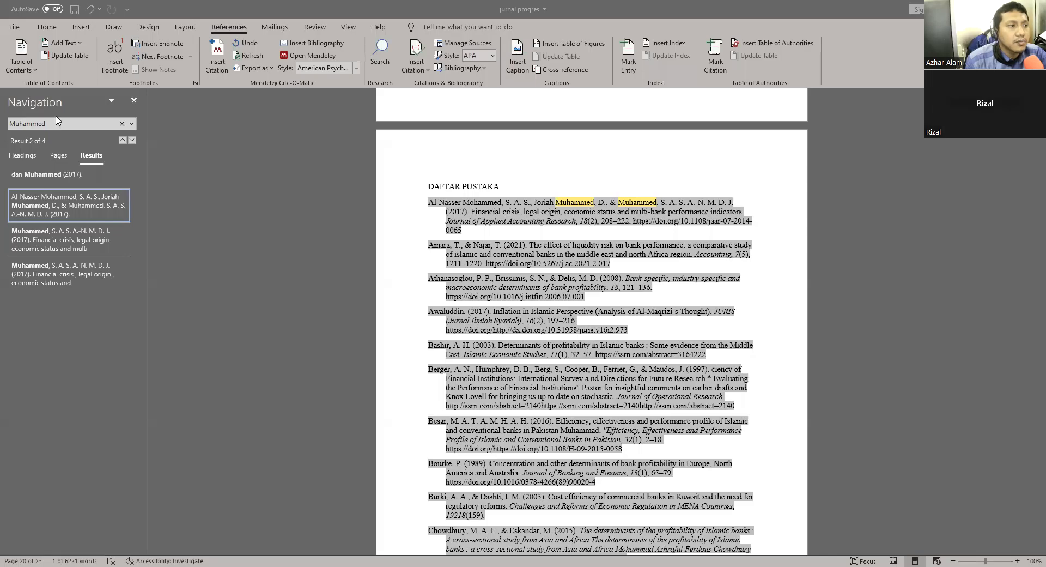
Step: Switch to Word, find the author's 2017 in-text citation by surname, and refresh the Mendeley citations and bibliography
click(48, 124)
key(Return)
key(Return)
key(Return)
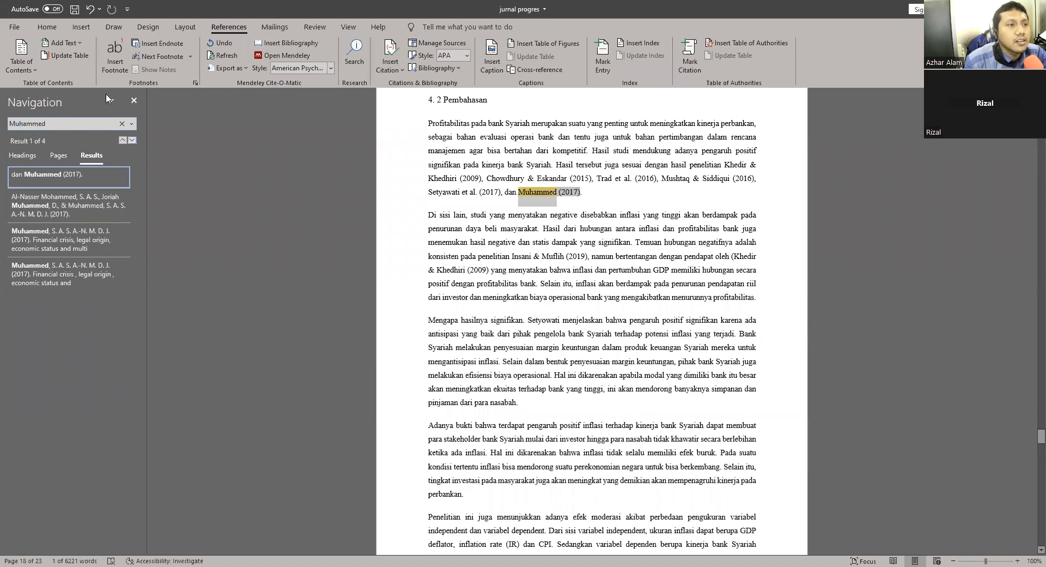
click(213, 56)
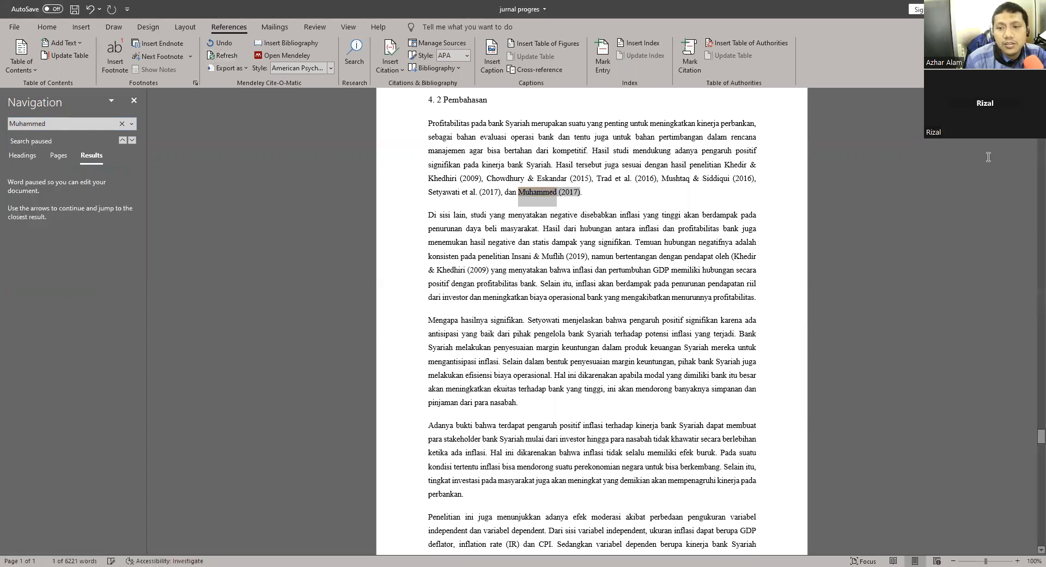
Step: Check the author's 2017 entries in the bibliography, and repeat the surname search through the document
drag(1030, 440, 1030, 509)
drag(440, 211, 573, 255)
click(574, 255)
click(464, 251)
click(54, 126)
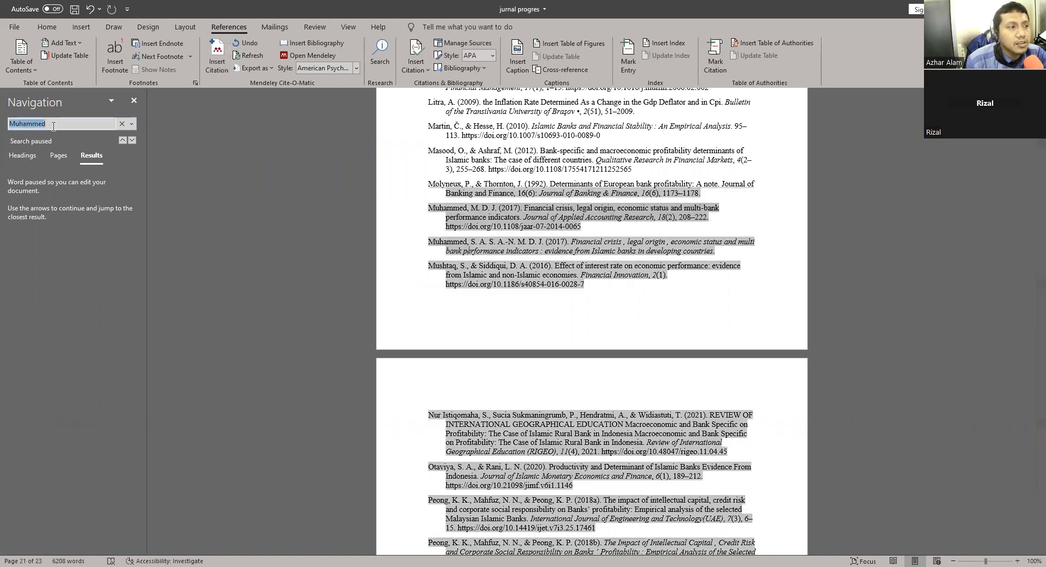
click(131, 125)
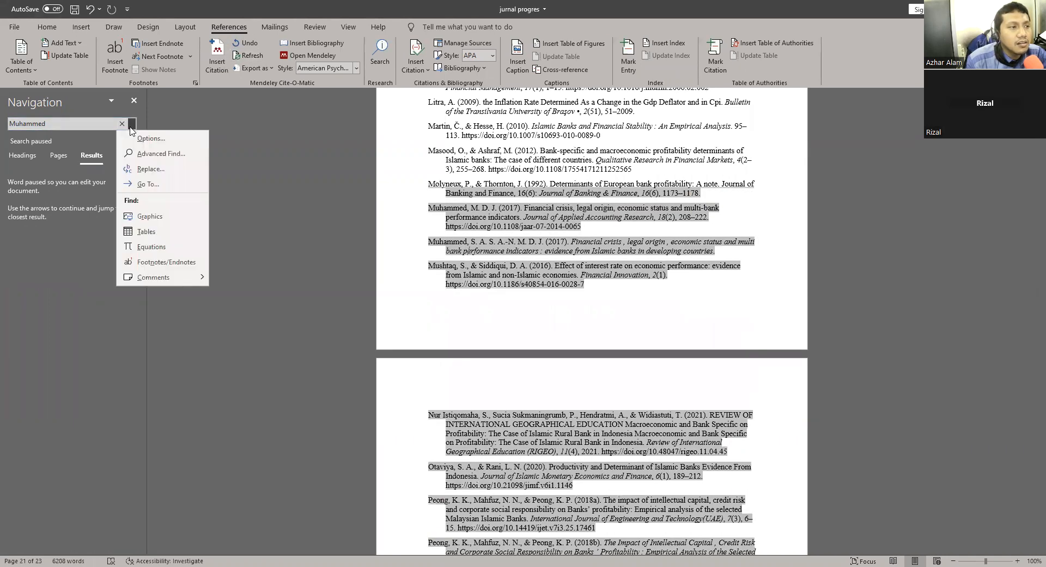
click(99, 129)
click(133, 140)
click(132, 141)
click(133, 140)
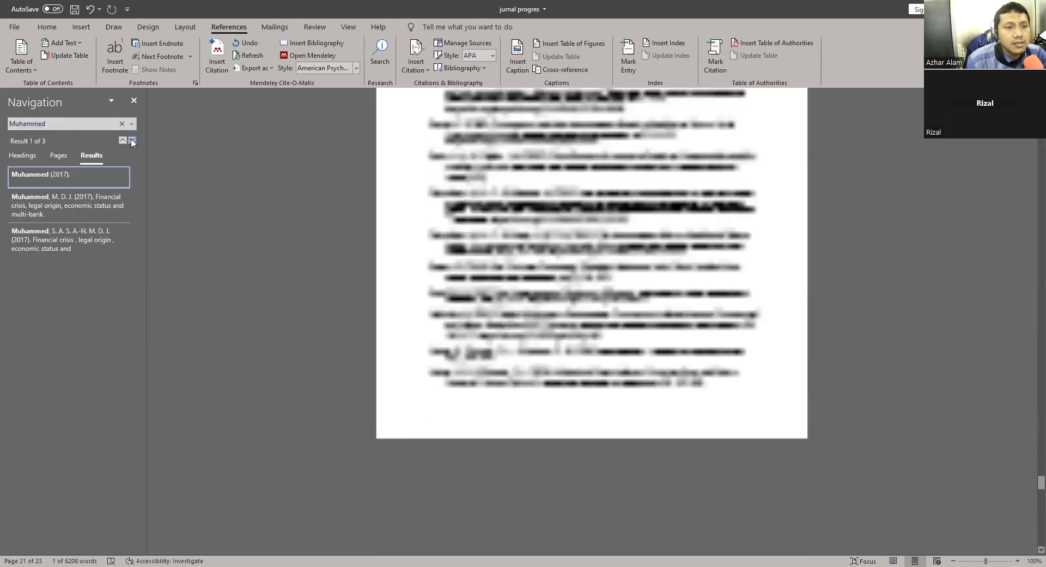
Step: Look through the discussion and conclusion for in-text citations, and view both bibliography entries matching the surname
scroll(848, 235, down, 5)
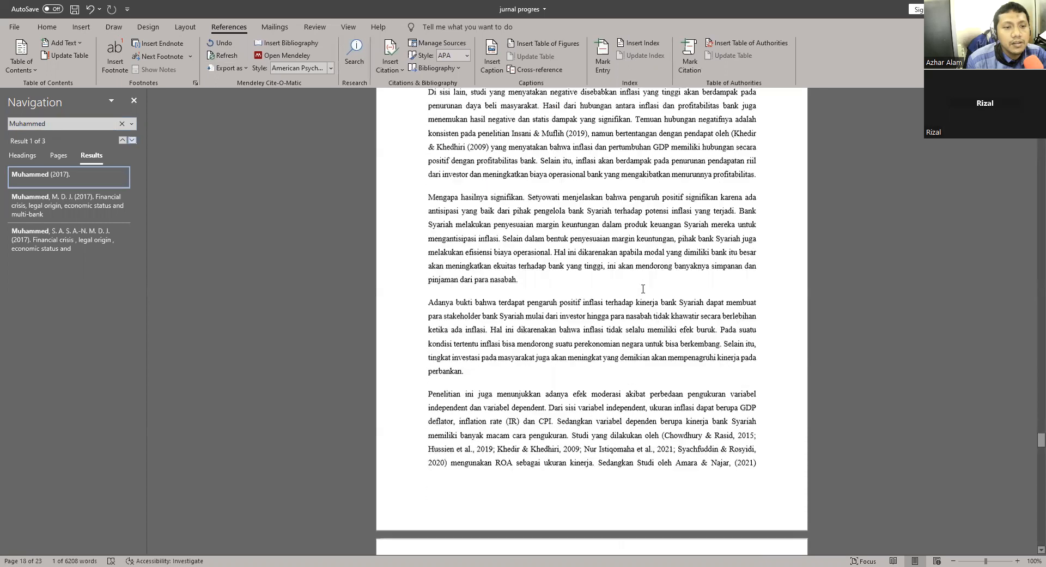
scroll(1029, 388, down, 2)
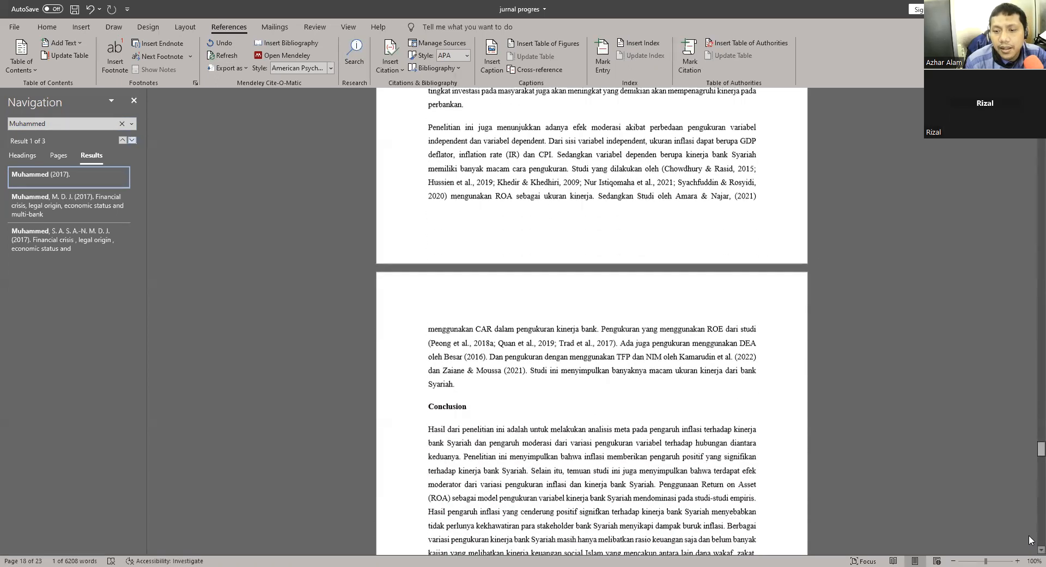
drag(1028, 460, 1030, 250)
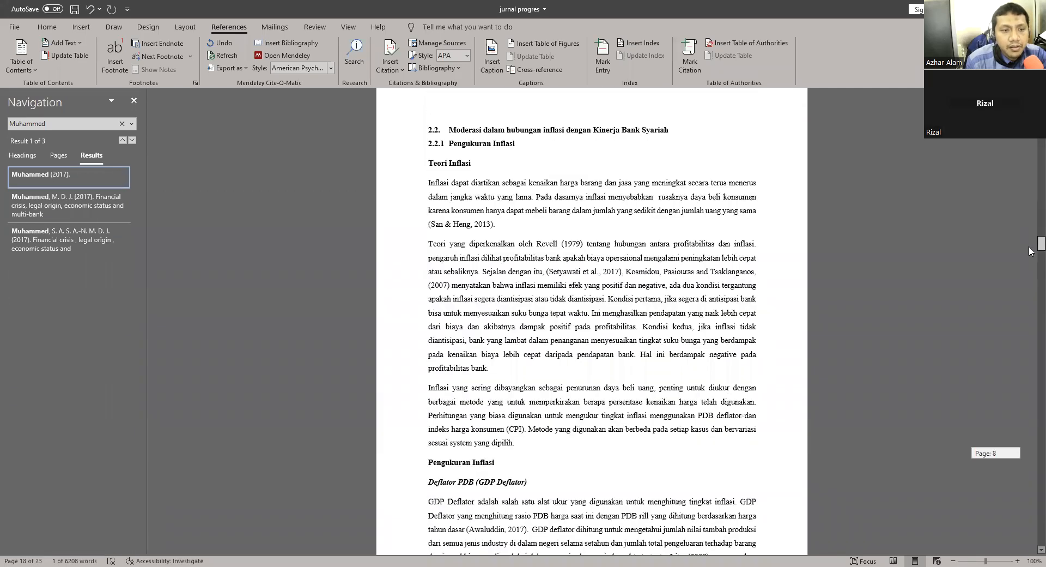
click(60, 200)
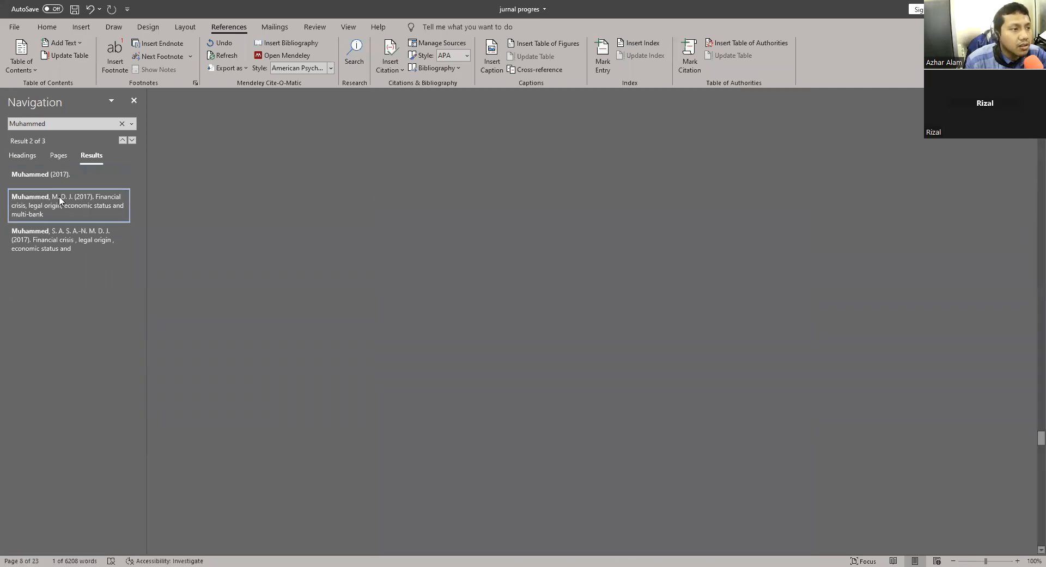
click(51, 224)
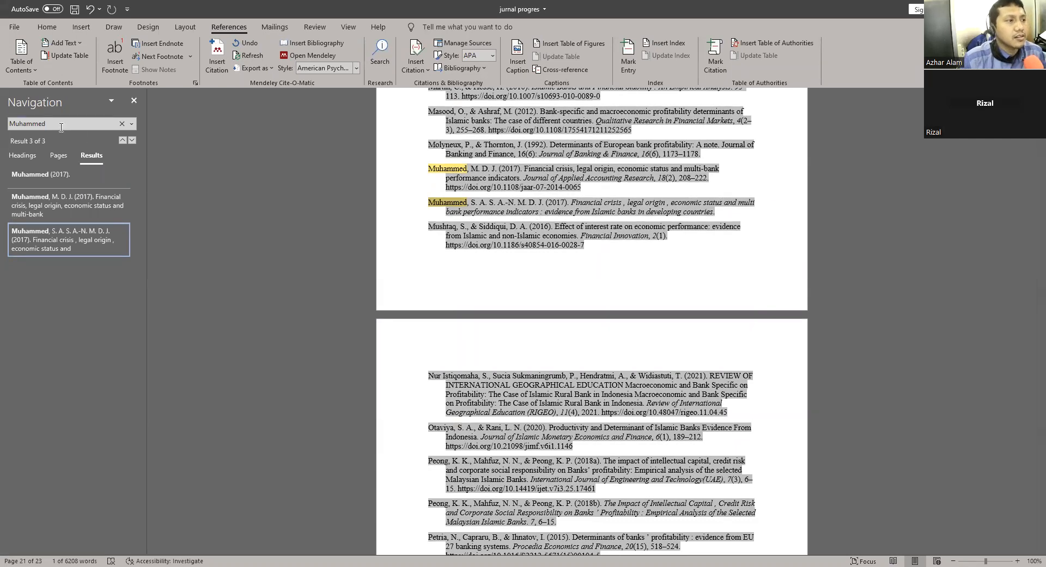
Step: Search the document for 2017 and go through the matches in the discussion and the bibliography
drag(68, 126, 5, 126)
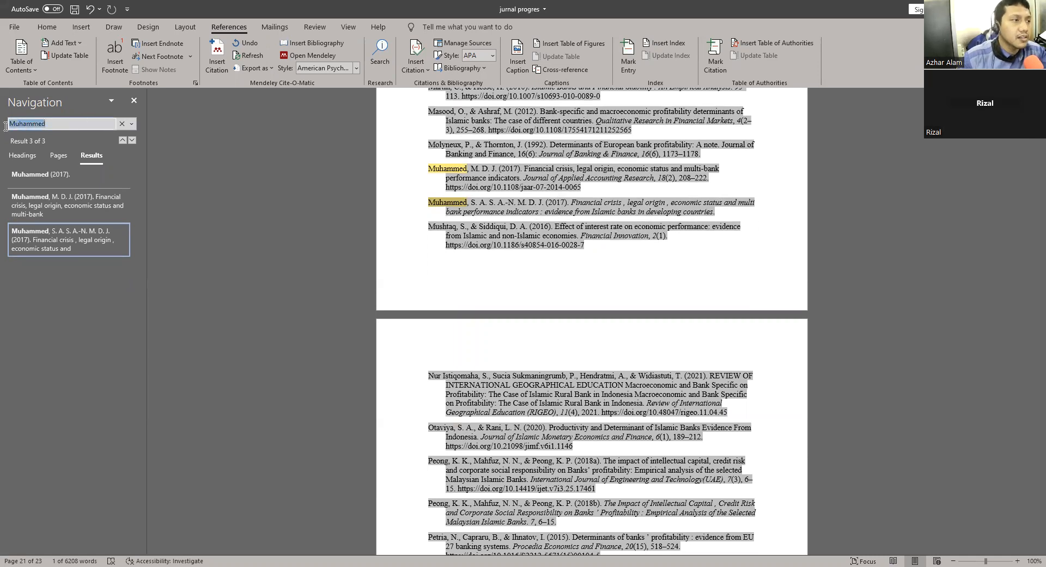
text(2017)
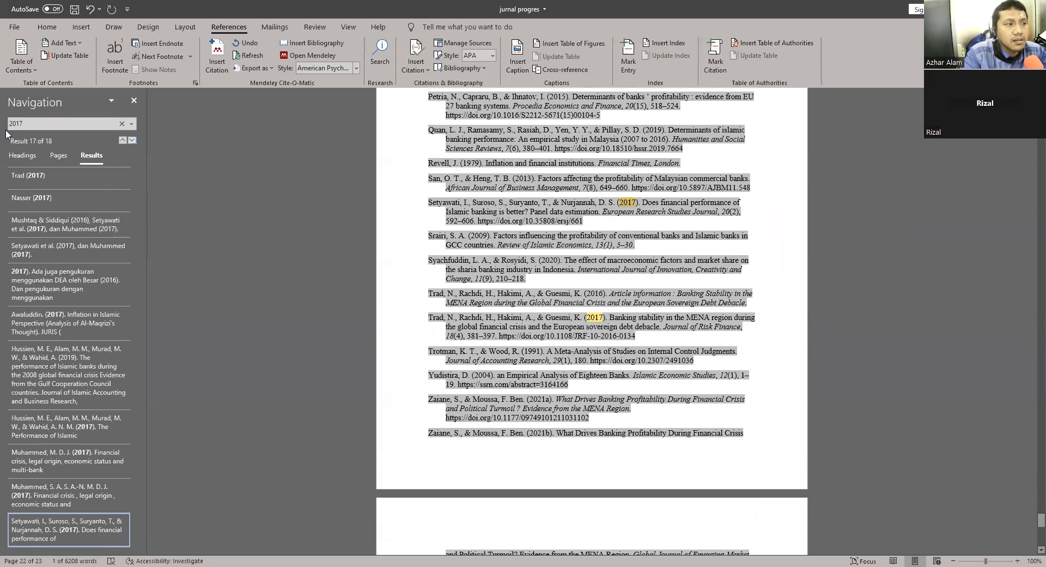
click(71, 248)
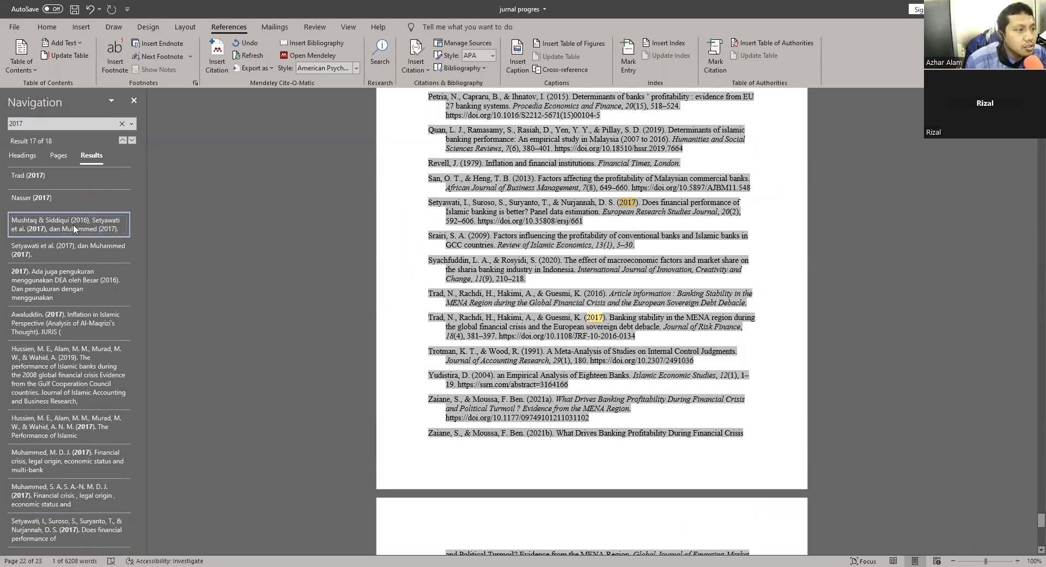
click(69, 283)
click(70, 323)
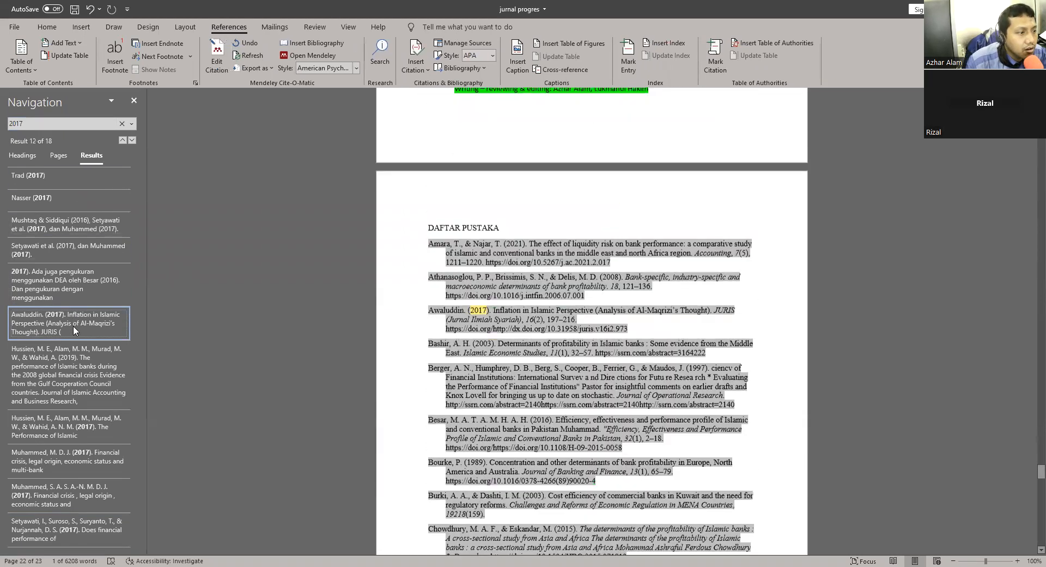
click(70, 362)
click(68, 426)
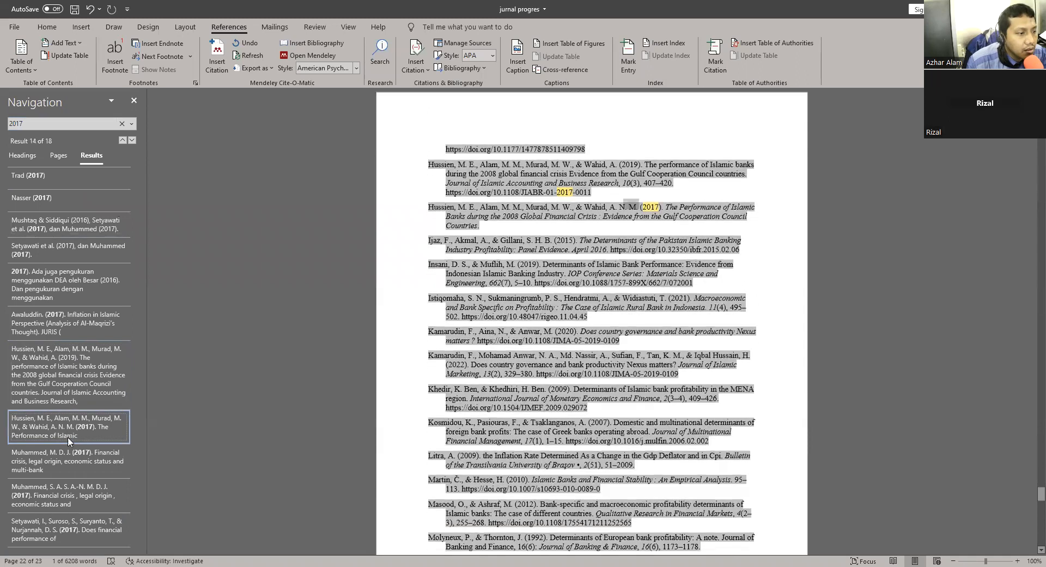
click(68, 459)
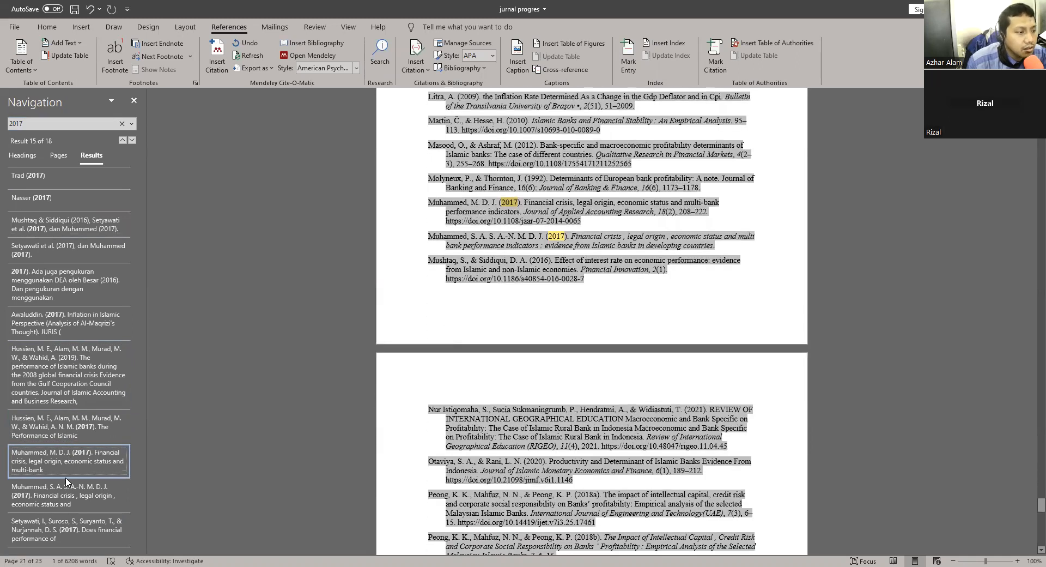
click(66, 491)
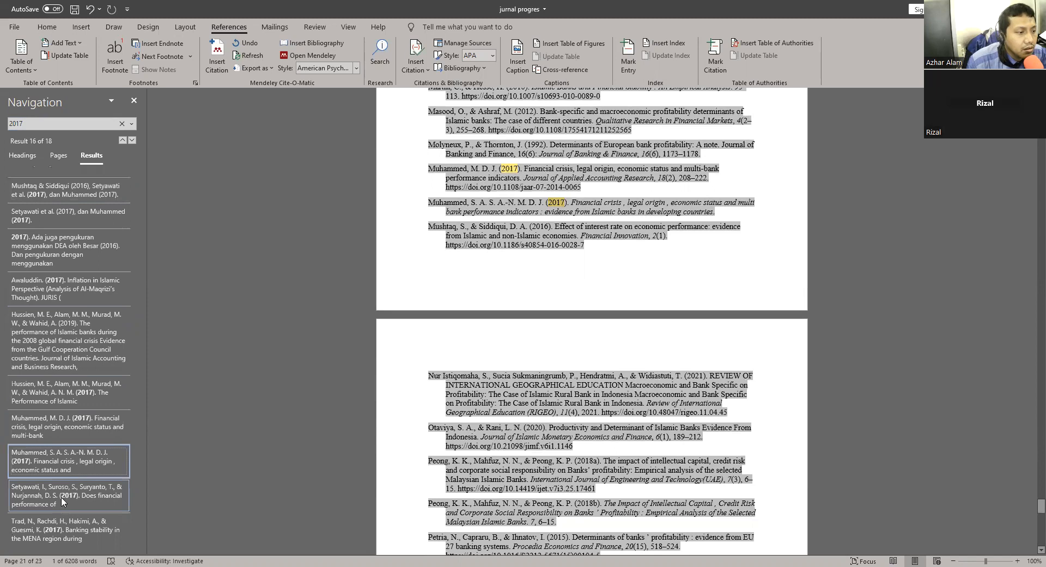
Step: Examine the first three 2017 matches, comparing the author names cited in the introduction and literature review
scroll(71, 351, up, 5)
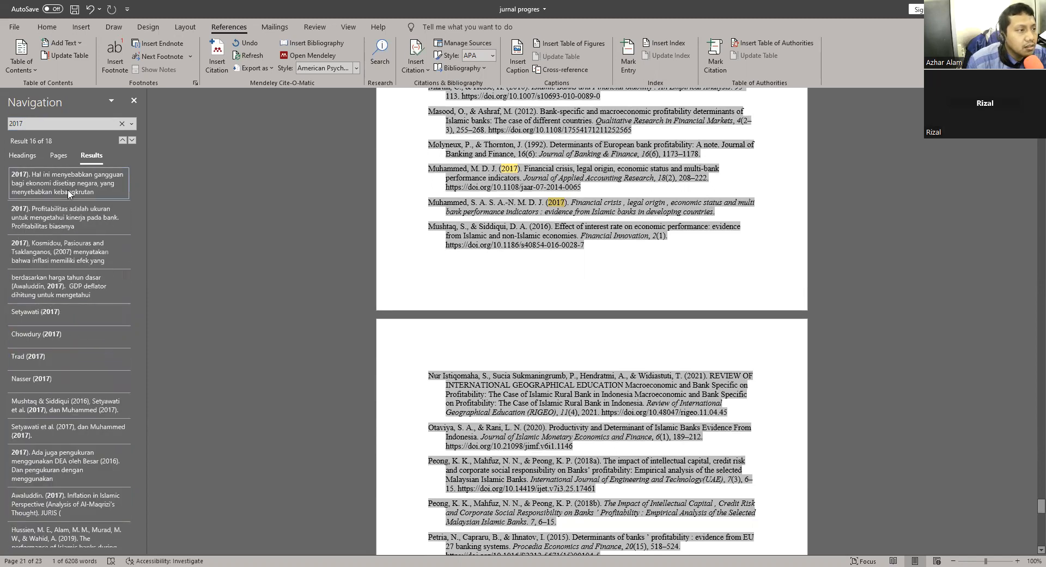
click(69, 193)
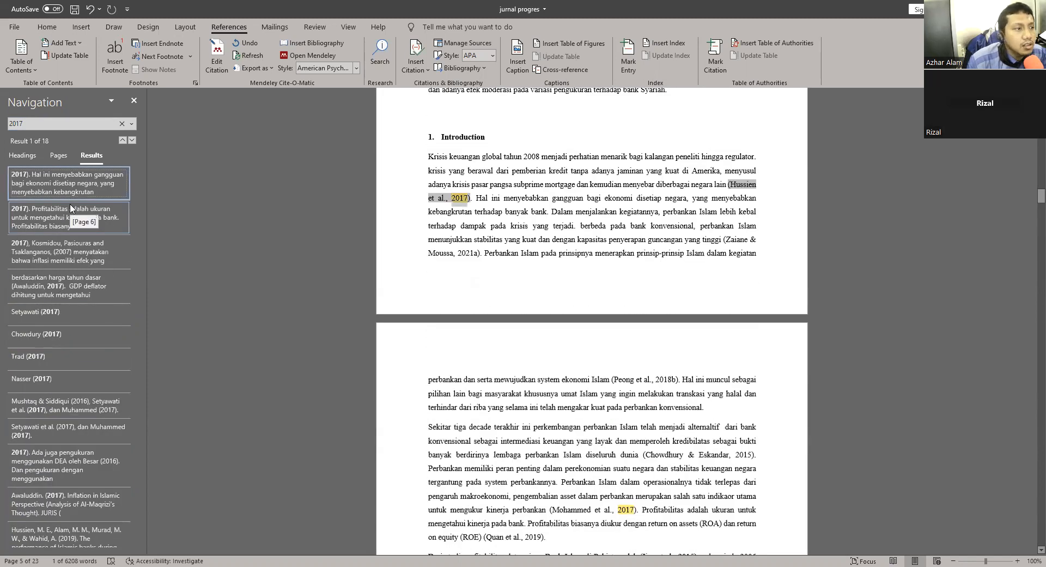
click(68, 221)
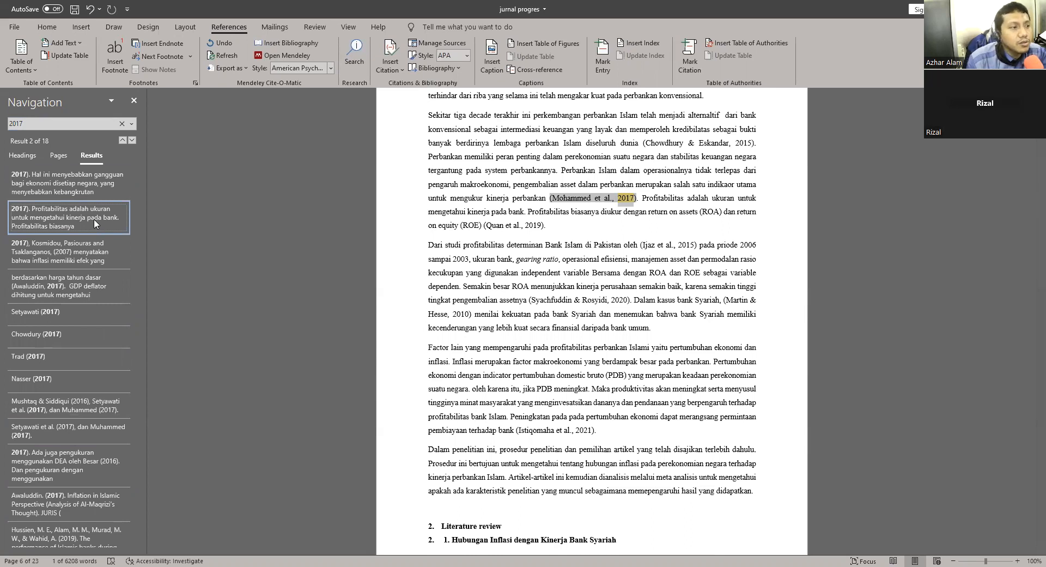
click(87, 251)
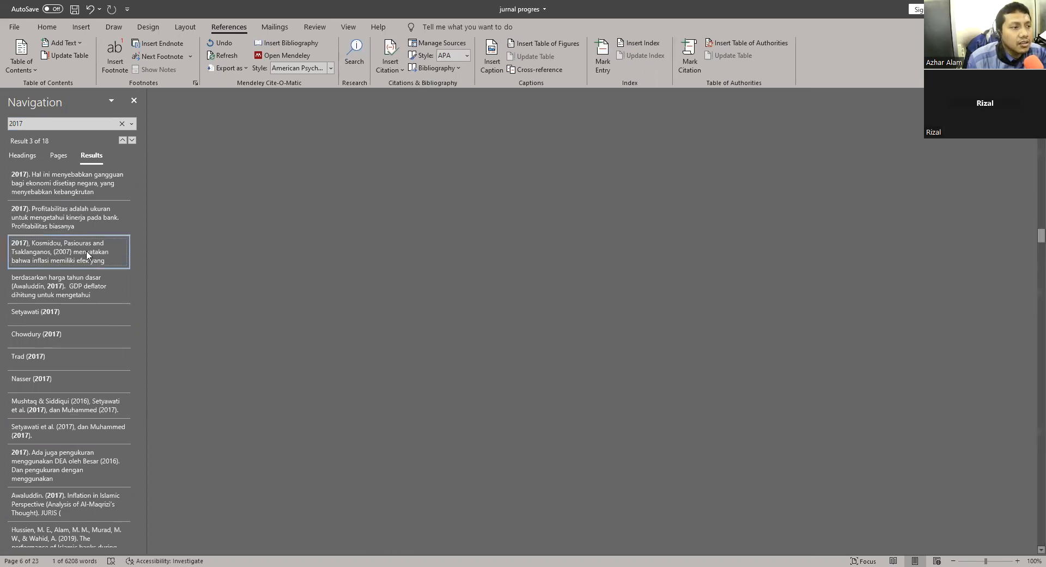
click(94, 229)
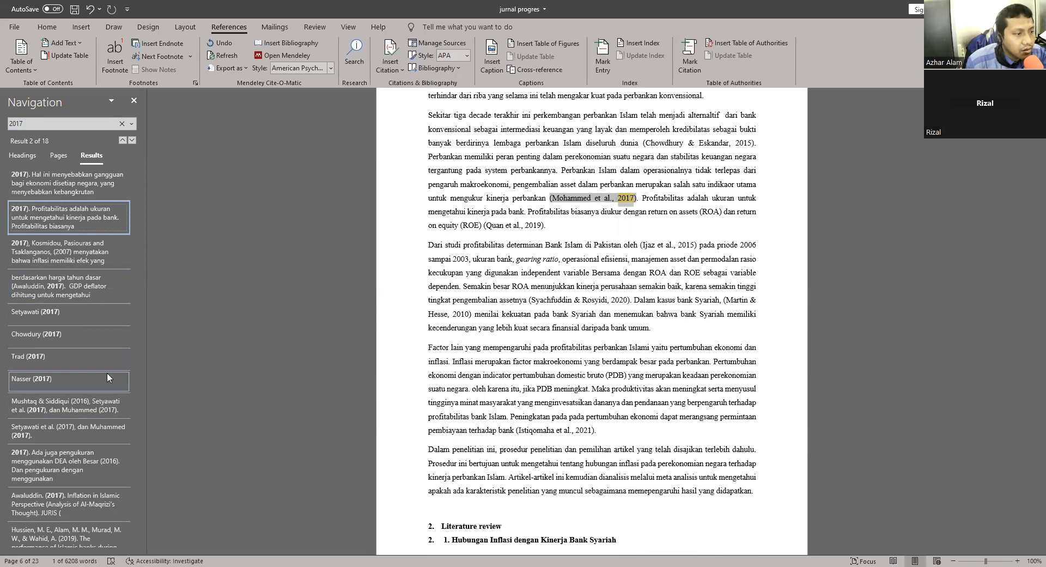
Step: Review the 2017 matches backwards from the discussion section to the introduction's "et al., 2017" citation after "kinerja perbankan"
click(88, 428)
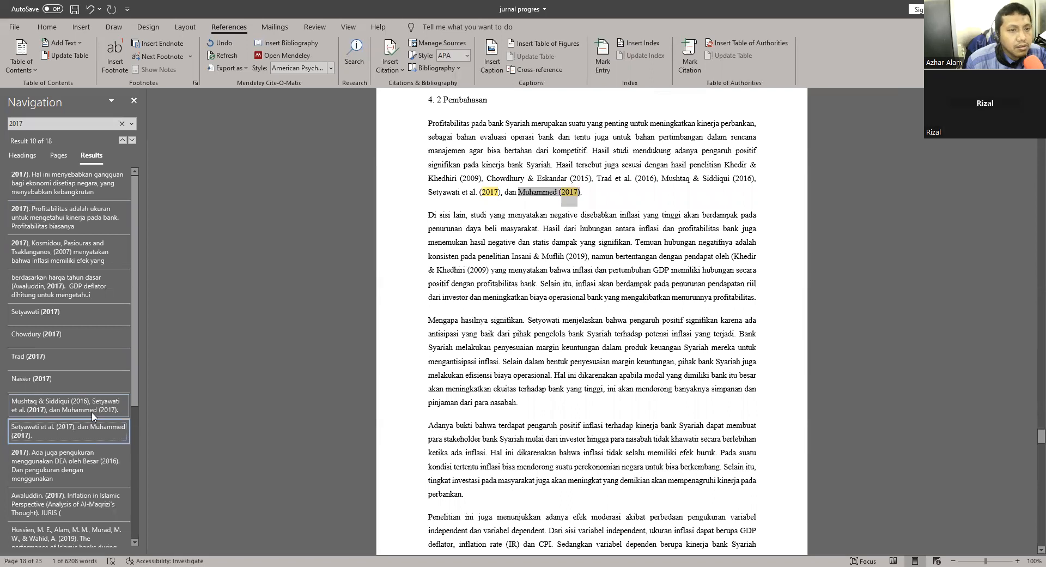
click(87, 406)
click(88, 384)
click(86, 358)
click(85, 335)
click(86, 315)
click(87, 286)
click(90, 253)
click(90, 226)
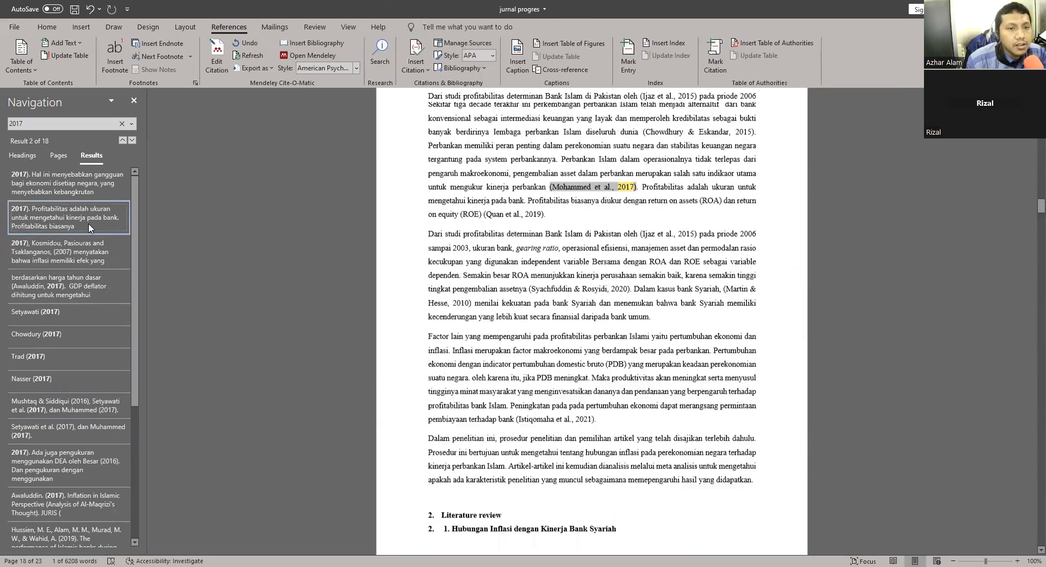
Step: Replace the introduction's "et al., 2017" citation after "kinerja perbankan" with a Mendeley citation to the author's 2017 record
drag(551, 198, 591, 199)
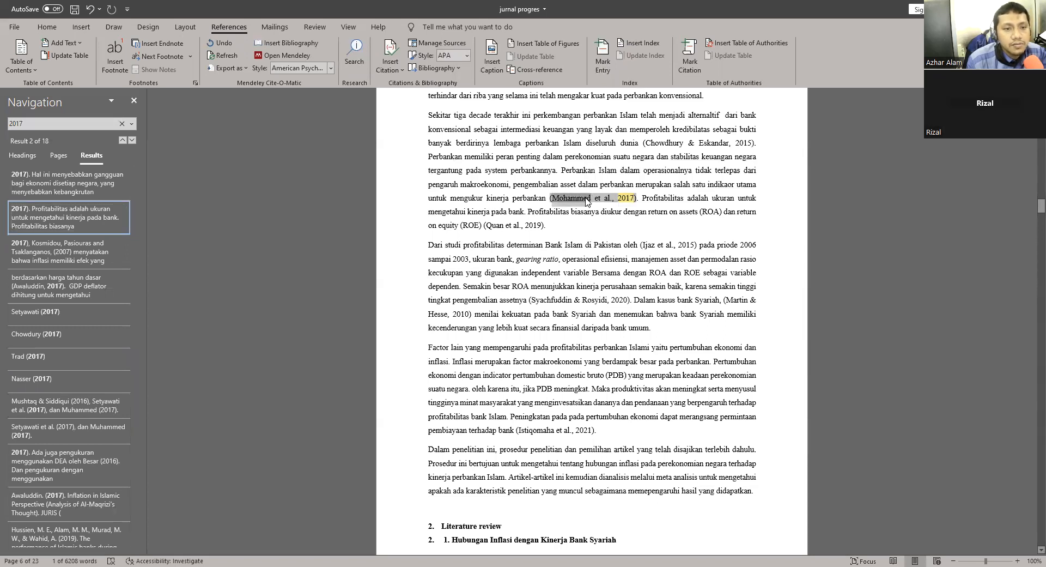
right_click(590, 200)
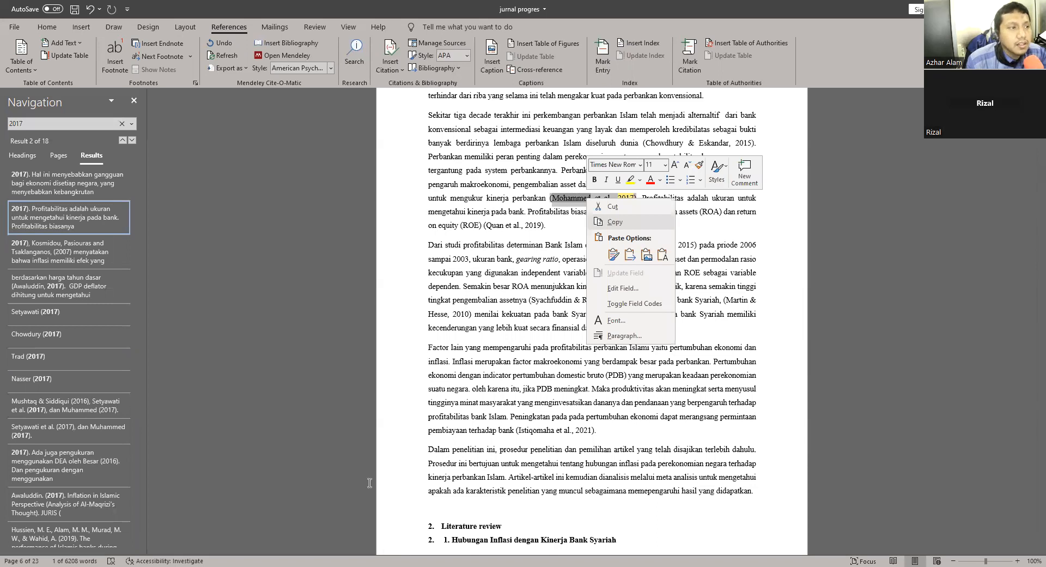
key(alt+Tab)
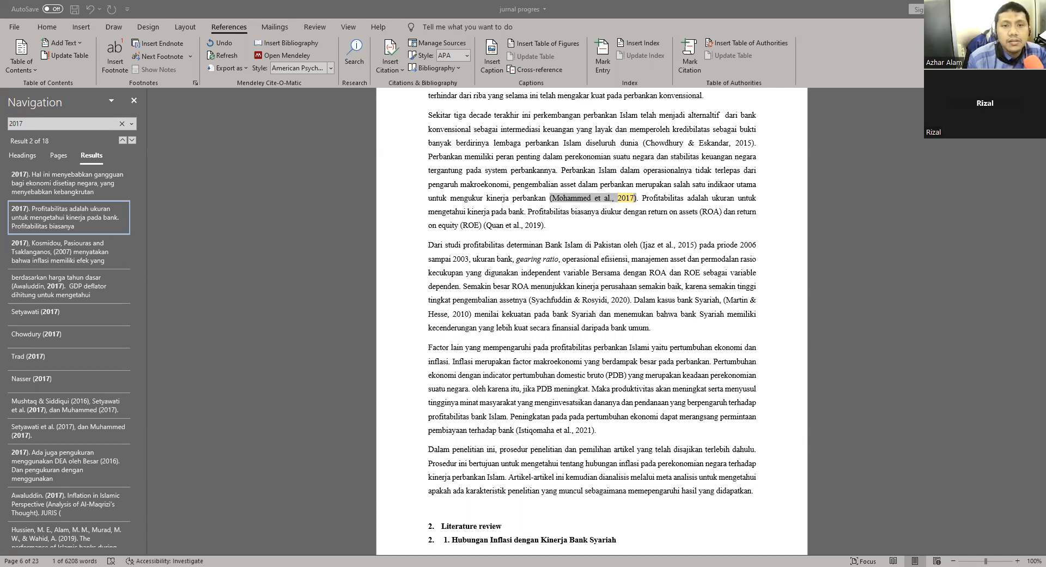
click(840, 118)
drag(592, 198, 549, 199)
click(607, 199)
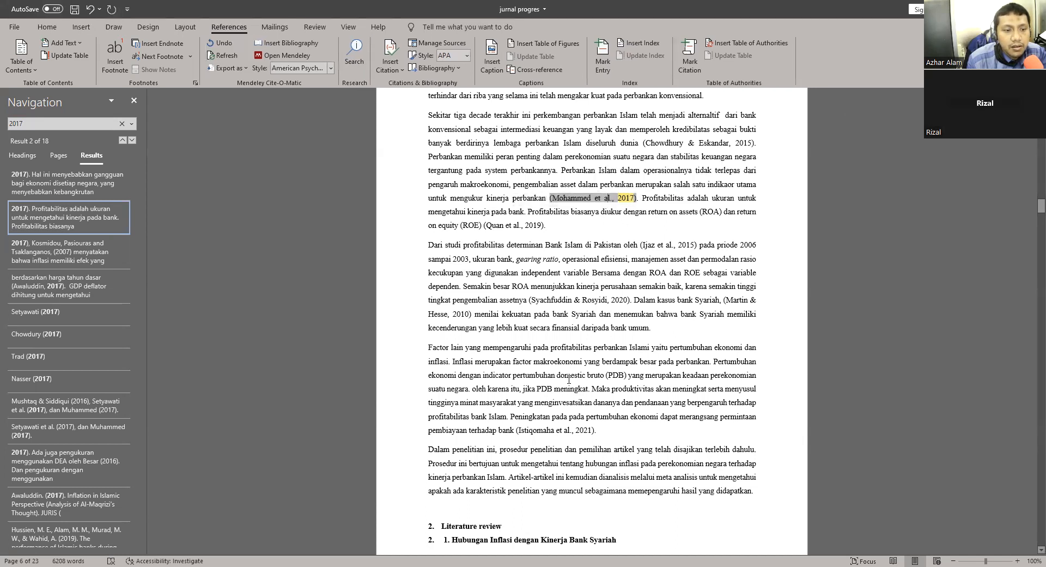
click(637, 199)
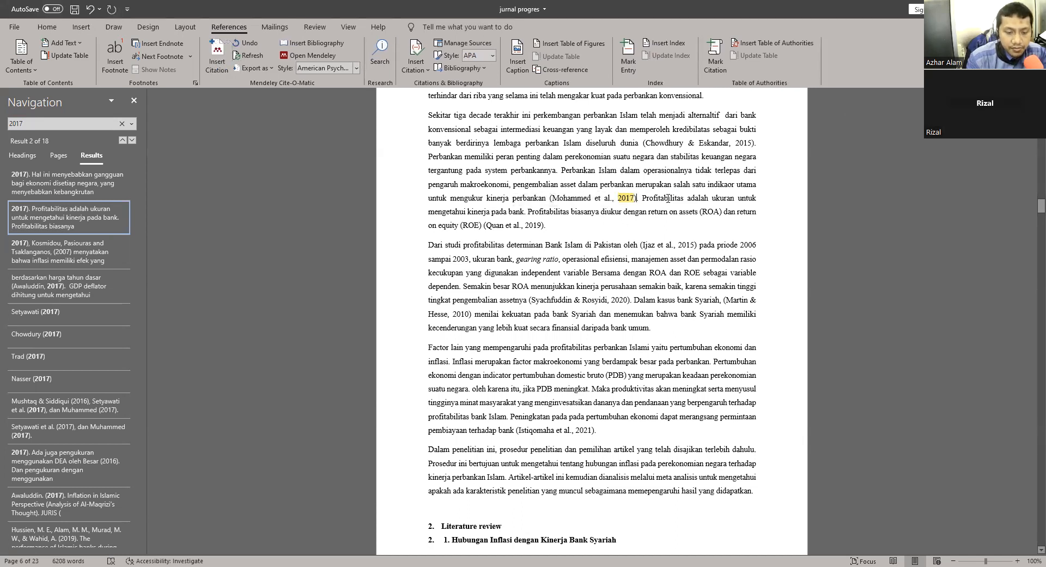
key(BackSpace)
key(BackSpace)
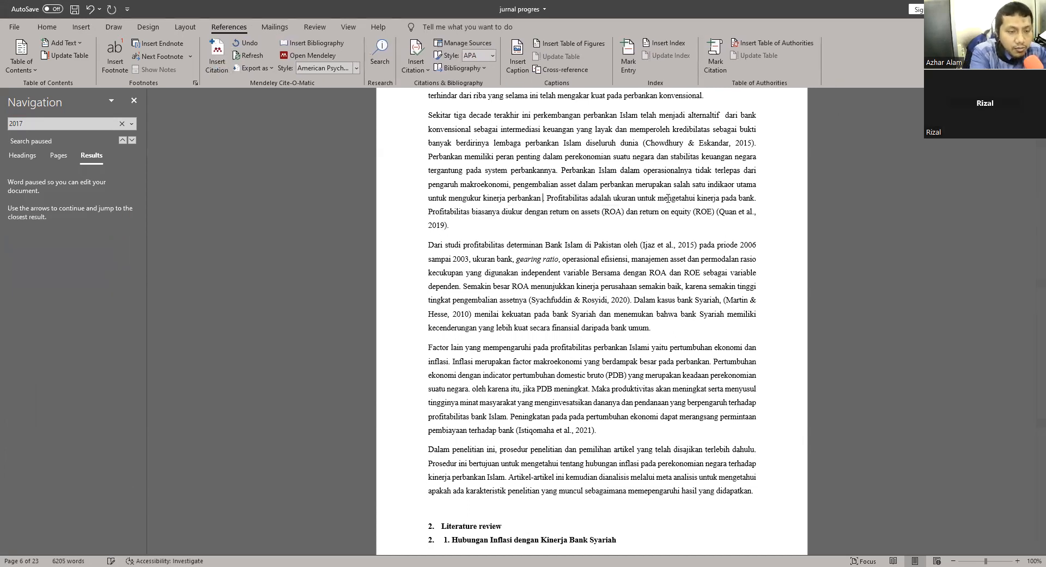
key(alt+m)
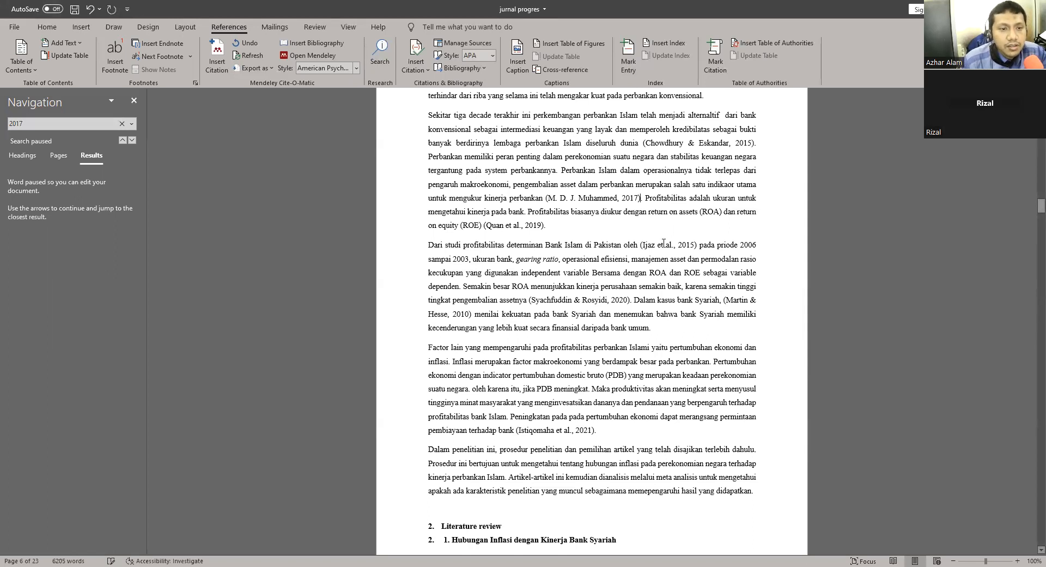
Step: Search from the document's start for the beginning of the author's surname and check the first matching 2017 bibliography entry
key(ctrl+Home)
click(21, 124)
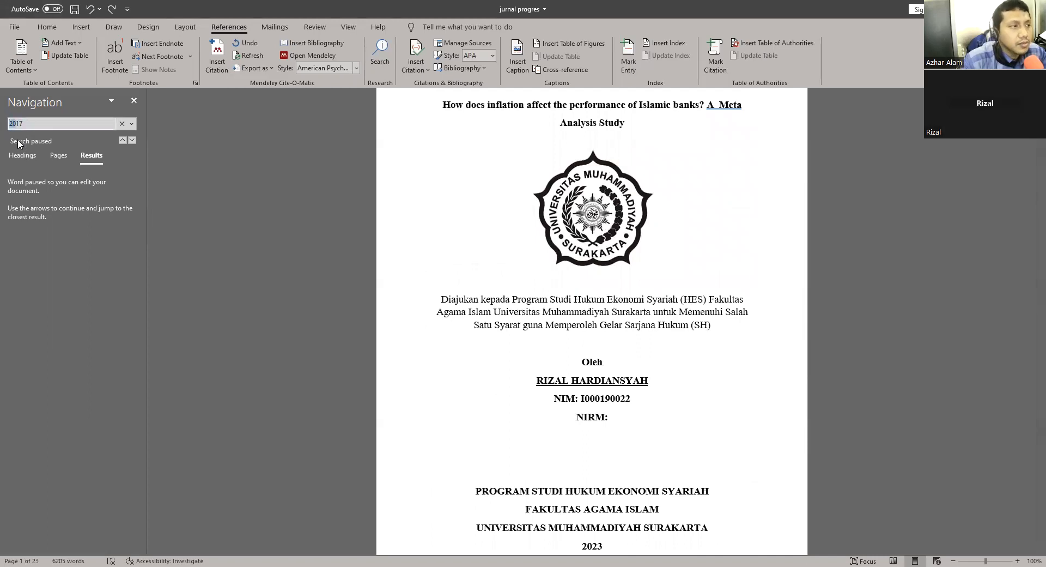
text(Muha)
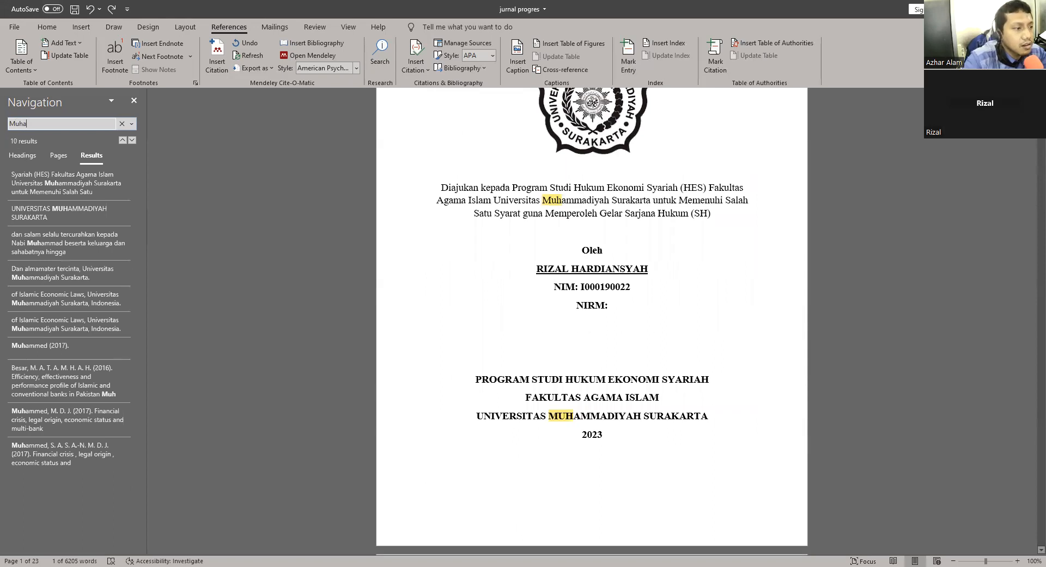
click(39, 397)
click(34, 416)
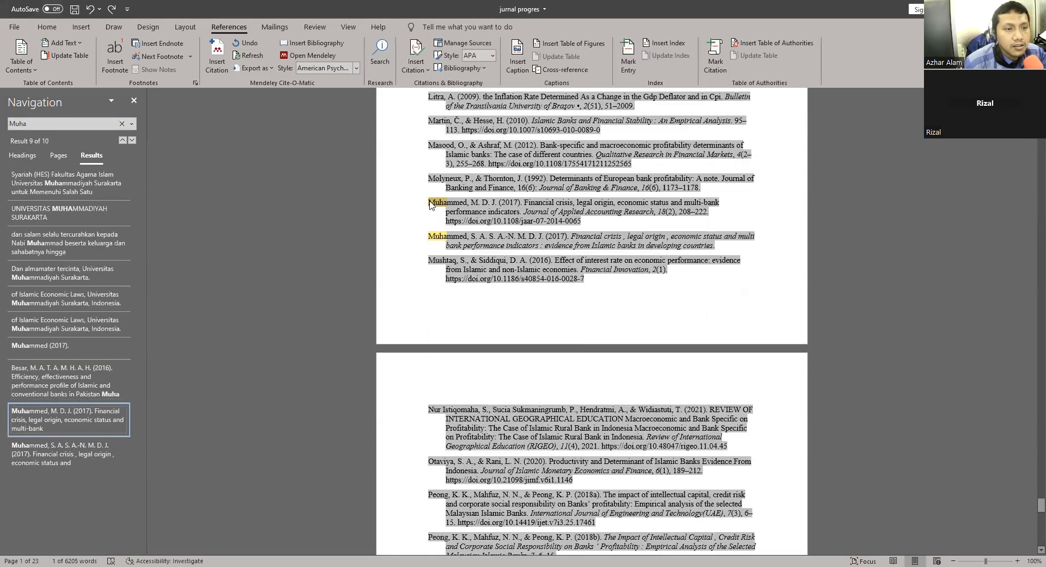
drag(426, 202, 468, 201)
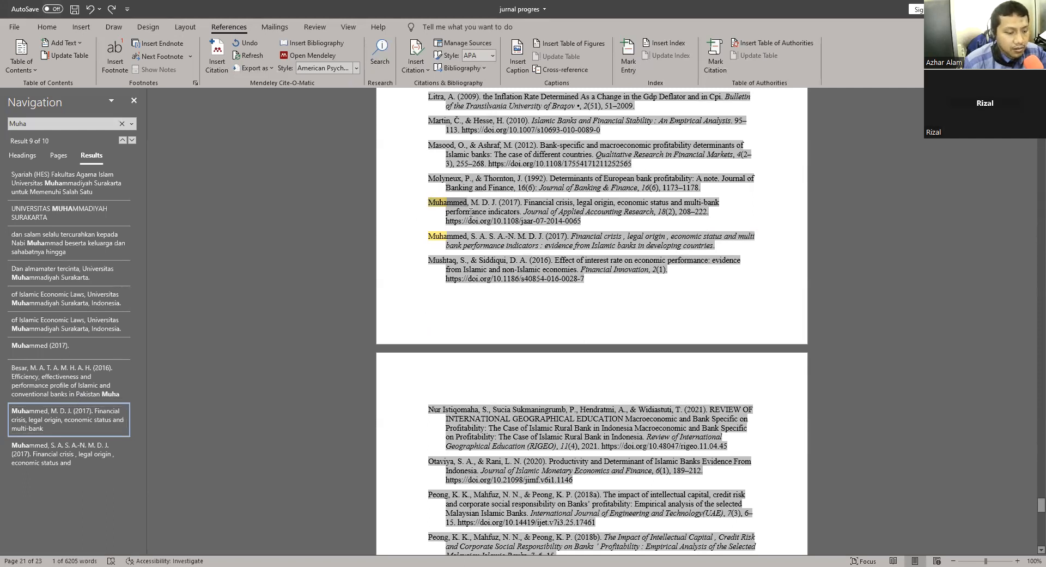
Step: Search the document for the author's full surname and go to the last matching bibliography entry
click(27, 124)
text(Muhammed)
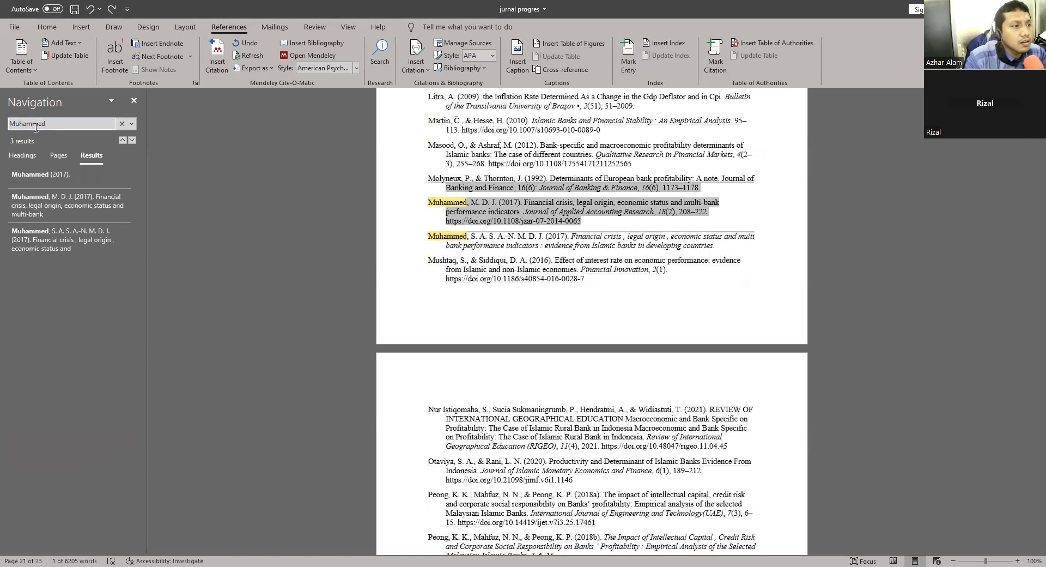
key(Return)
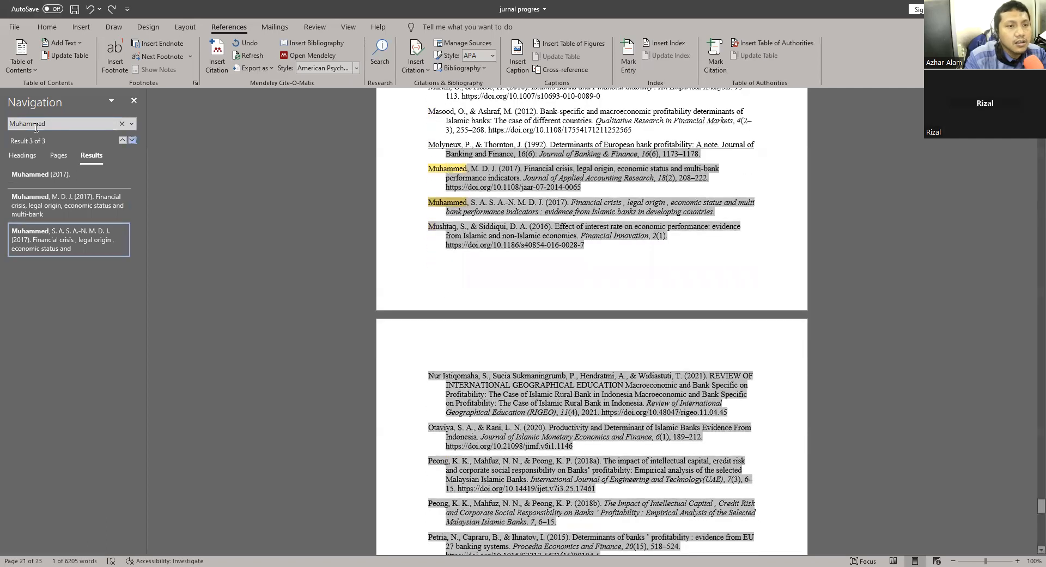
Step: Check the author's surname matches in the discussion section and in the first matching 2017 bibliography entry
drag(518, 193, 573, 198)
right_click(574, 198)
click(595, 216)
scroll(578, 245, down, 20)
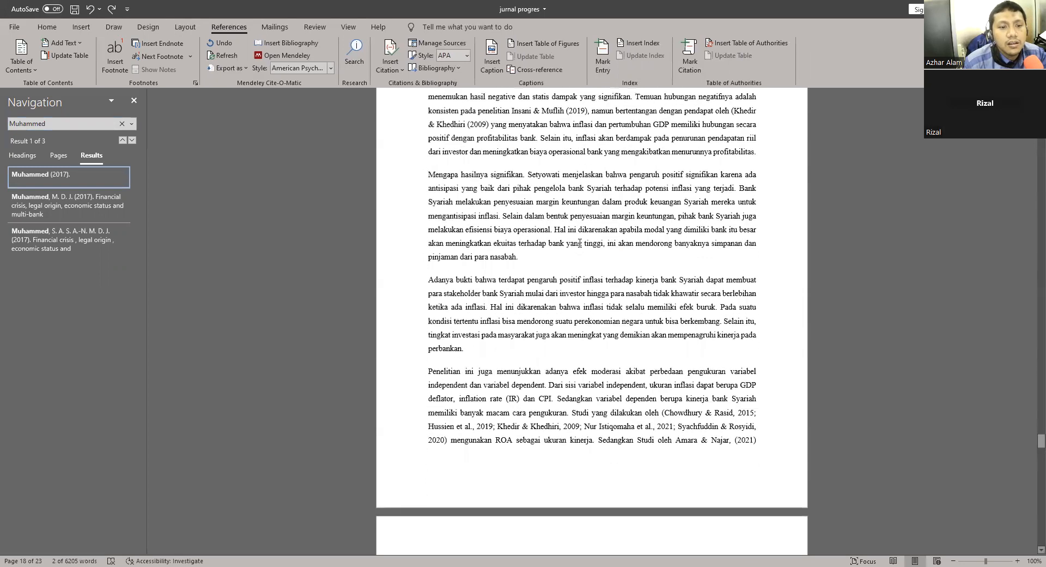
scroll(559, 274, down, 5)
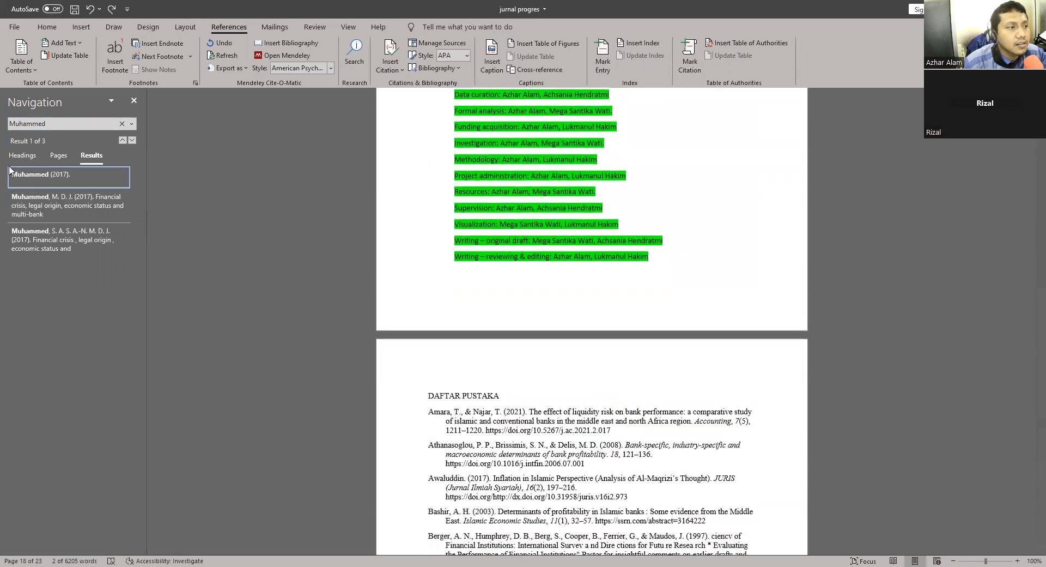
click(132, 140)
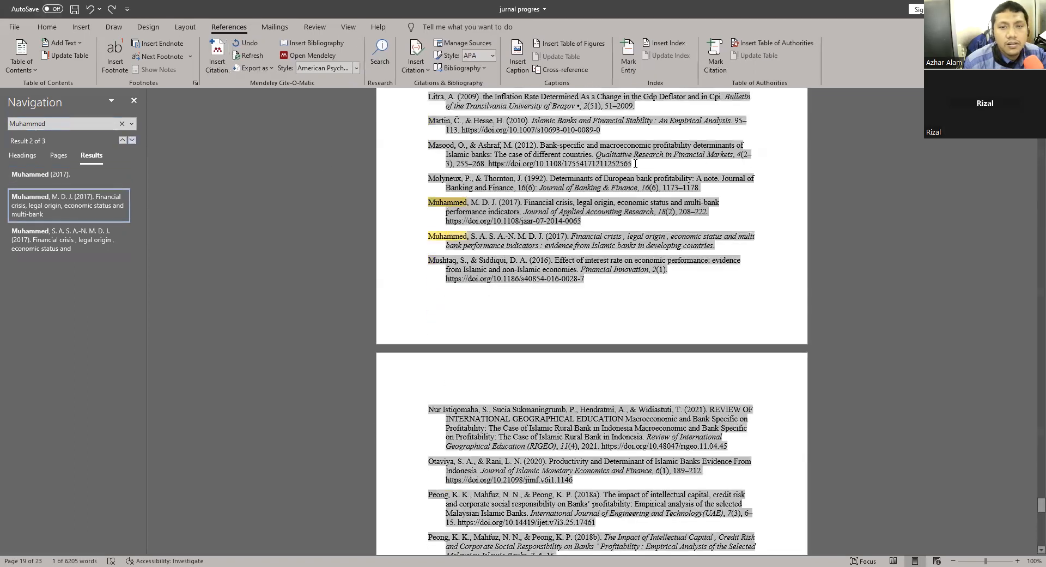
Step: Search the document for 2017 and step through the matches from the bibliography around to the Pembahasan section
click(857, 120)
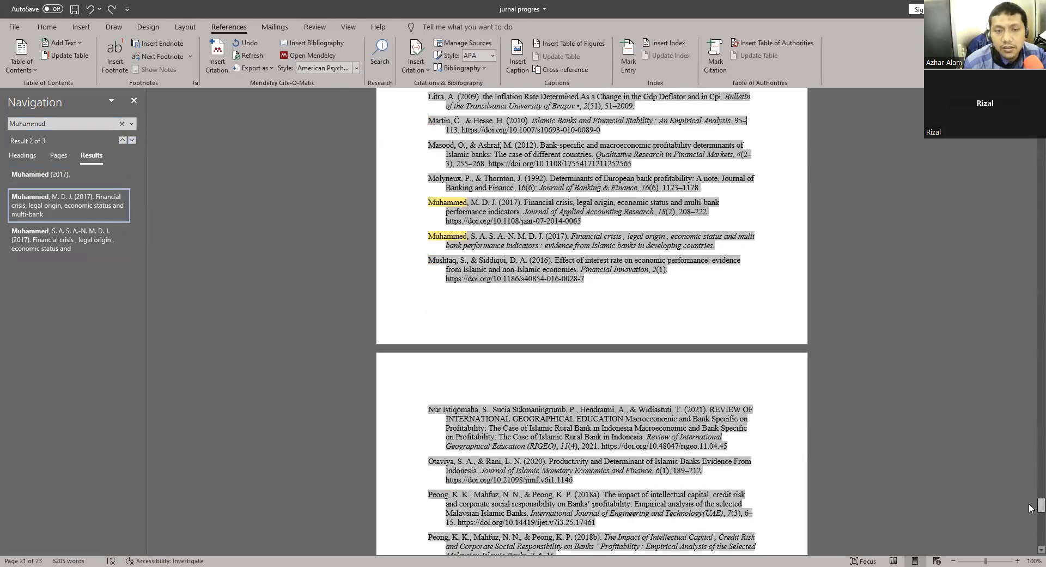
drag(1041, 505, 1029, 305)
scroll(1029, 301, up, 9)
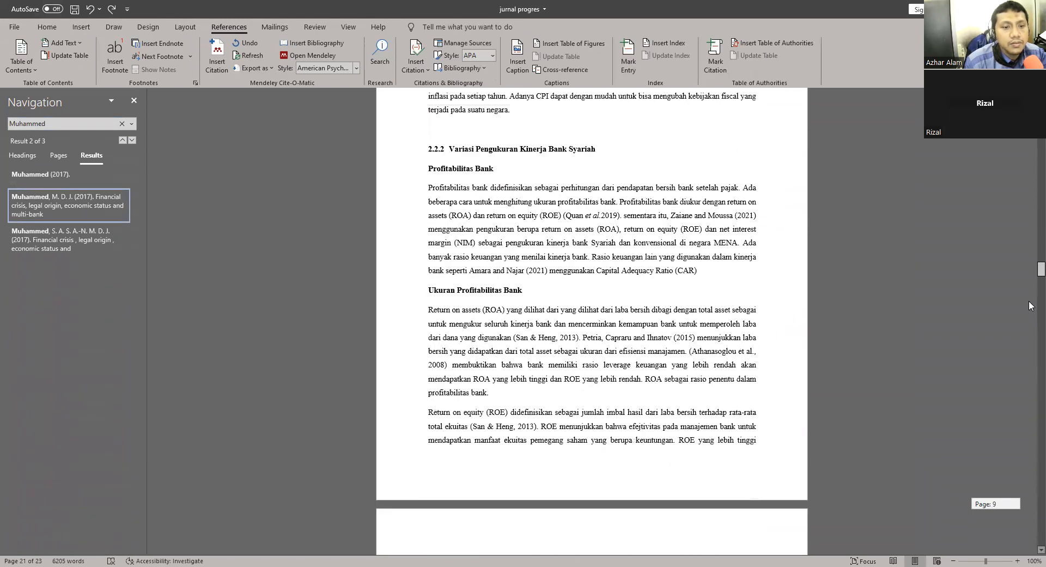
drag(57, 124, 1, 131)
text(201)
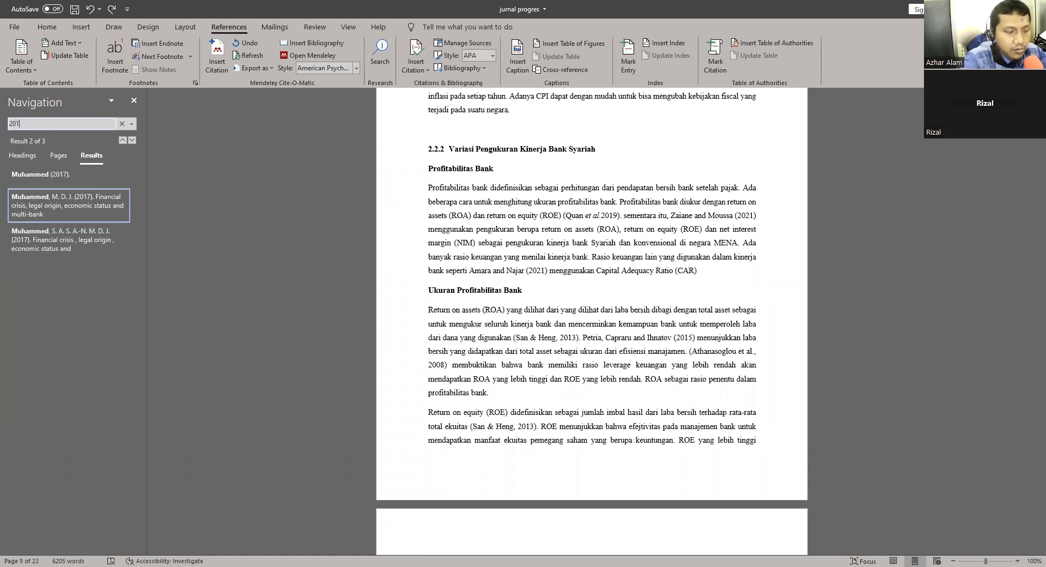
key(Return)
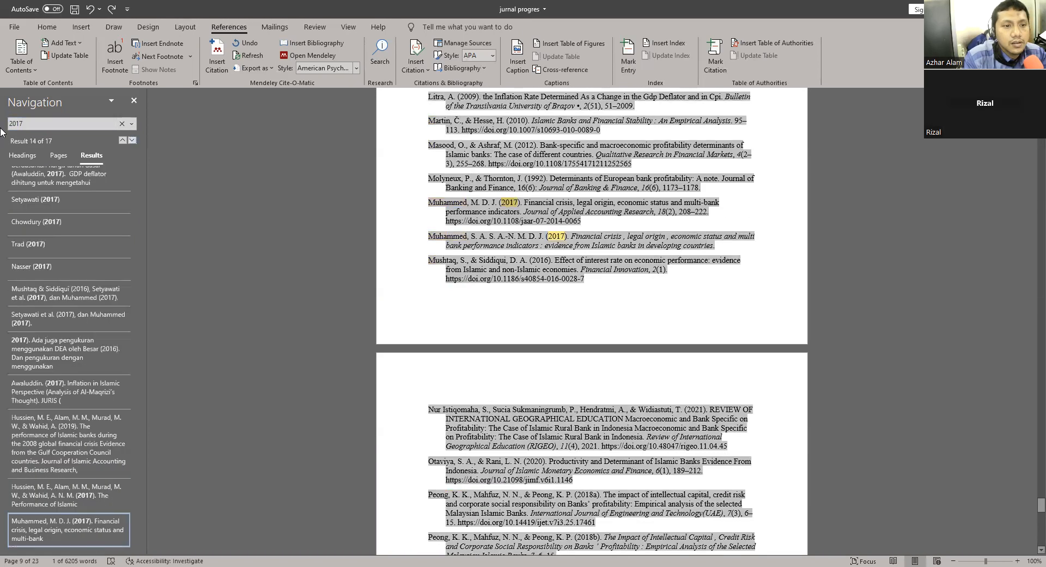
key(Return)
key(Return)
key(Return)
key(Return)
key(Return)
key(Return)
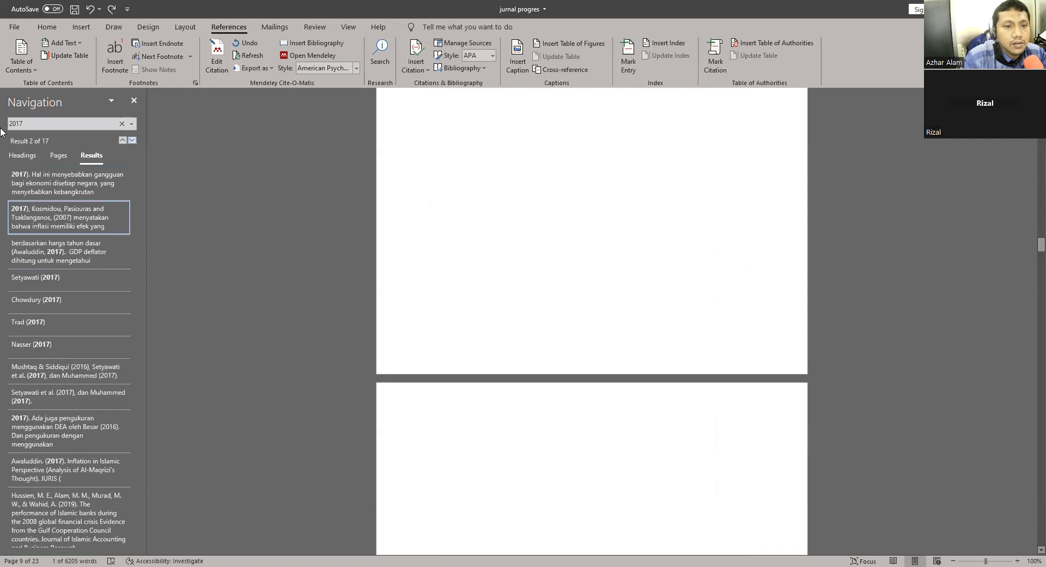
key(Return)
key(Return)
key(Return)
key(Return)
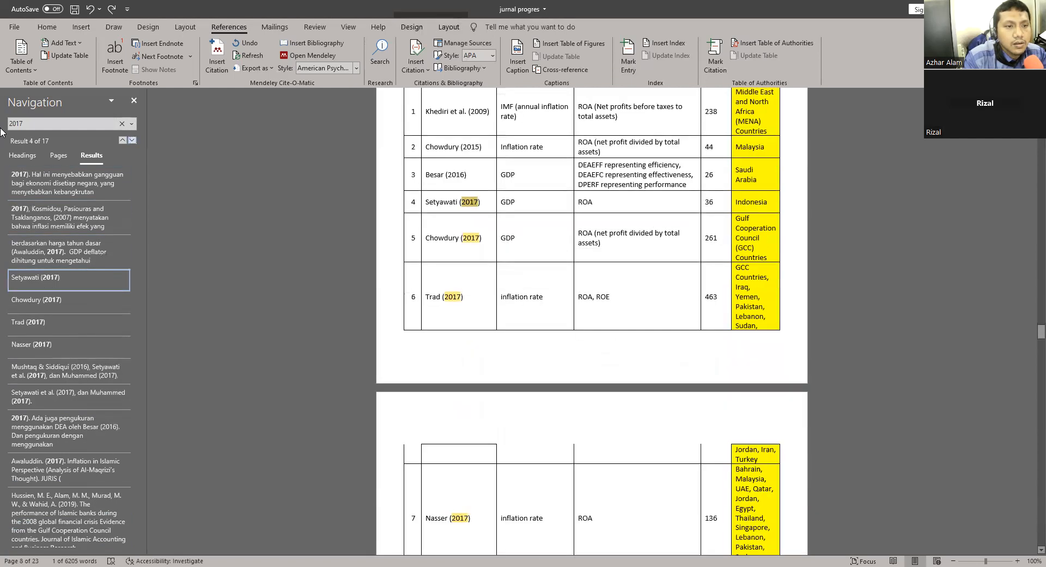
key(Return)
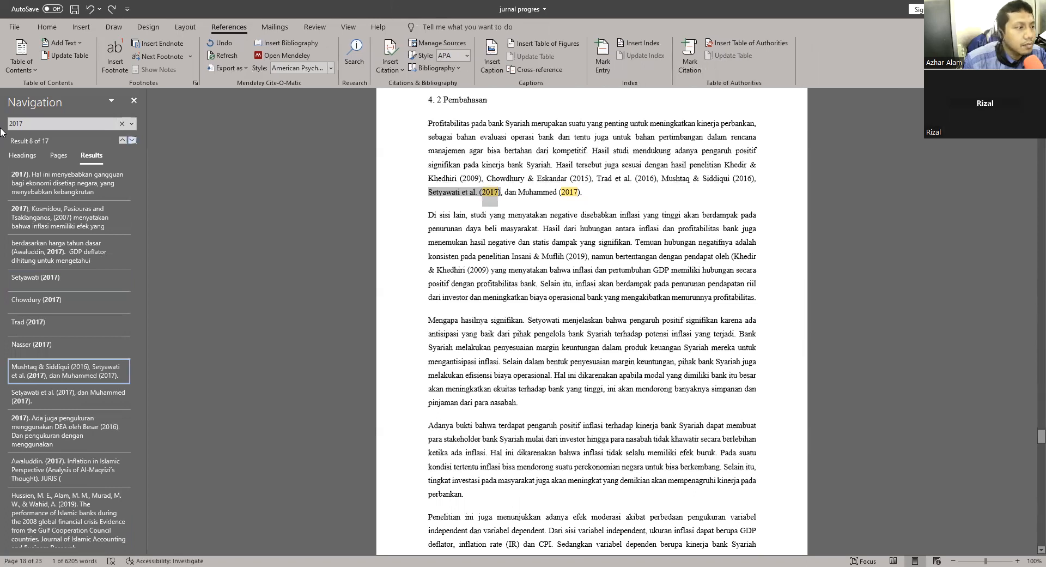
Step: Review the first four 2017 matches in order, from the introduction to row 4 of Table 2
click(80, 192)
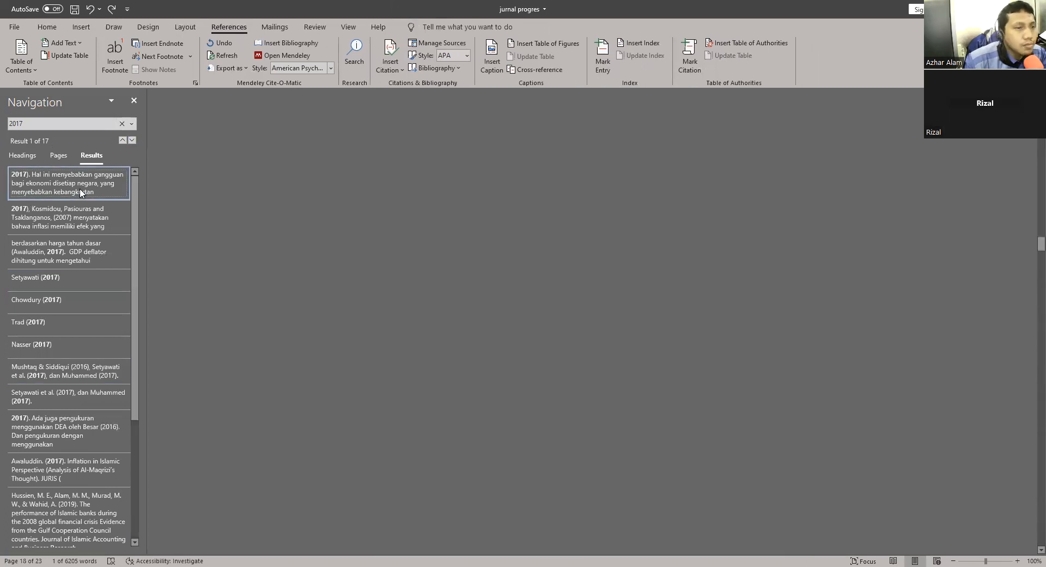
click(74, 209)
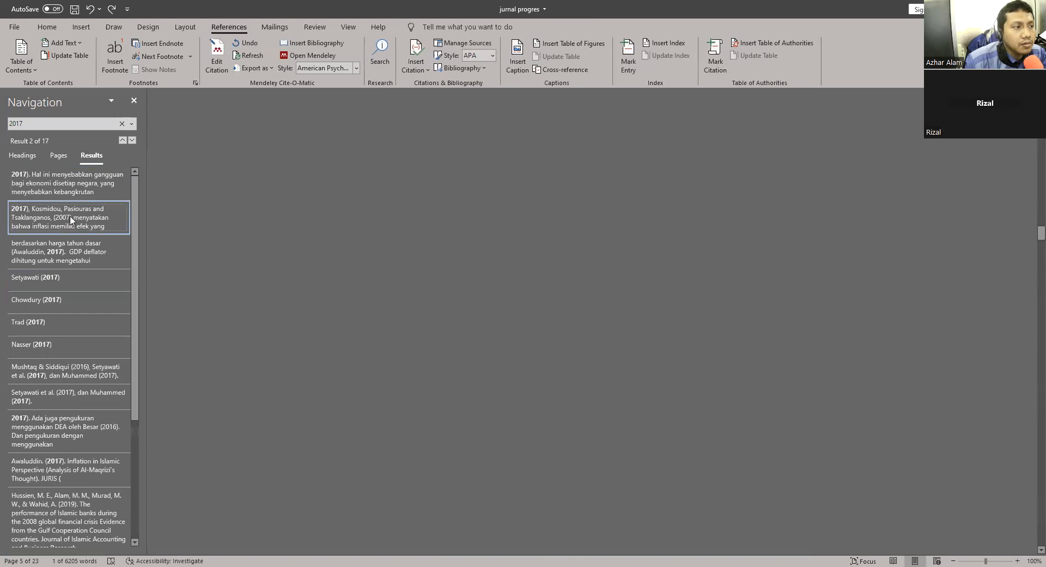
click(72, 242)
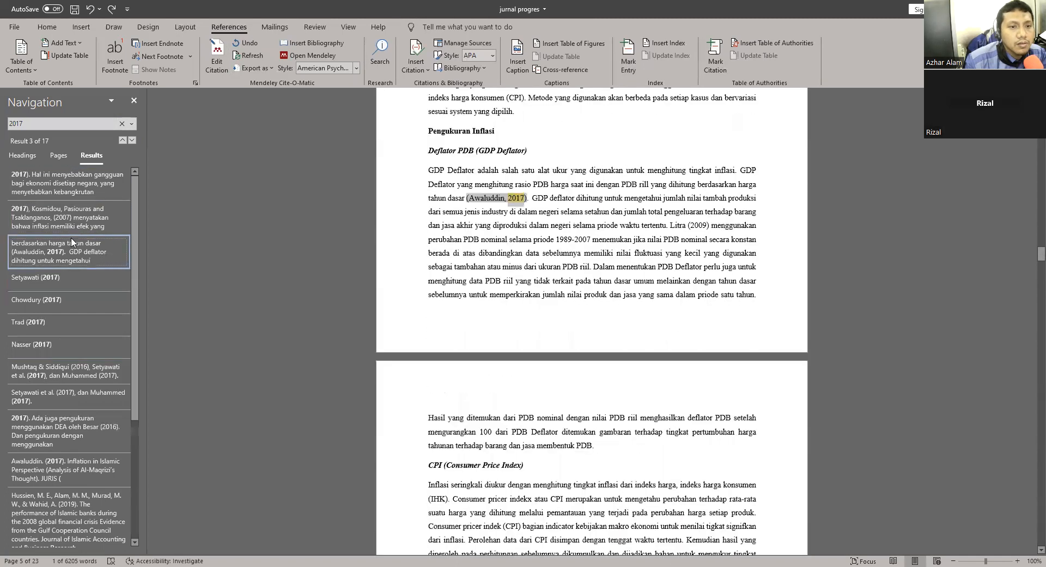
click(61, 273)
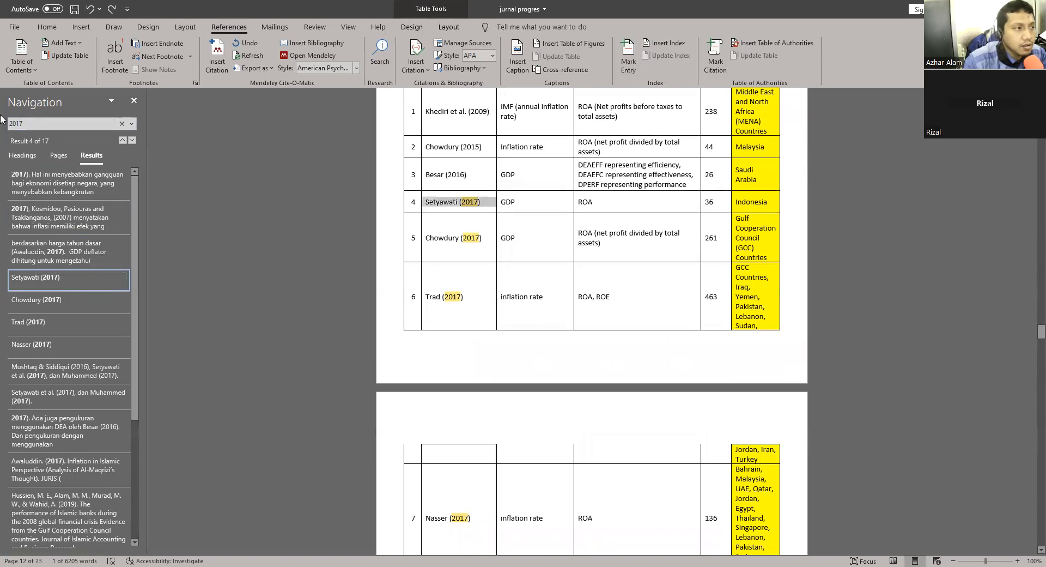
Step: Search the document for an alternative spelling of the author's surname, first partially and in full, and close the search
click(20, 124)
text(Moha)
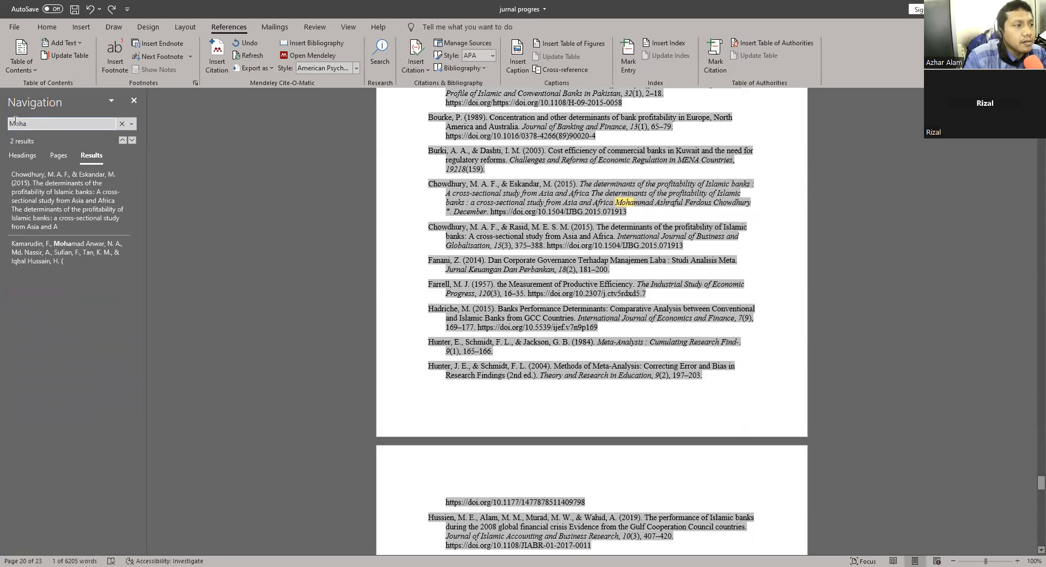
key(Return)
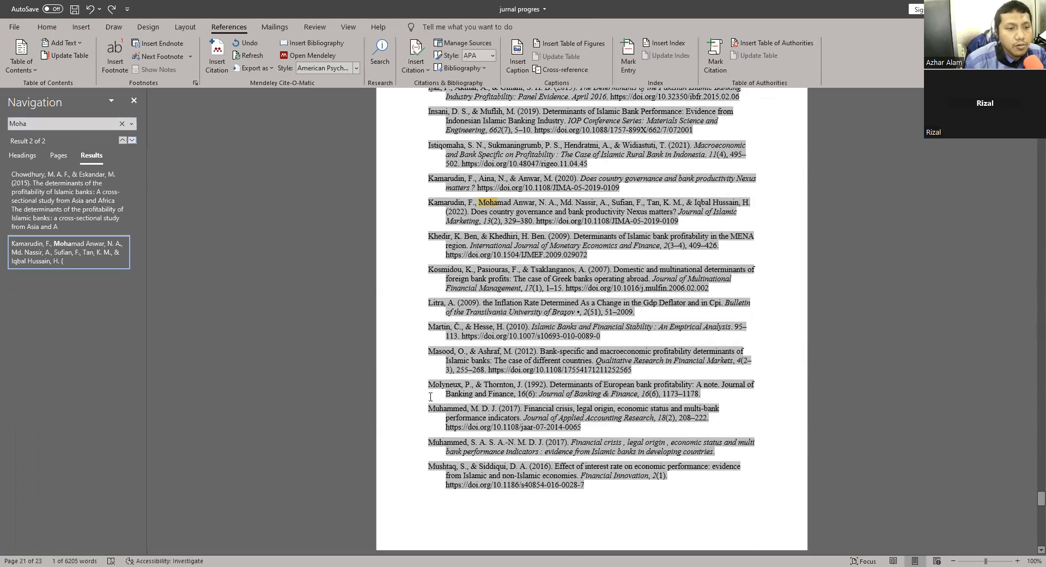
click(37, 124)
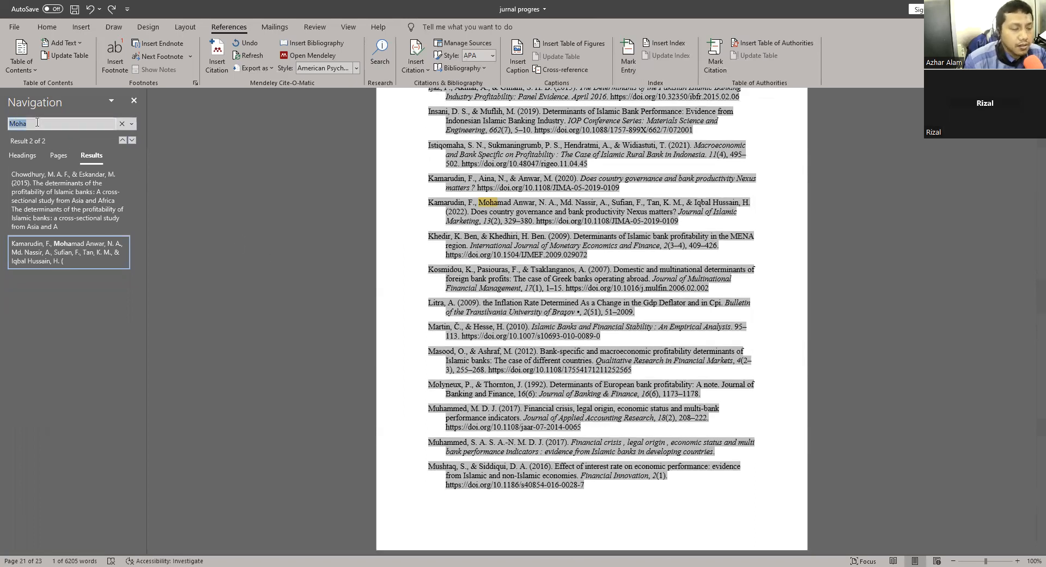
key(BackSpace)
text(Mohammed)
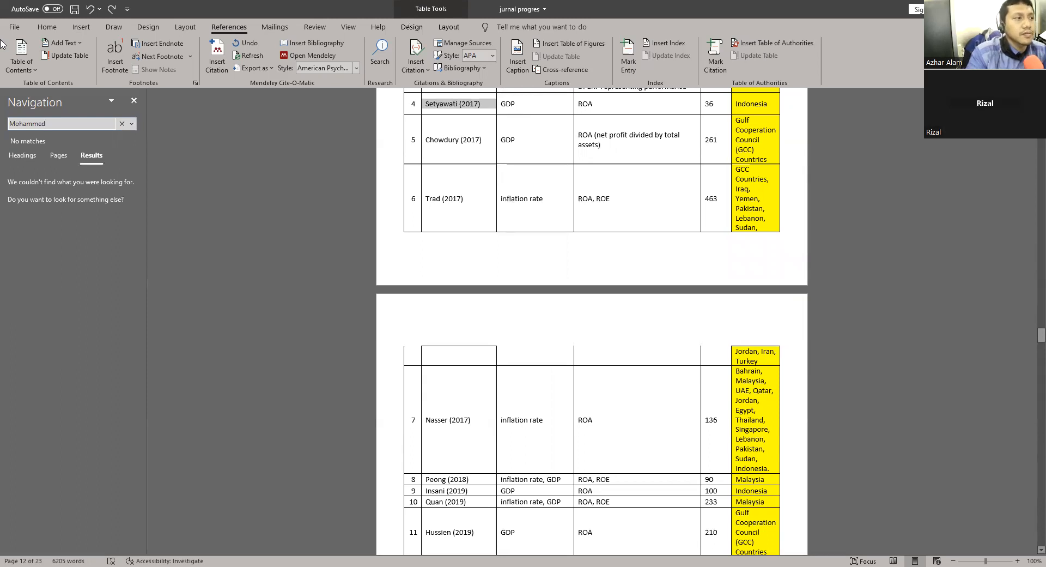
click(134, 100)
Step: Examine the in-text citations in the abstract, introduction, literature review and Table 2 for the 2017 source
scroll(525, 353, up, 15)
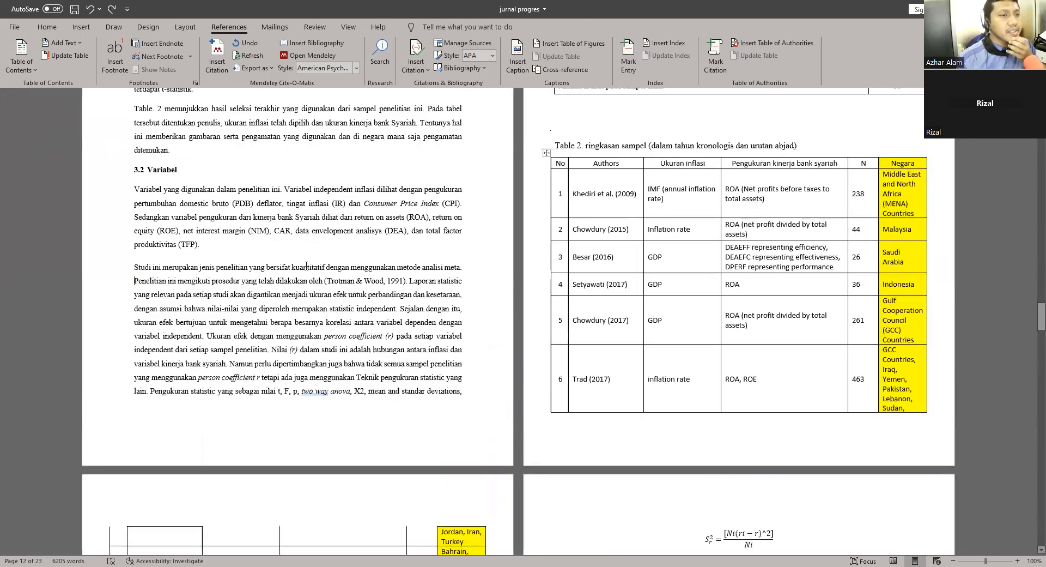
scroll(524, 352, up, 10)
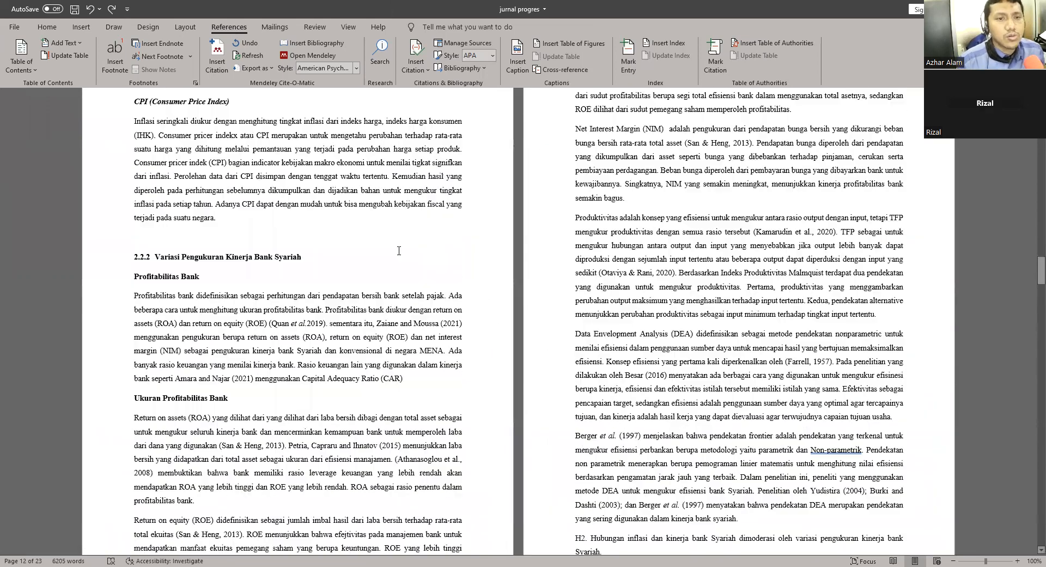
scroll(395, 248, up, 10)
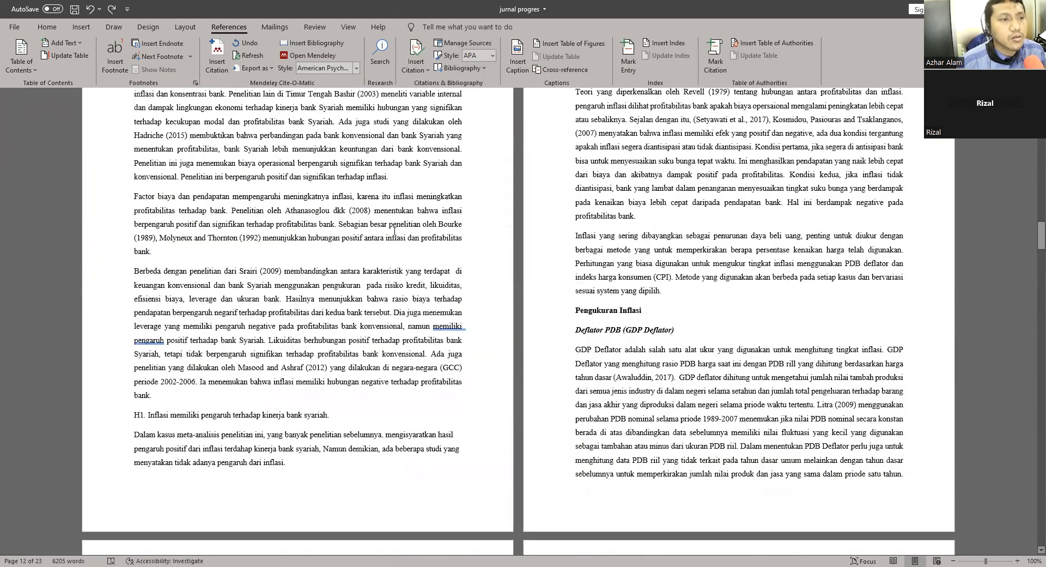
scroll(397, 215, up, 1)
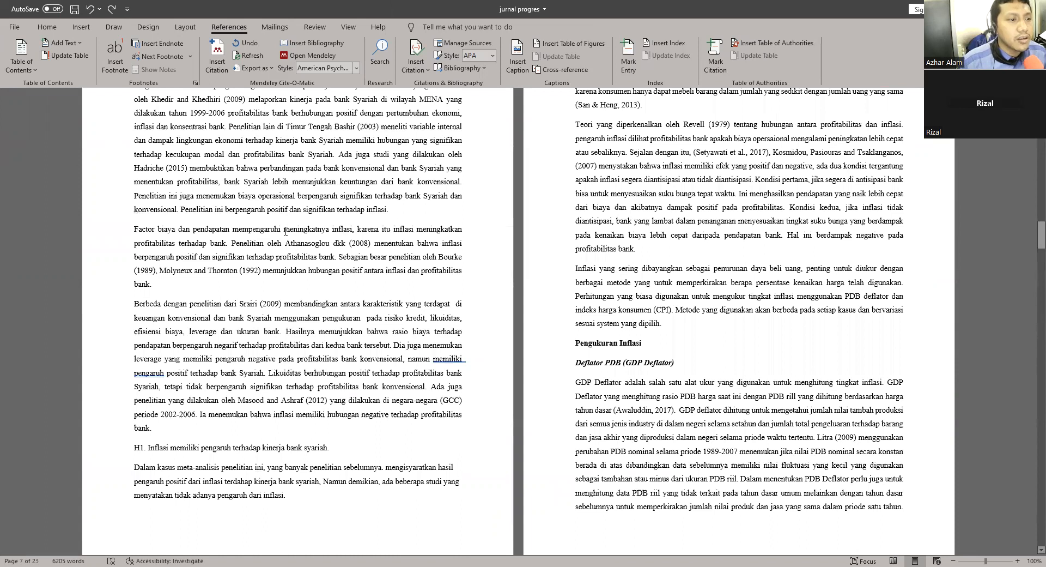
click(306, 242)
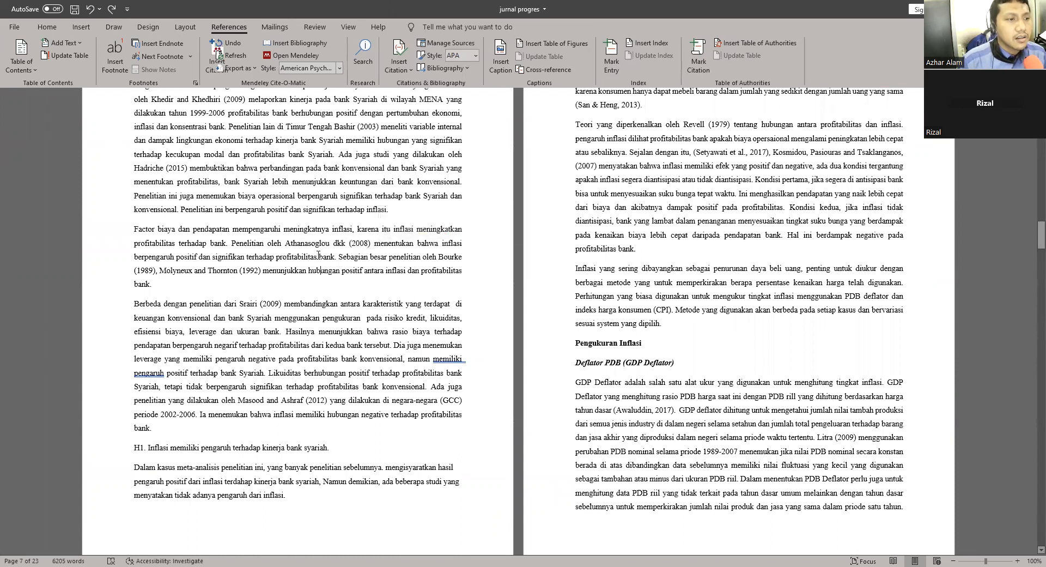
scroll(412, 241, up, 9)
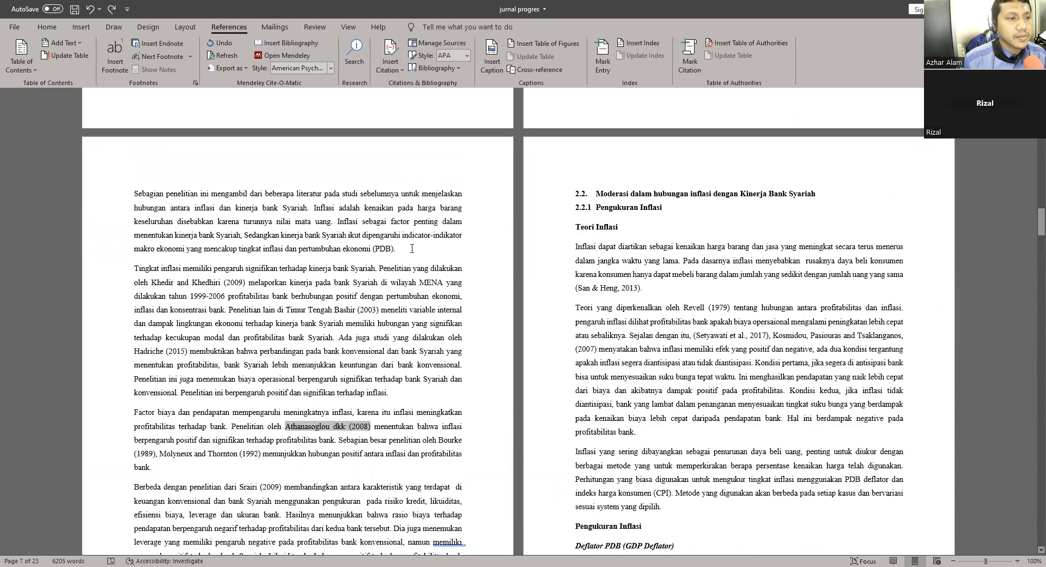
scroll(412, 242, up, 5)
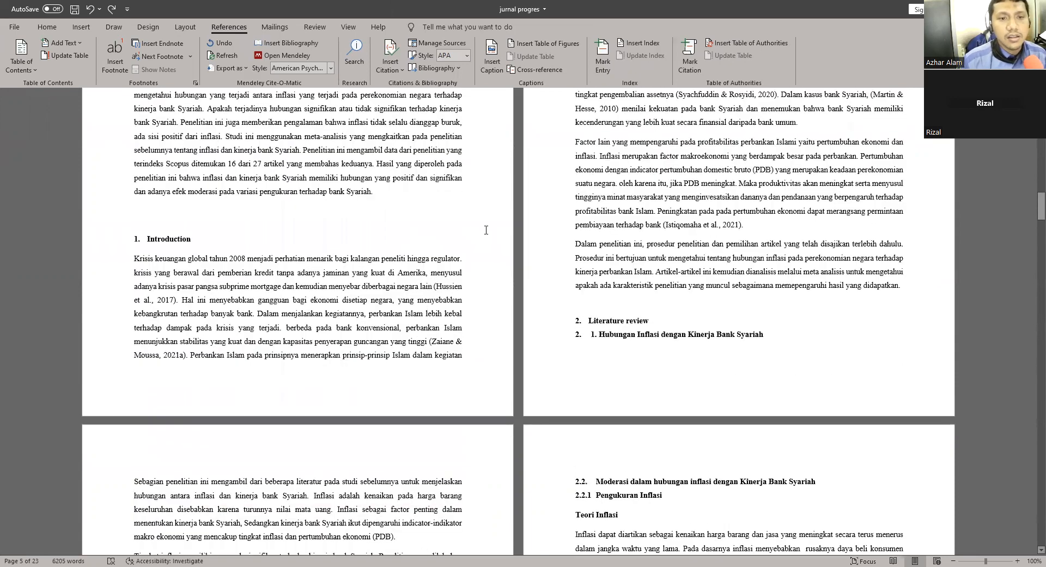
scroll(486, 230, up, 7)
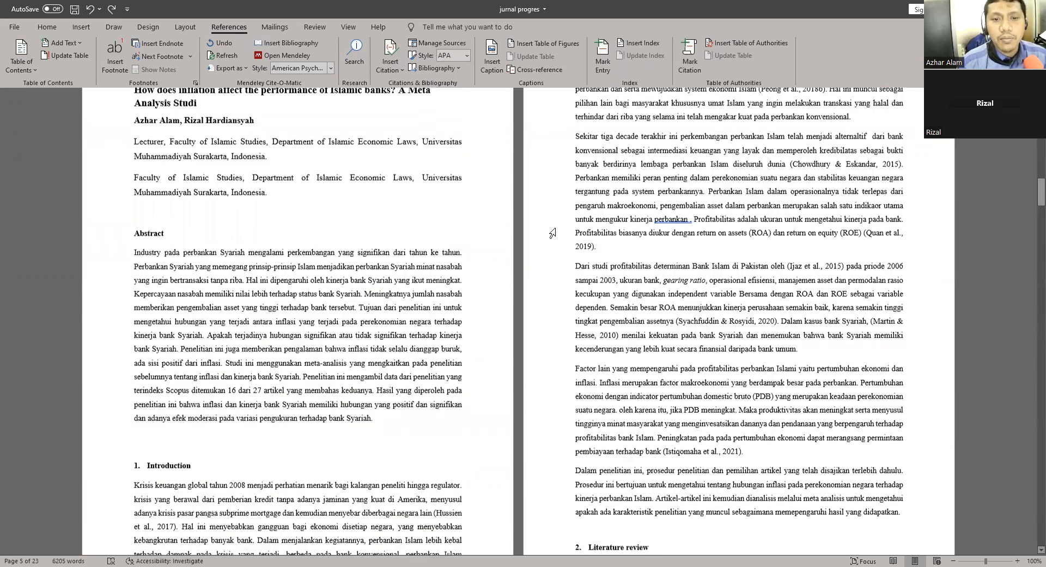
scroll(550, 244, down, 20)
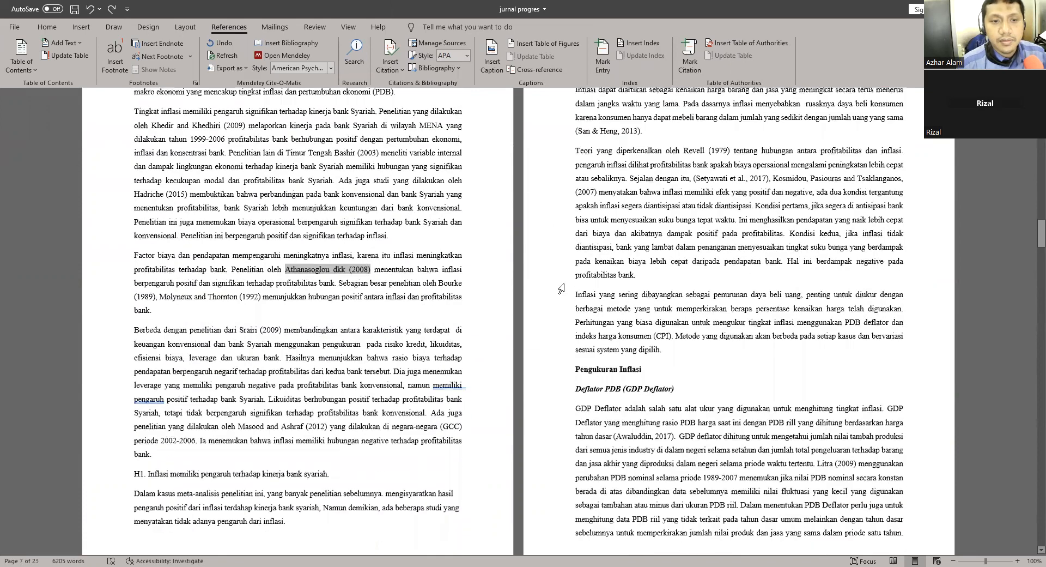
scroll(562, 289, down, 10)
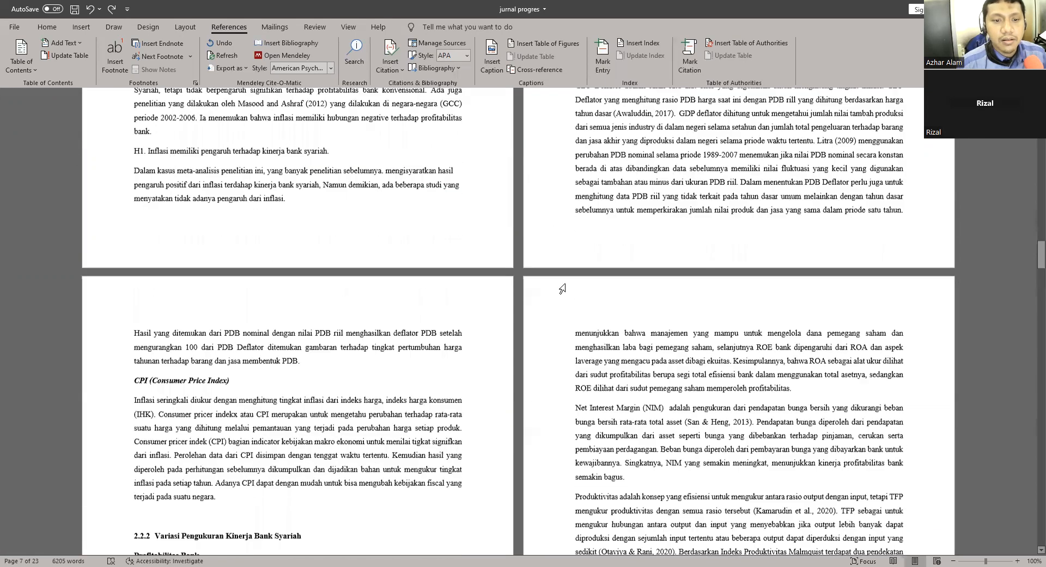
scroll(565, 283, up, 11)
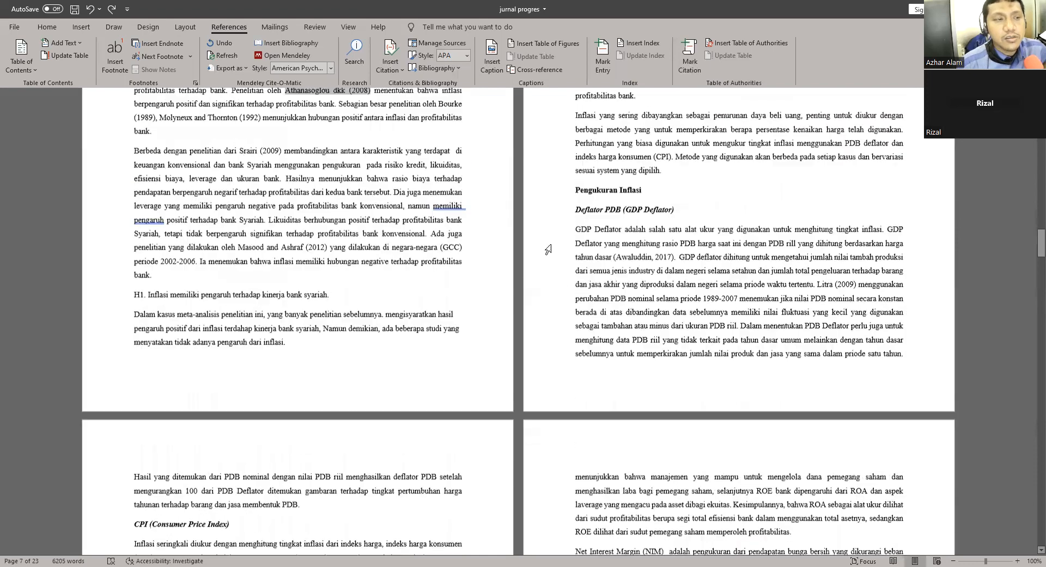
scroll(233, 197, up, 19)
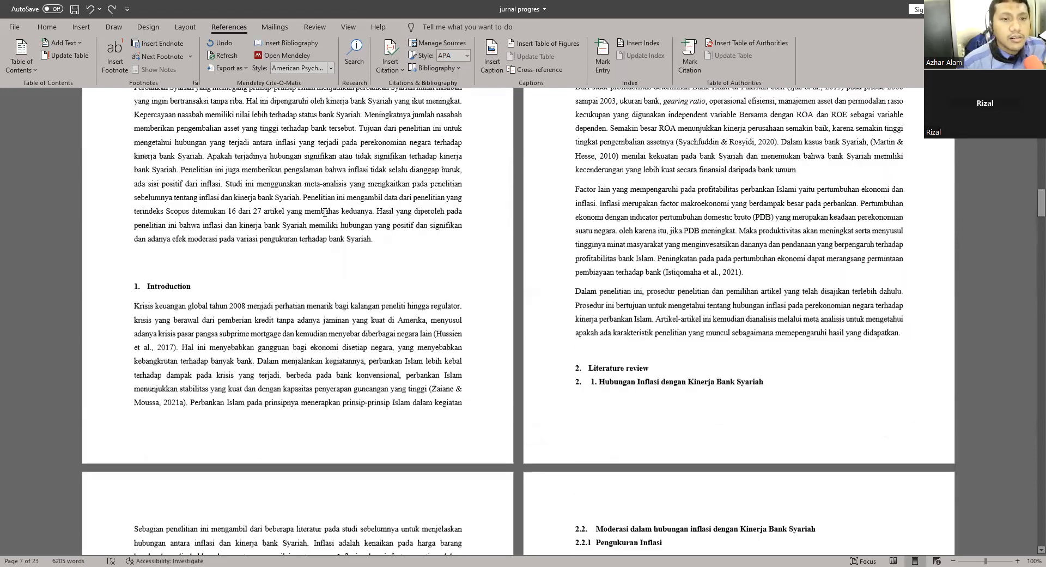
scroll(329, 212, up, 5)
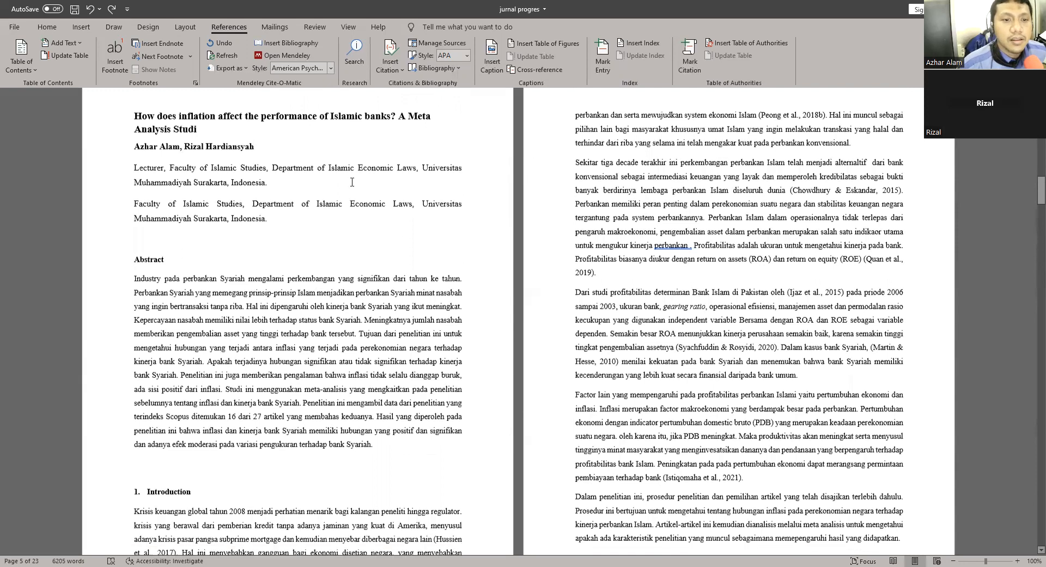
scroll(352, 182, down, 5)
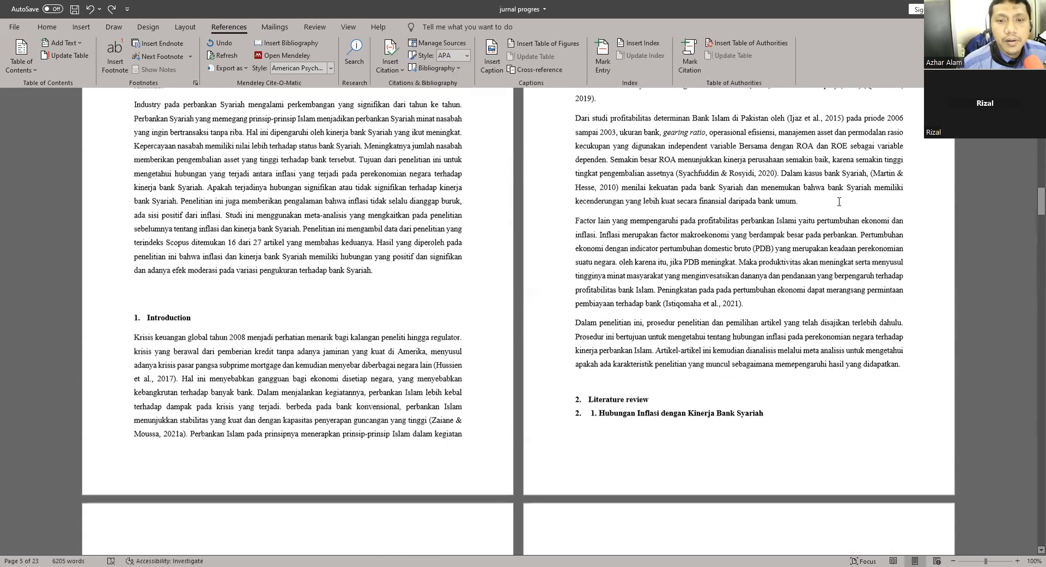
drag(1041, 200, 1031, 313)
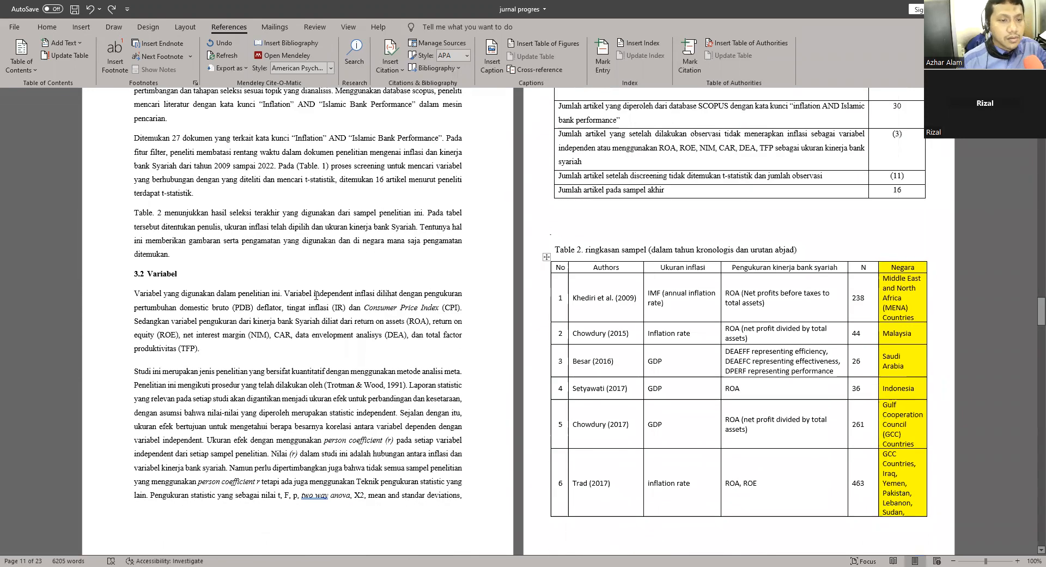
Step: Search the document for 2017 and review the first two matches, in the Introduction and Teori Inflasi sections
key(ctrl+f)
scroll(312, 299, up, 10)
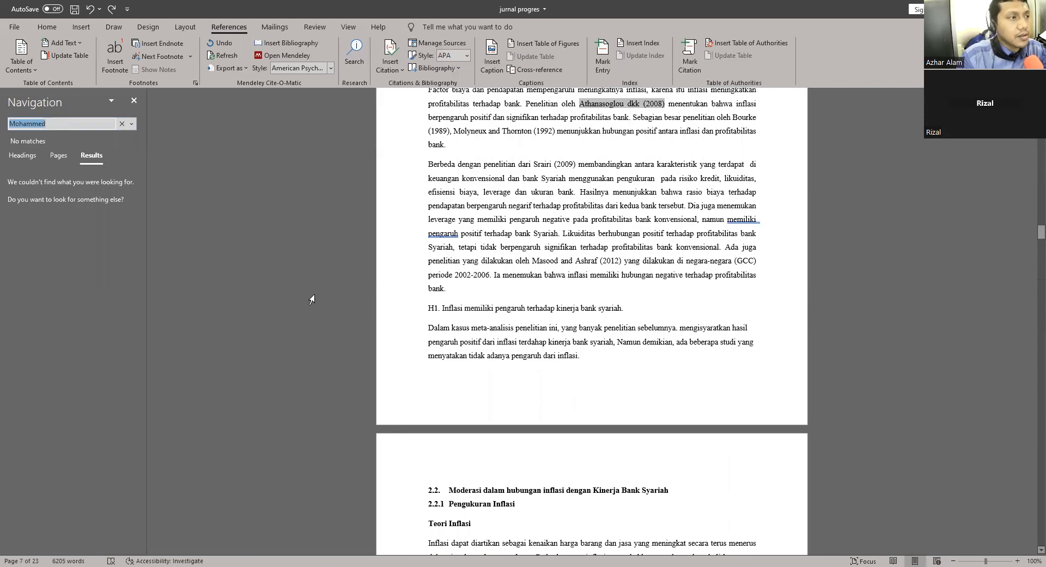
text(2)
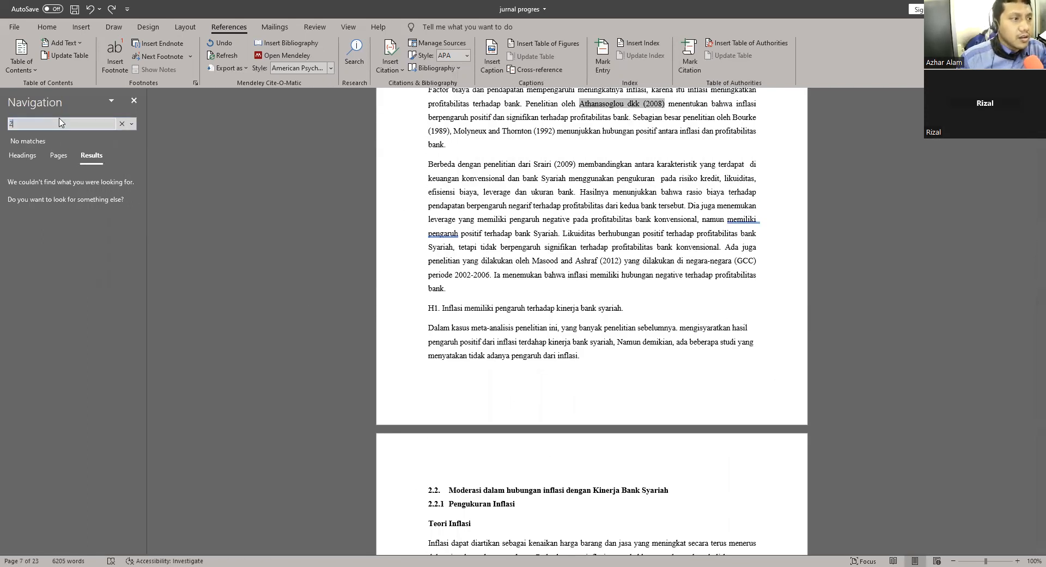
text(017)
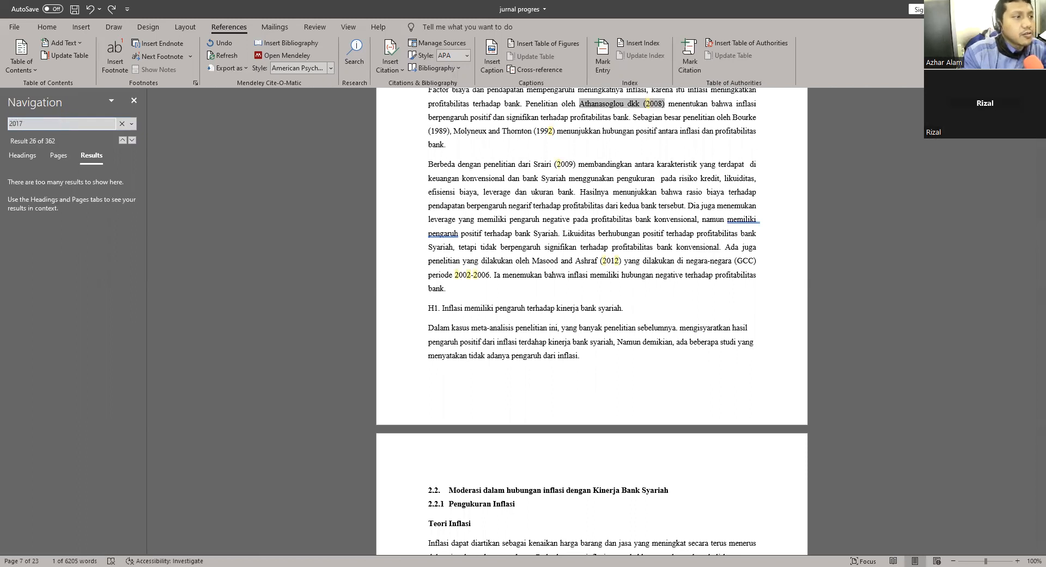
click(38, 175)
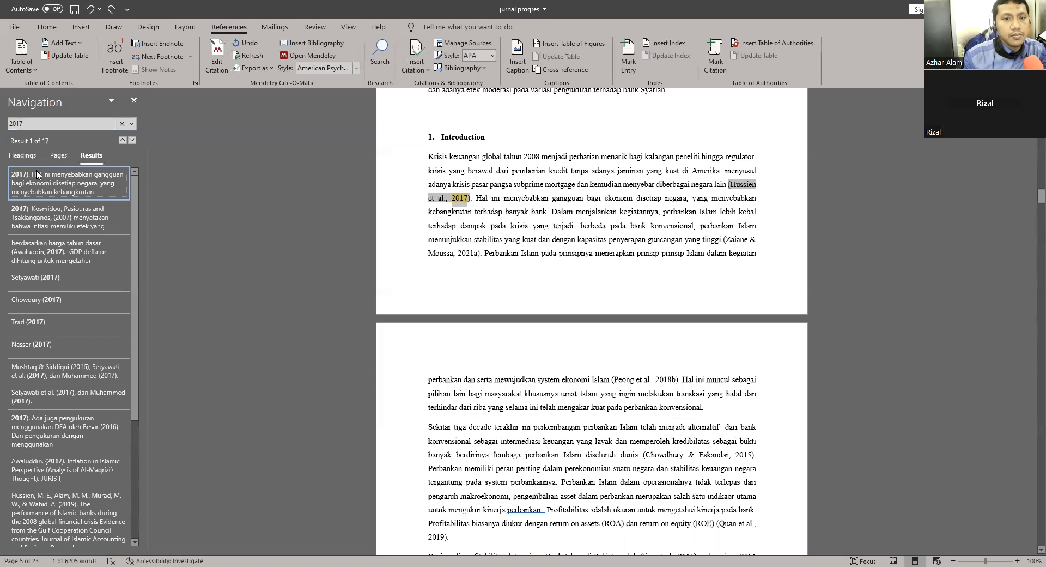
click(44, 214)
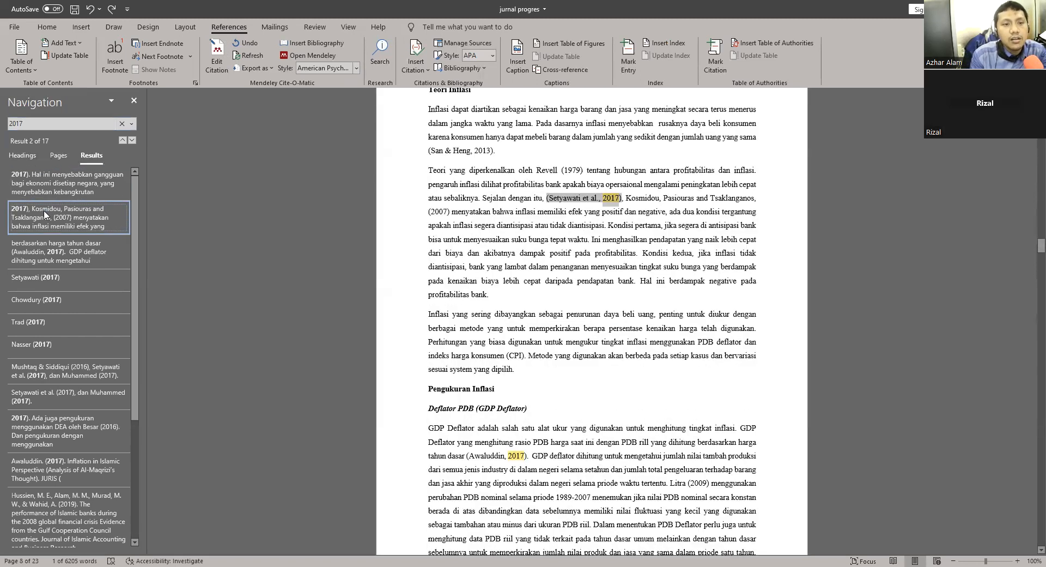
Step: Inspect the adjacent 2017 and 2007 citations in the Teori Inflasi paragraph to check whether each is a linked field
click(541, 206)
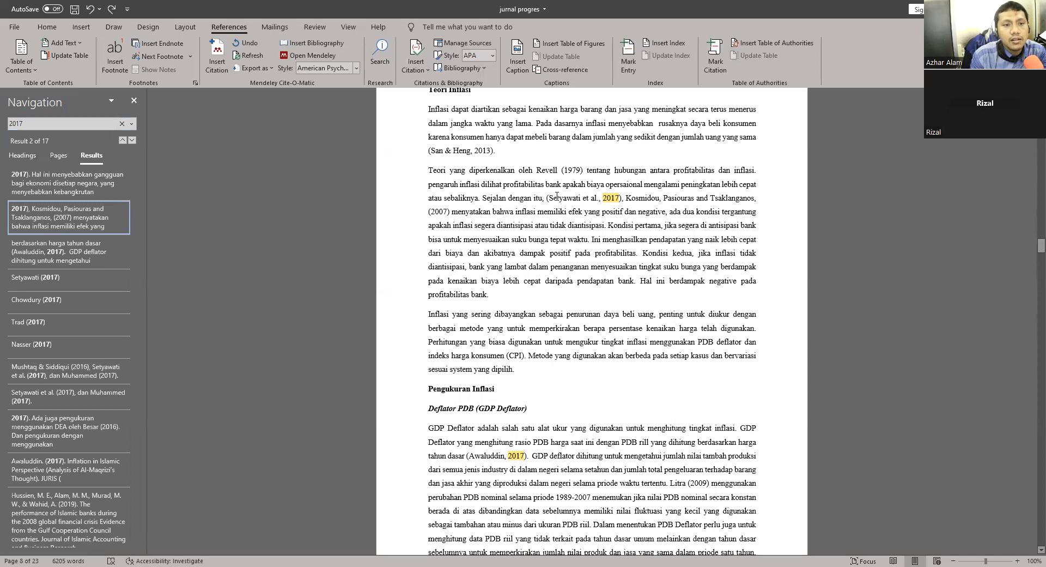
click(659, 196)
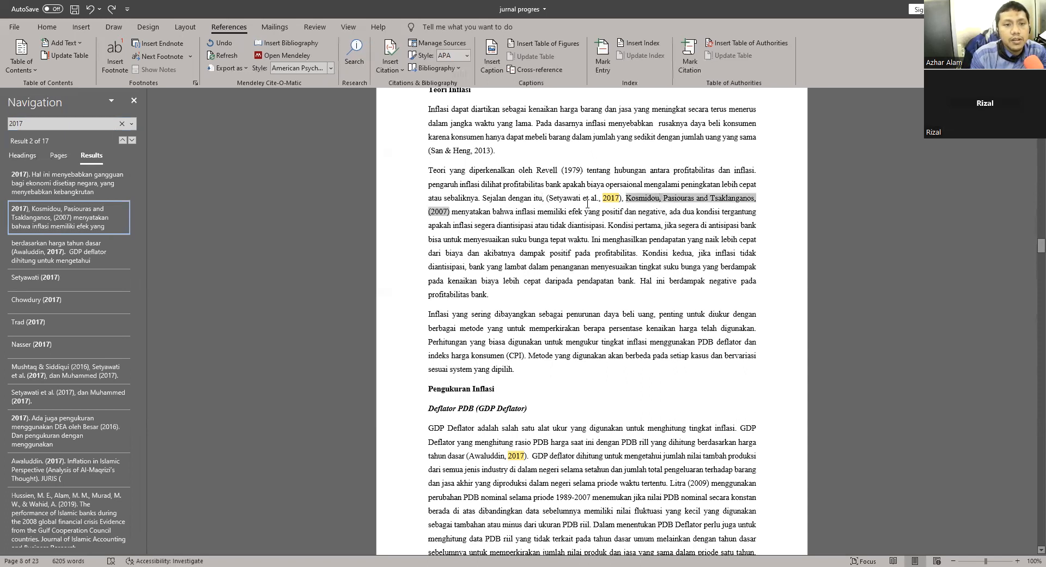
drag(557, 198, 579, 184)
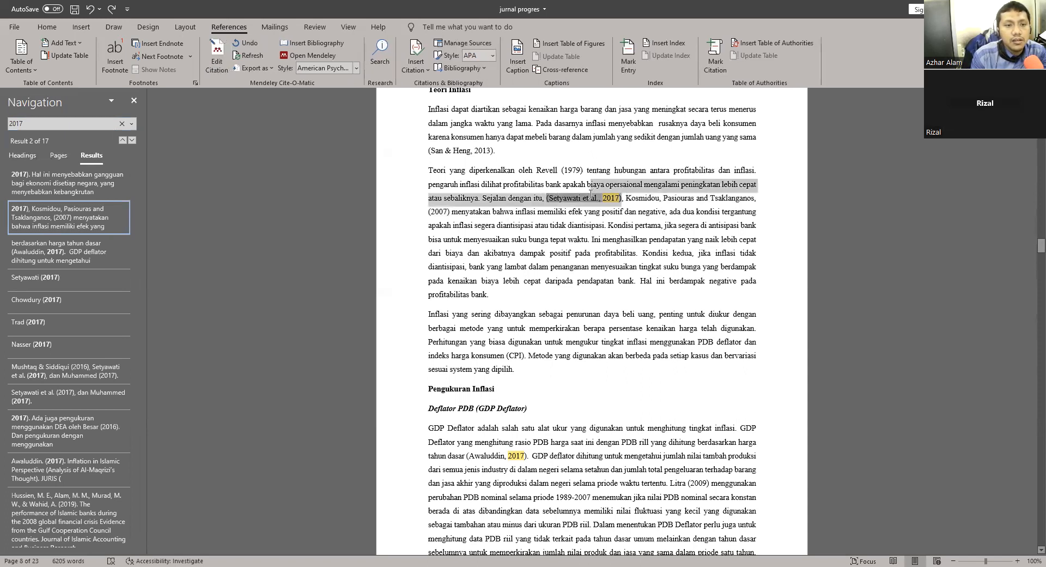
click(592, 197)
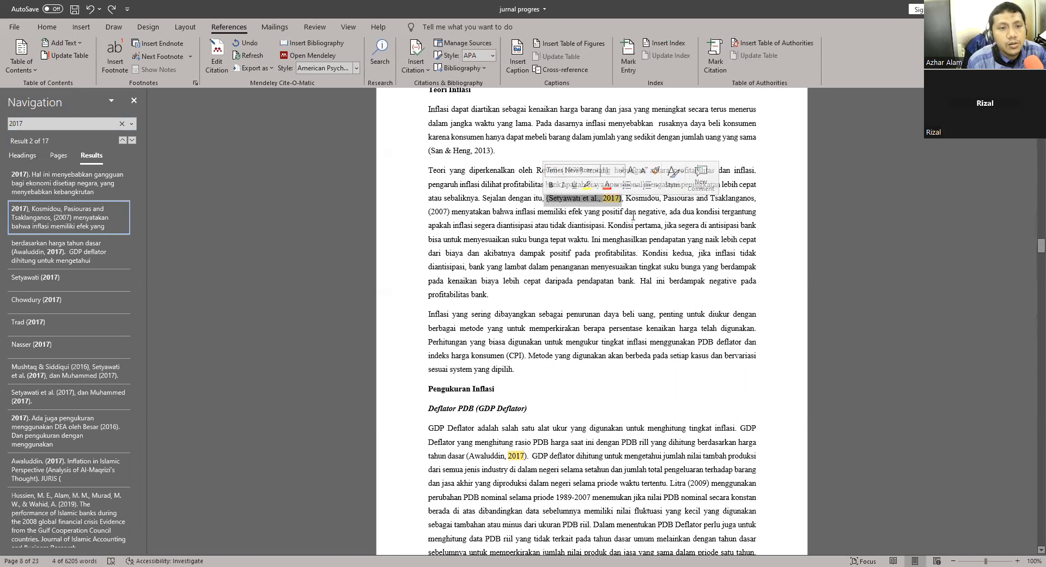
click(655, 205)
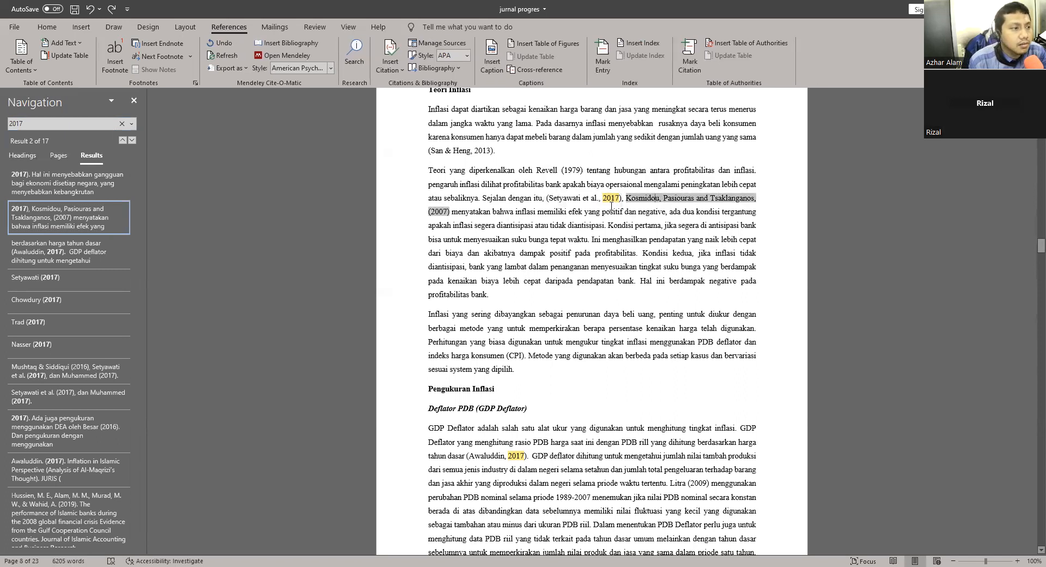
click(578, 196)
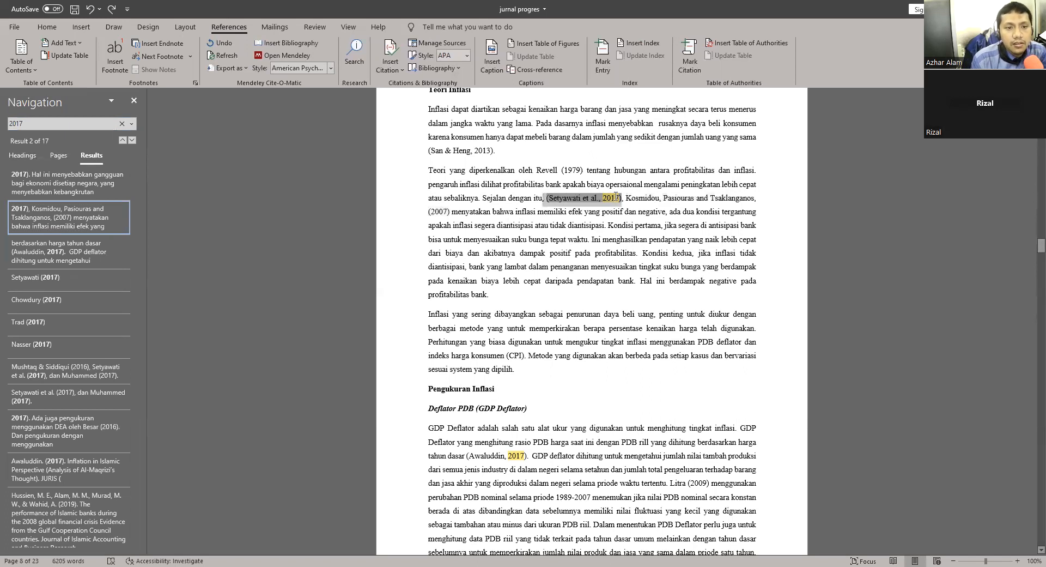
drag(621, 195, 624, 197)
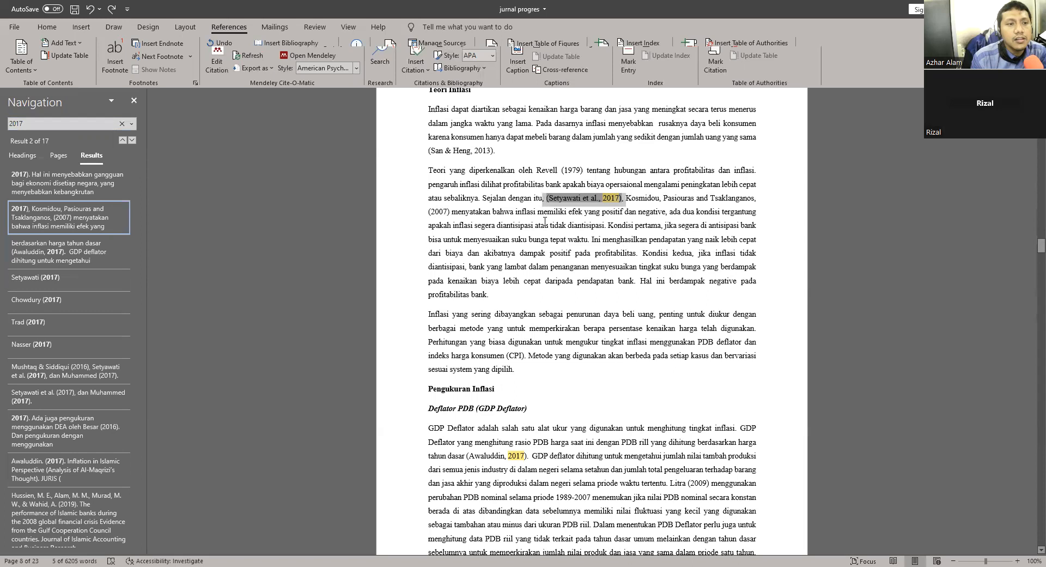
Step: Step through the 2017 matches from the GDP deflator paragraph through Table 2 to the Pembahasan section
click(109, 251)
click(71, 274)
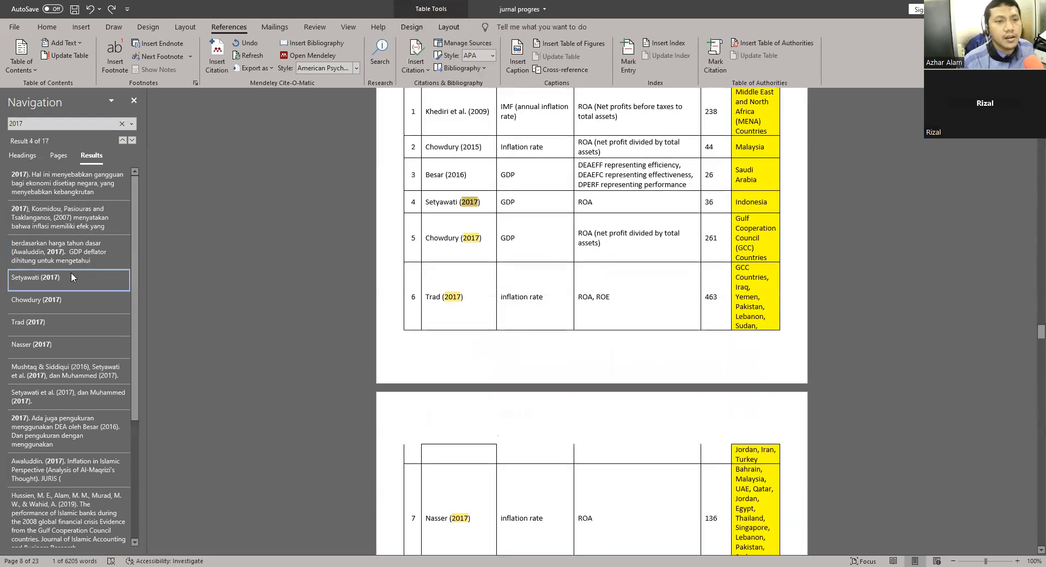
click(58, 301)
click(51, 322)
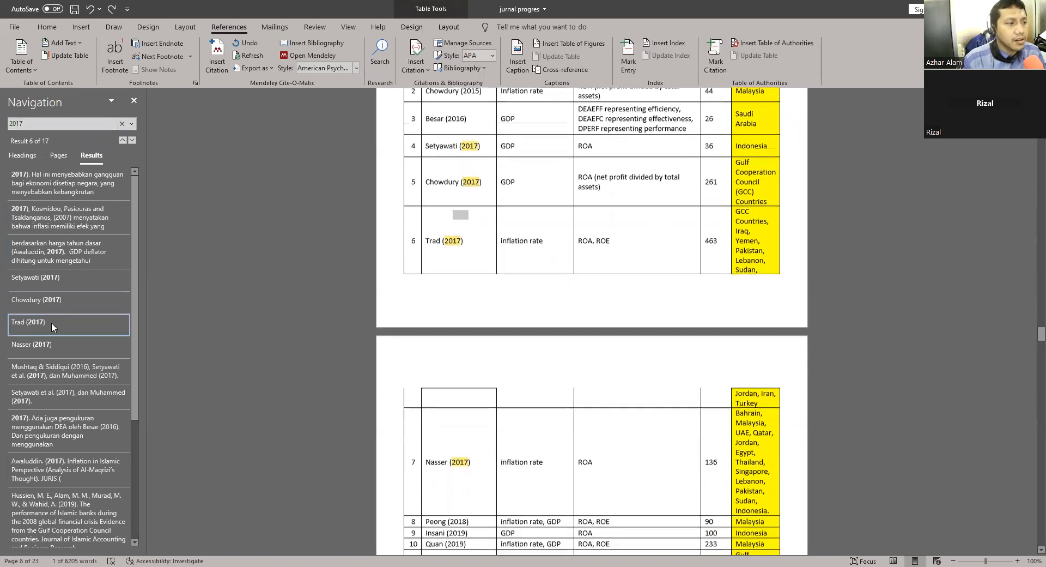
click(56, 344)
click(60, 382)
click(54, 393)
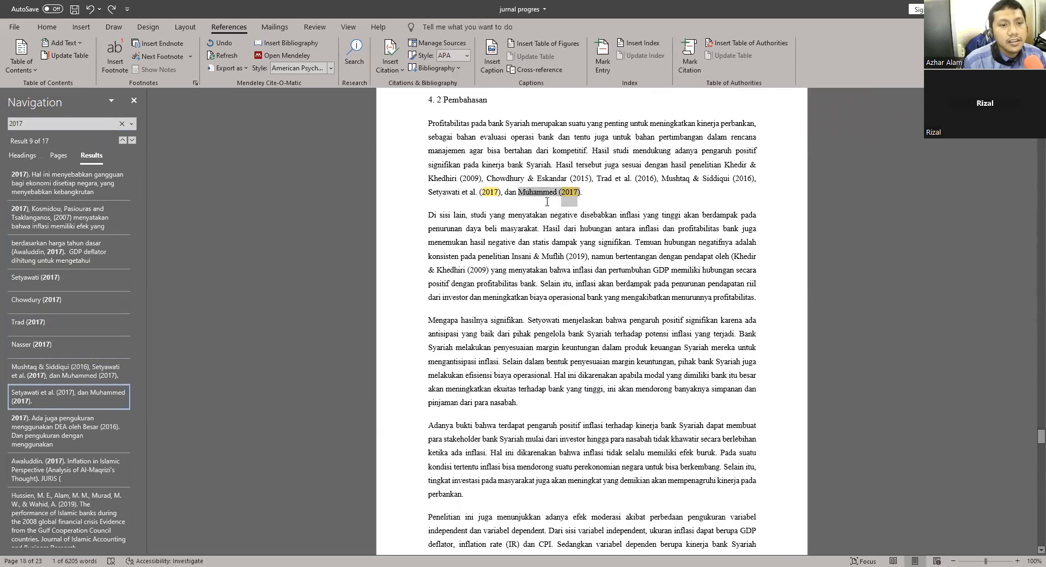
Step: Review the 2017 matches from the paragraph above the Conclusion to the duplicated "Financial crisis, legal origin" entries in Daftar Pustaka
click(63, 422)
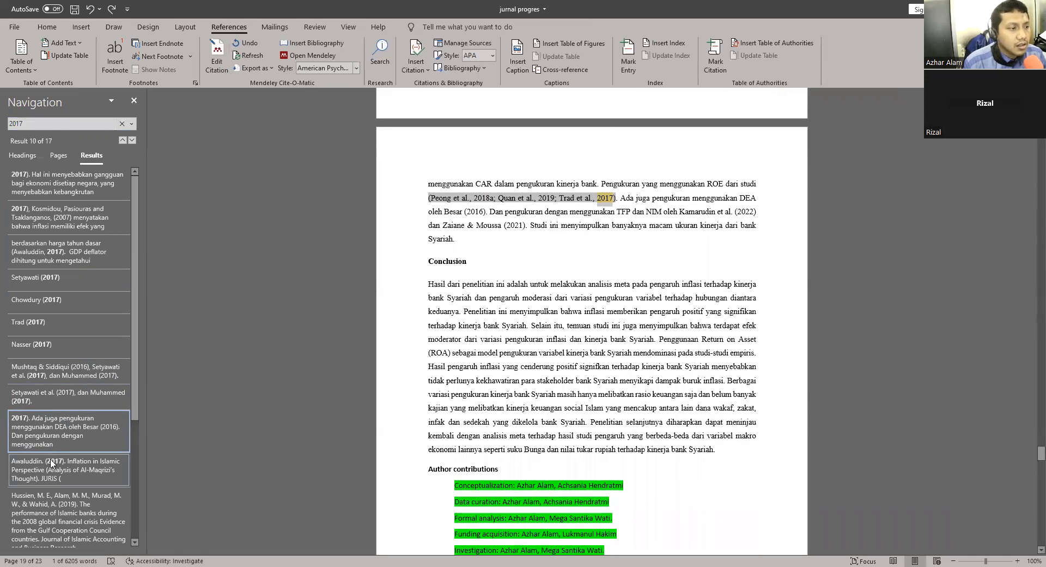
click(50, 465)
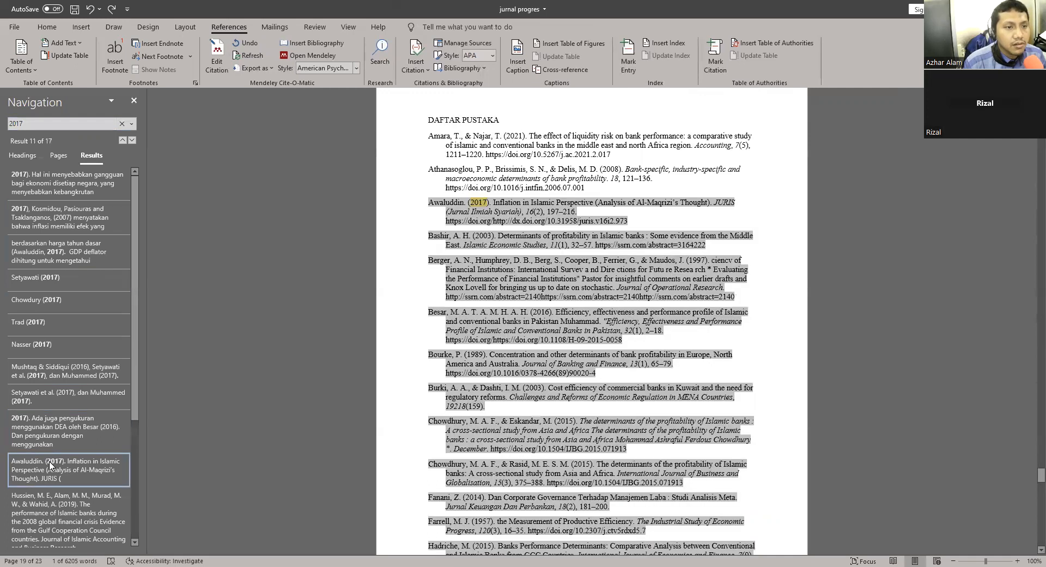
click(48, 487)
scroll(49, 480, down, 2)
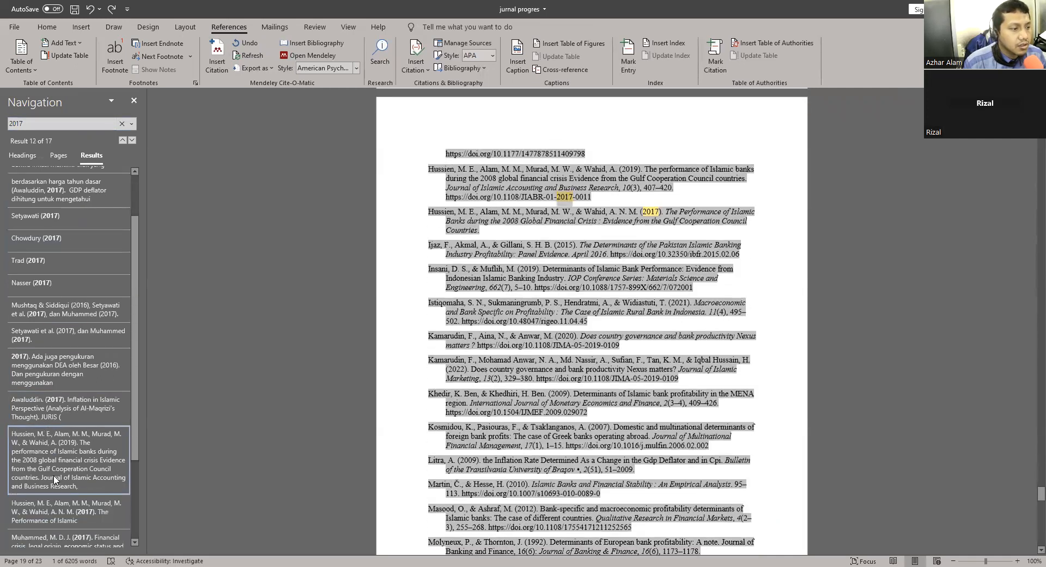
click(55, 481)
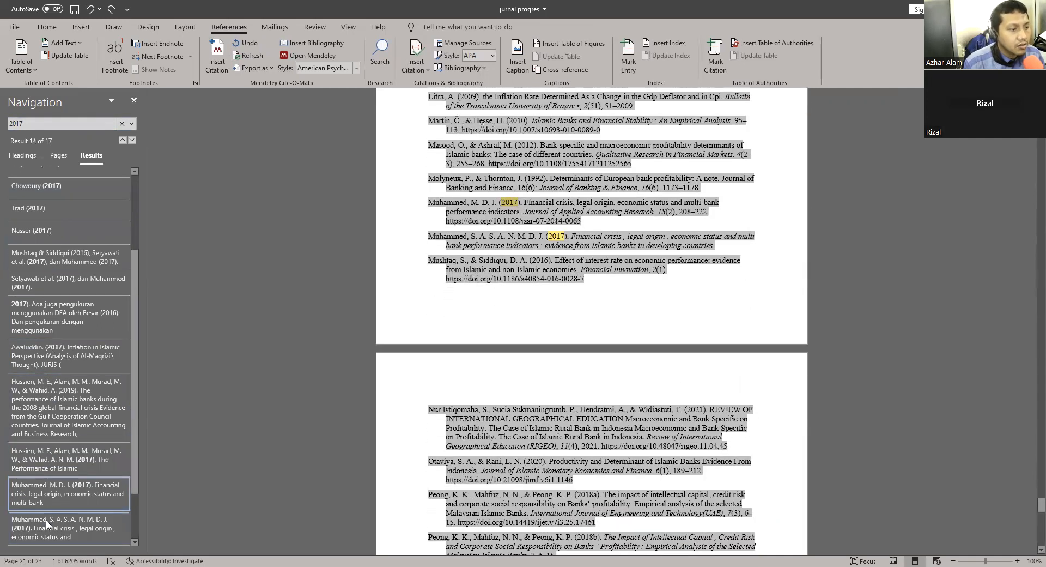
click(58, 522)
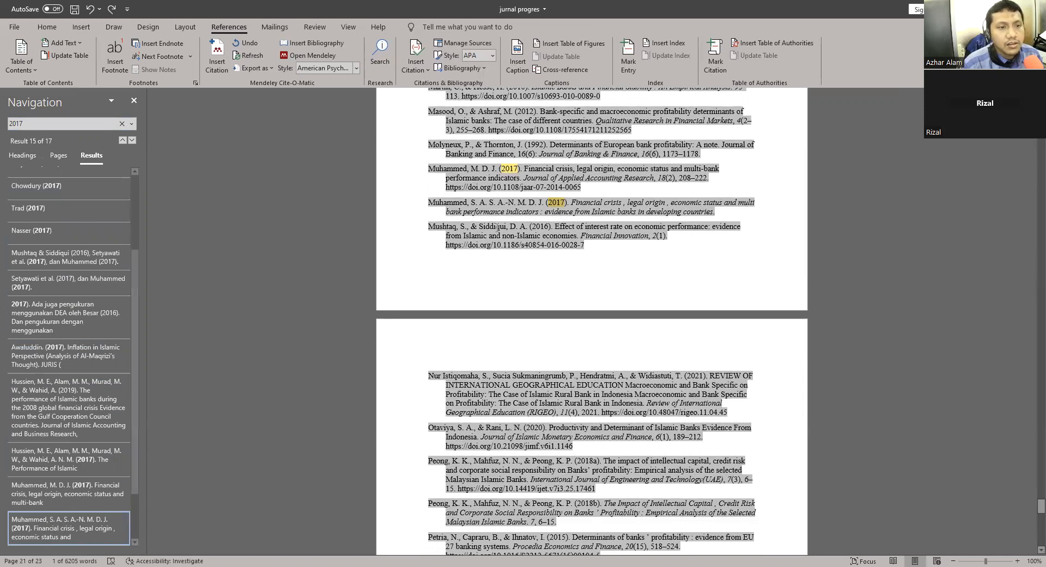
click(537, 200)
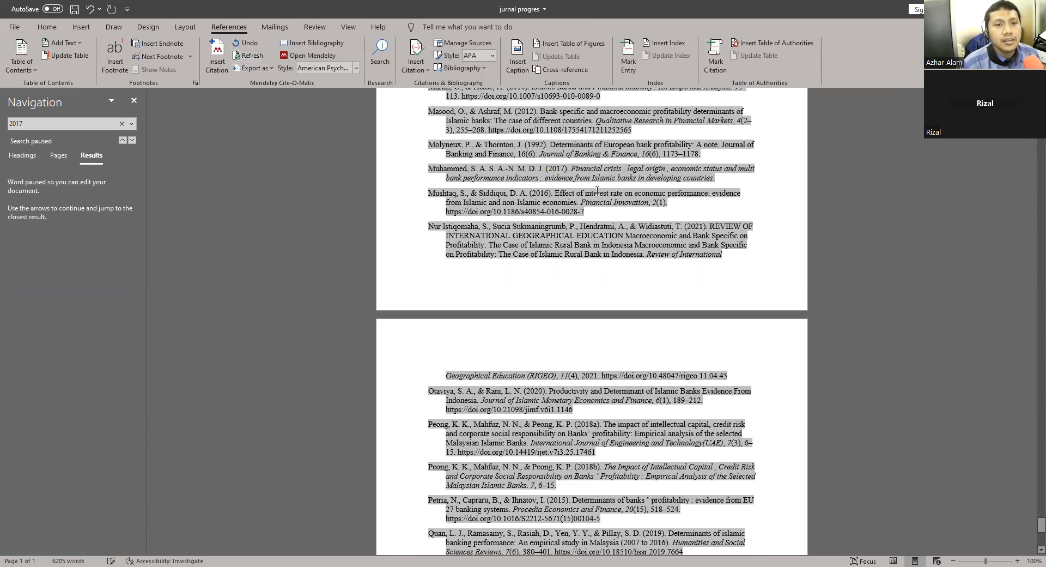
Step: Copy the author's surname from the 2017 "Financial crisis, legal origin" bibliography entry and search the document for it
scroll(609, 183, up, 2)
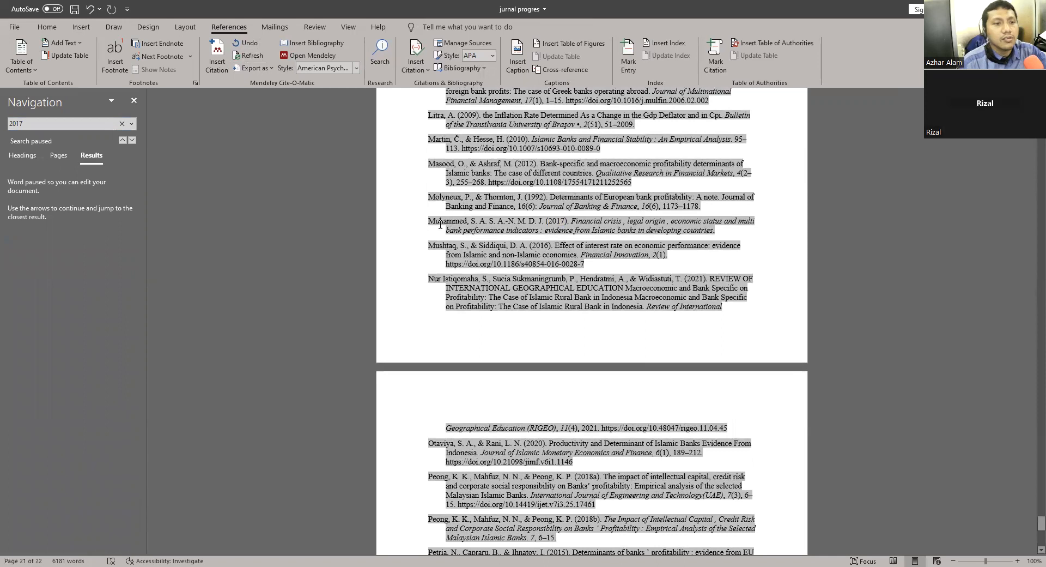
drag(427, 216, 467, 221)
key(ctrl+c)
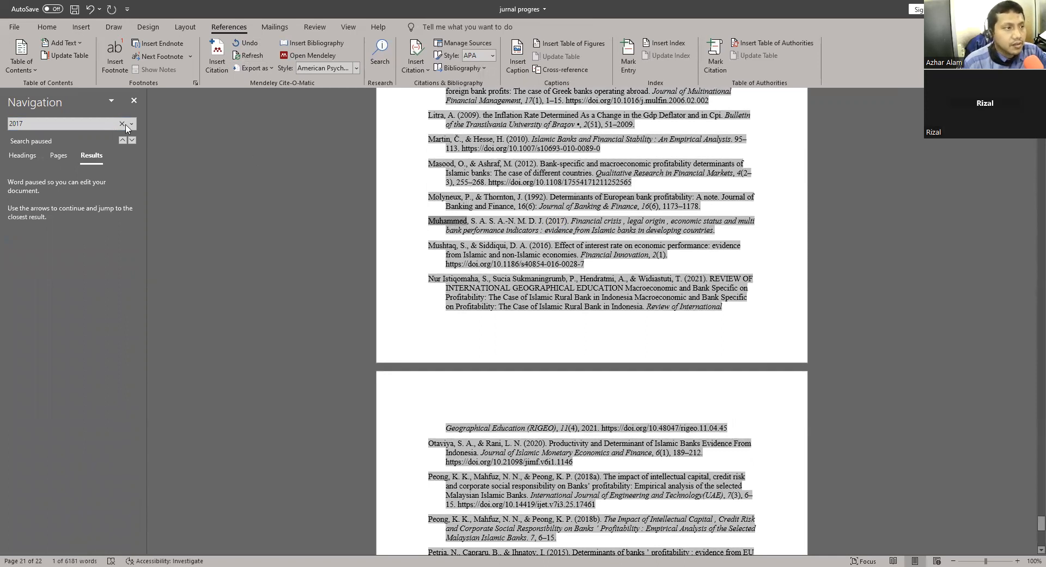
click(32, 125)
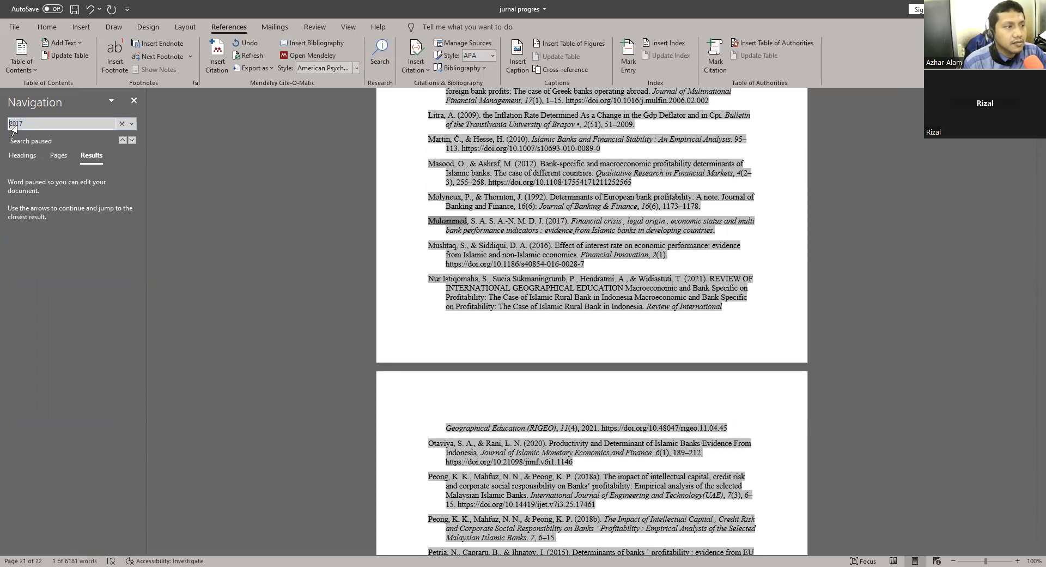
key(ctrl+v)
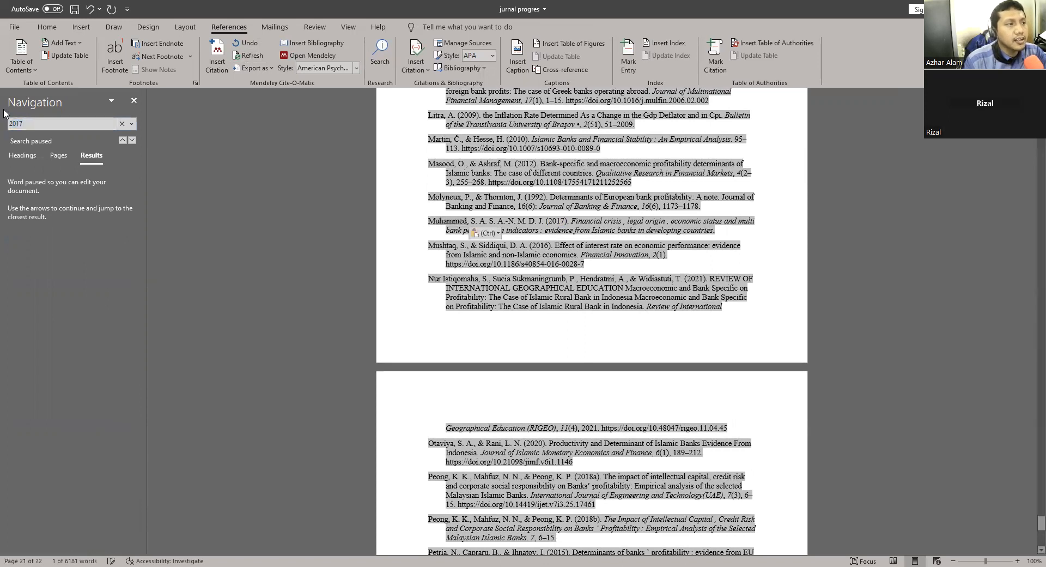
key(ctrl+z)
key(ctrl+c)
double_click(33, 123)
key(ctrl+v)
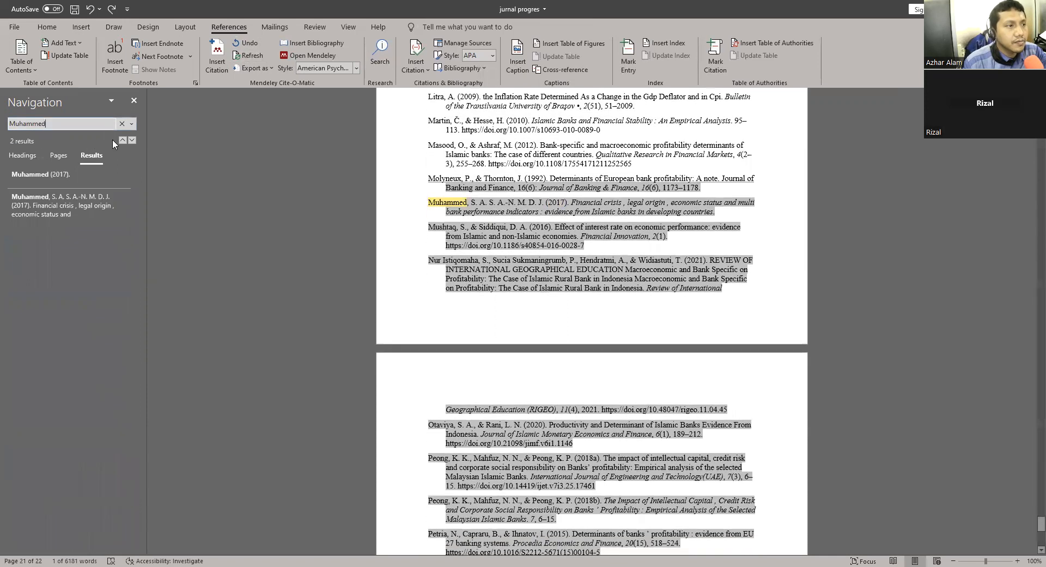
Step: Go through the surname matches from the bibliography entry to the citation in the Pembahasan section
click(61, 199)
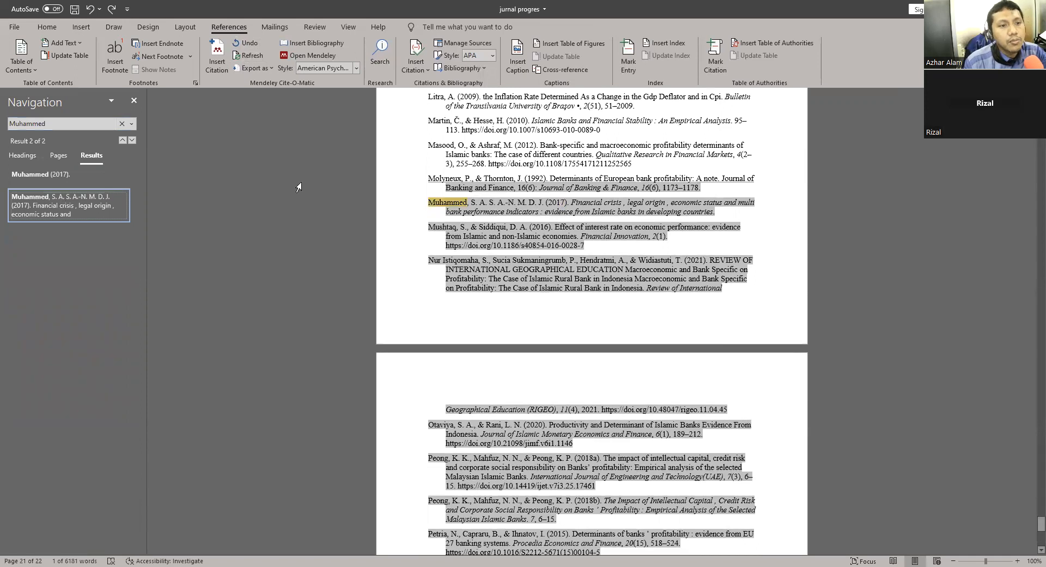
scroll(499, 217, up, 3)
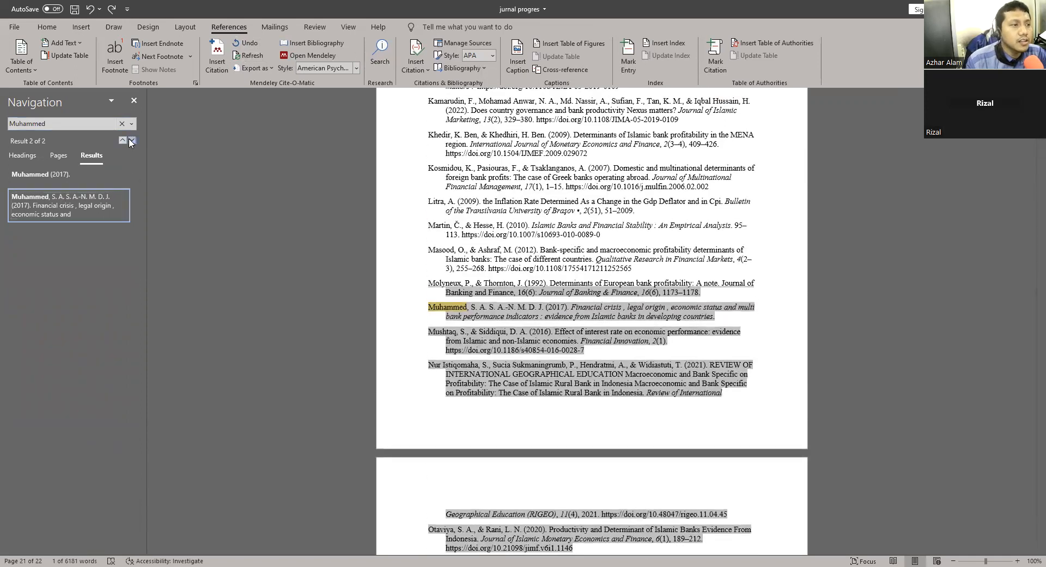
click(130, 140)
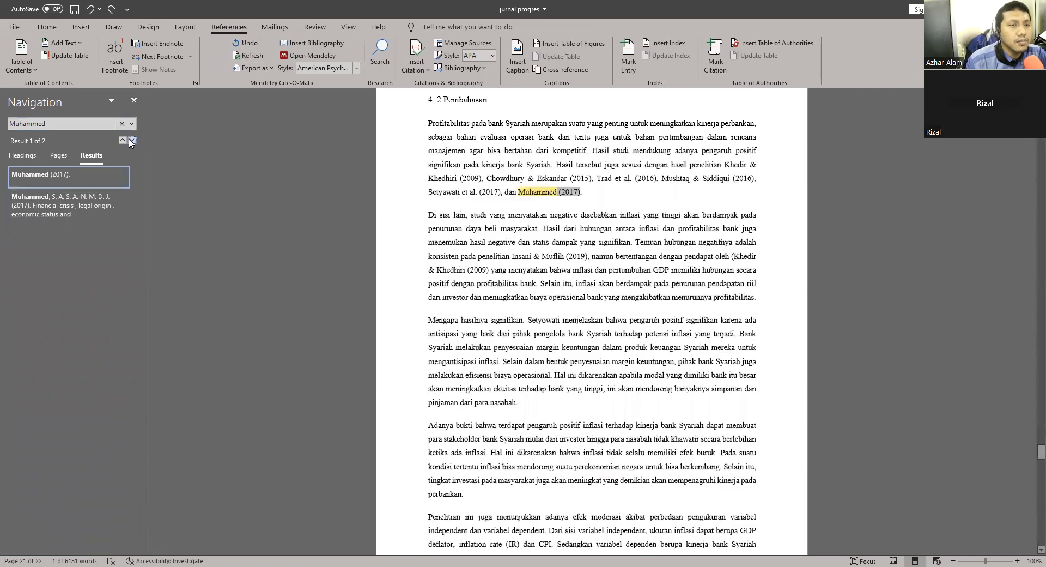
Step: Replace the 2017 citation at the end of the first Pembahasan paragraph with a newly inserted Mendeley citation by the same author
click(515, 195)
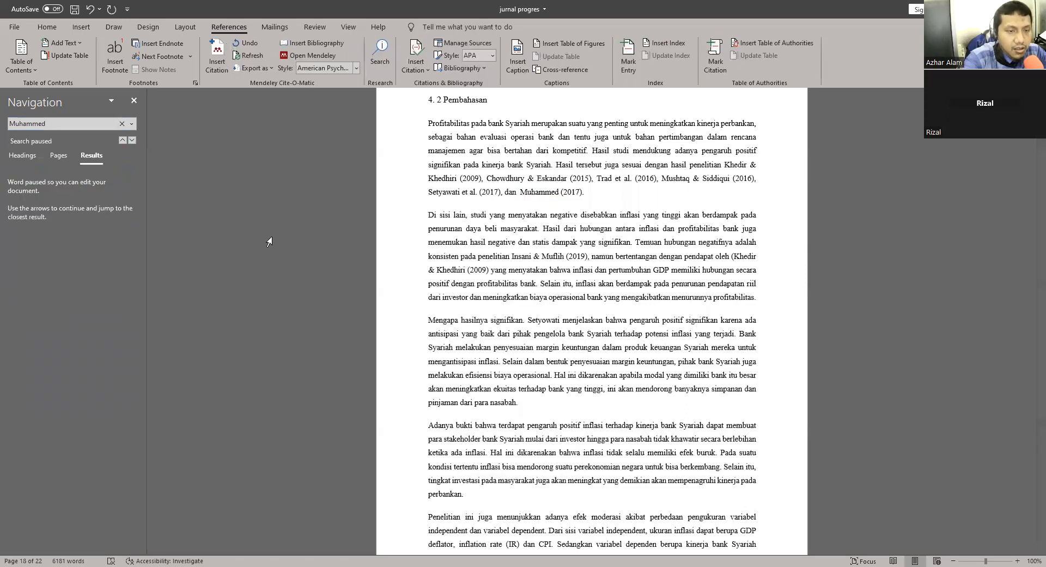
key(alt)
key(Right)
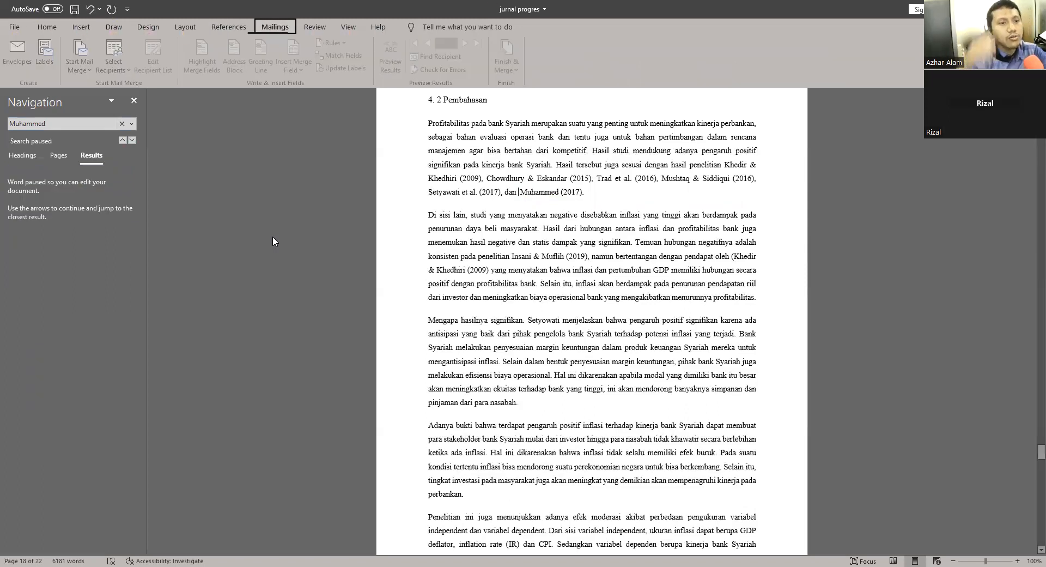
click(473, 241)
click(516, 194)
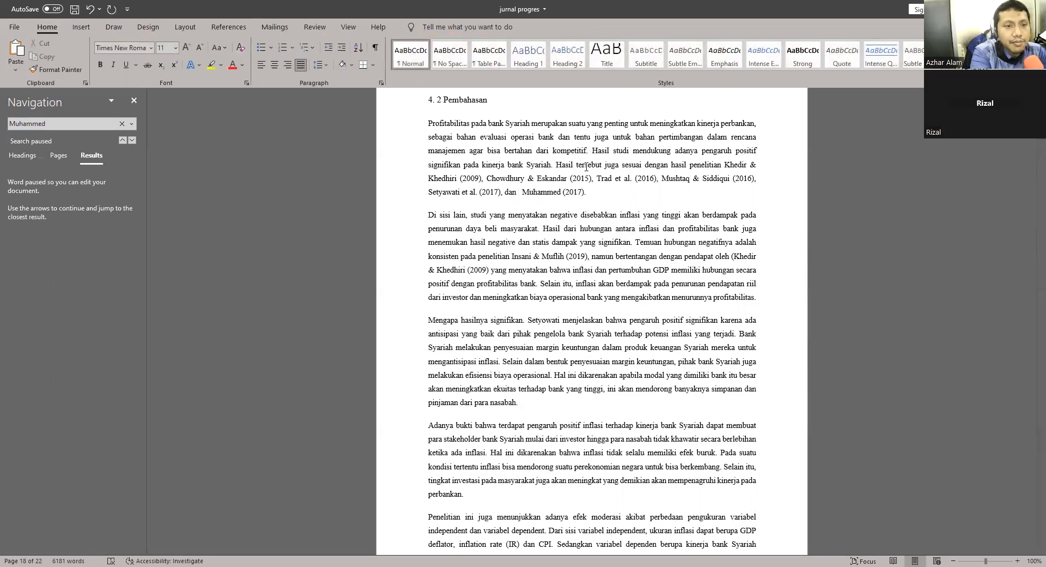
key(alt+m)
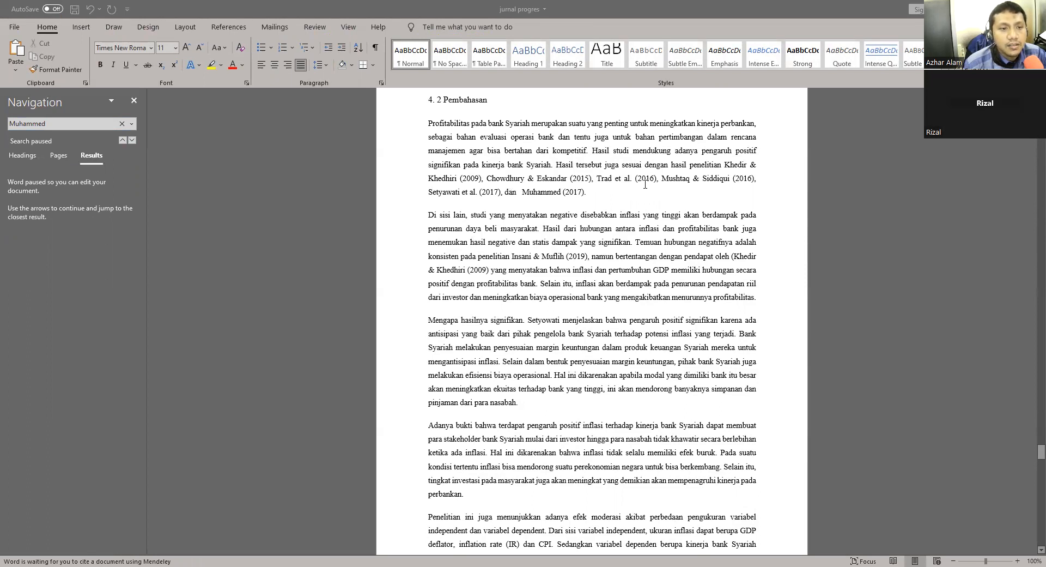
drag(615, 195, 681, 196)
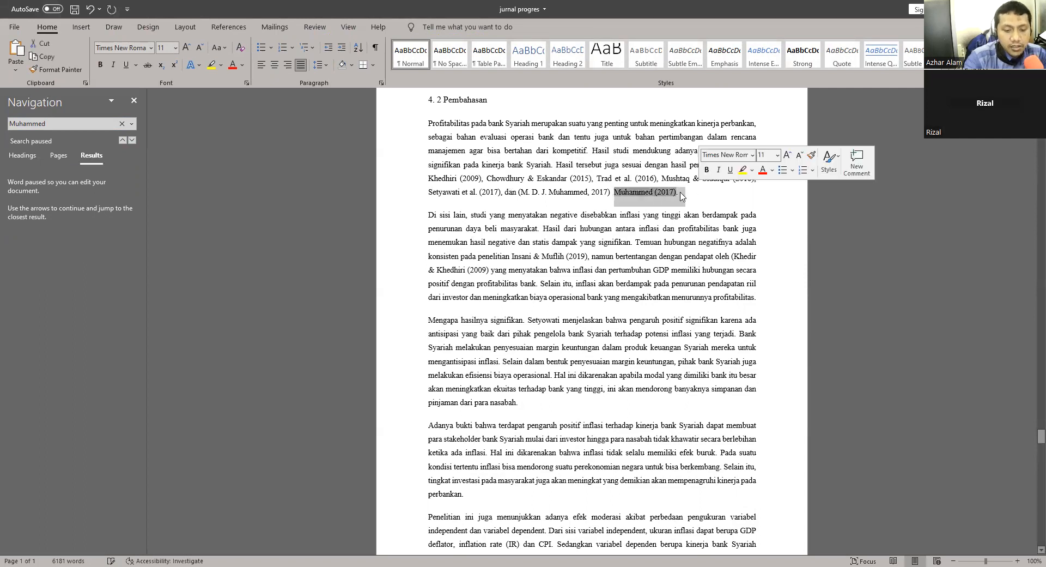
key(BackSpace)
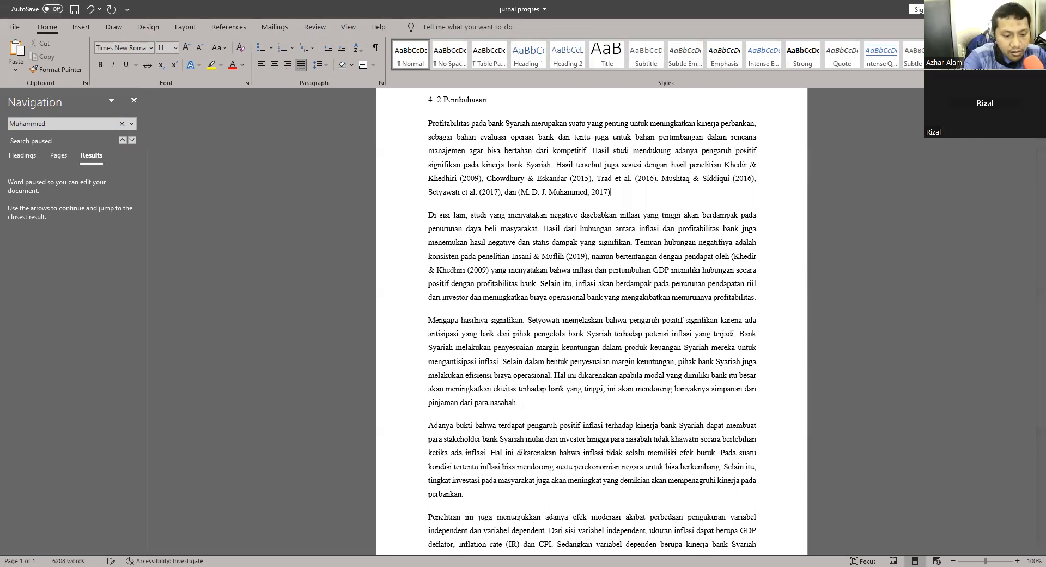
Step: Refresh the Mendeley citations and bibliography so the replaced 2017 citation is applied, and save the document
click(214, 27)
click(243, 55)
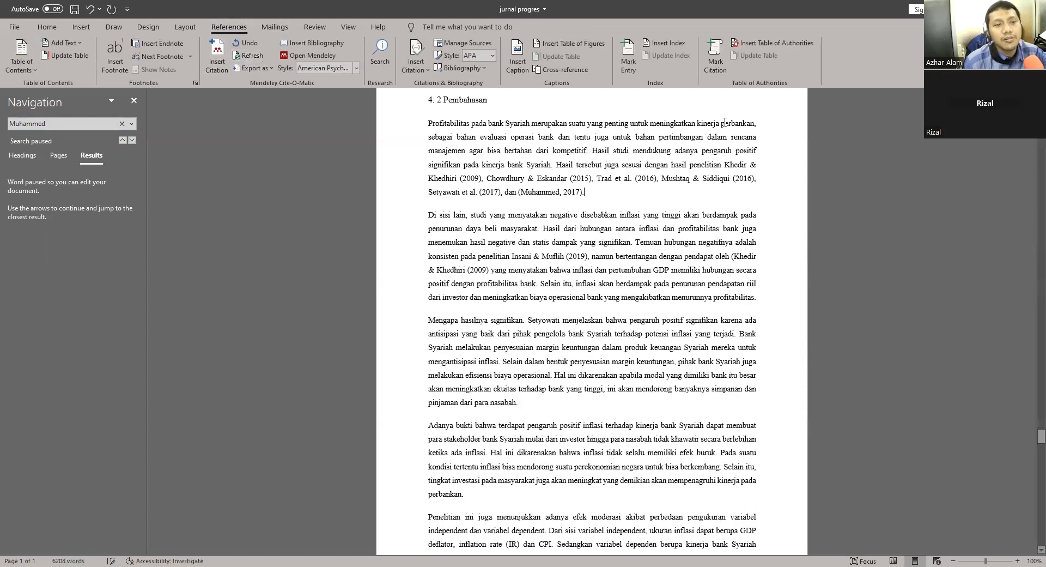
scroll(1031, 445, down, 1)
drag(1031, 445, 1032, 506)
key(ctrl+s)
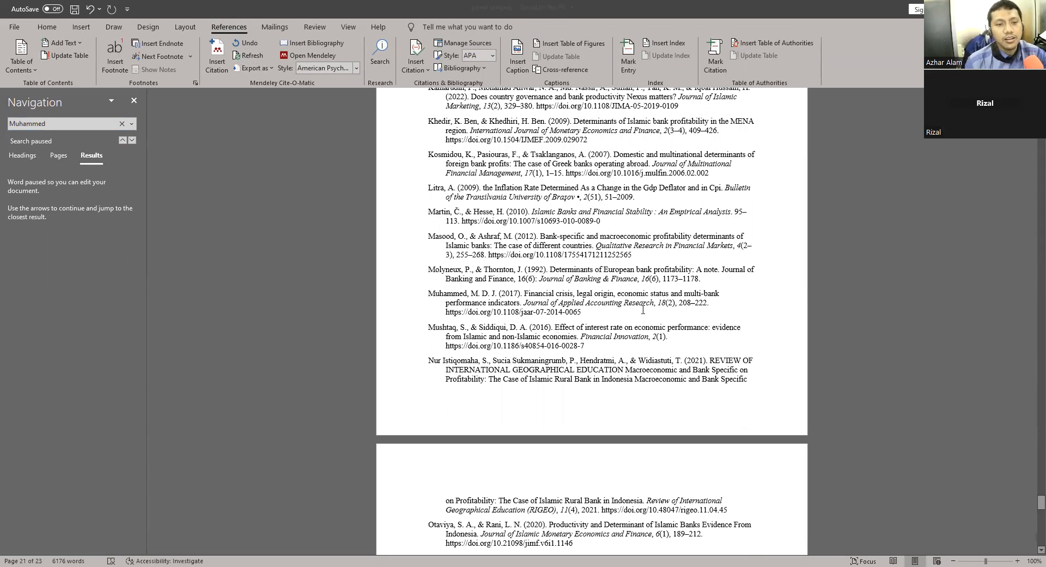
Step: Examine the Daftar Pustaka from its first entry to its last for references that are still duplicated
scroll(627, 314, up, 10)
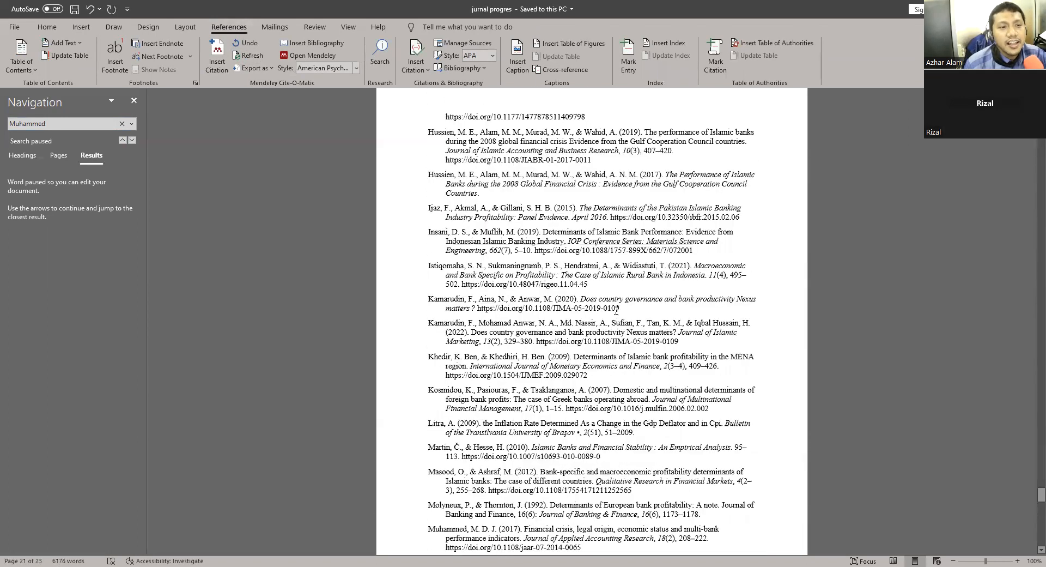
scroll(639, 301, up, 5)
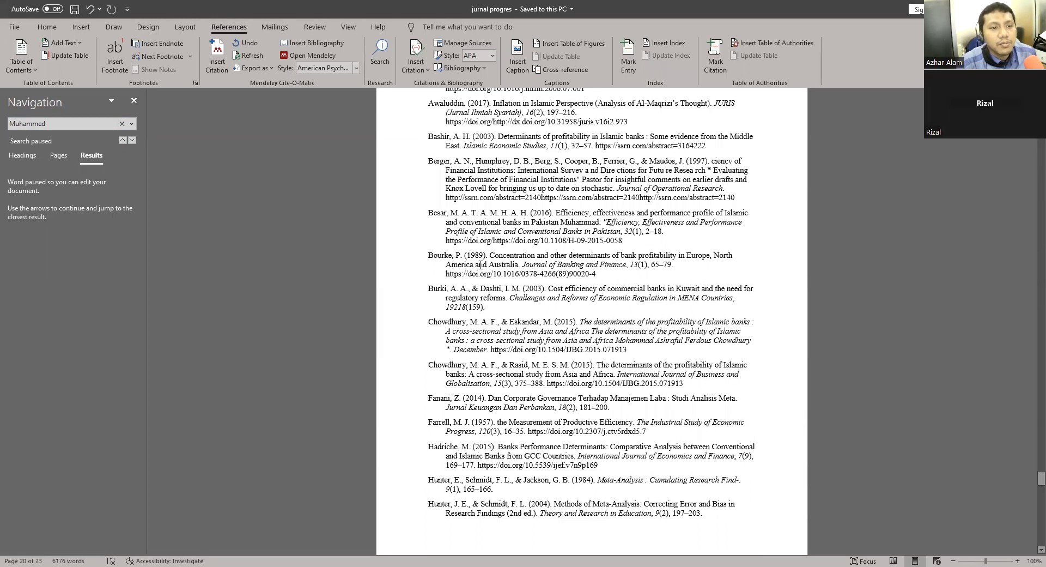
scroll(481, 265, up, 3)
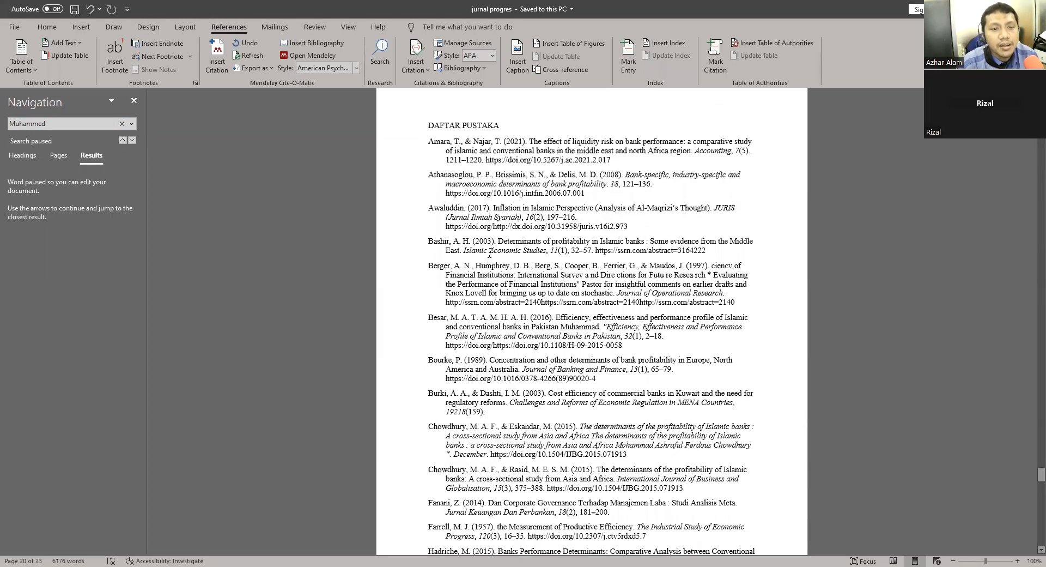
scroll(489, 254, down, 9)
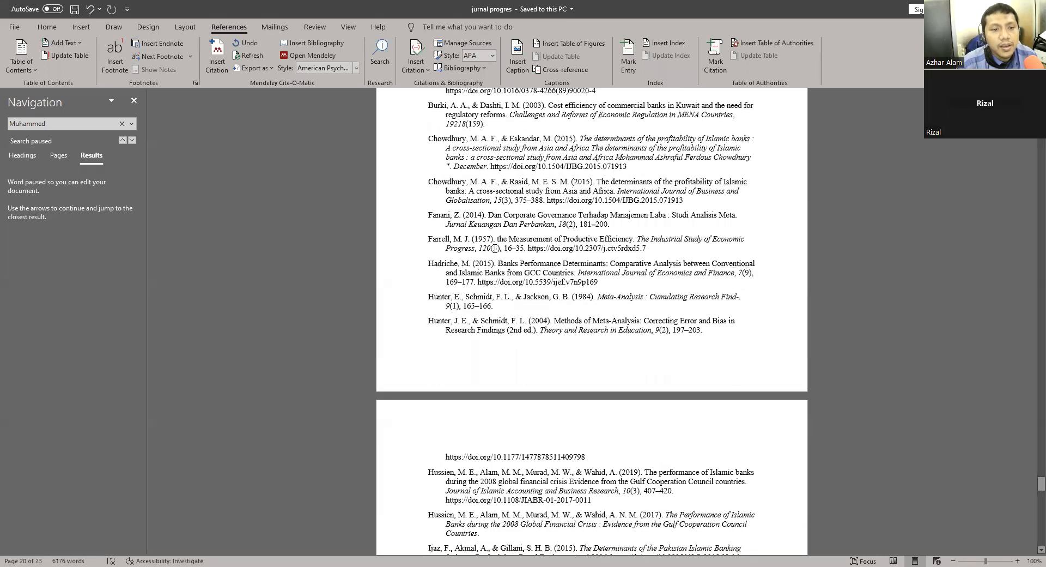
scroll(497, 251, down, 10)
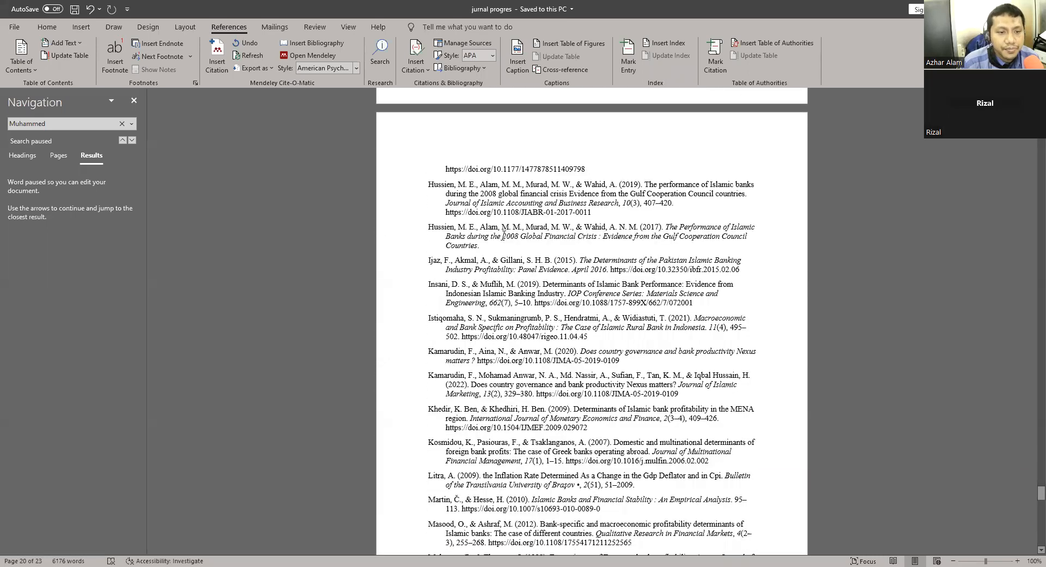
scroll(497, 241, down, 9)
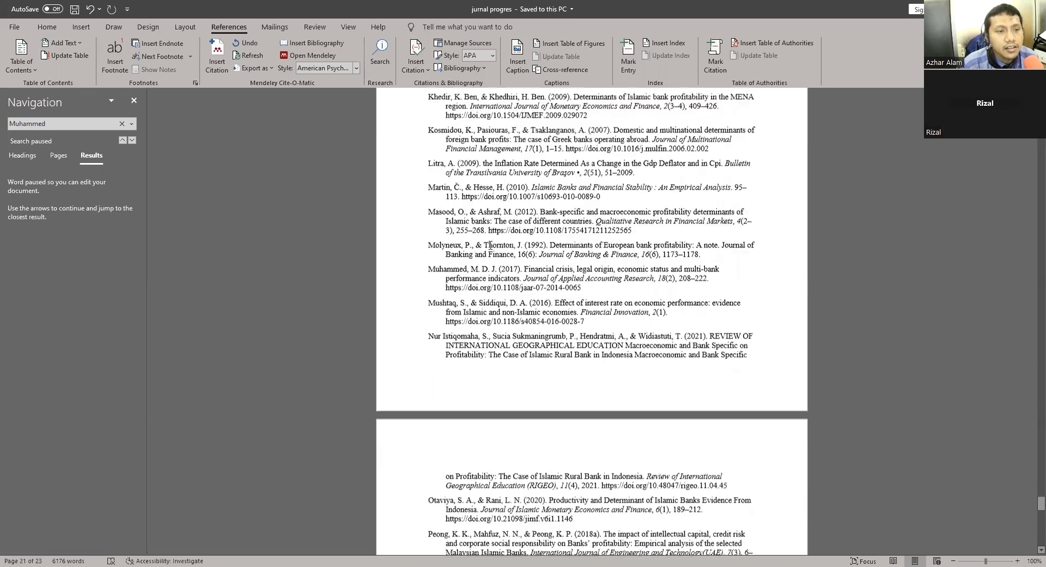
scroll(491, 245, down, 11)
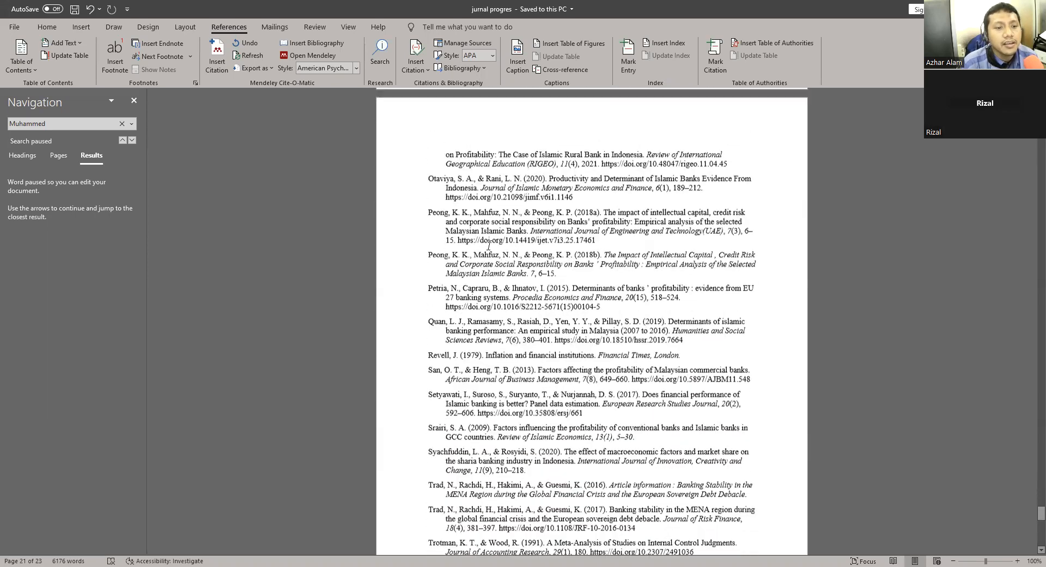
scroll(491, 246, down, 6)
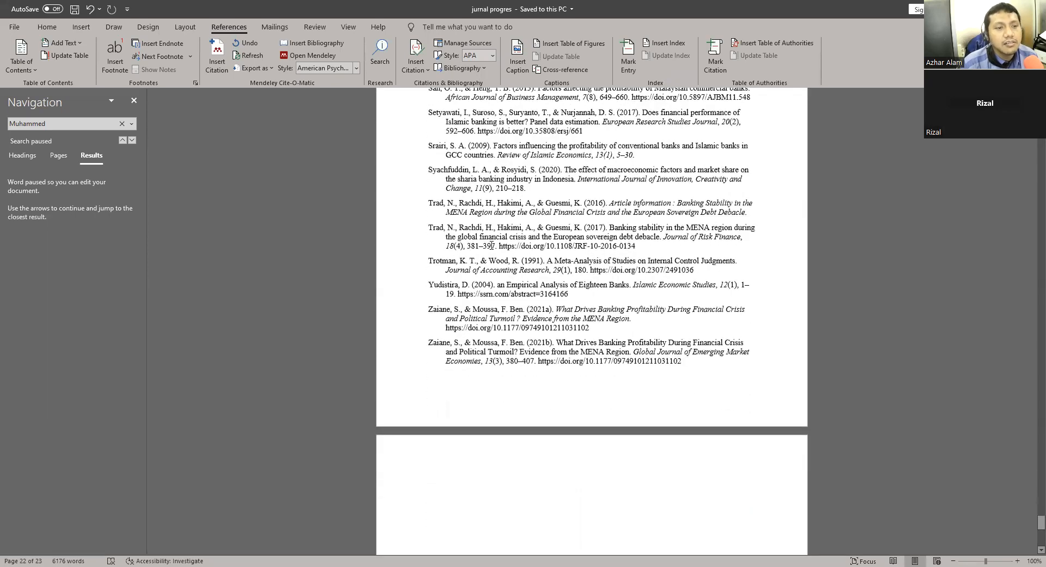
scroll(554, 315, down, 4)
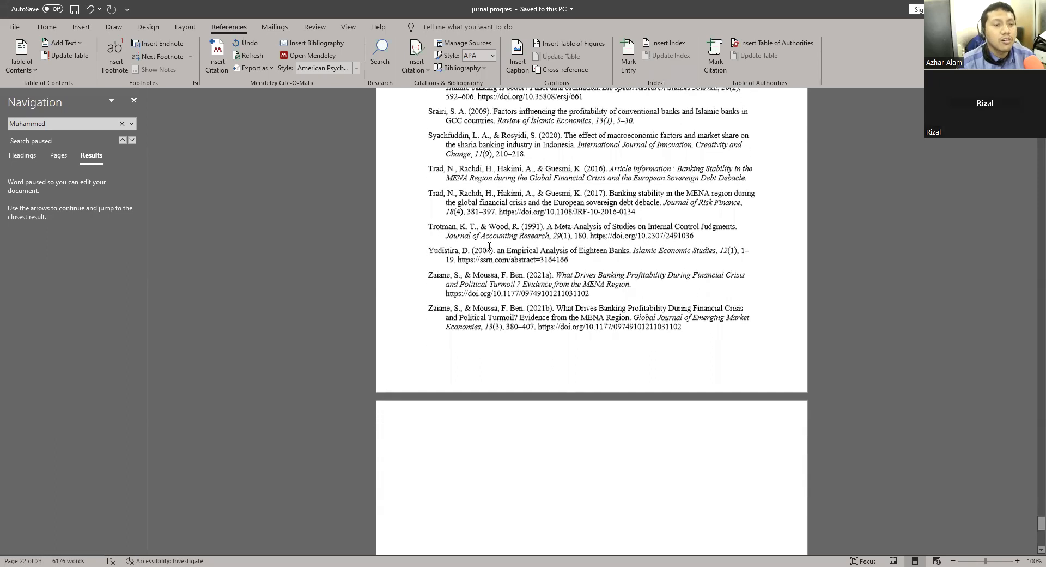
Step: Recheck the bibliography from its last entries back up to the Daftar Pustaka heading, and return to the document's title page
scroll(554, 315, up, 5)
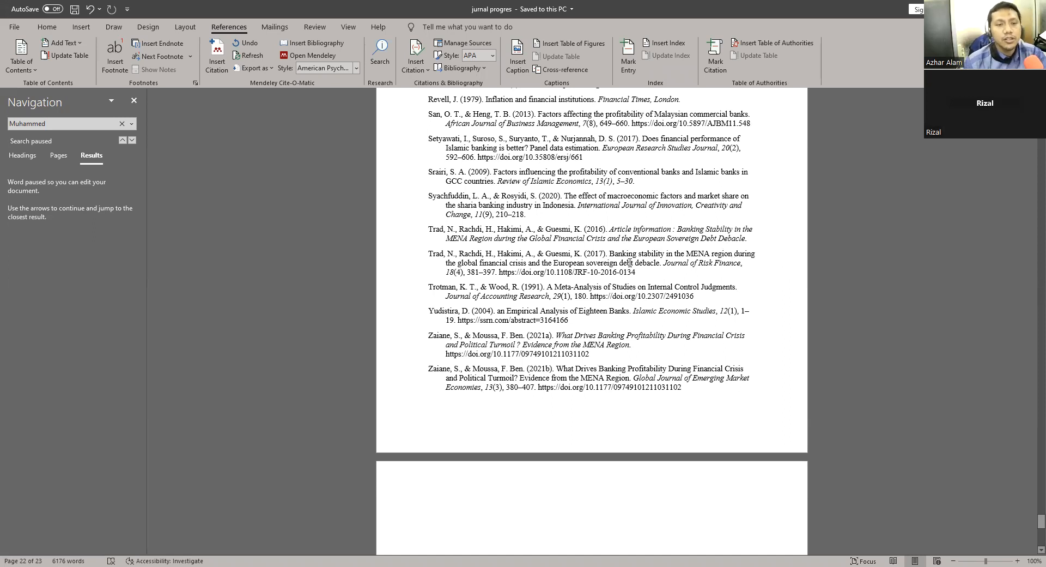
scroll(629, 263, up, 5)
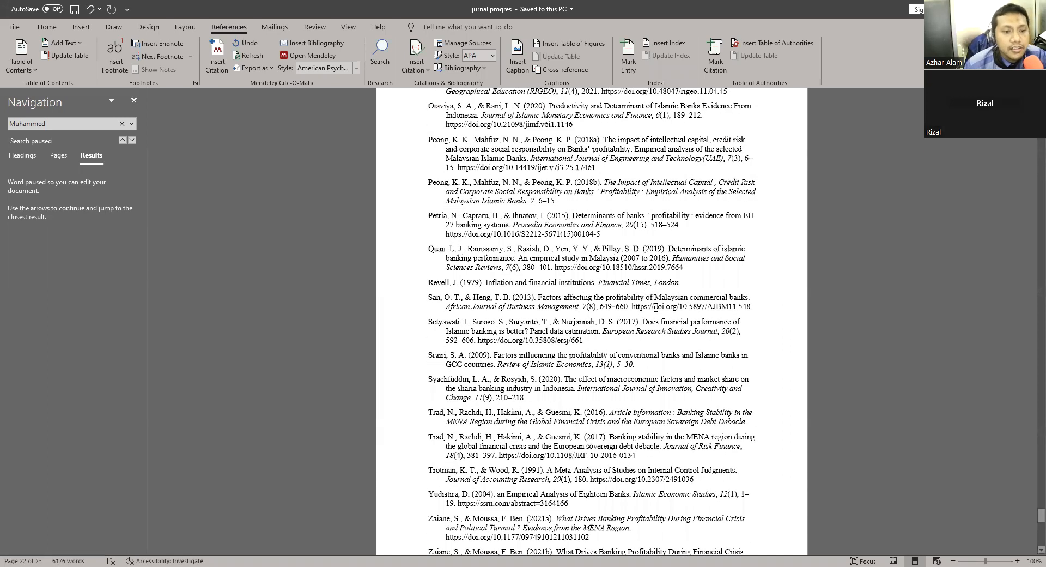
scroll(656, 306, up, 8)
scroll(692, 331, up, 8)
scroll(697, 313, up, 7)
scroll(720, 310, up, 11)
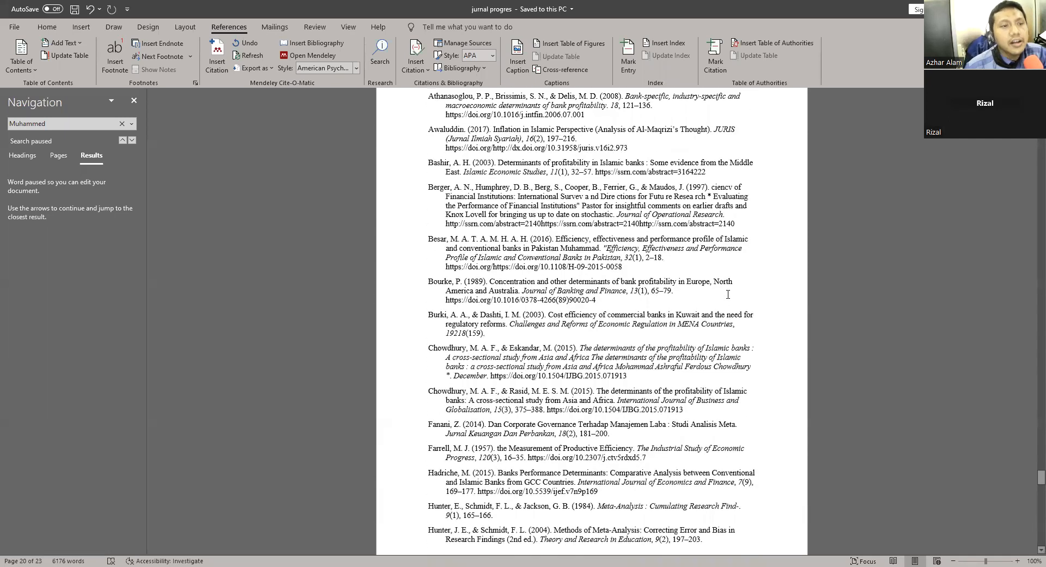
scroll(730, 289, up, 2)
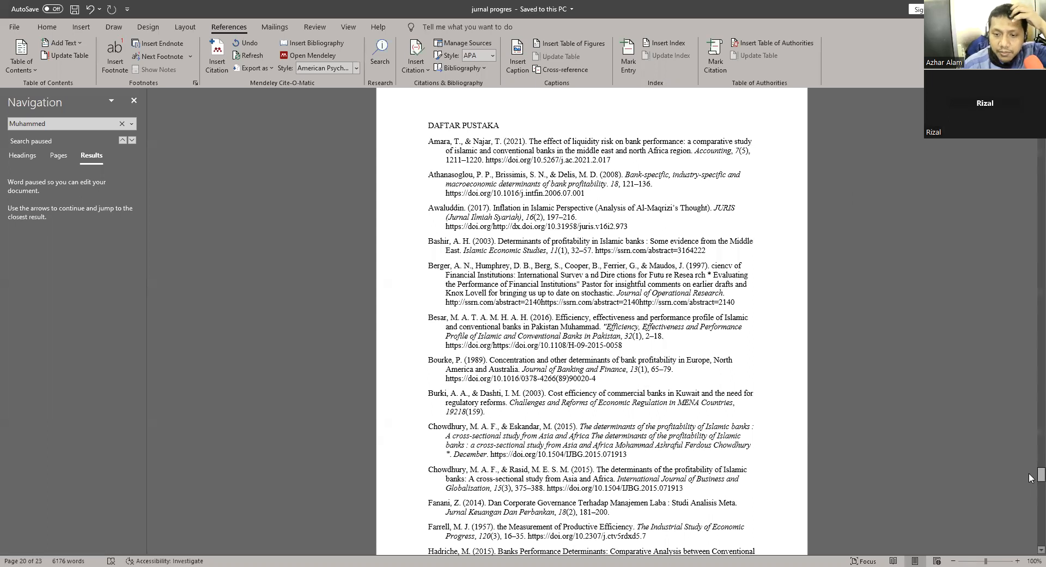
drag(1039, 475, 1039, 99)
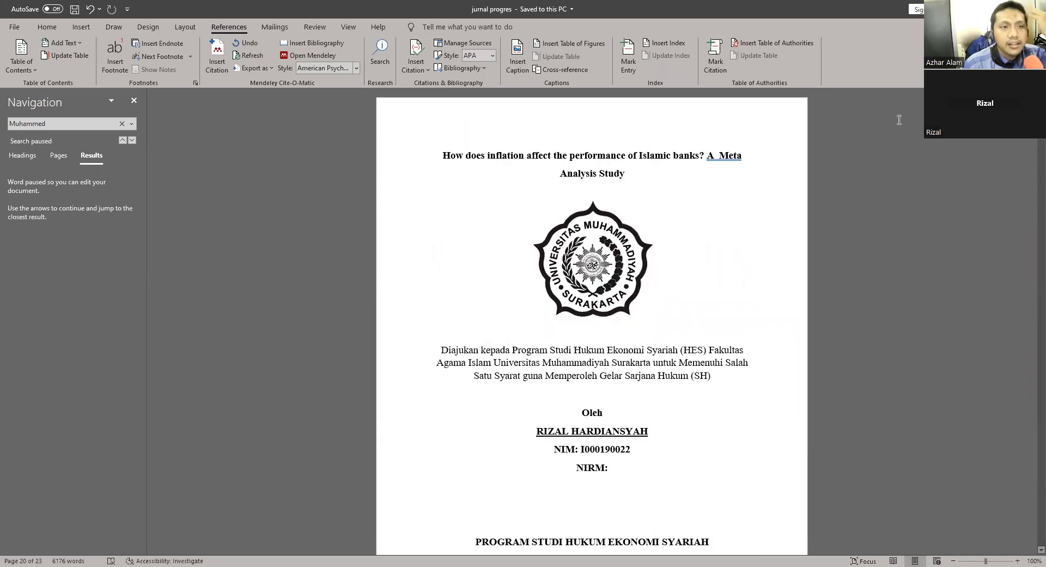